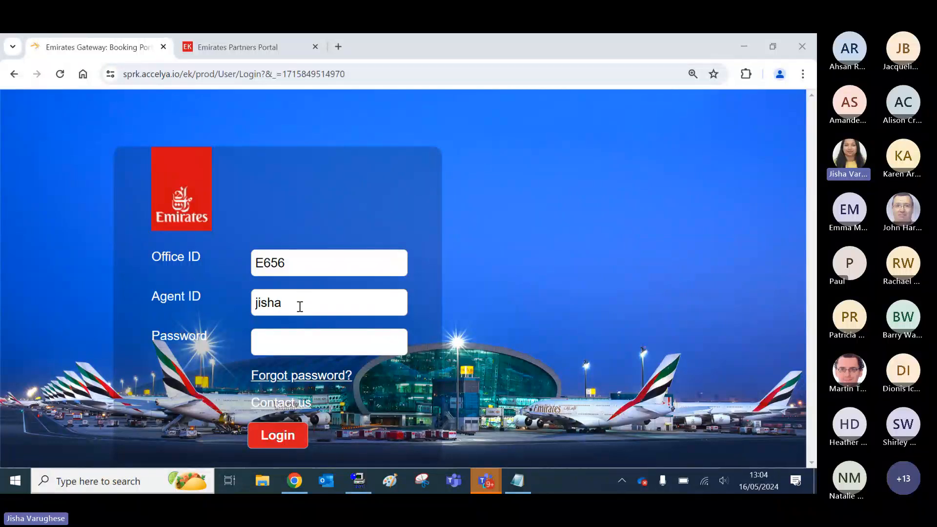
Check the forgotten-password form's Office ID, Agent ID and Email fields, and return to the login form
click(259, 348)
click(303, 380)
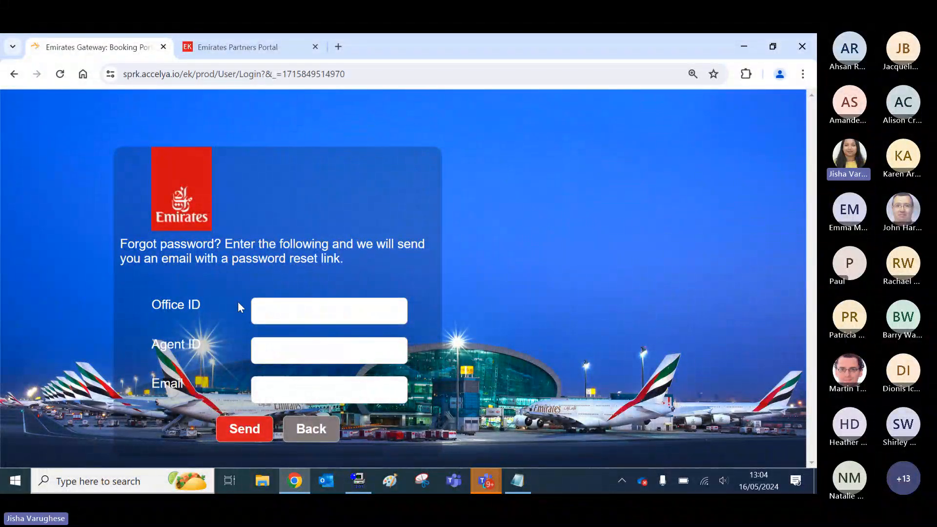
click(274, 302)
click(264, 354)
click(322, 429)
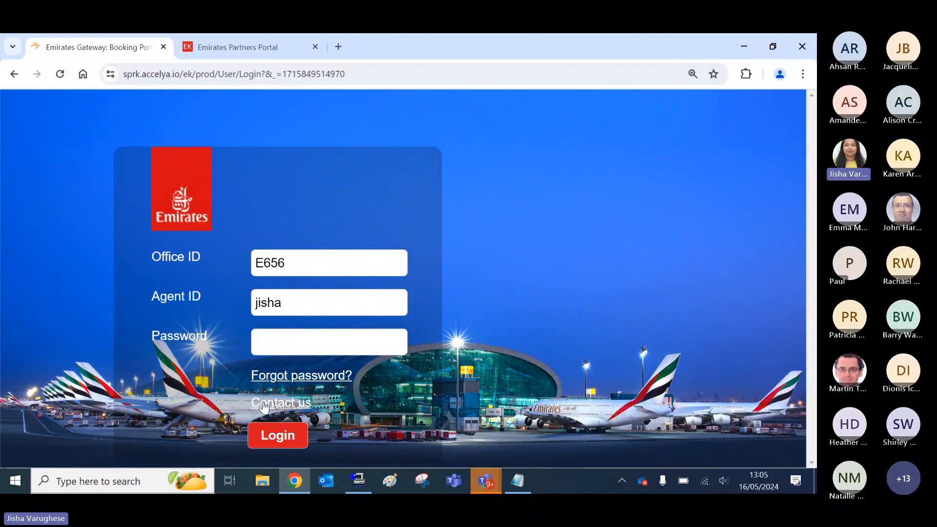
Open the booking portal's contact document, read the support channels and live chat instructions, and return to the login page
click(285, 405)
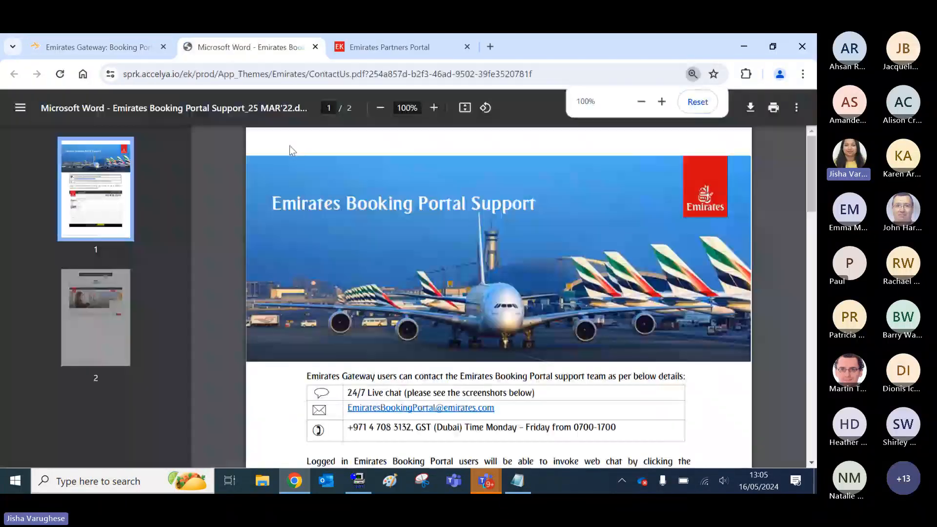
scroll(307, 208, down, 1)
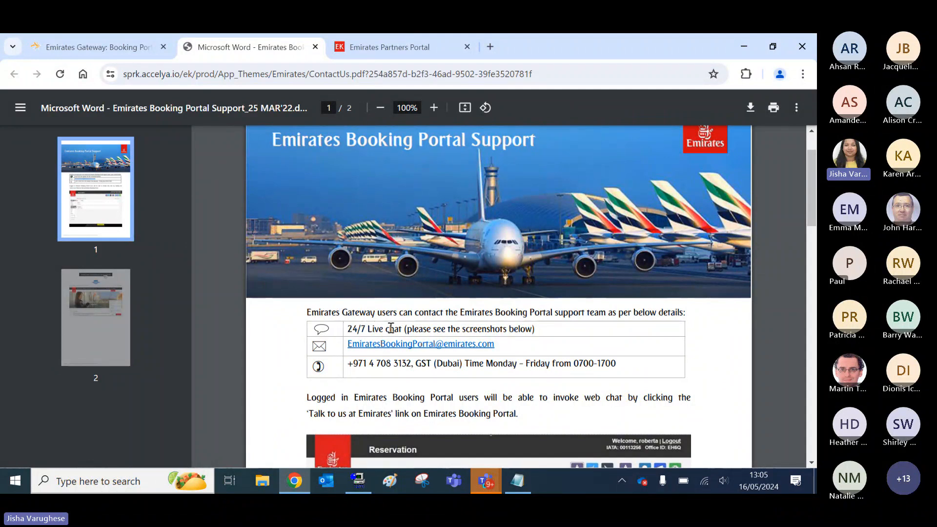
scroll(445, 299, down, 4)
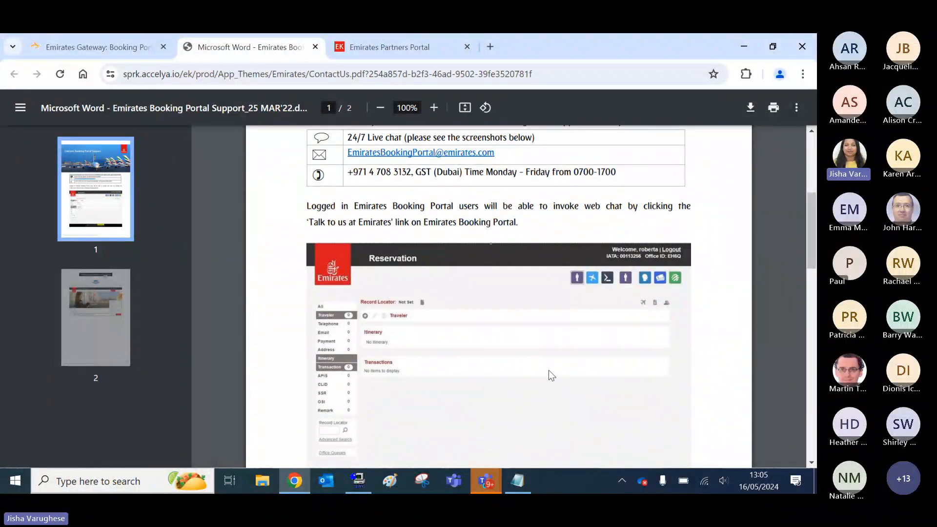
scroll(588, 415, down, 1)
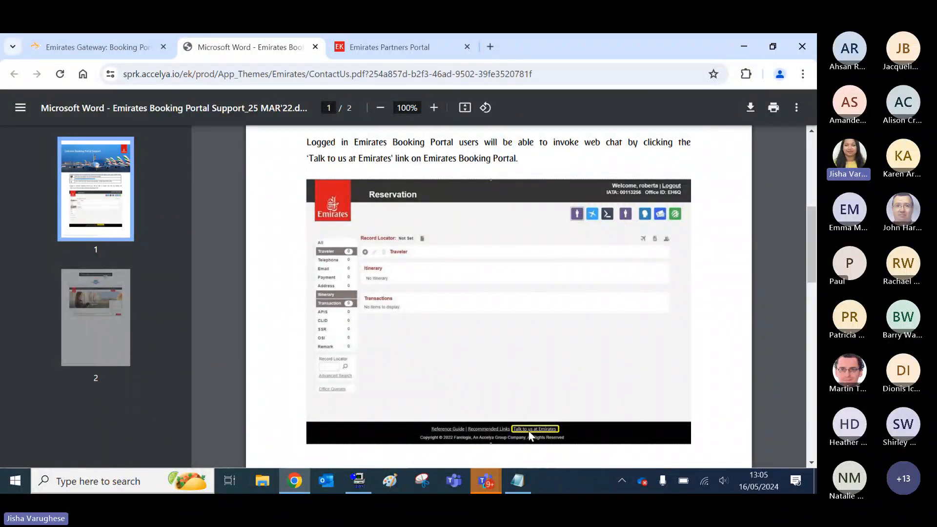
scroll(361, 176, up, 3)
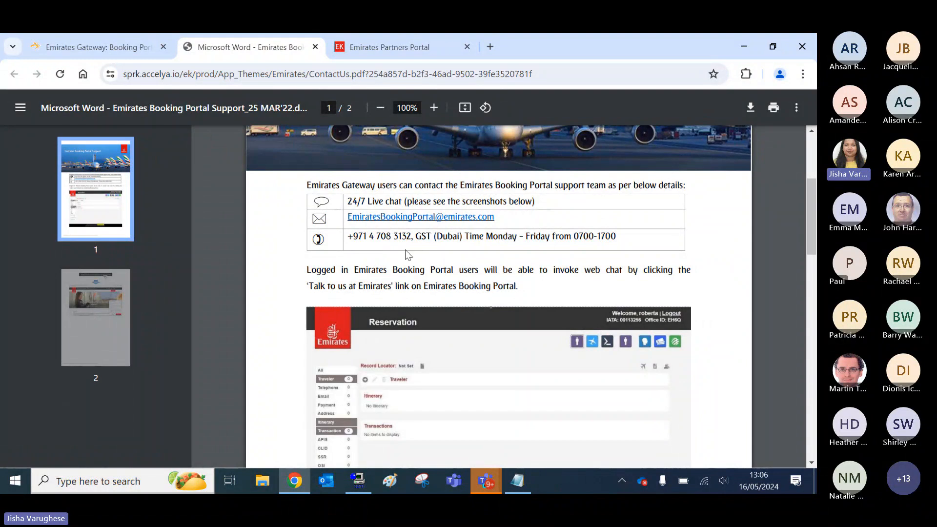
click(131, 54)
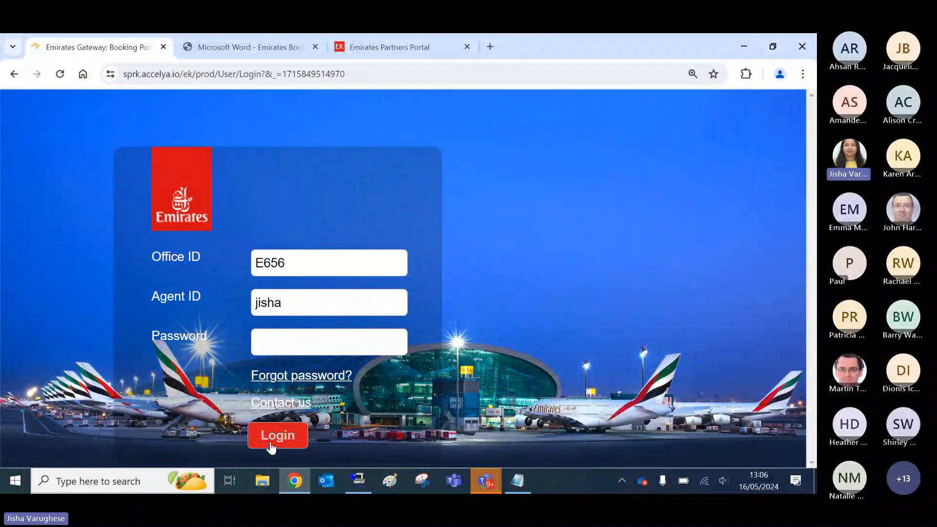
Enter the account password and log in to the booking portal
click(300, 338)
text(********)
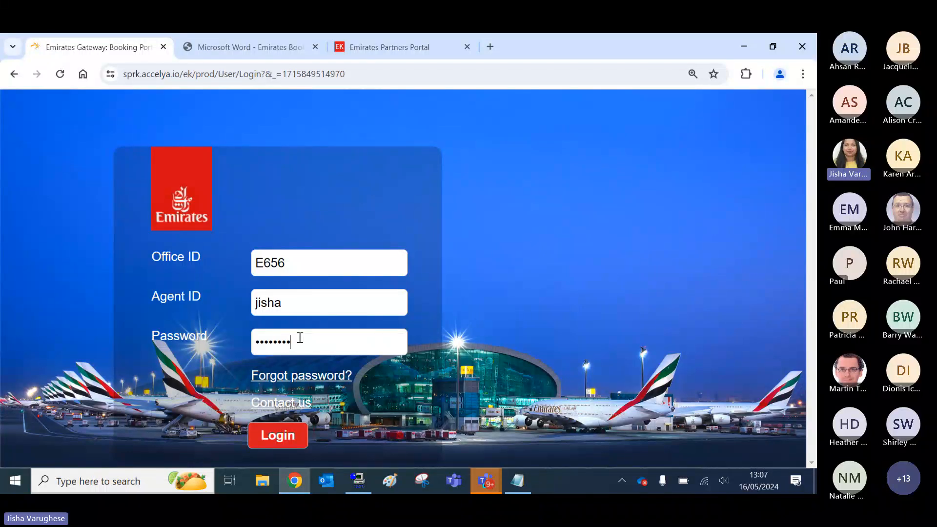
text(***)
click(297, 436)
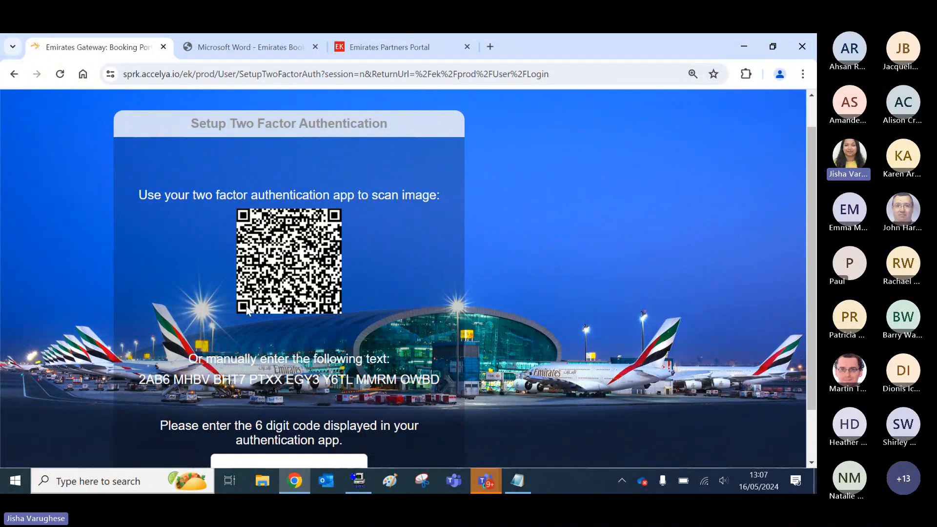
Enter the current six-digit verification code from the authentication app and verify it
scroll(250, 310, down, 2)
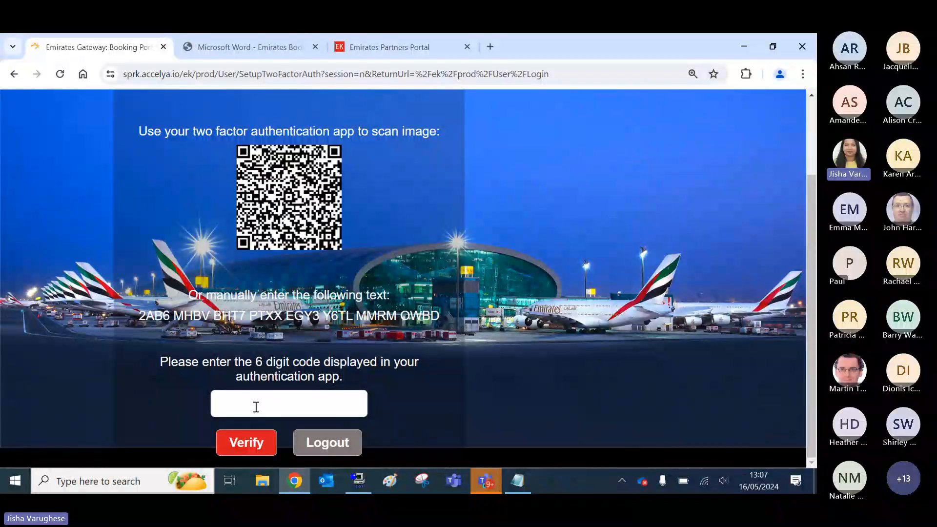
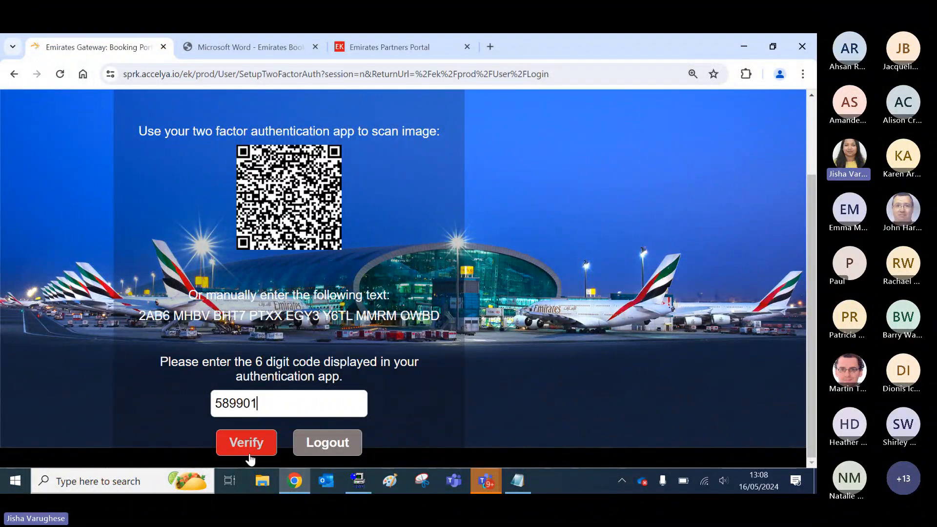
click(247, 444)
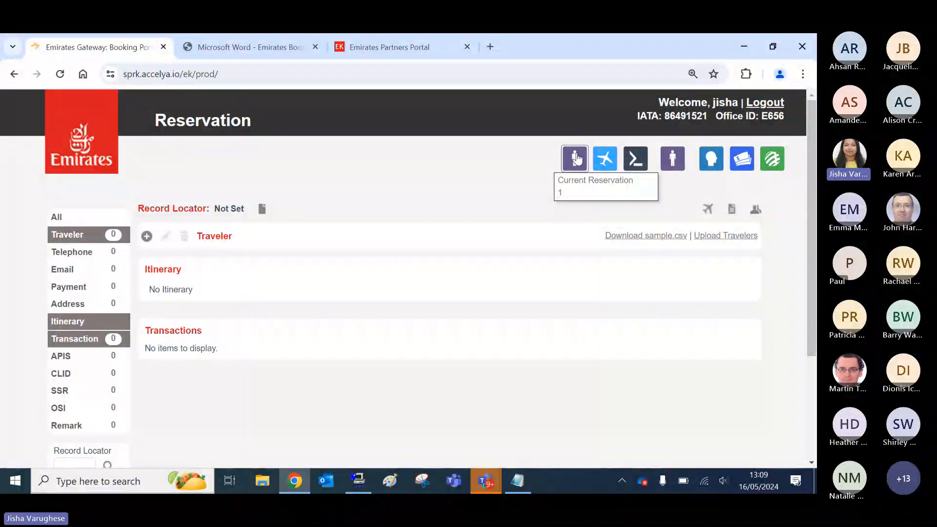
Add a second reservation alongside the current one
click(674, 161)
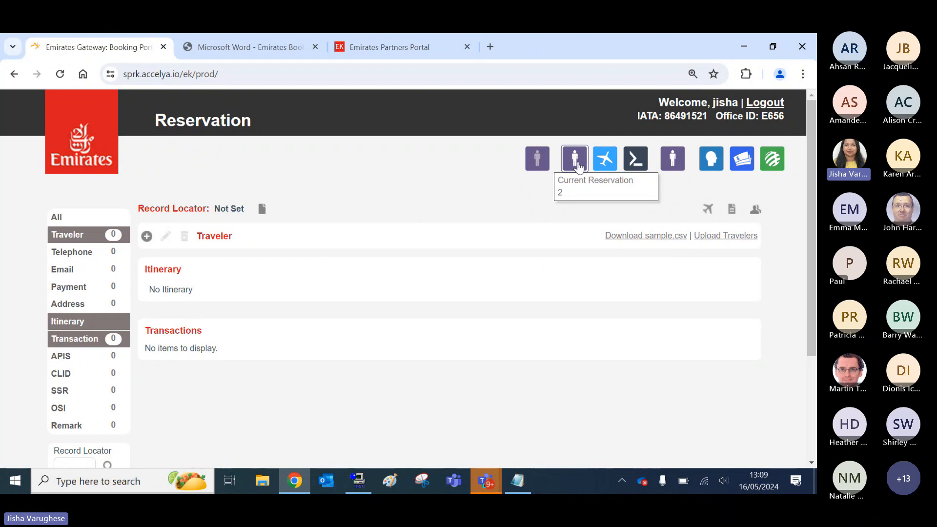
mouse_move(537, 164)
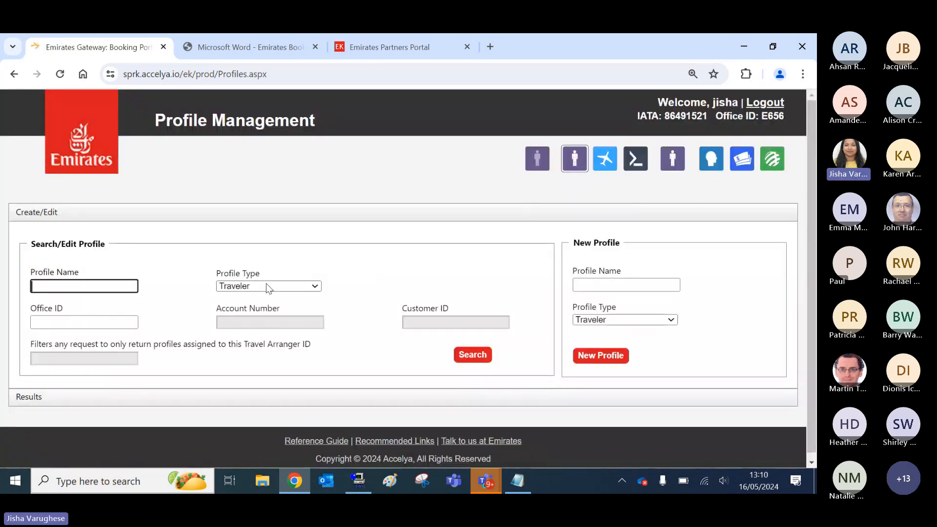
Search the existing profiles in Profile Management with the profile type set to Agency
click(262, 288)
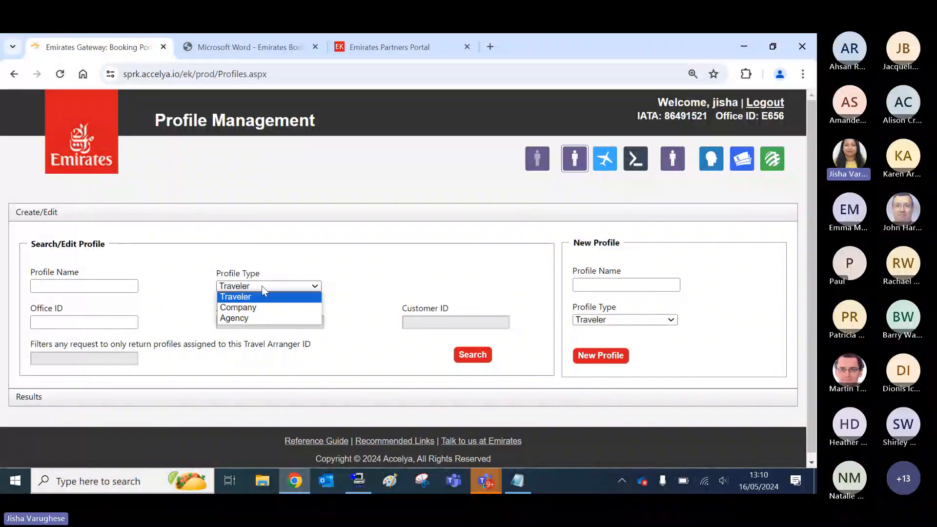
click(256, 317)
click(472, 355)
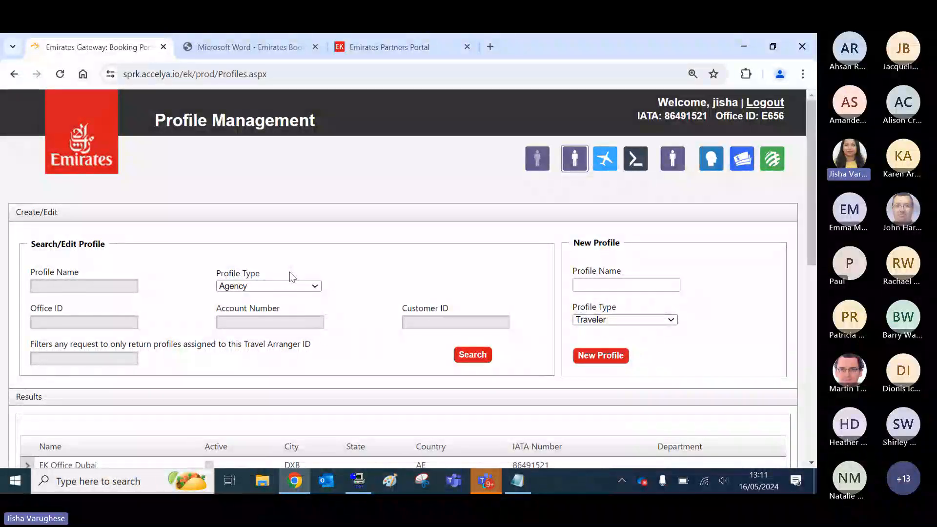
click(481, 477)
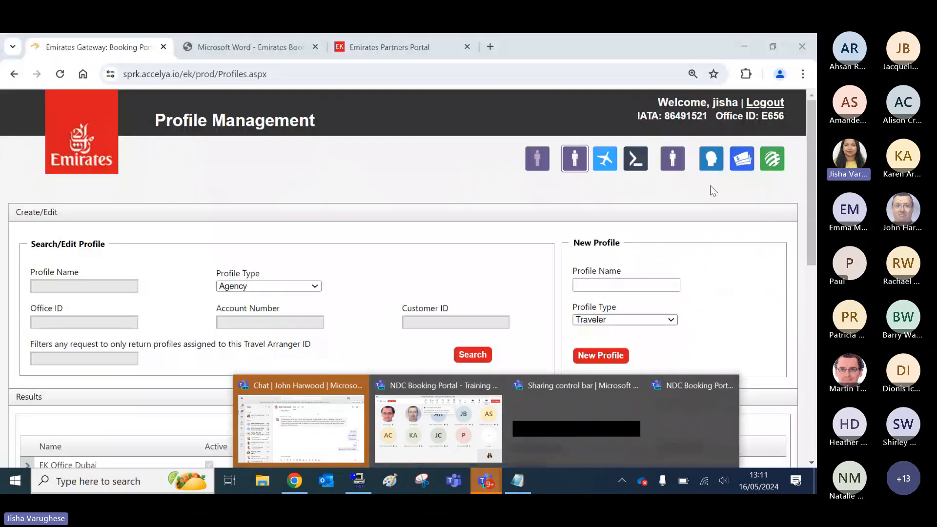
Open the Counter Sales report and set its start date to 5/1/2024
click(740, 166)
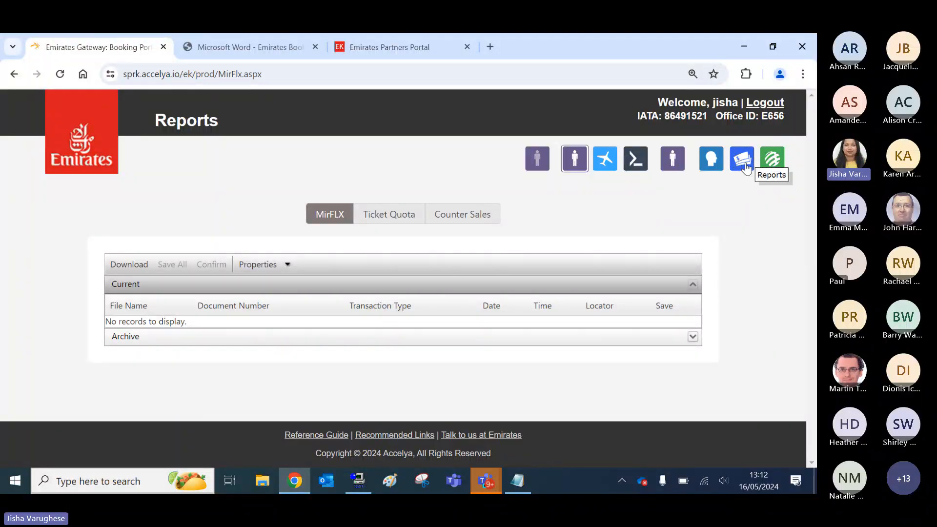
click(473, 222)
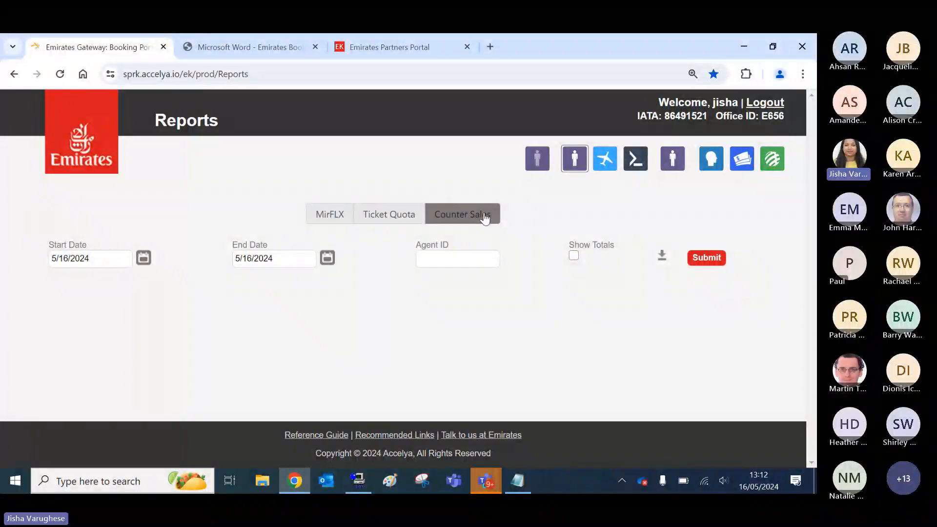
click(144, 260)
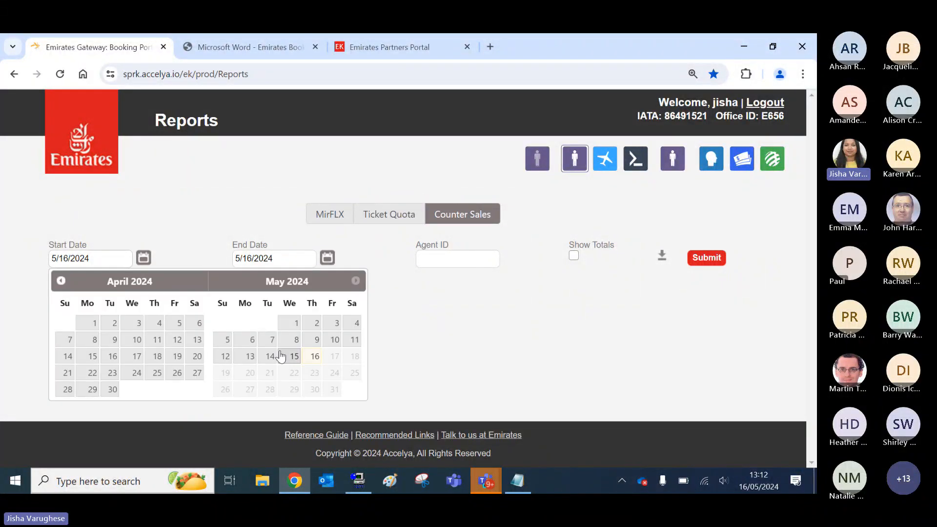
click(298, 322)
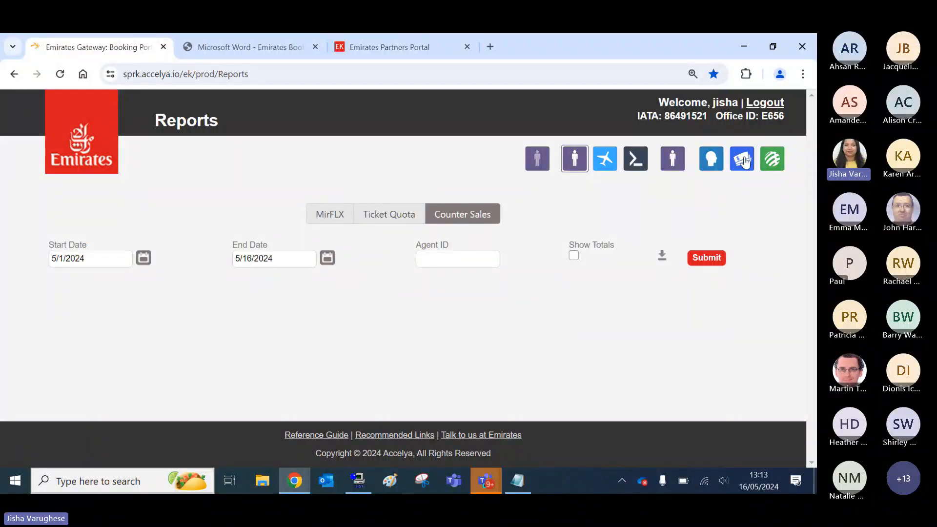
Open the user settings and review the display language, time format, sorting and password/email preferences
click(776, 167)
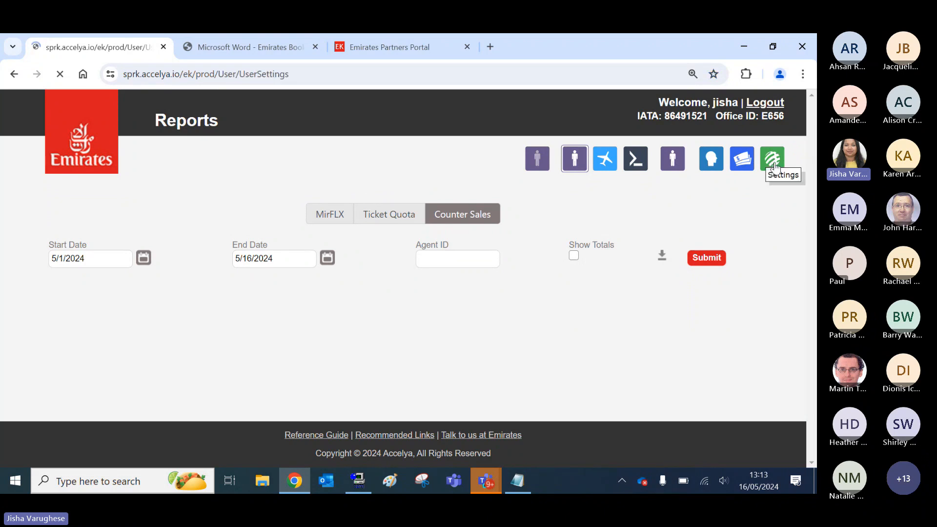
scroll(654, 196, up, 3)
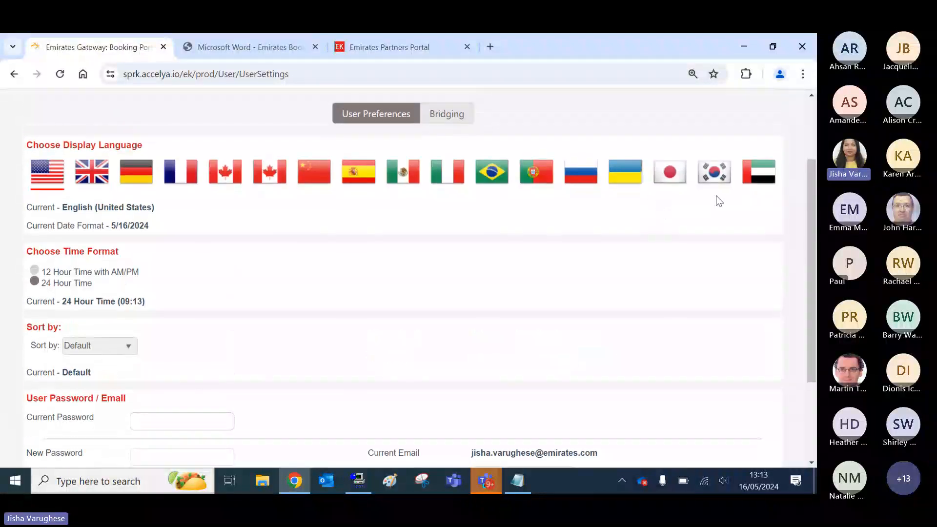
scroll(715, 199, up, 2)
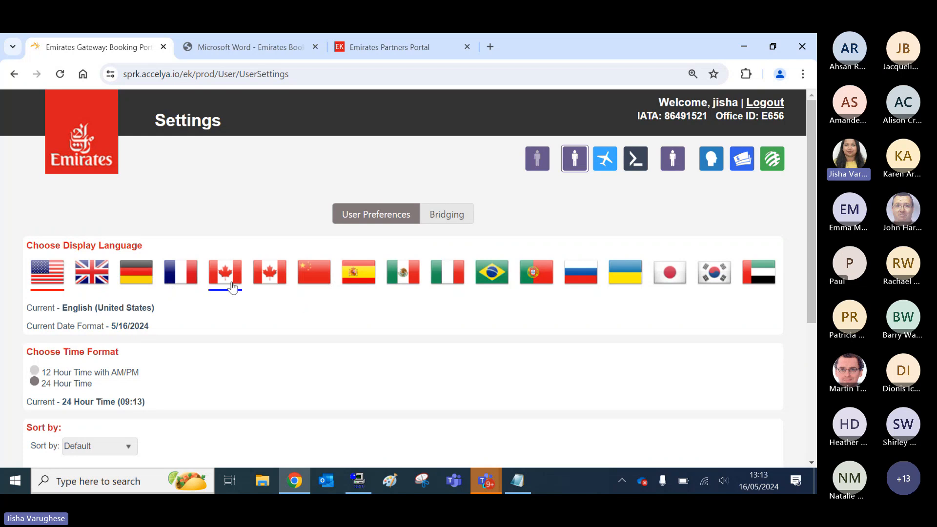
scroll(214, 283, down, 3)
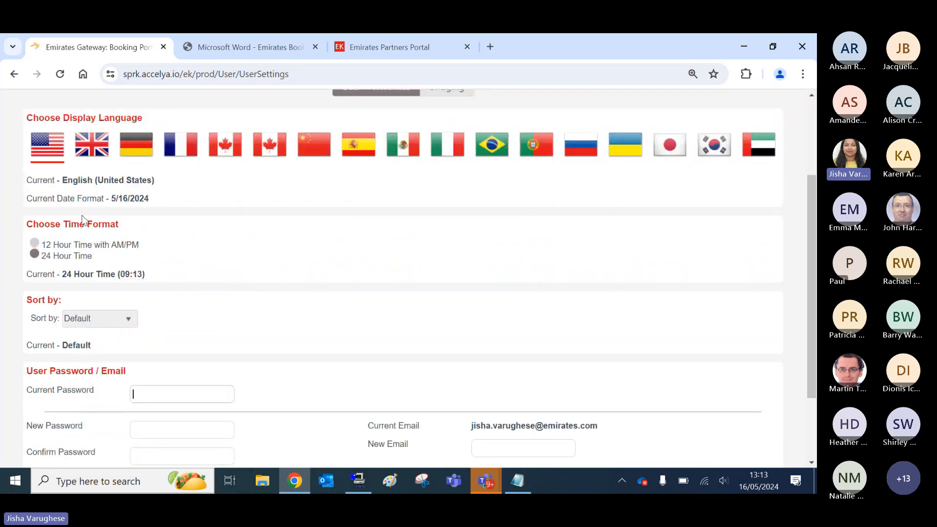
scroll(161, 303, down, 1)
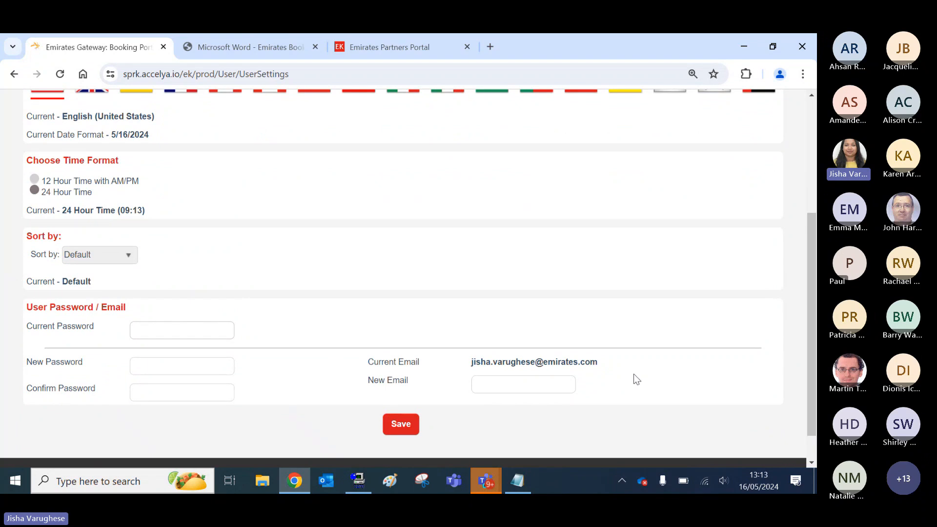
scroll(640, 370, up, 3)
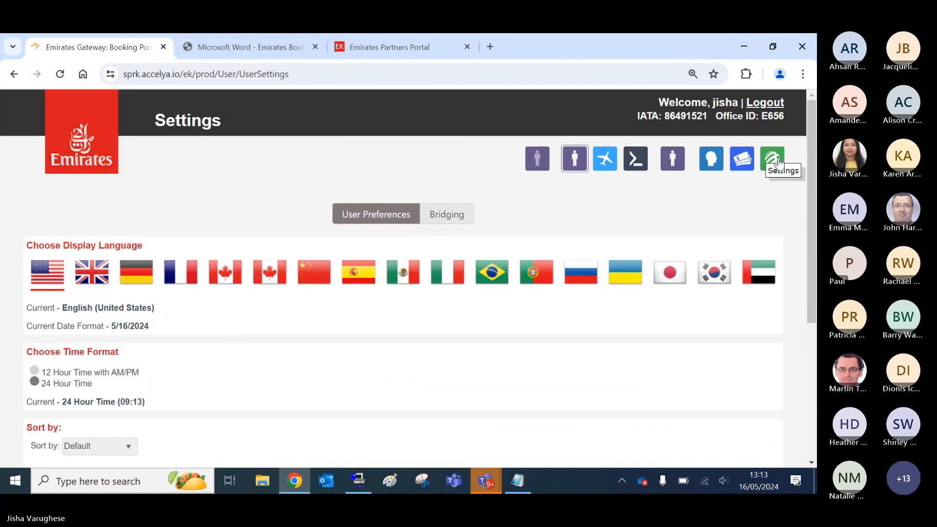
Start a Direct Sell in the first reservation and enter the adult traveler's title MR, first name and last name
click(542, 168)
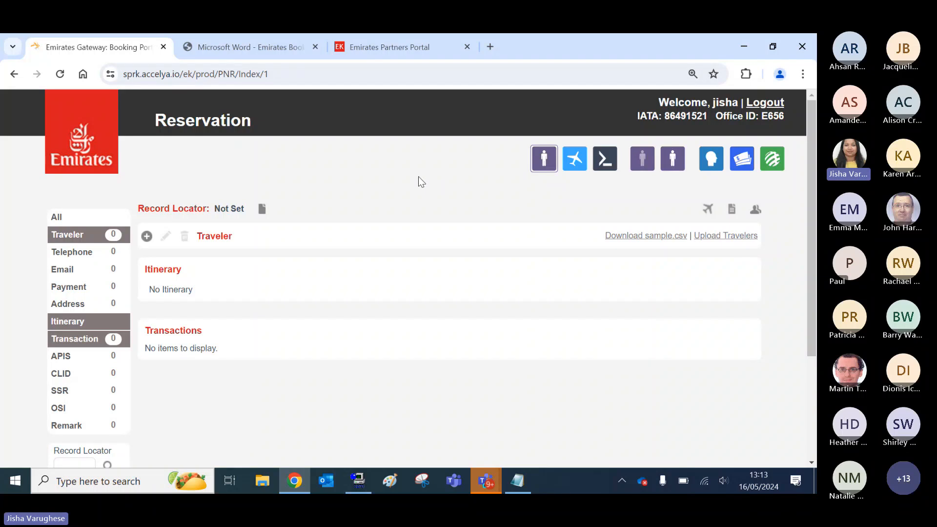
click(708, 210)
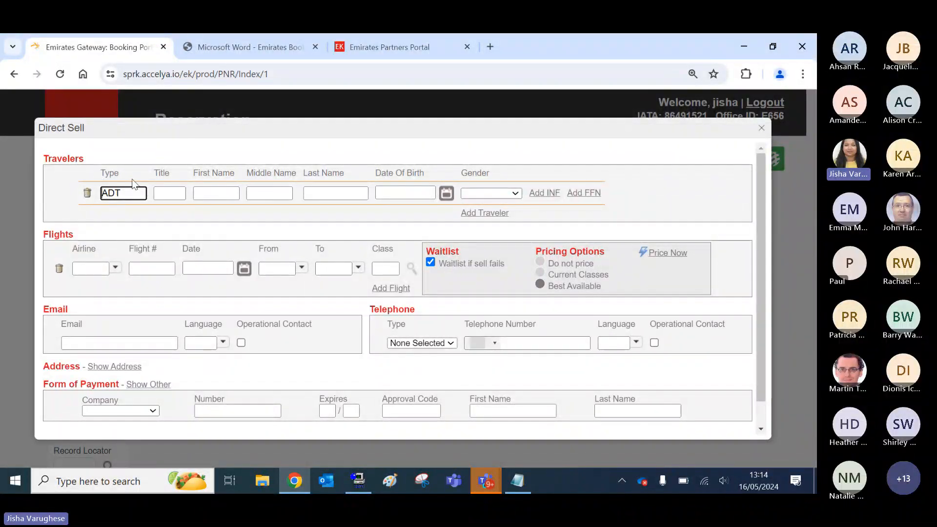
click(170, 192)
text(MR)
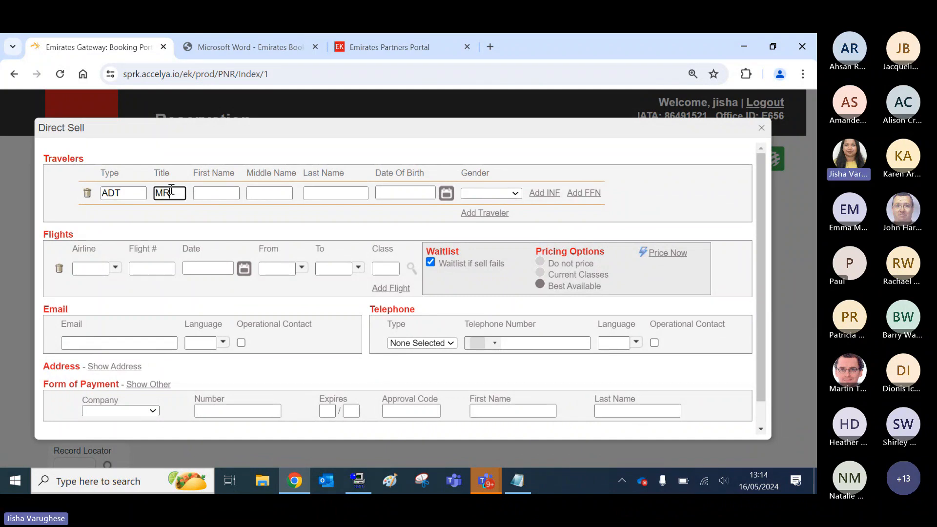
click(195, 192)
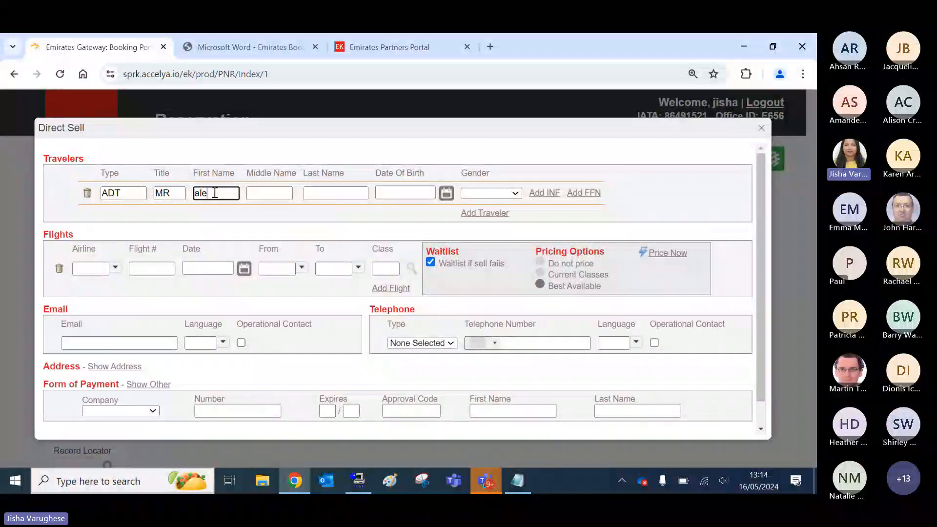
click(343, 194)
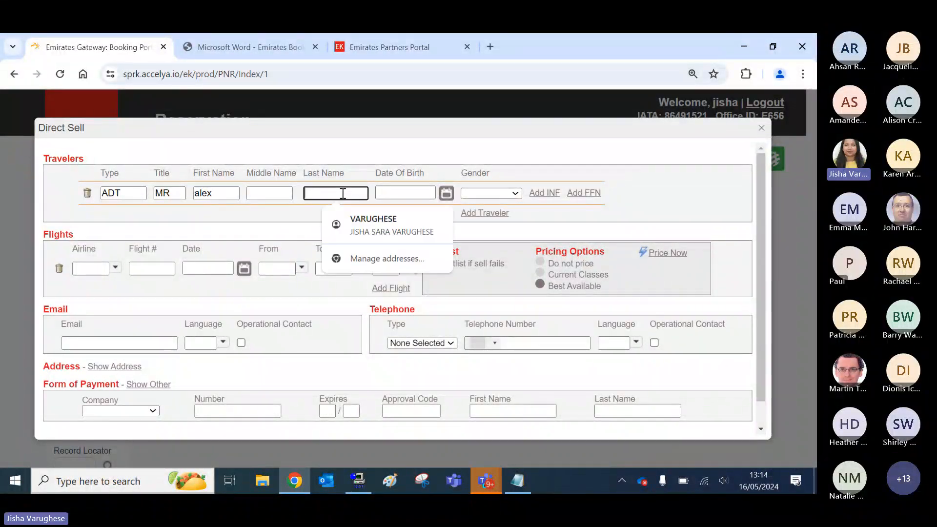
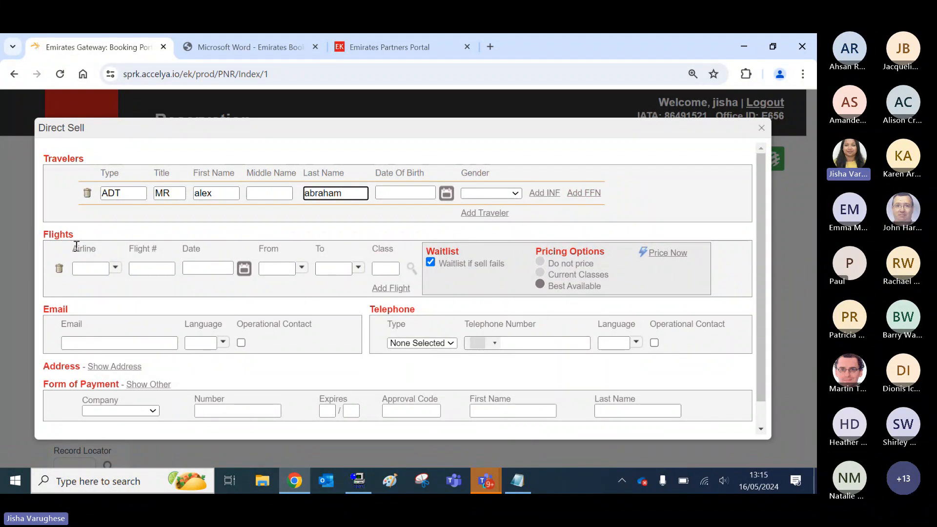
Fill in the flight segment with airline EK, date 6/13/2024, origin LHR and destination DXB
click(91, 269)
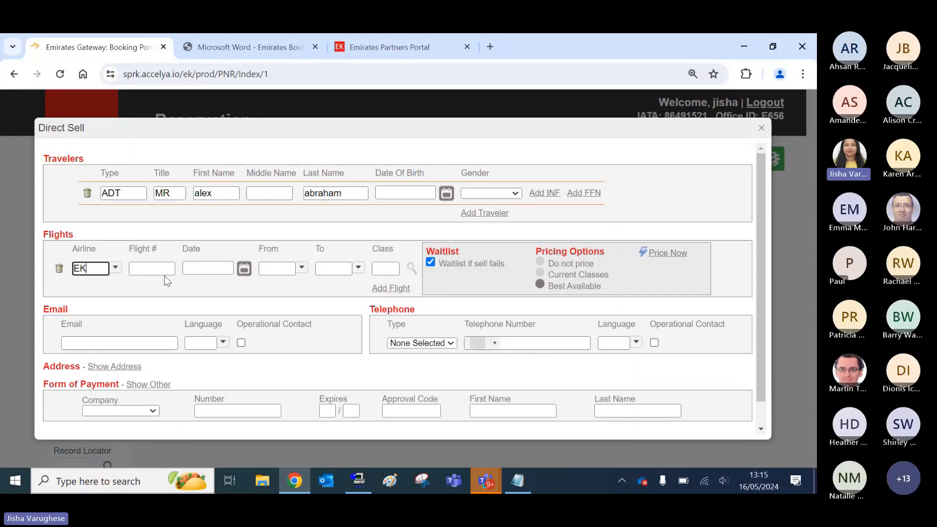
click(244, 268)
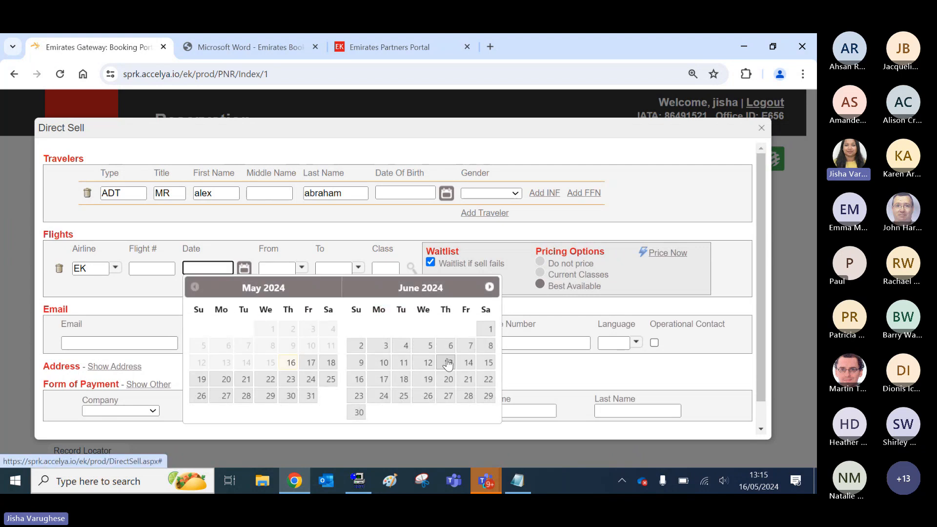
click(445, 363)
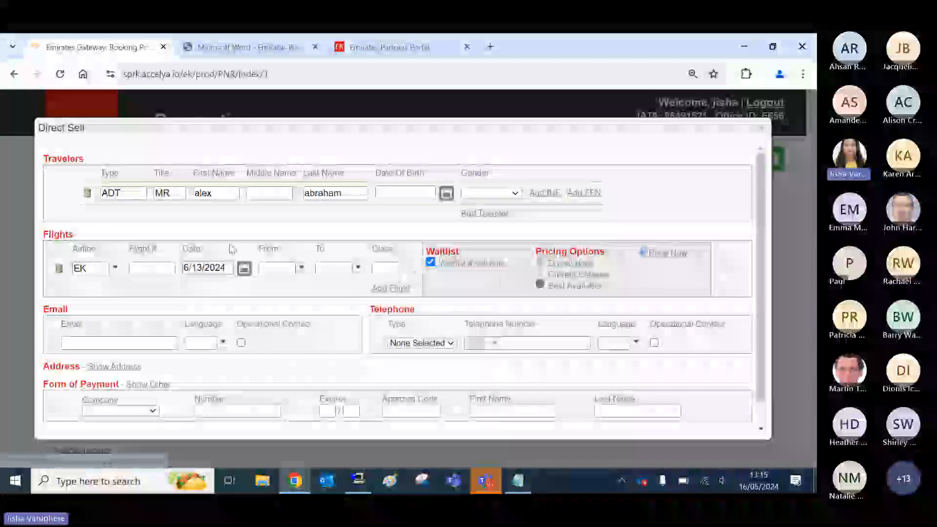
click(282, 269)
text(LHR)
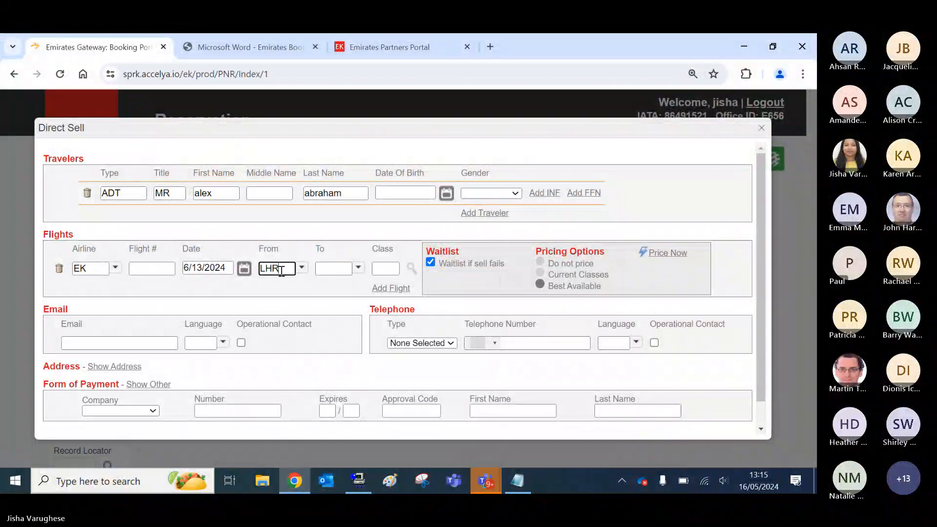
click(338, 269)
text(DXB)
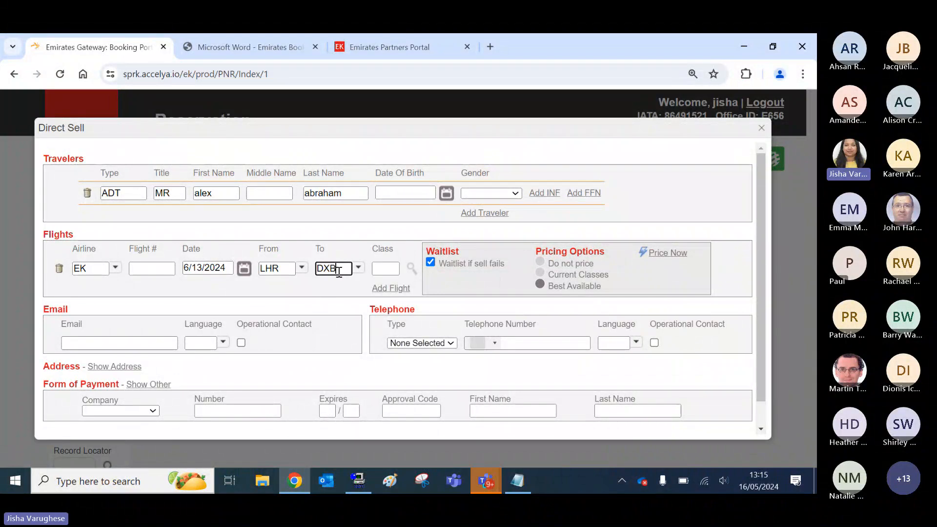
Look up the available flights for the segment and choose class Y on flight EK 0008
click(392, 268)
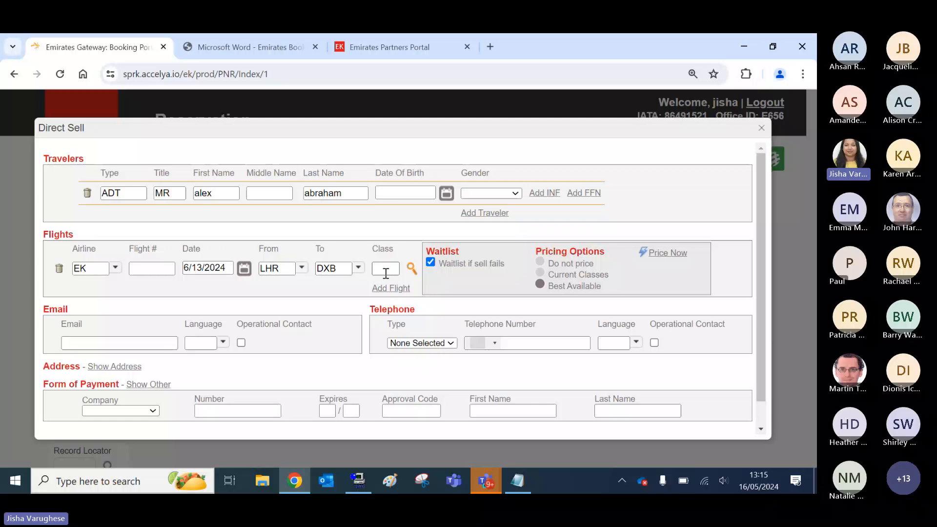
click(410, 268)
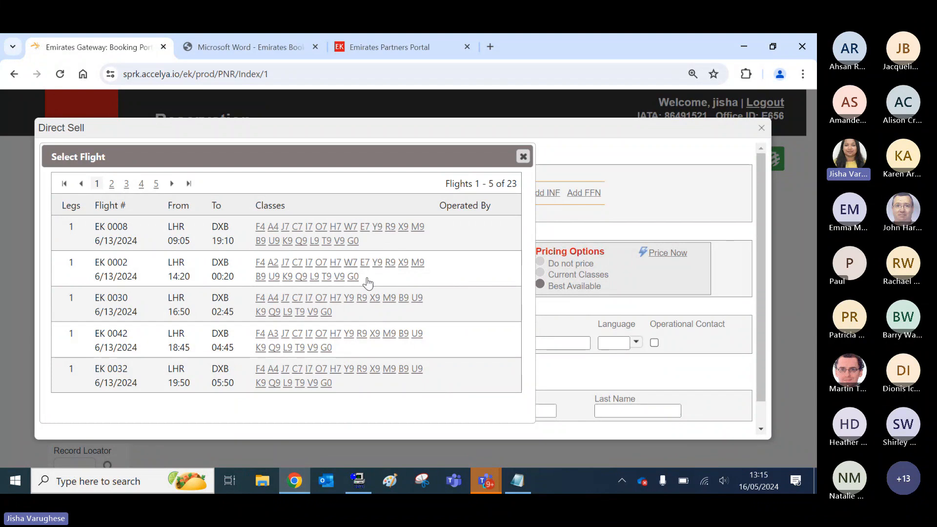
click(376, 228)
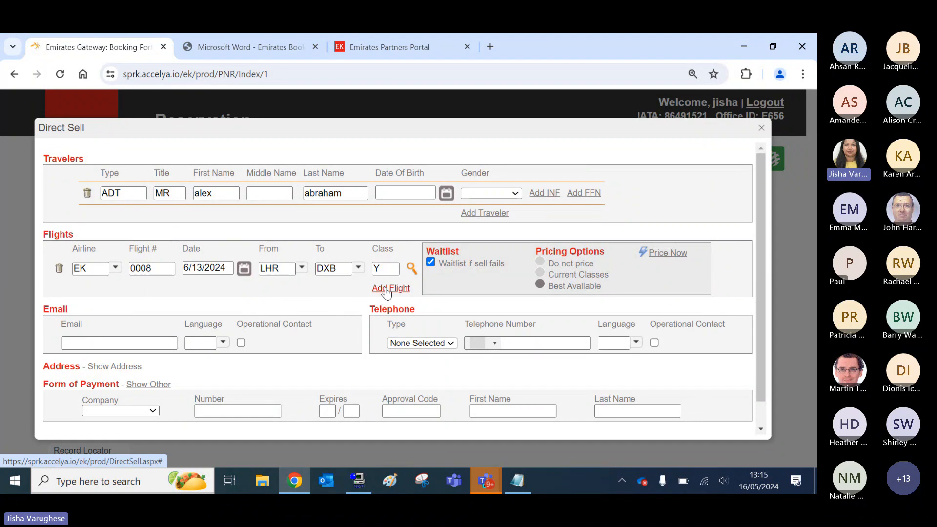
click(648, 252)
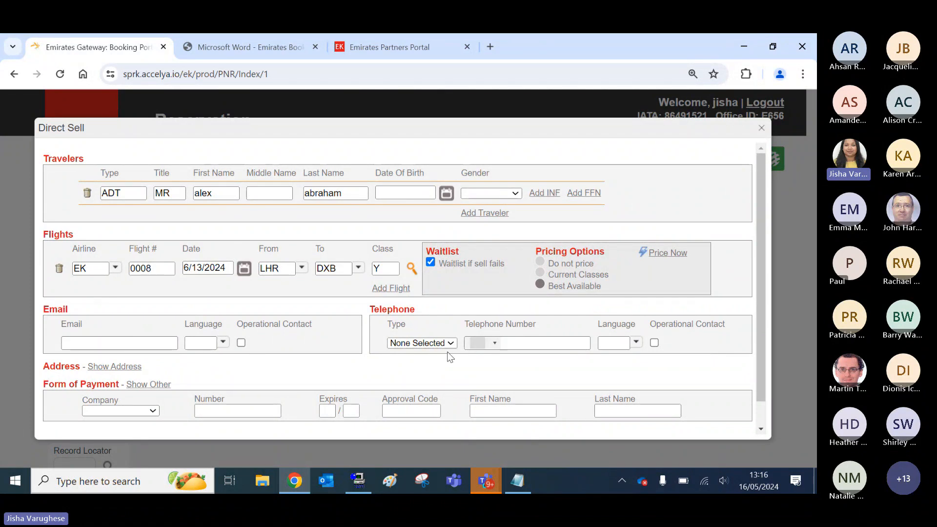
Add a HOME telephone contact with the United Kingdom country code +44 and enter the telephone number
click(421, 342)
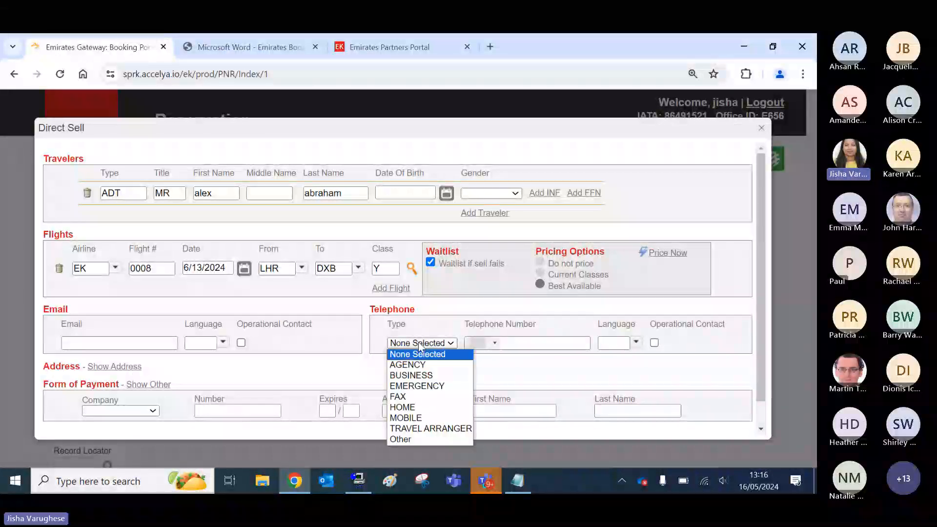
click(409, 407)
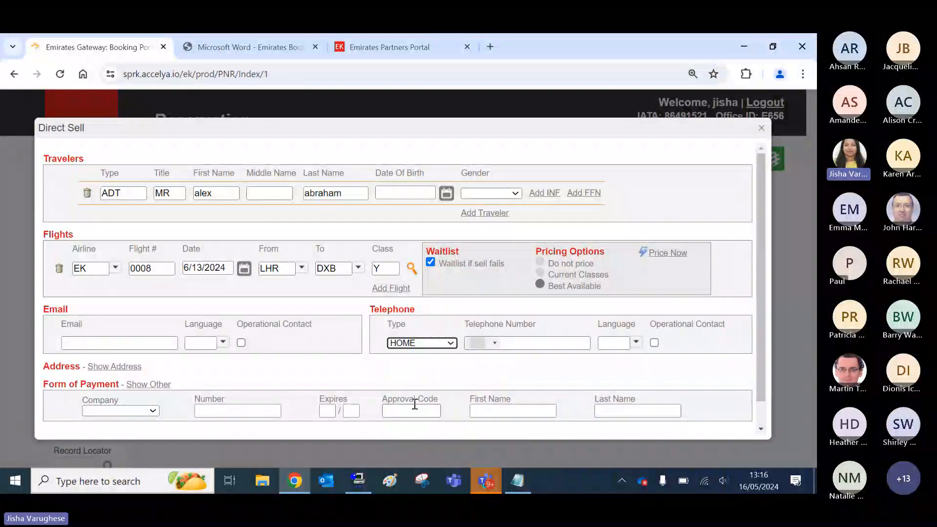
click(495, 344)
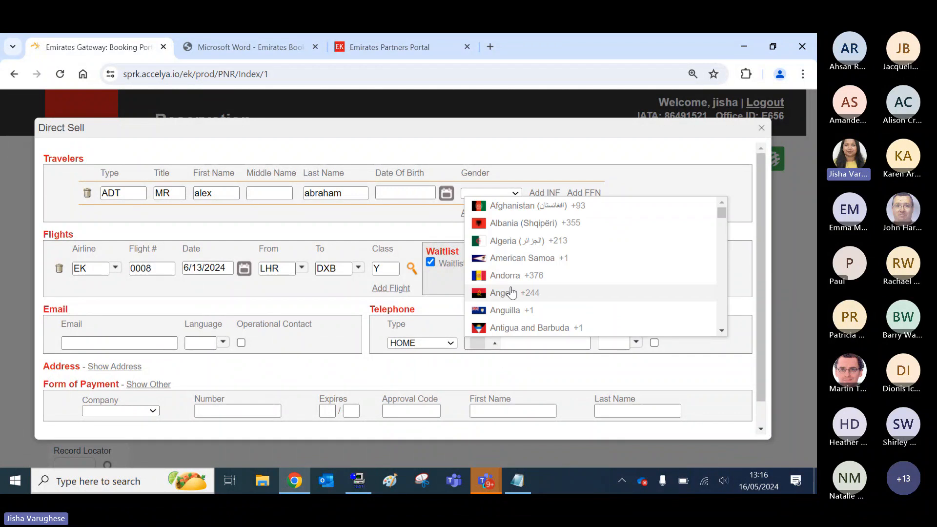
key(u)
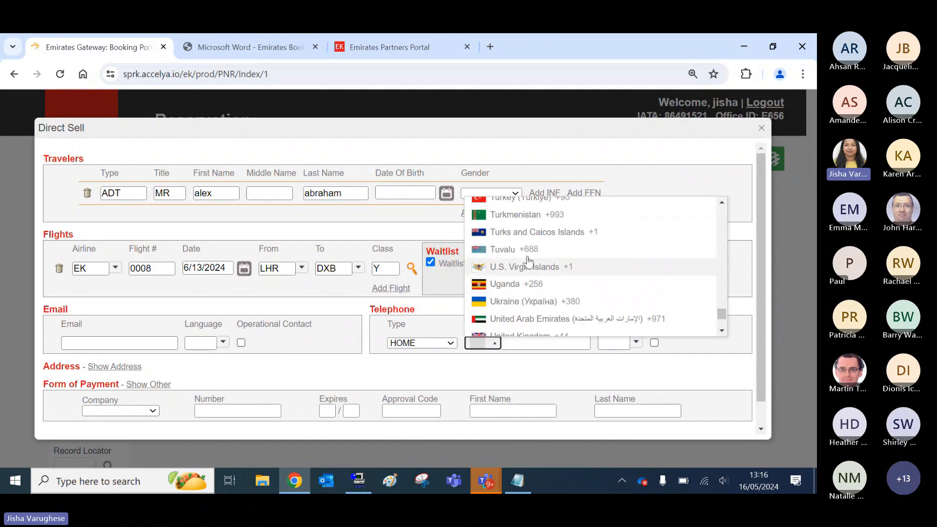
scroll(529, 288, down, 1)
click(525, 272)
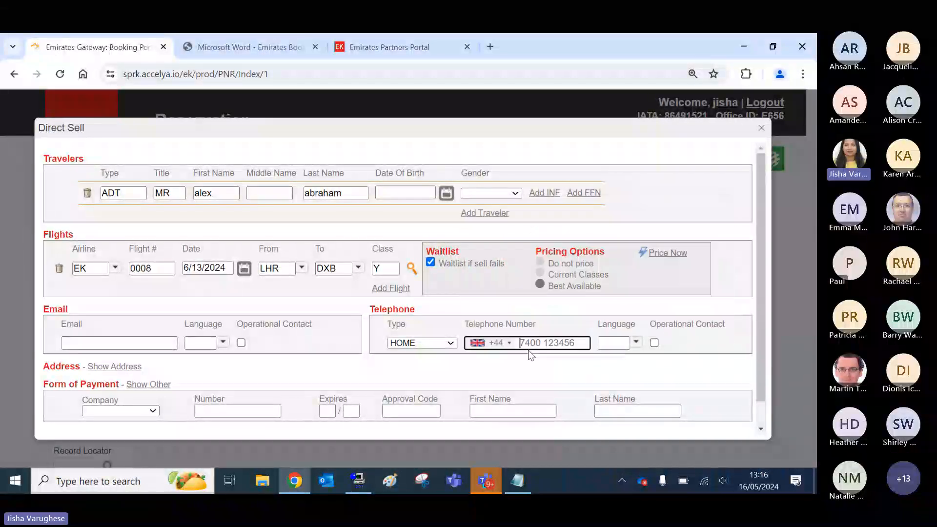
text(a4343)
key(BackSpace)
key(BackSpace)
key(BackSpace)
key(BackSpace)
key(BackSpace)
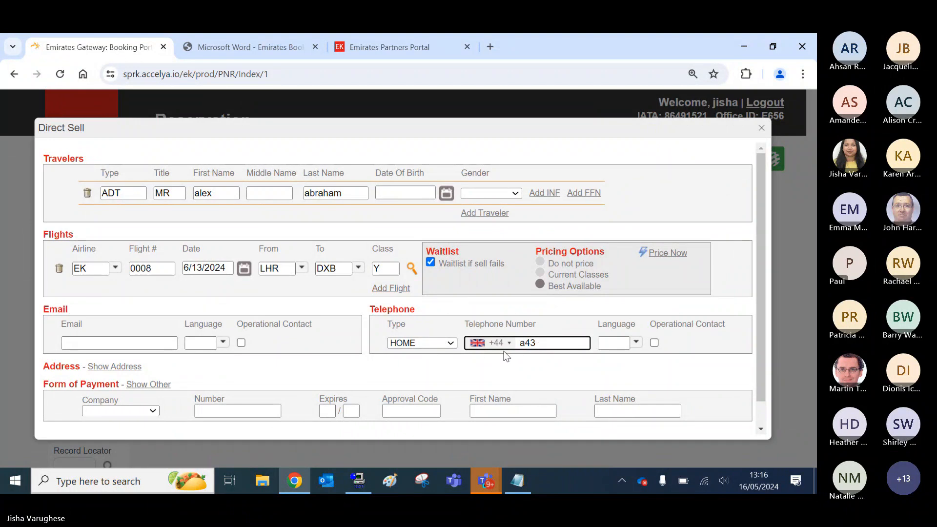
text(785333)
Book the Direct Sell itinerary and review the traveler and flight details of the new reservation
scroll(560, 306, down, 2)
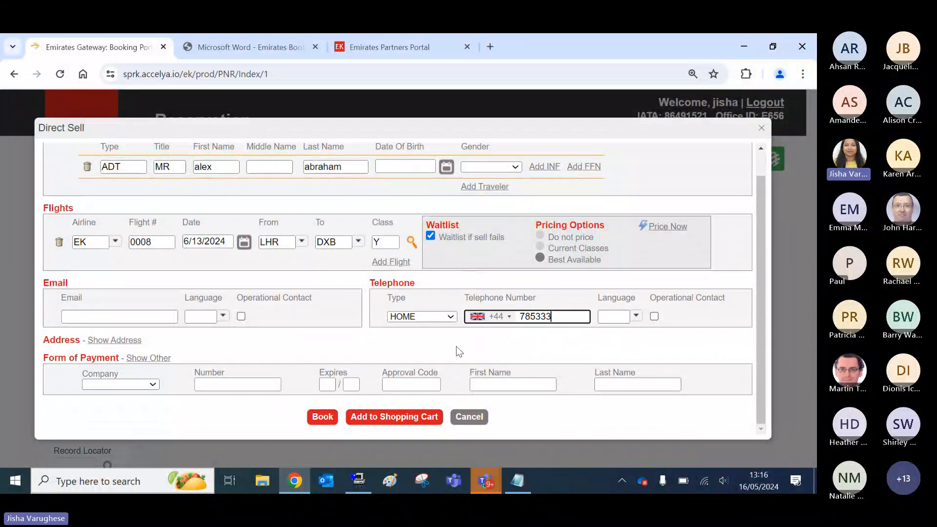
click(327, 420)
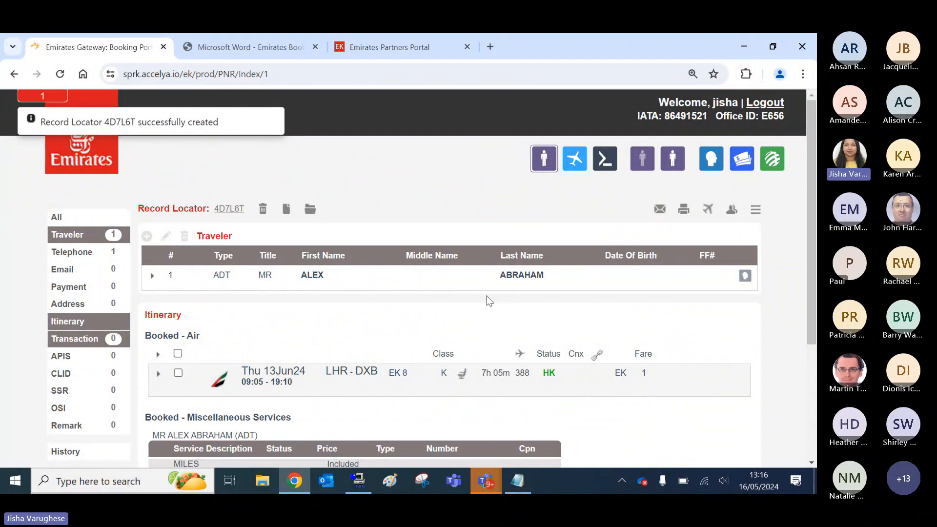
scroll(517, 274, down, 1)
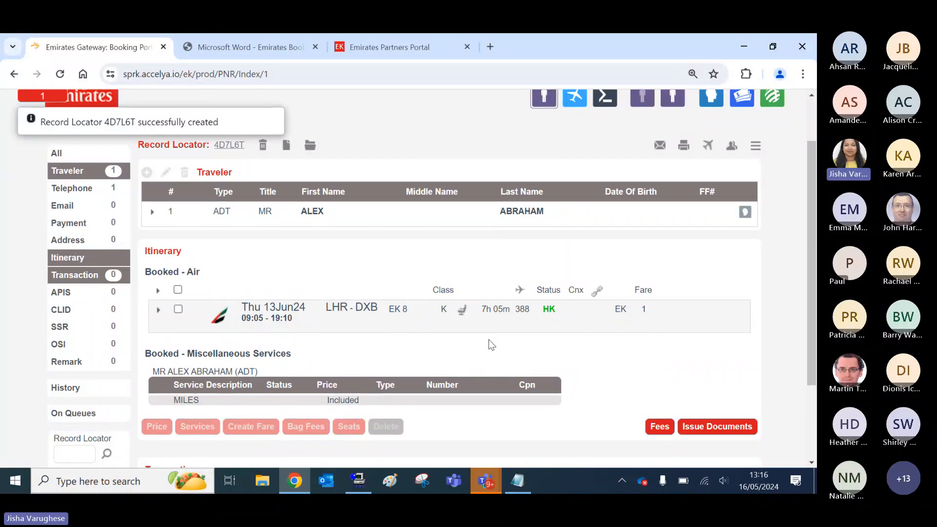
scroll(653, 320, up, 1)
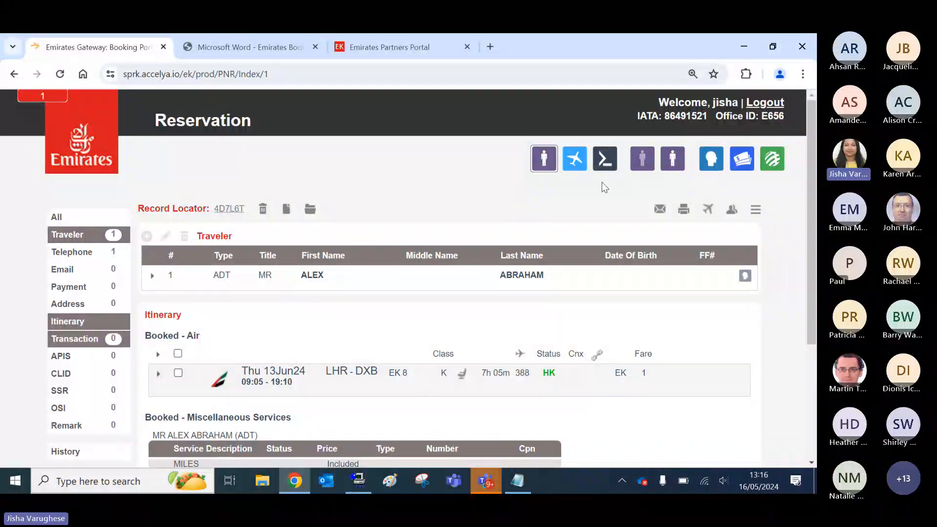
Switch to reservation 2 and set up a round-trip air search from LHR to BOM
mouse_move(642, 166)
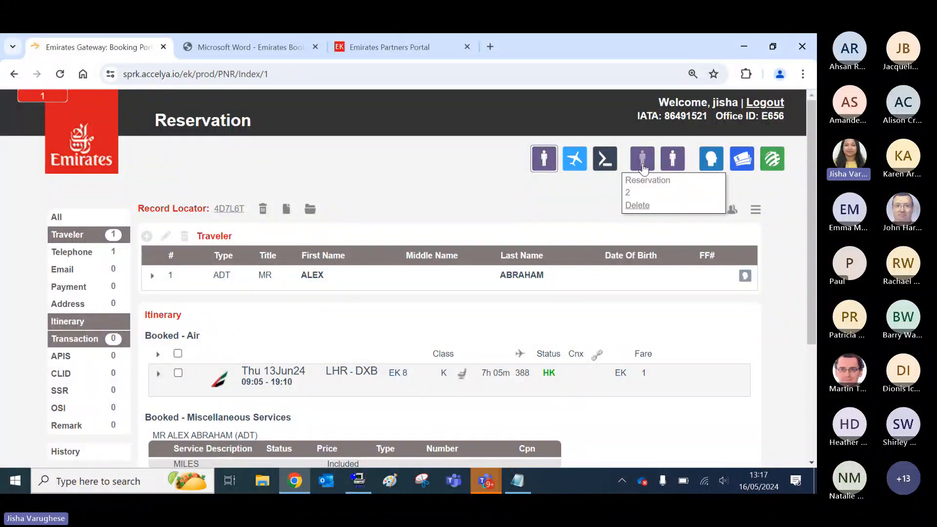
click(642, 167)
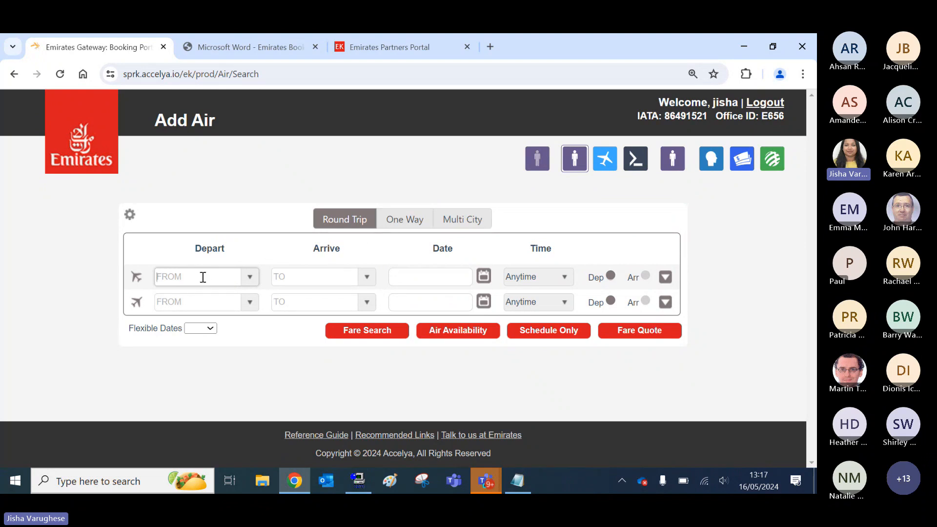
text(LHR)
click(295, 274)
text(BOM)
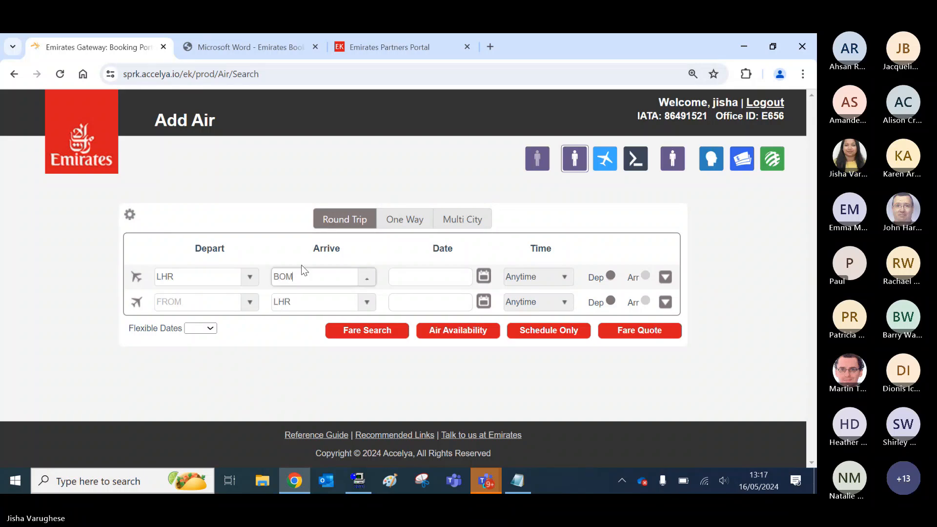
click(272, 349)
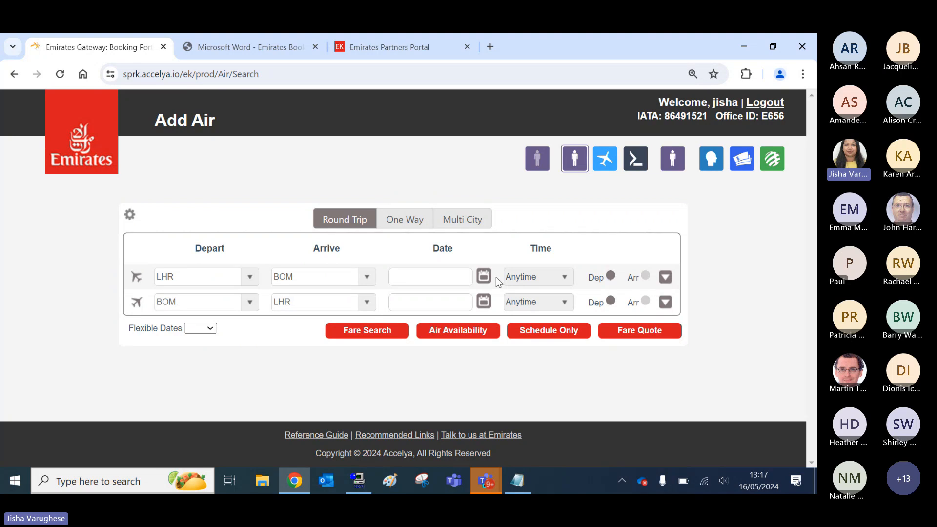
Set the round trip's outbound date to 9/12/2024 and its return date to 9/26/2024
click(478, 276)
click(695, 299)
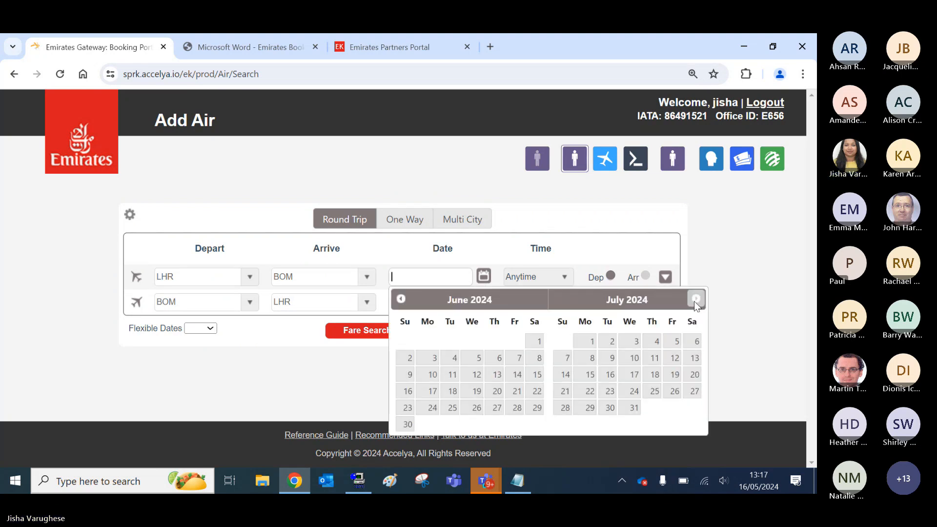
click(695, 298)
click(695, 299)
click(652, 358)
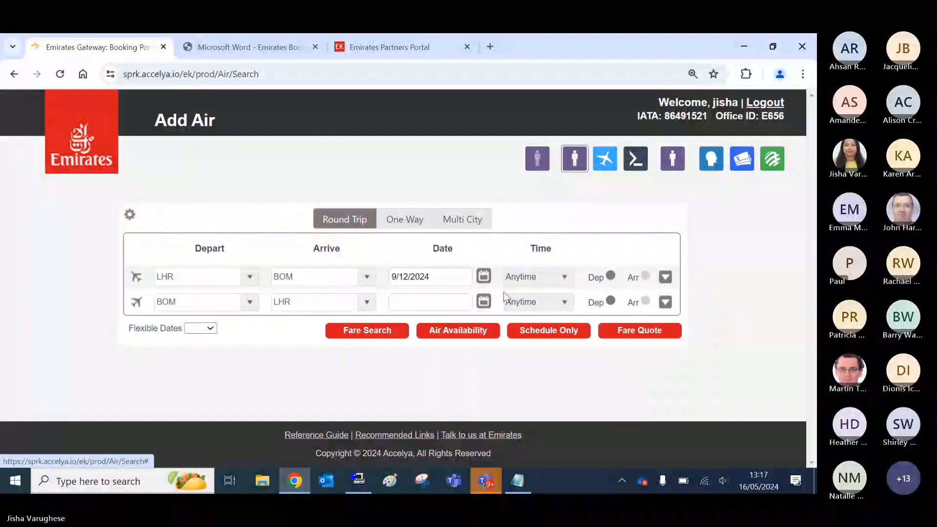
click(483, 302)
click(497, 416)
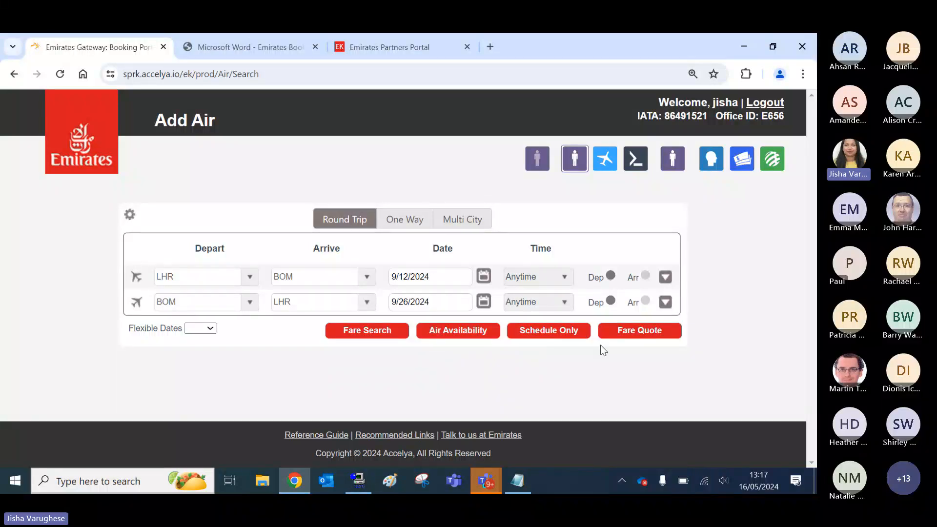
Run a Fare Search for the round trip and reopen the search criteria for editing
click(372, 333)
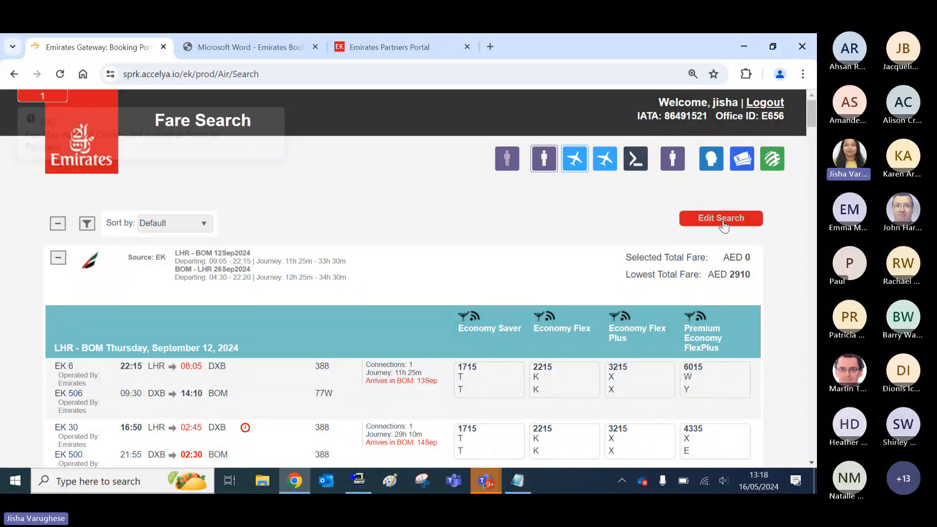
click(722, 222)
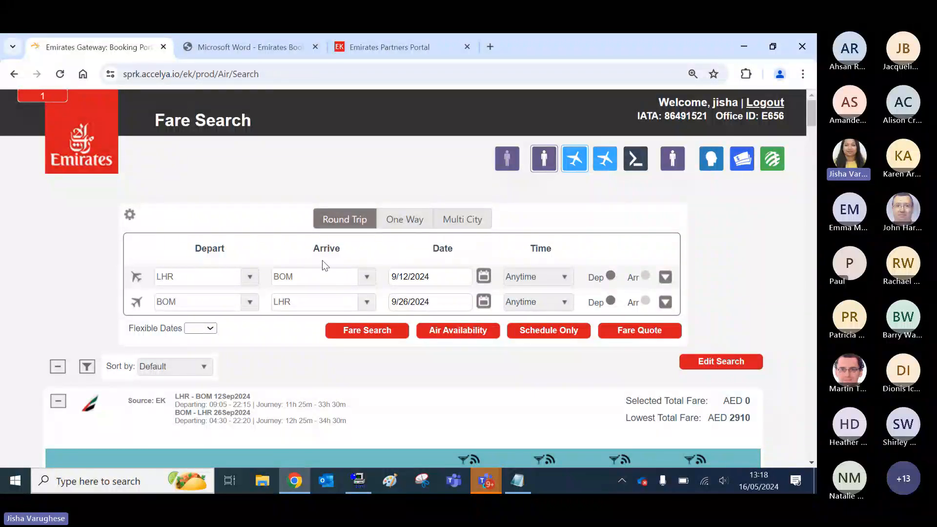
Compare the benefits of the Economy Saver, Economy Flex and Premium Economy FlexPlus fares in the outbound LHR–BOM results
scroll(673, 337, down, 4)
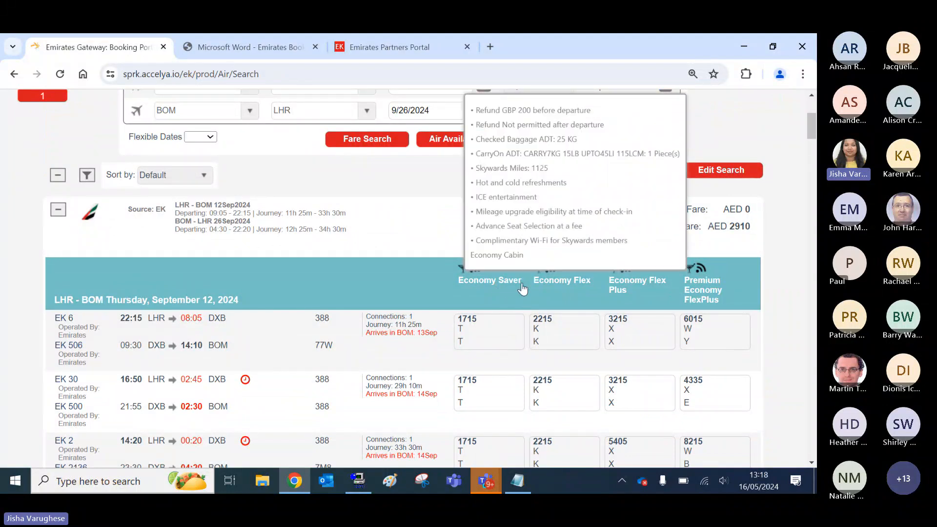
mouse_move(573, 284)
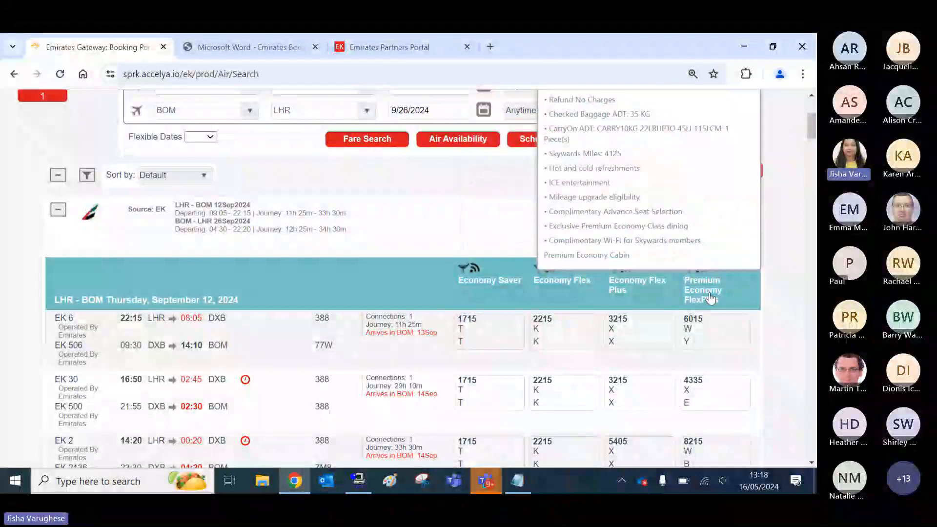
mouse_move(495, 283)
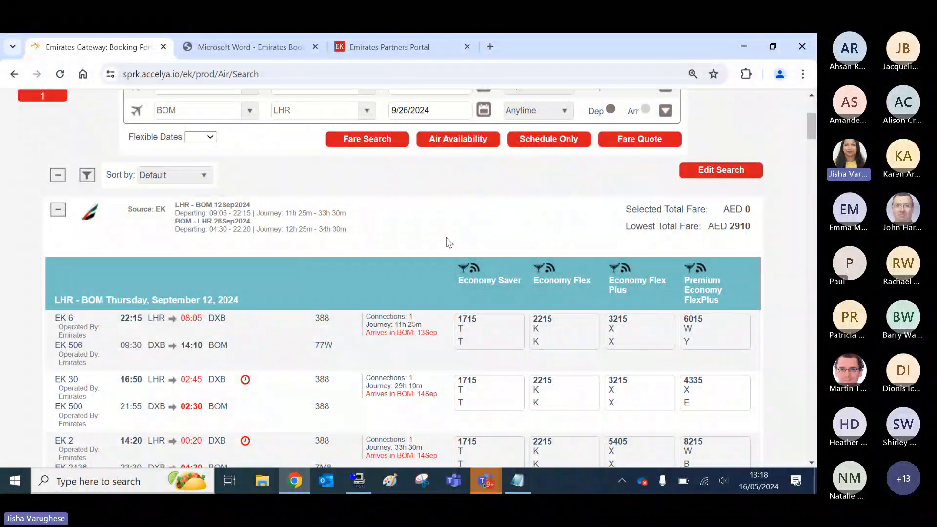
scroll(446, 239, up, 1)
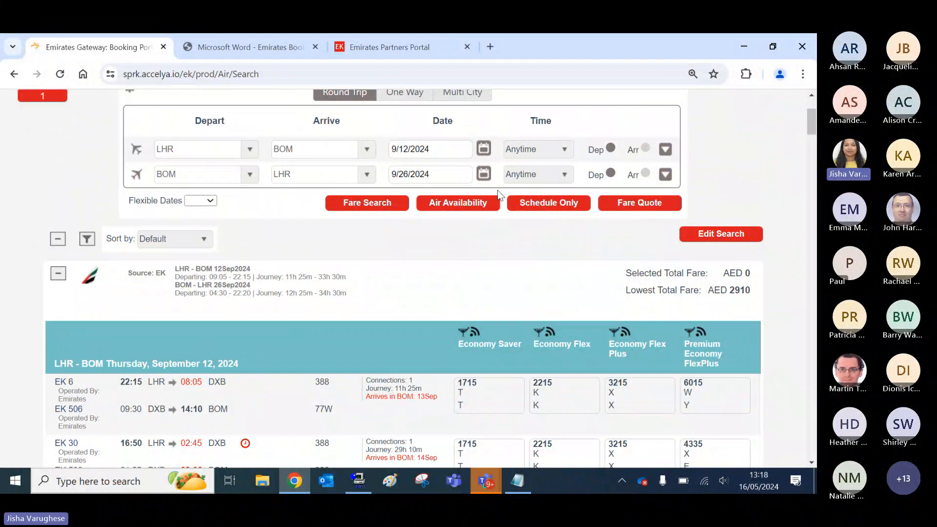
scroll(630, 301, down, 1)
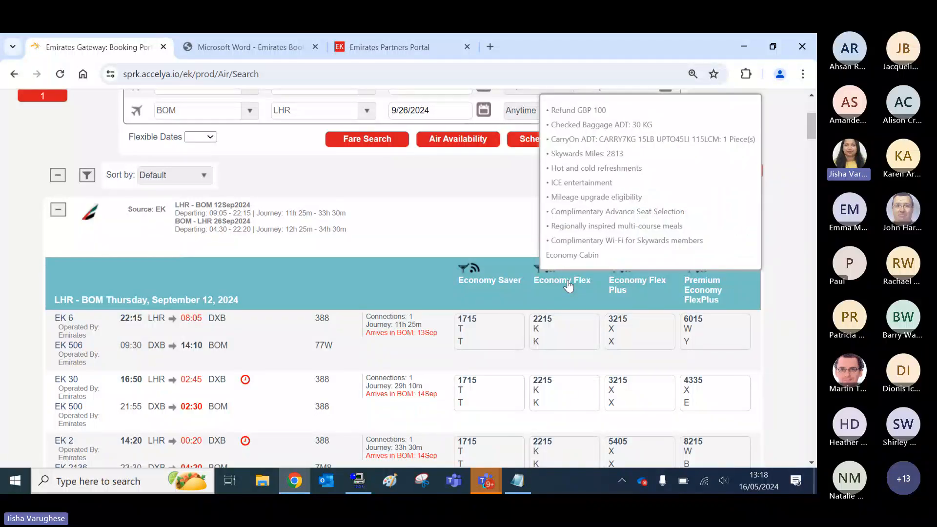
Select the Economy Flex fares for outbound flights EK 6 / EK 506 and return flights EK 501 / EK 29
click(556, 327)
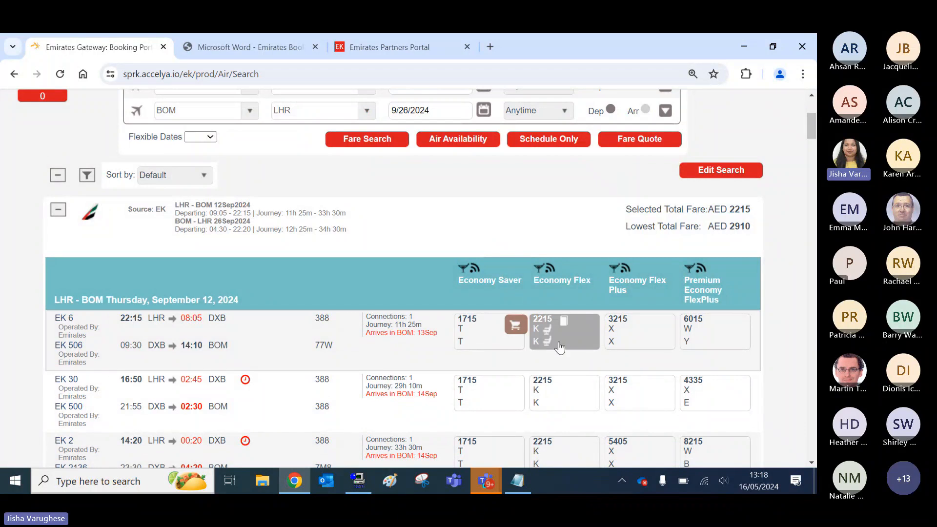
scroll(560, 347, down, 12)
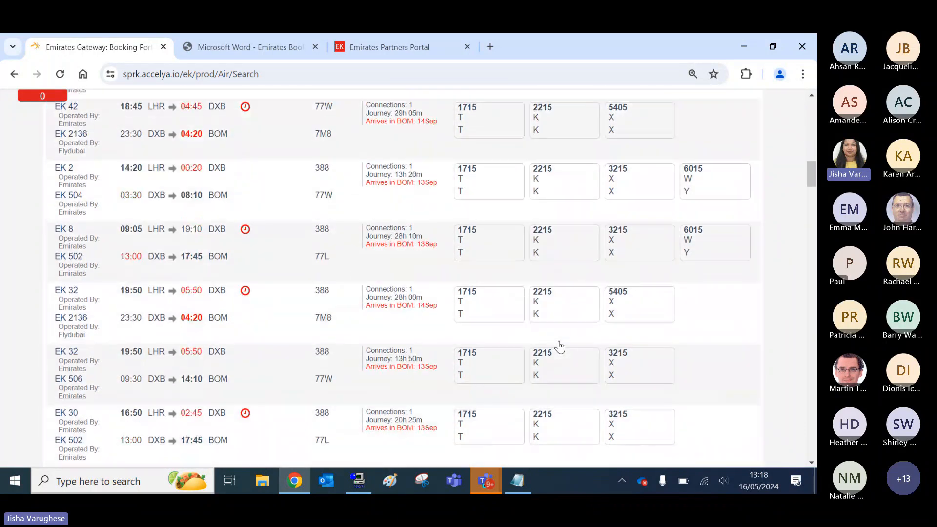
scroll(559, 346, down, 10)
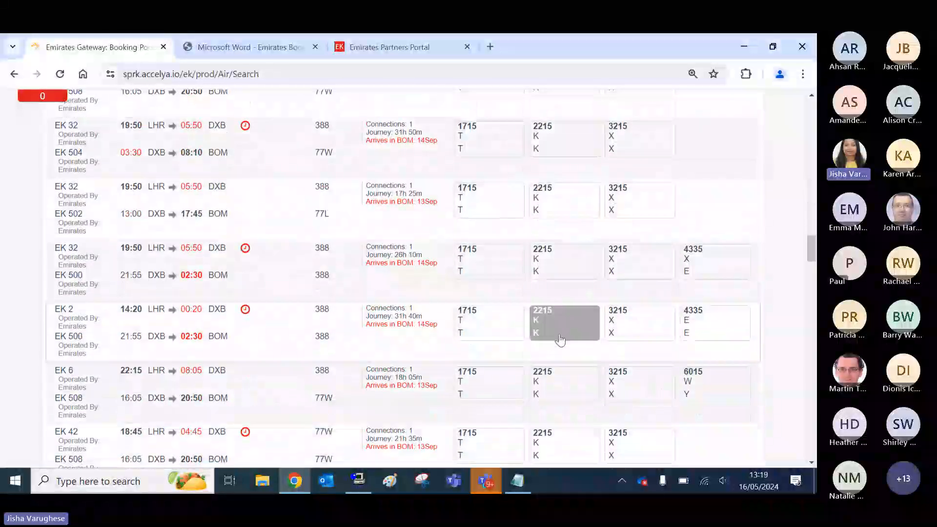
scroll(559, 340, down, 12)
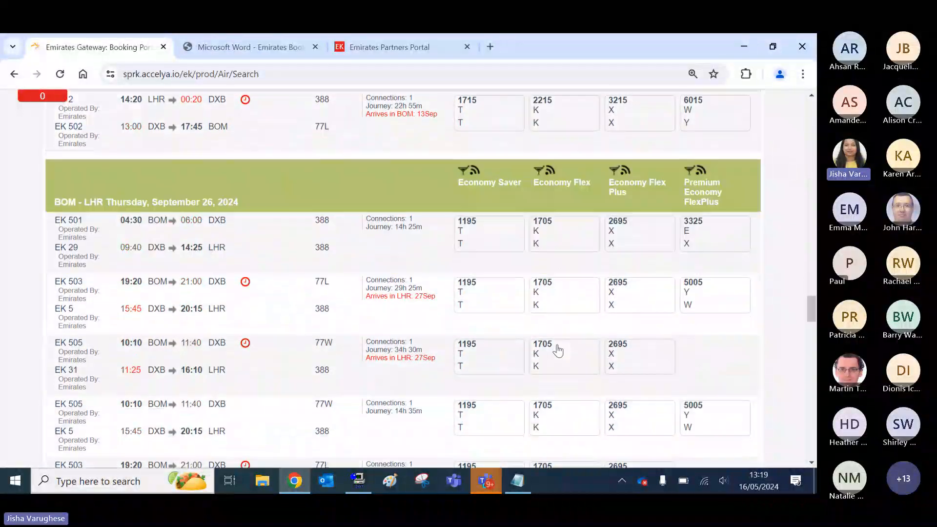
scroll(558, 350, down, 4)
scroll(556, 346, up, 3)
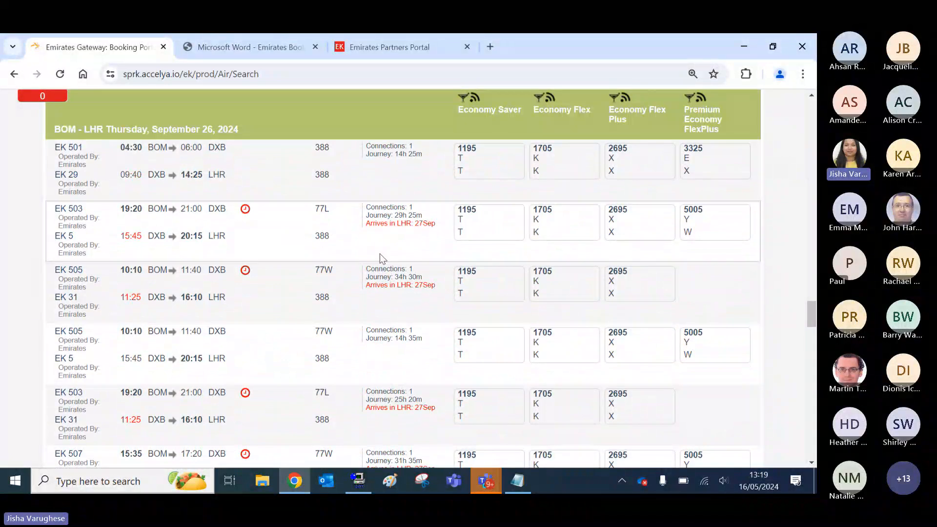
scroll(380, 254, up, 1)
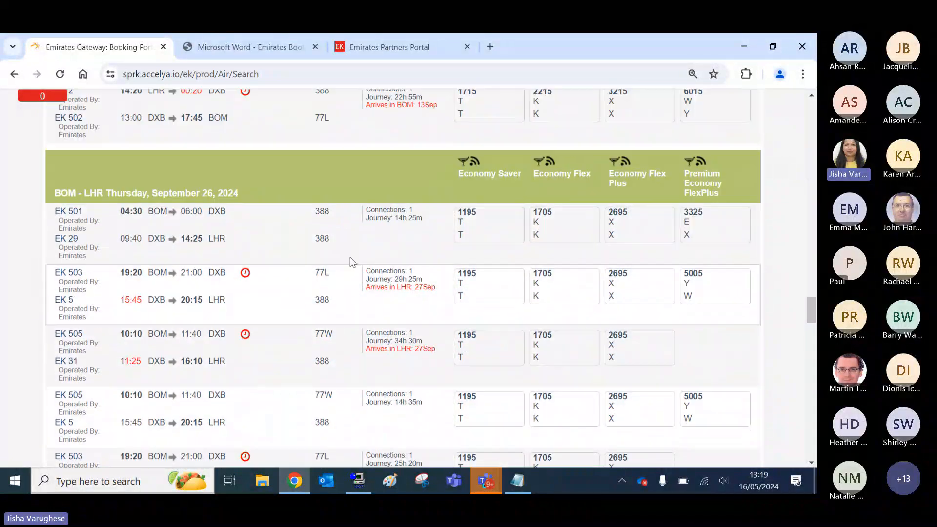
click(576, 235)
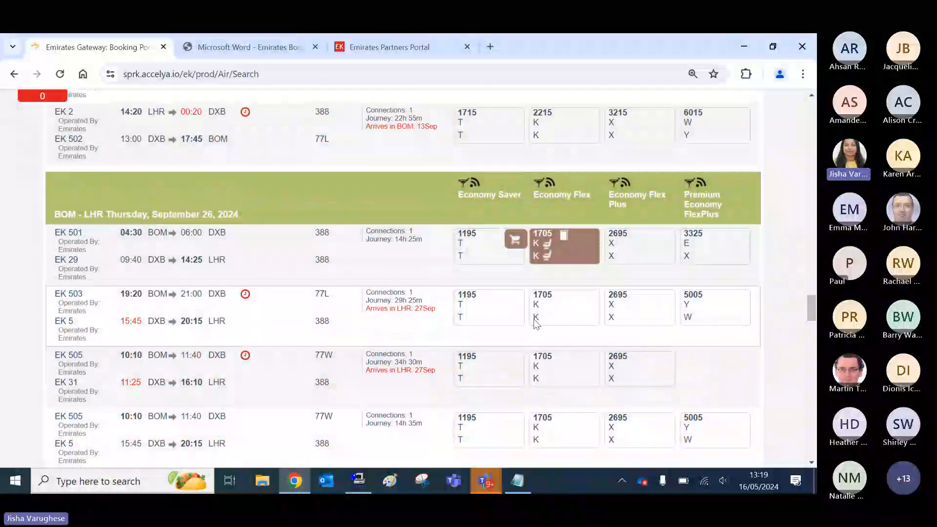
Open the fare information of the selected outbound Economy Flex fare and look through its full fare rules
scroll(537, 303, up, 10)
scroll(537, 303, up, 8)
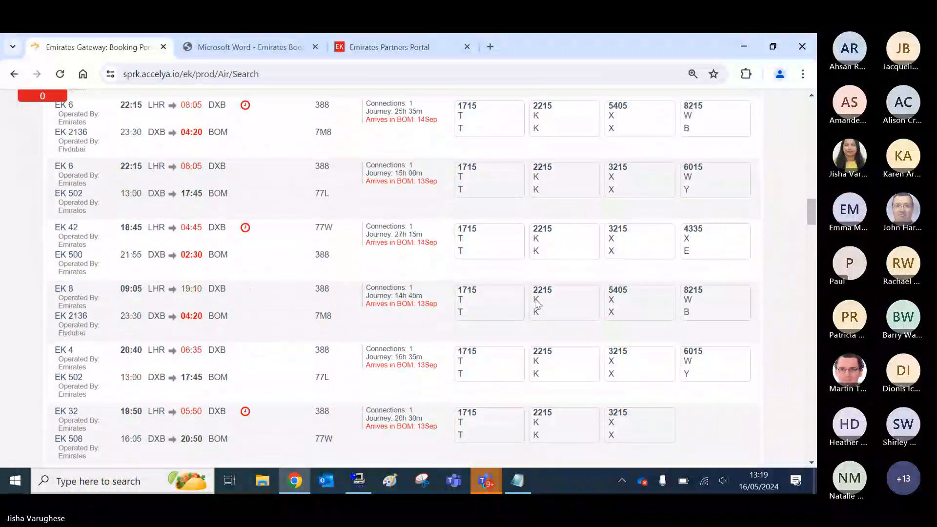
scroll(532, 307, up, 5)
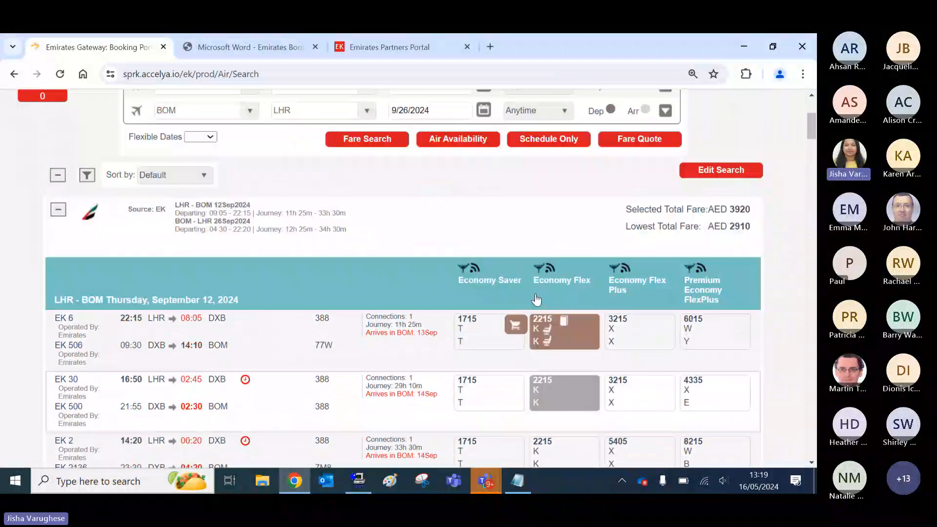
scroll(565, 286, down, 1)
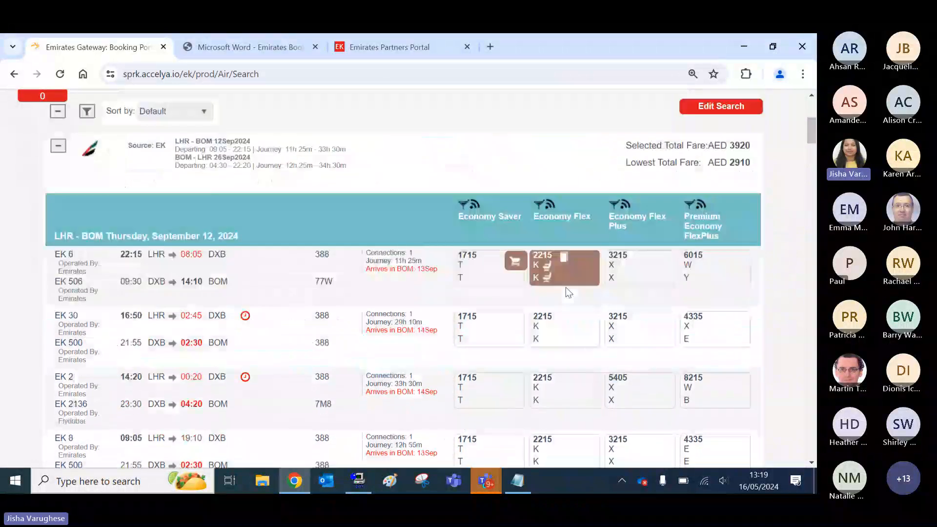
click(563, 258)
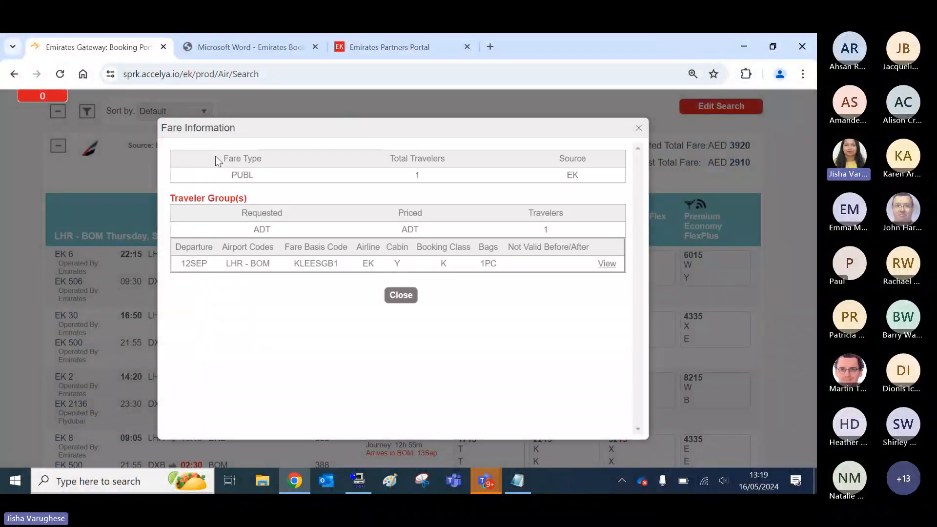
click(610, 266)
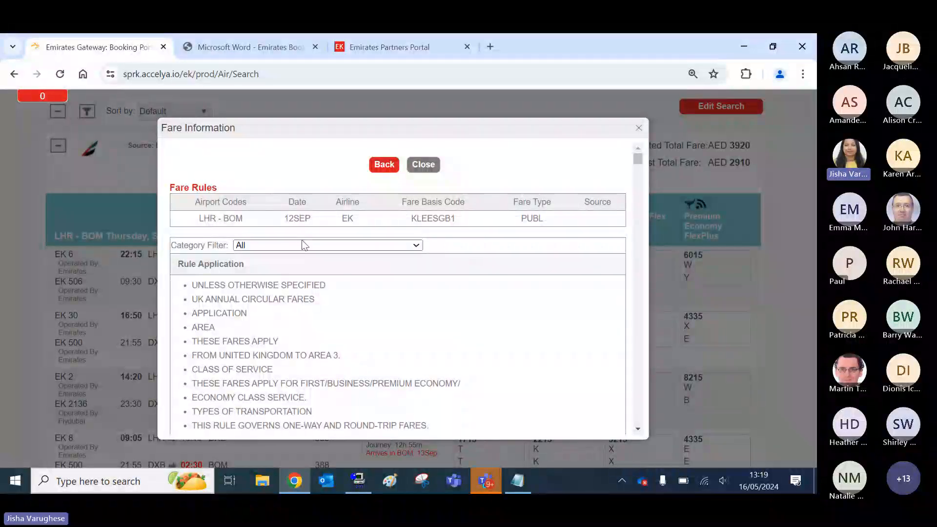
scroll(295, 288, down, 6)
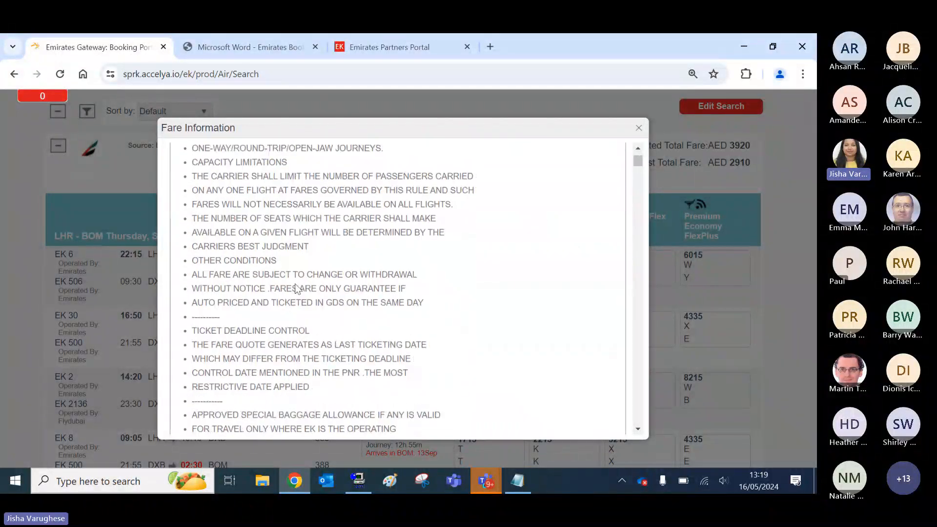
scroll(300, 281, up, 6)
Filter the fare rules by the Penalties category, read the change conditions, and close the fare information
click(330, 249)
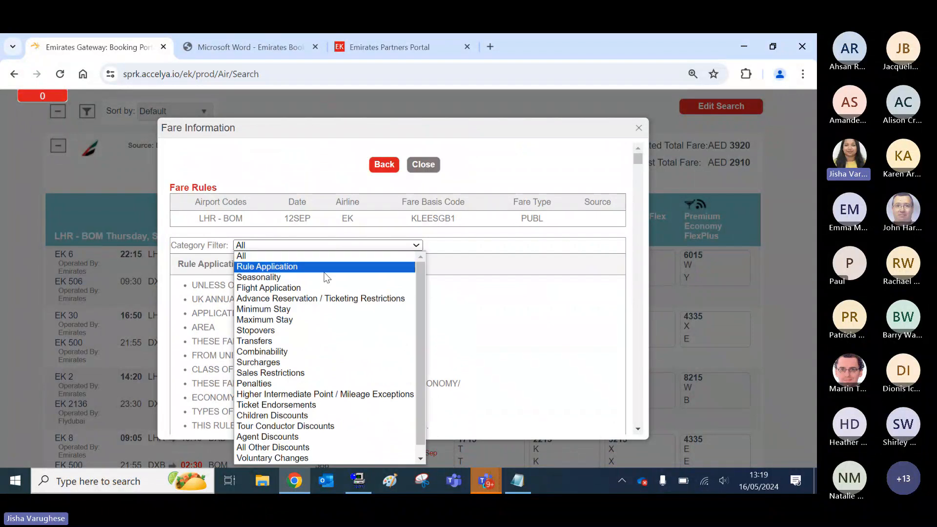
click(428, 280)
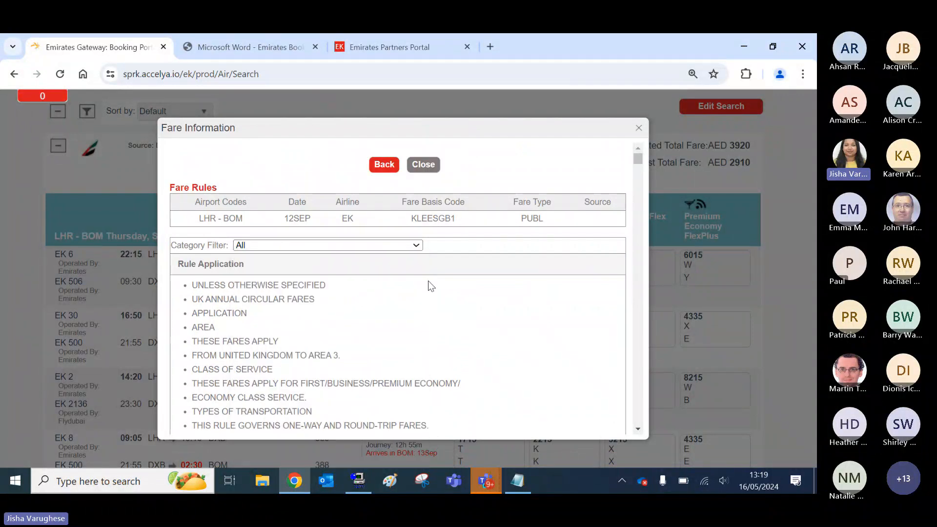
click(418, 245)
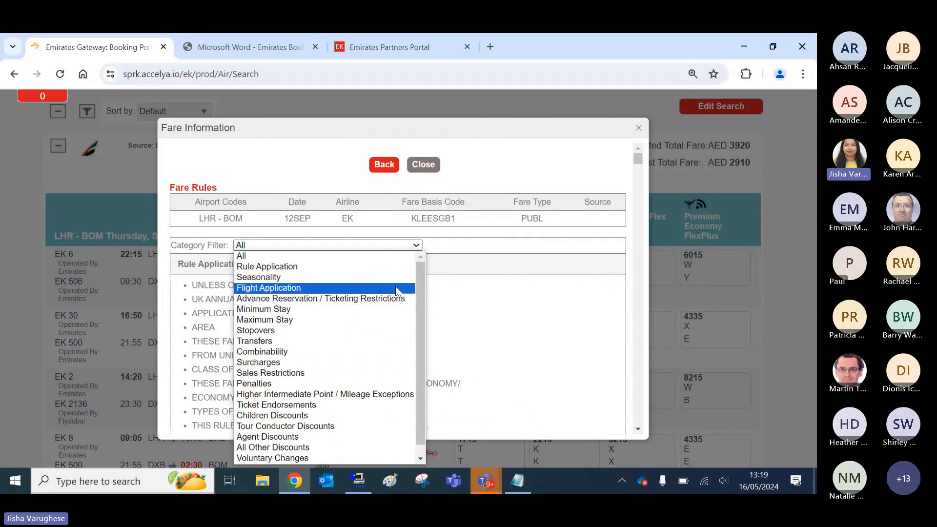
click(364, 384)
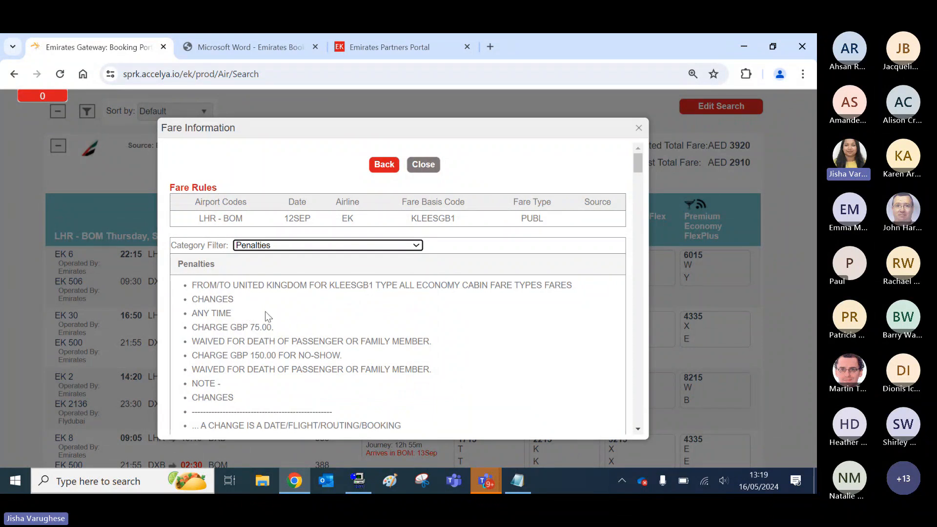
scroll(298, 368, down, 1)
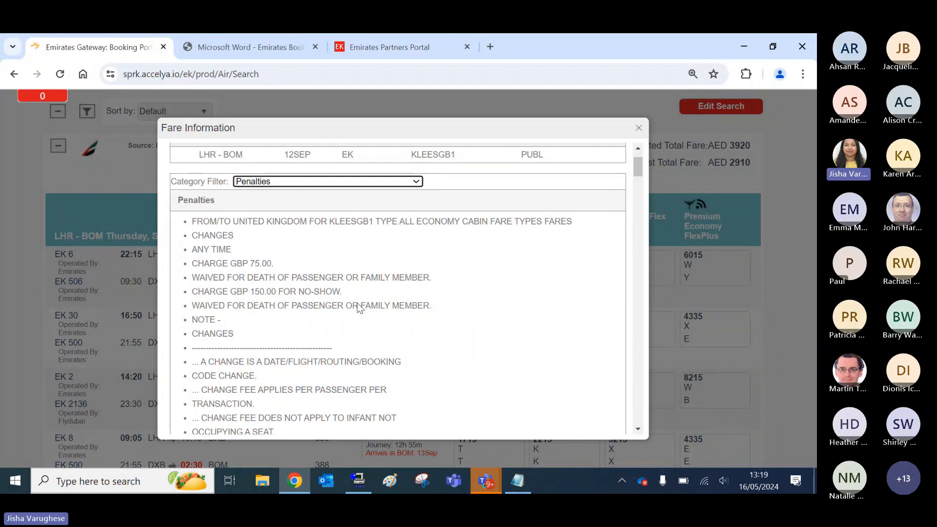
click(638, 127)
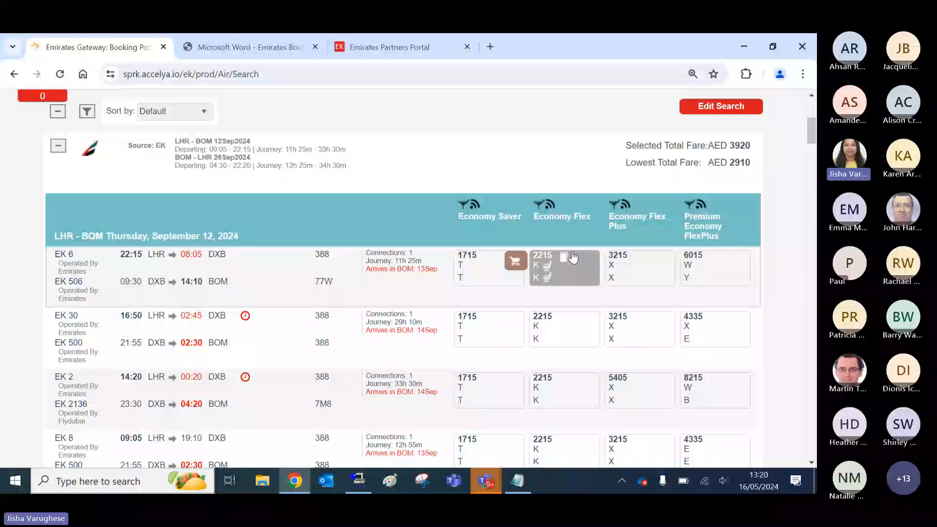
Open the seat map for flight EK 6 from LHR to DXB and examine the Economy Class seating
click(546, 271)
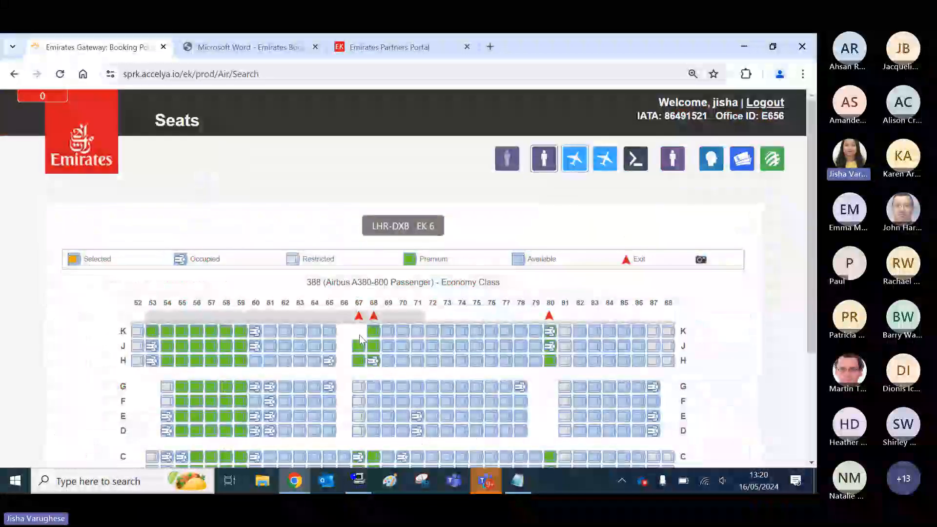
scroll(371, 241, down, 3)
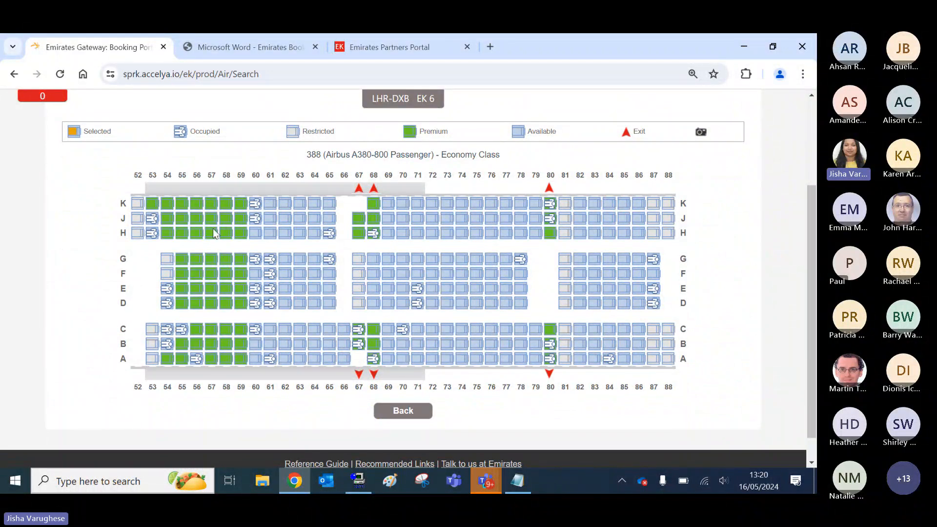
mouse_move(213, 225)
scroll(625, 356, up, 2)
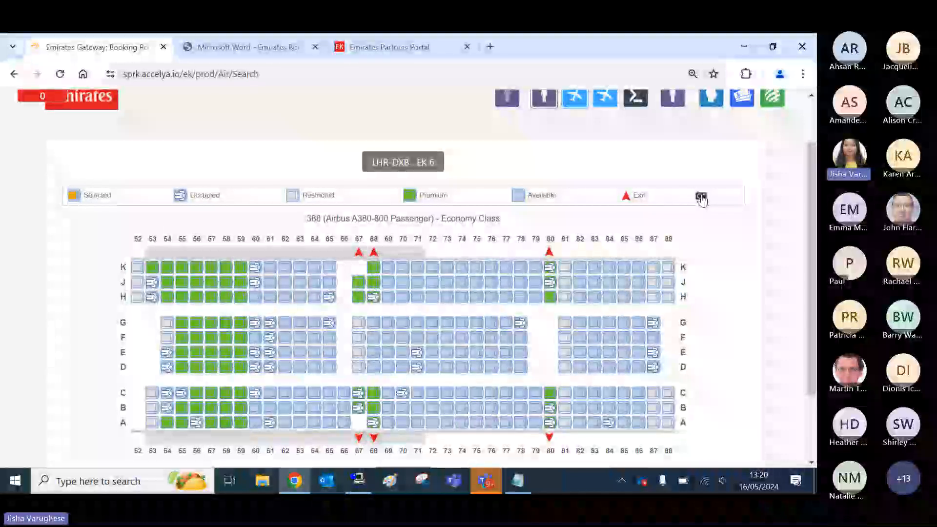
View the cabin image from the seat map legend, close it, and return to the fare results
click(701, 196)
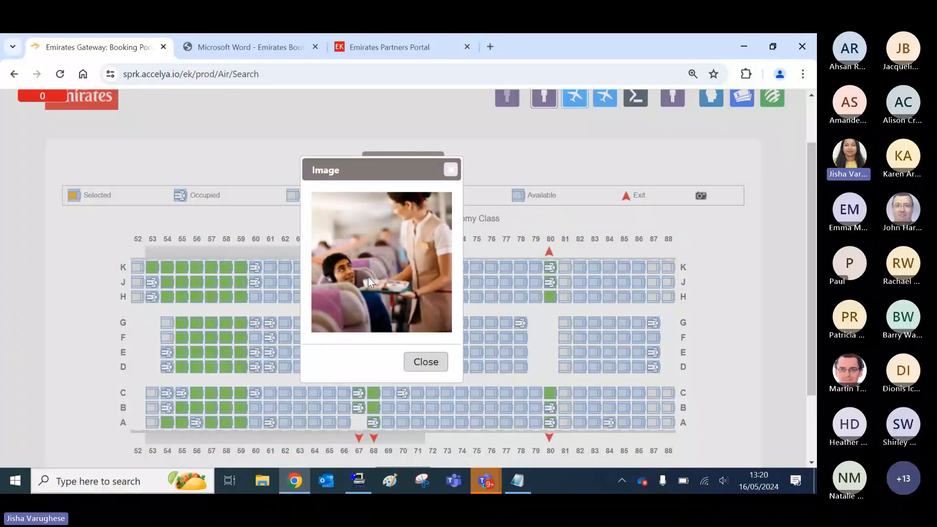
click(427, 366)
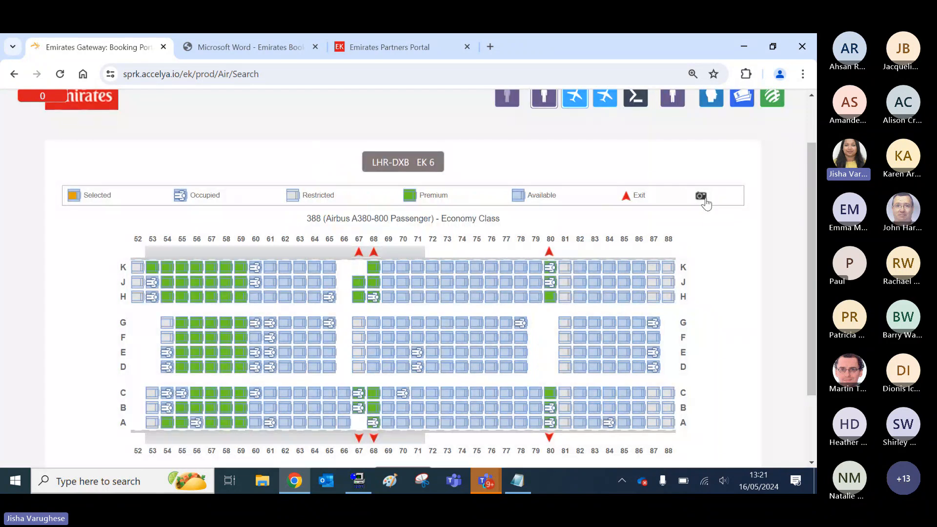
scroll(452, 208, down, 3)
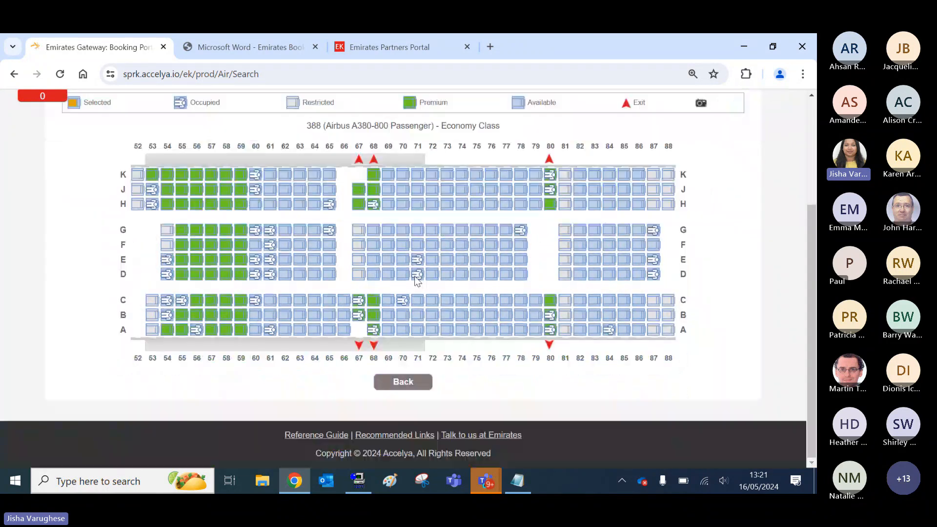
click(413, 386)
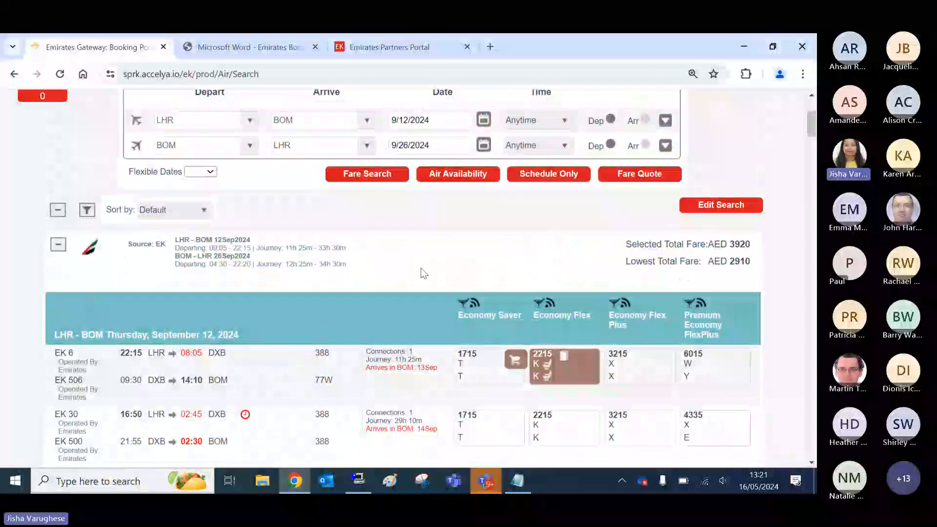
Request the selected Economy Flex round trip for the shopping cart, then enlarge and reposition the resulting fare breakdown dialog
scroll(420, 267, down, 2)
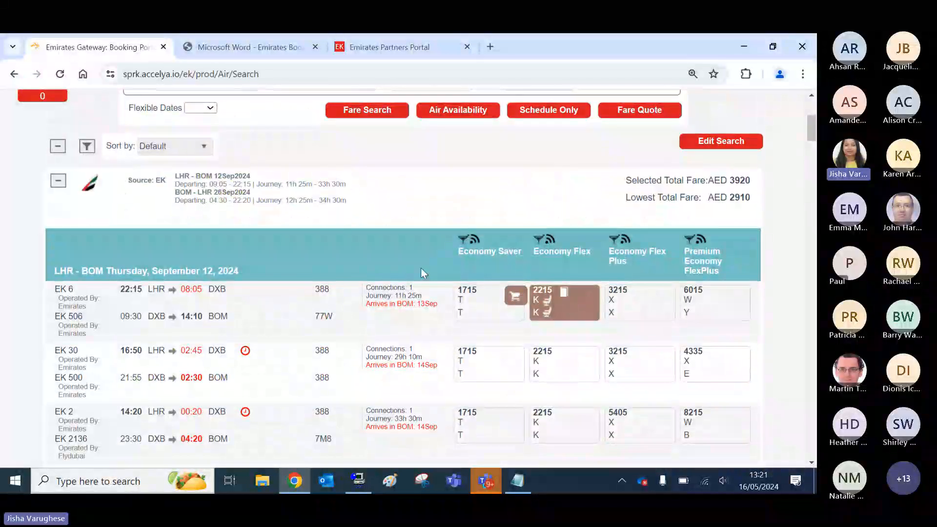
click(544, 312)
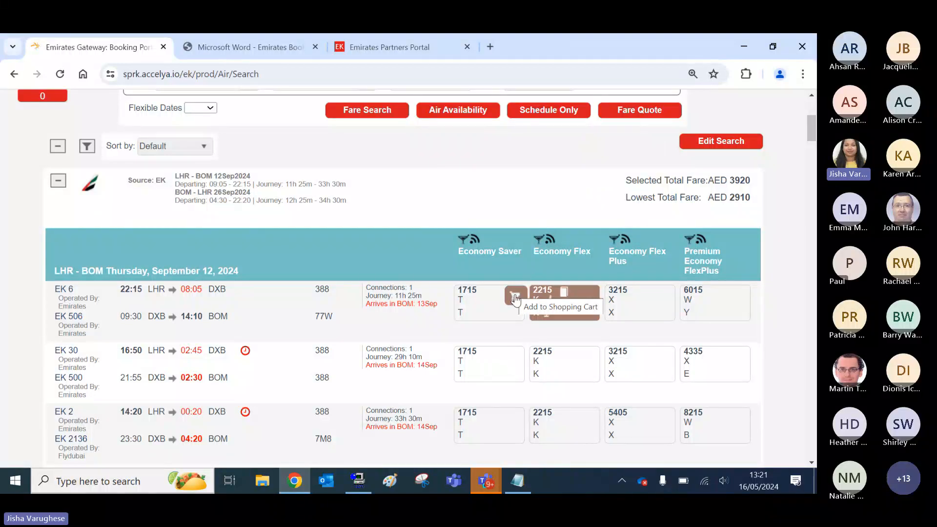
click(514, 296)
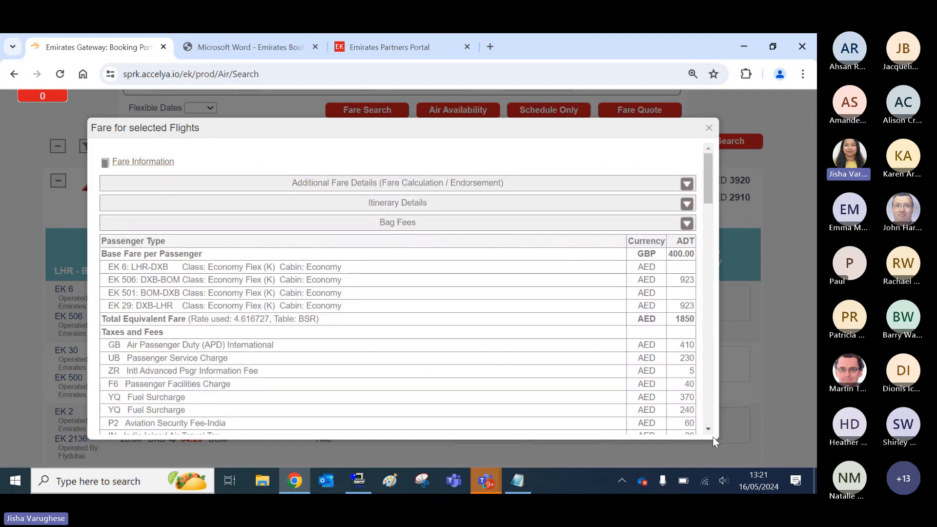
drag(714, 441, 714, 459)
drag(311, 129, 302, 102)
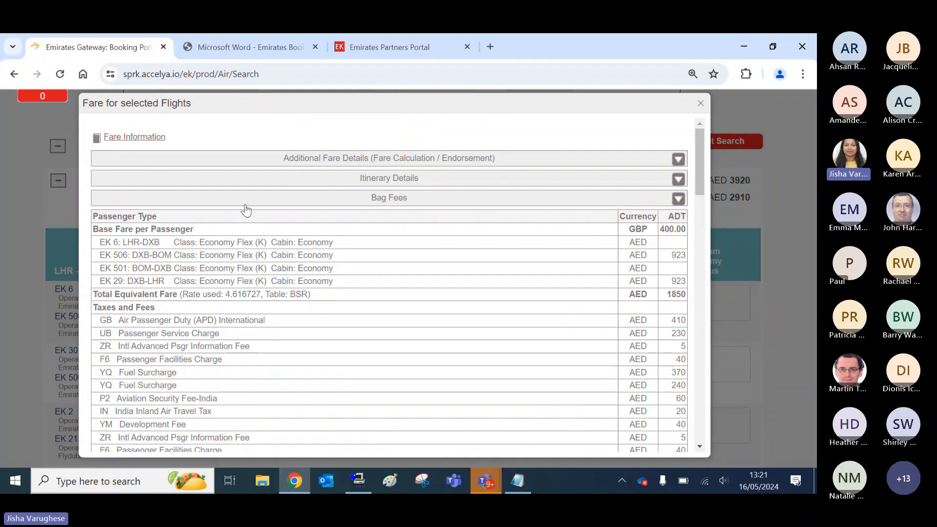
Review the additional fare details and bag fees in the widened fare breakdown dialog, and collapse both sections
click(427, 161)
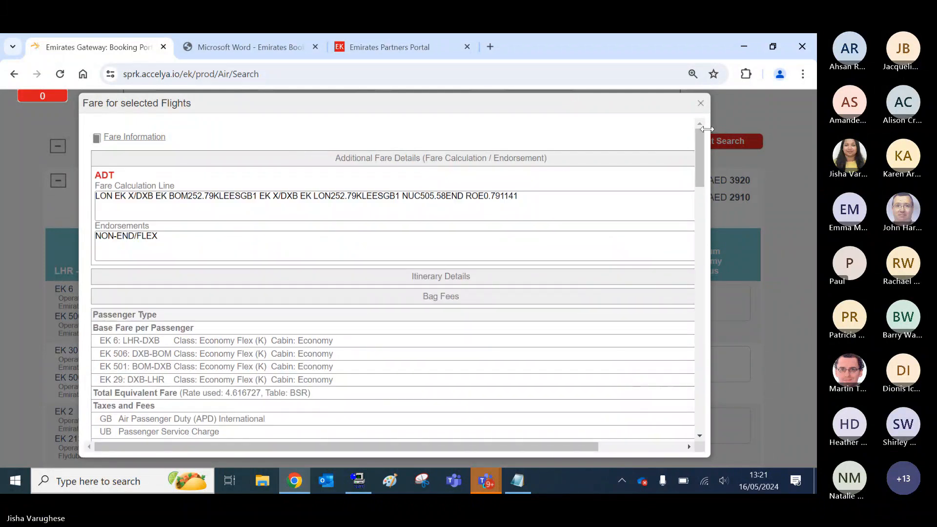
drag(710, 132, 803, 140)
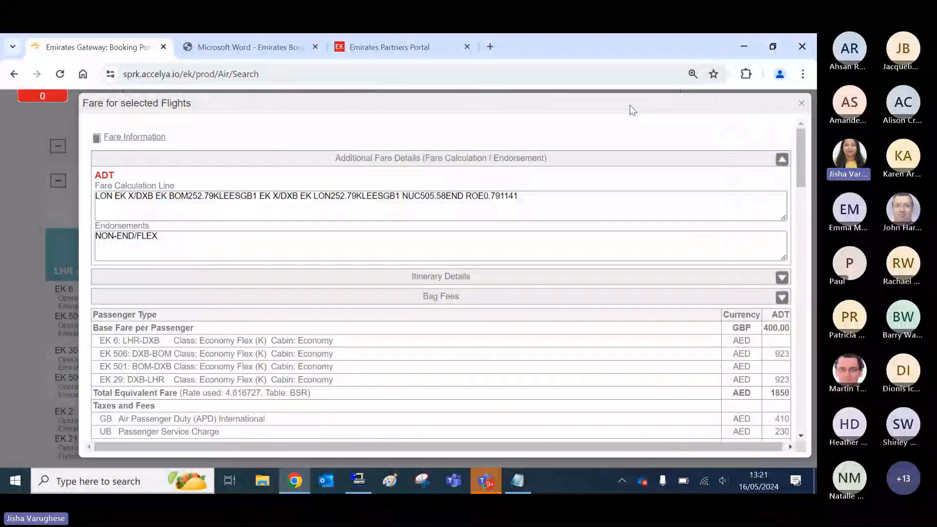
drag(632, 107, 597, 108)
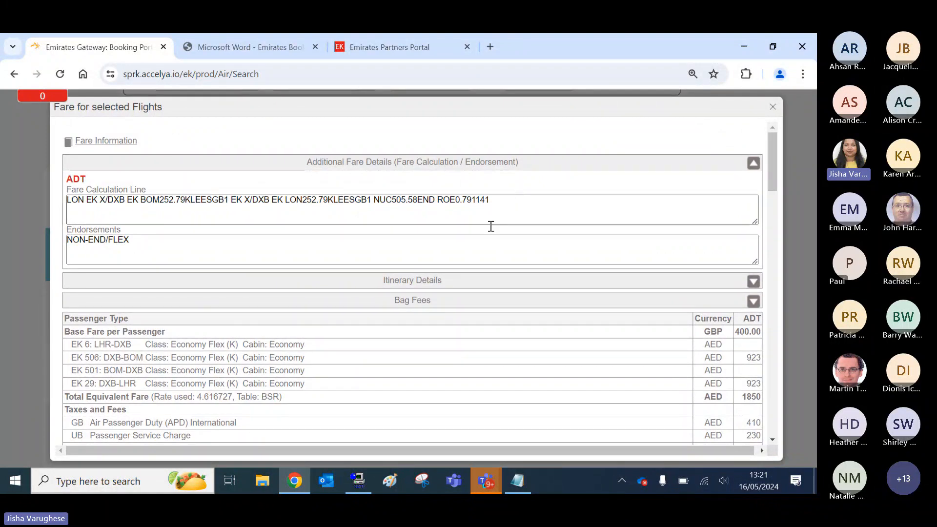
click(433, 303)
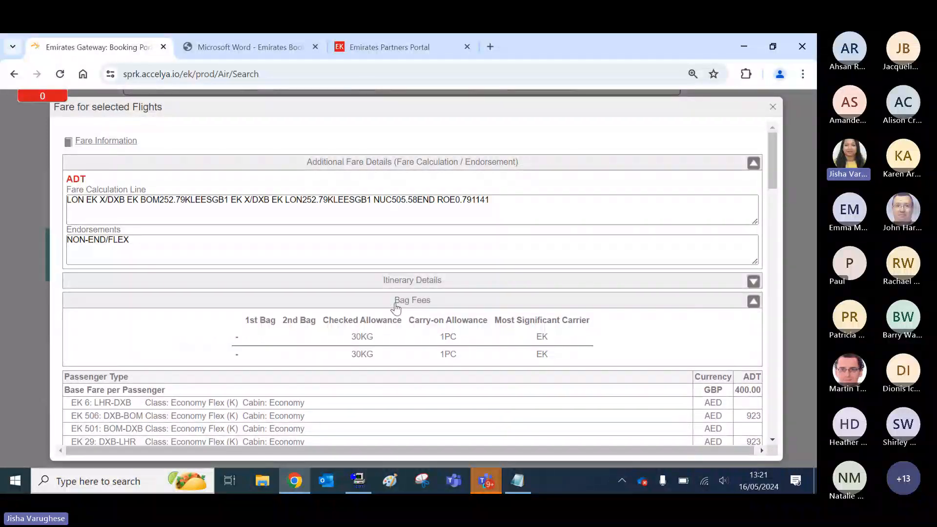
click(500, 301)
click(431, 162)
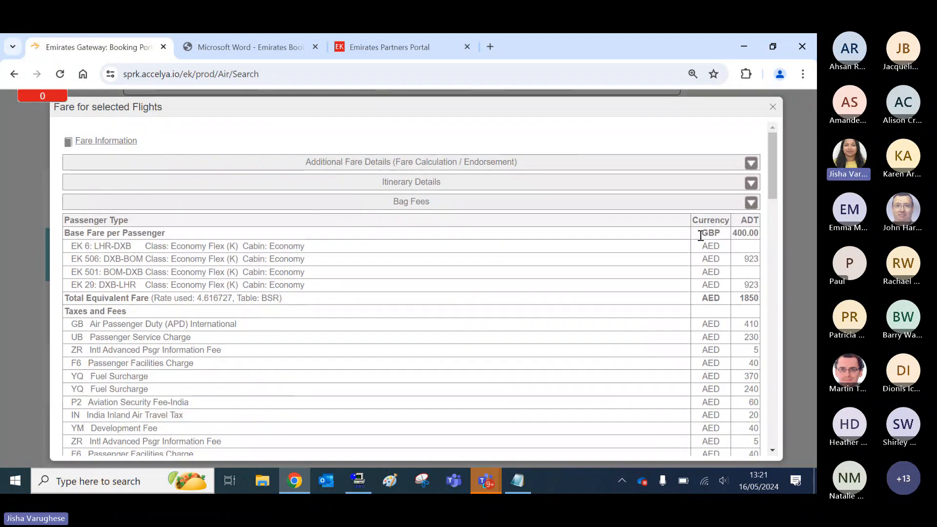
Review the taxes, included services and charge summary, and cancel without adding the trip to the shopping cart
scroll(719, 315, down, 4)
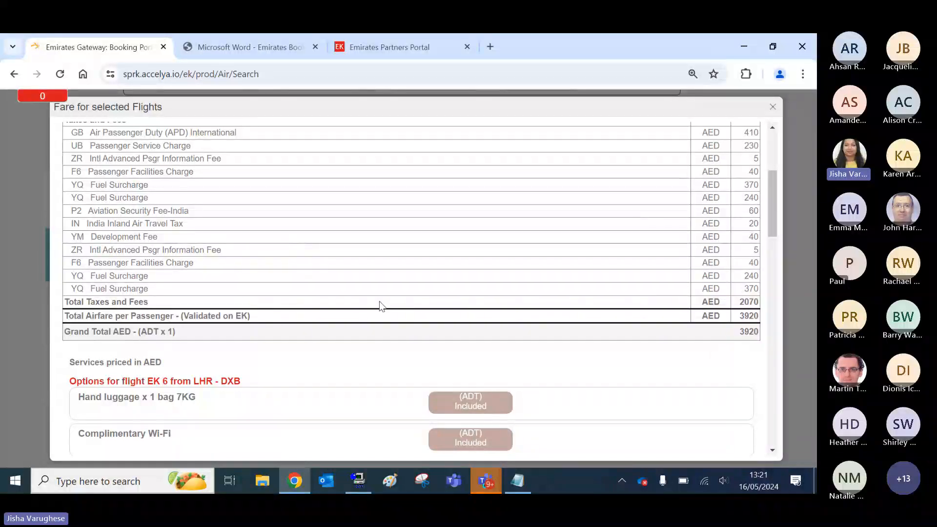
scroll(315, 252, down, 10)
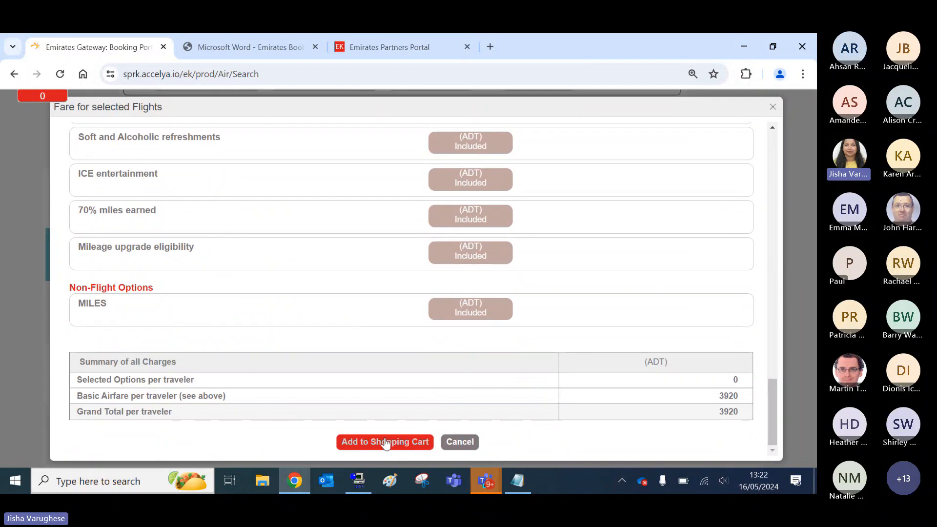
click(461, 440)
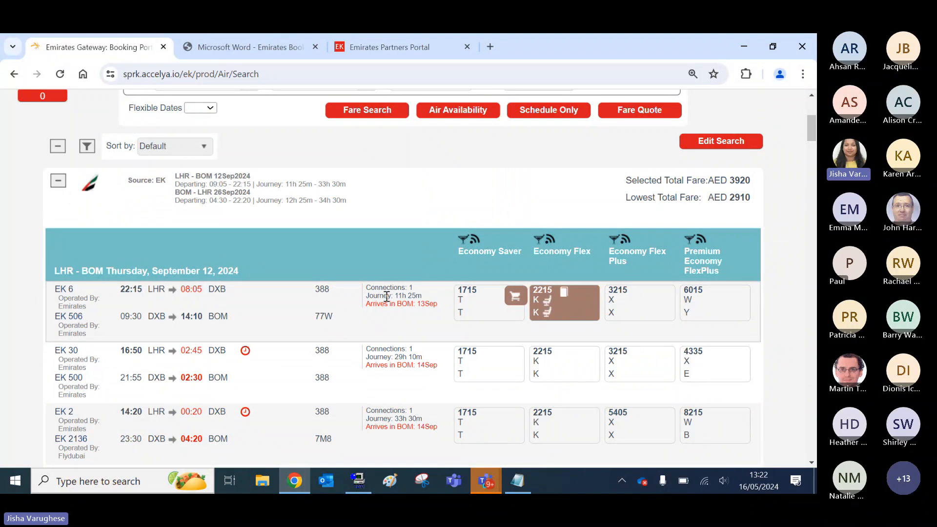
Expand the search options of the outbound LHR to BOM leg and set its cabin to Business Class
scroll(386, 296, up, 4)
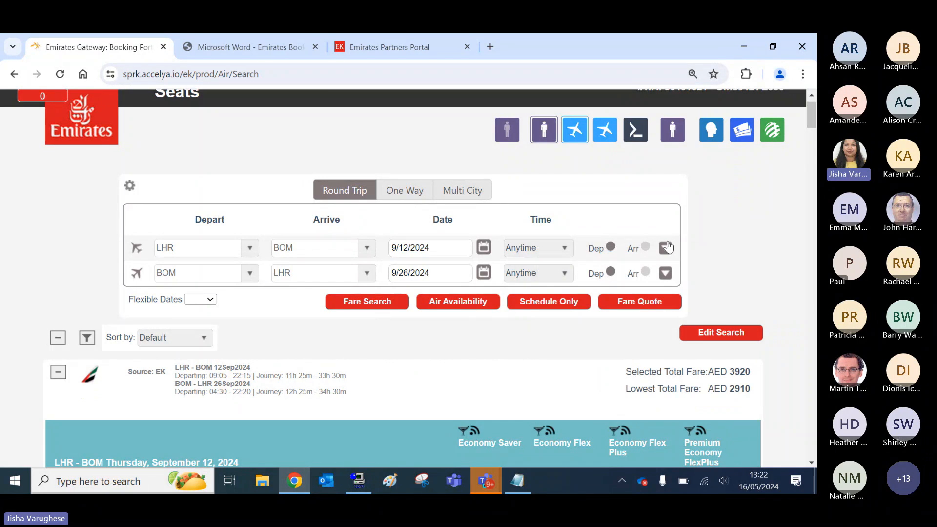
click(666, 248)
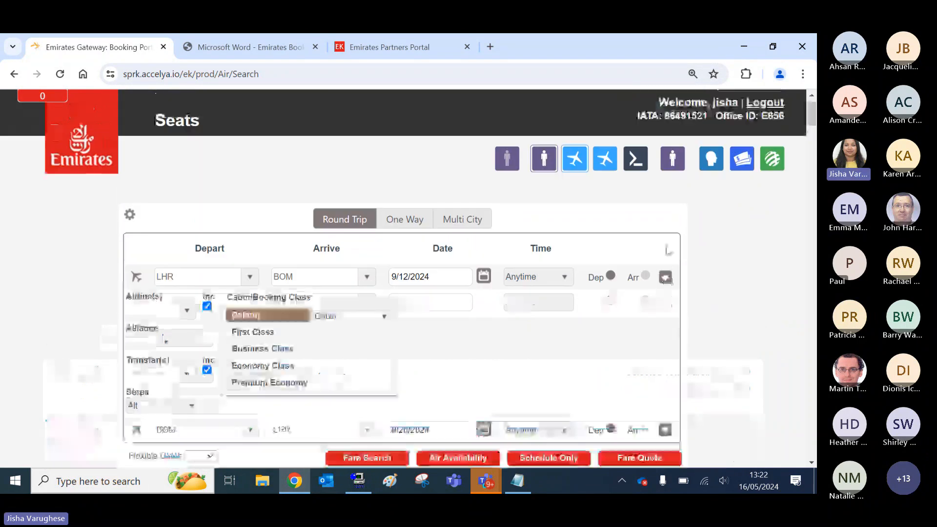
click(665, 278)
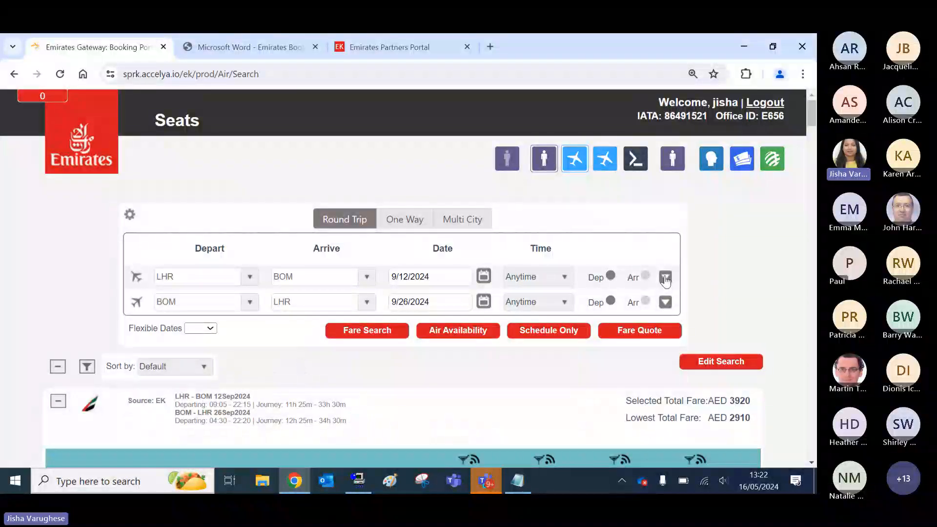
click(666, 278)
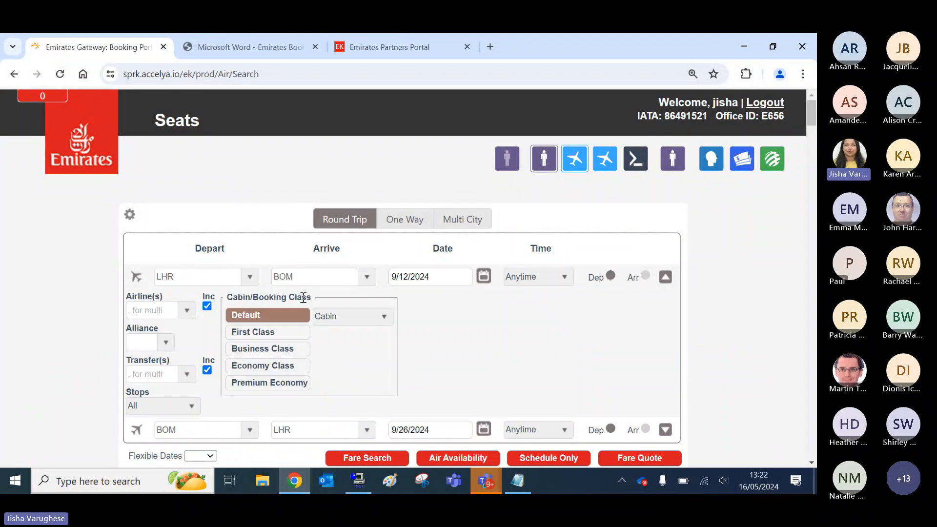
click(291, 347)
scroll(510, 290, down, 3)
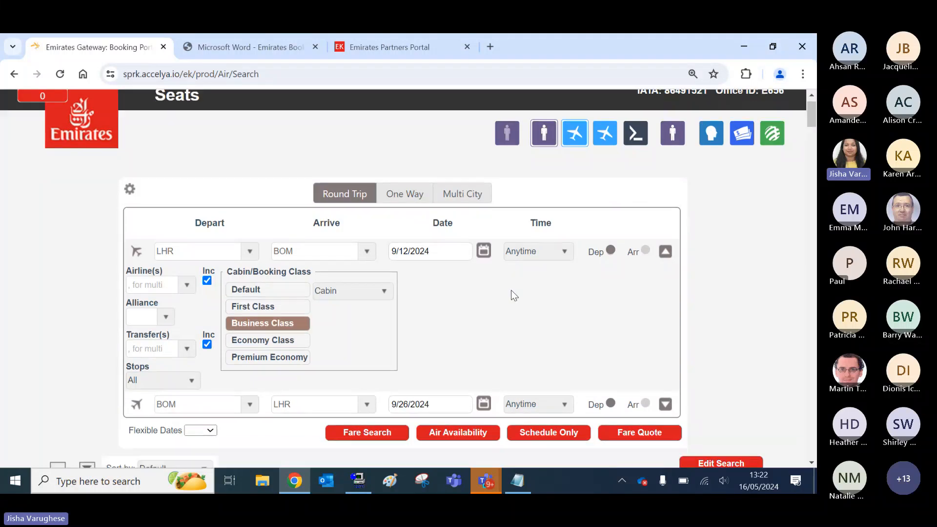
Set the return BOM to LHR leg's cabin to Business Class and run the Fare Search
click(664, 302)
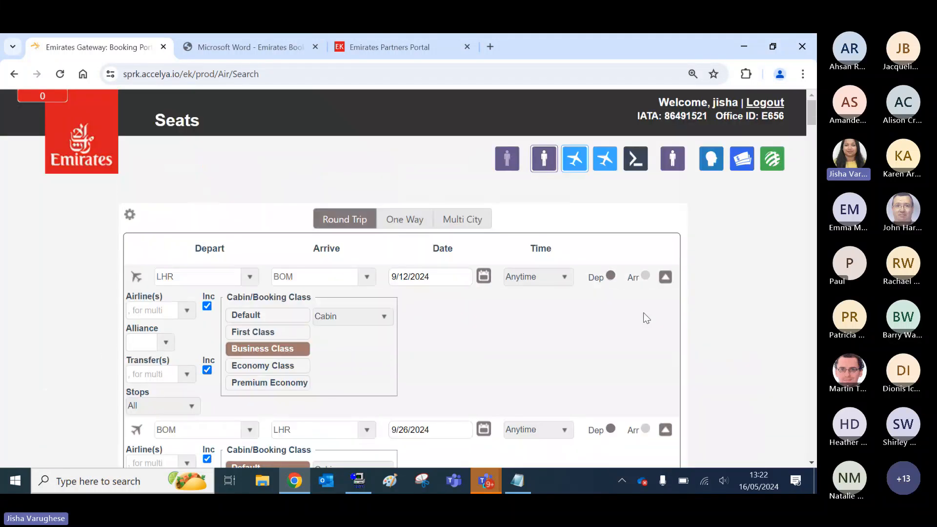
scroll(602, 371, down, 3)
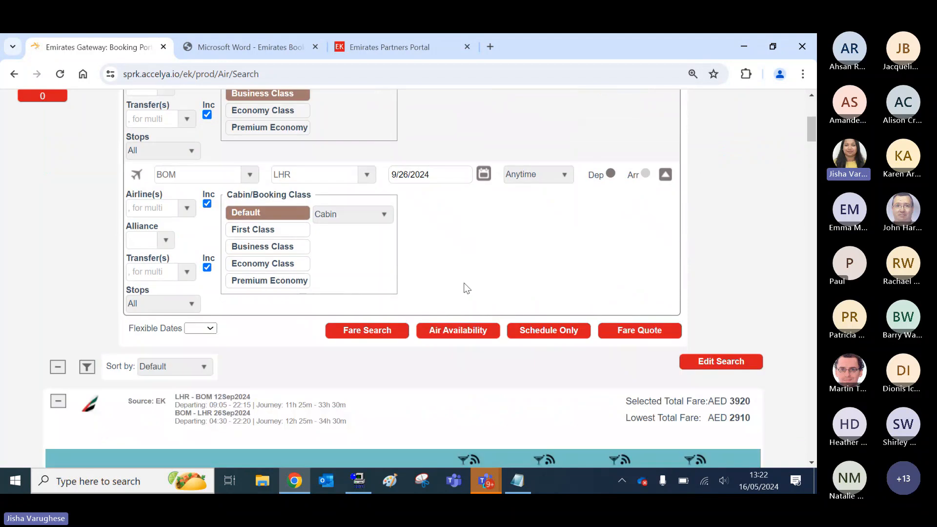
click(286, 252)
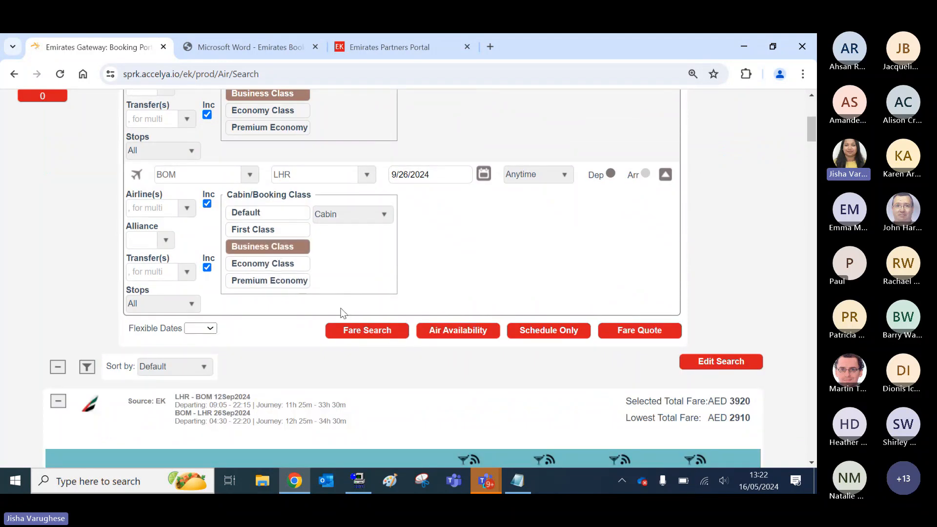
click(352, 337)
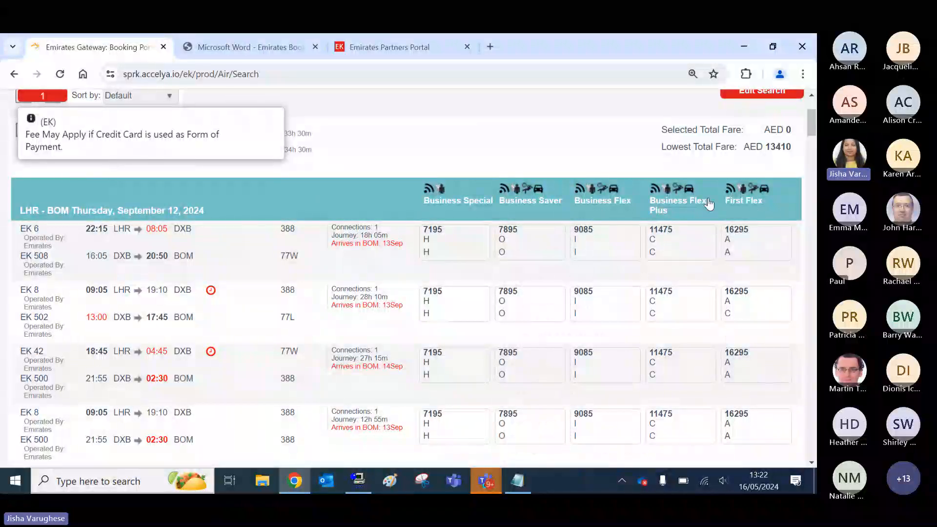
Edit the search and reset the cabin class of both the outbound and return legs to Default
scroll(692, 222, up, 3)
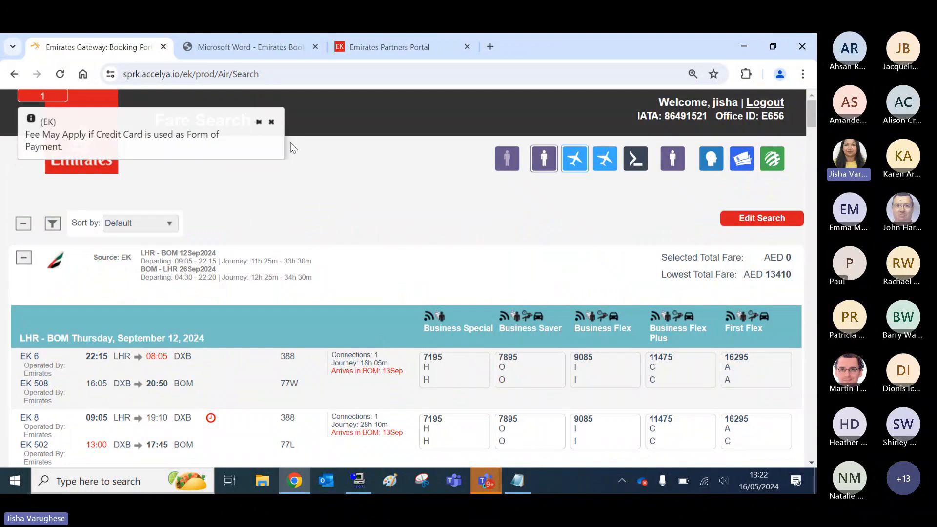
click(759, 221)
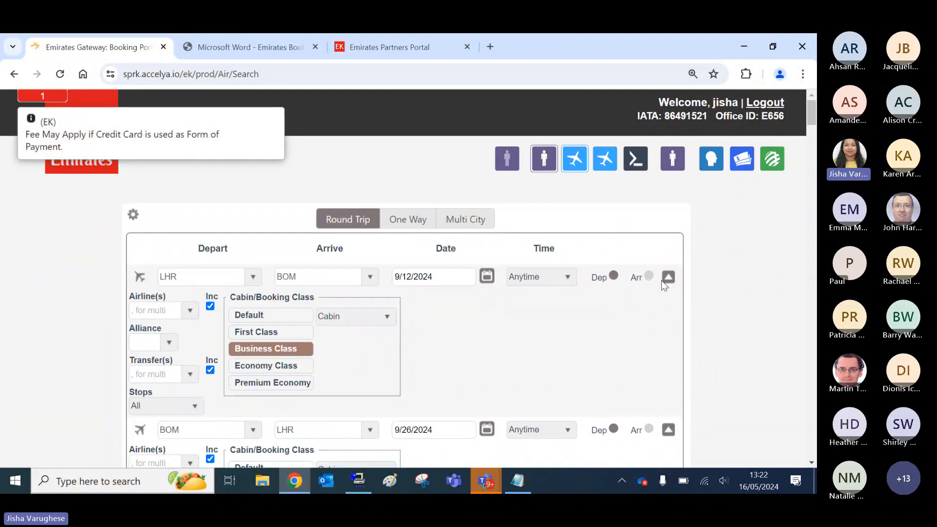
click(249, 315)
scroll(368, 290, down, 2)
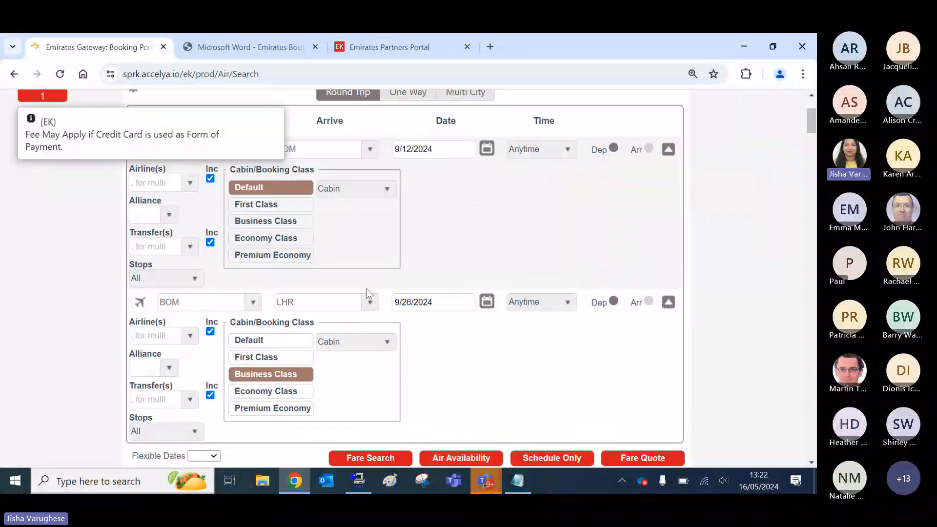
click(248, 340)
scroll(666, 313, down, 1)
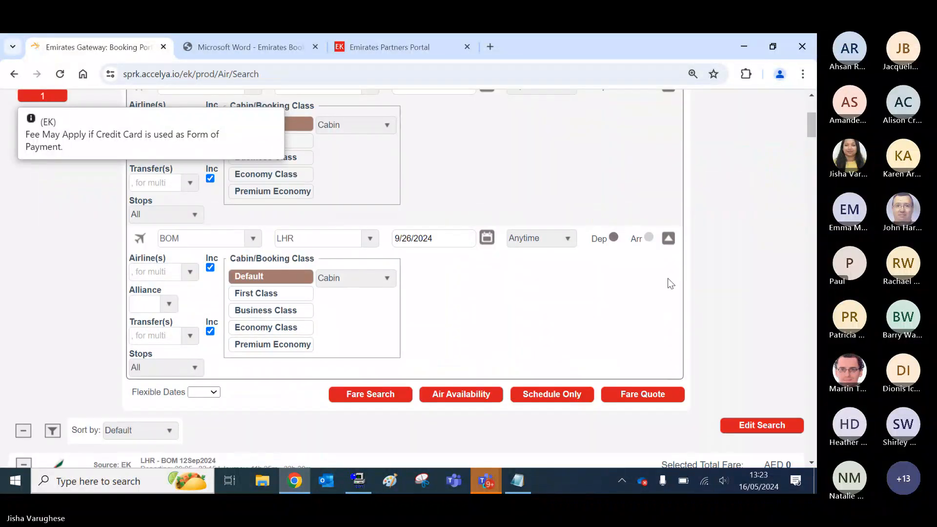
Collapse the expanded options of both legs and dismiss the credit card fee notice
scroll(671, 283, up, 3)
click(670, 212)
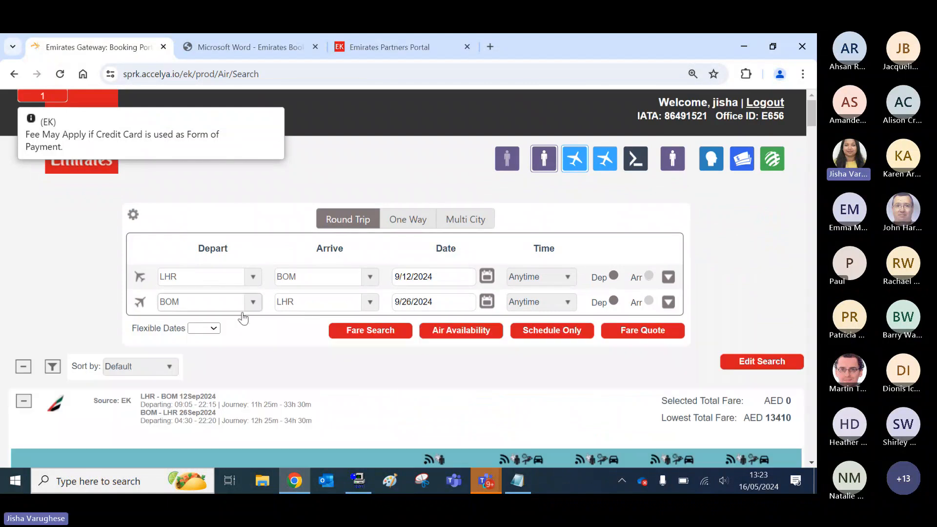
click(271, 124)
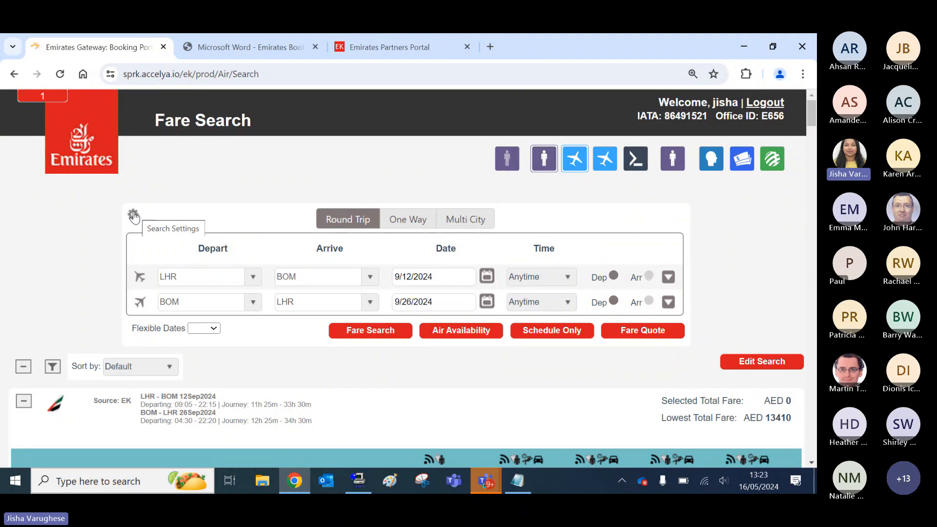
In the search settings' fare quote override options, allow past dates and set the historical ticket date to 4/9/2024
click(134, 215)
scroll(20, 139, down, 2)
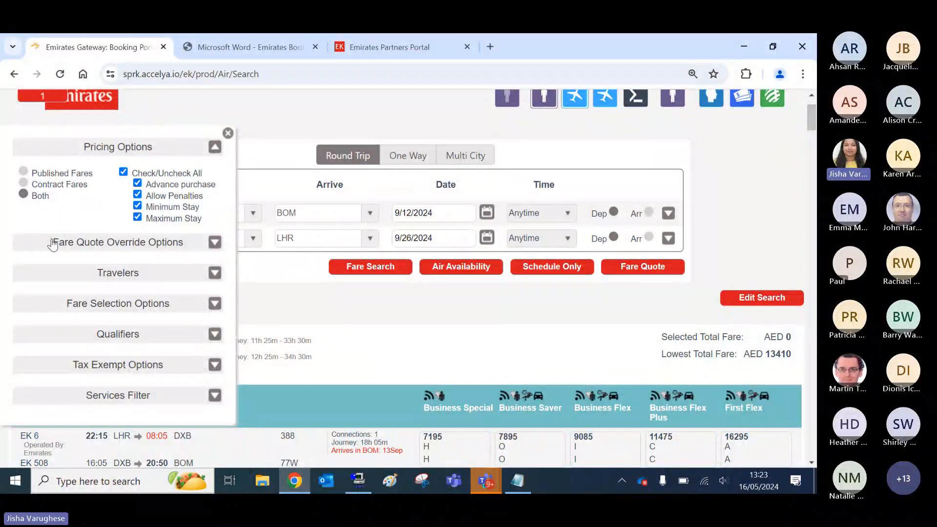
click(91, 246)
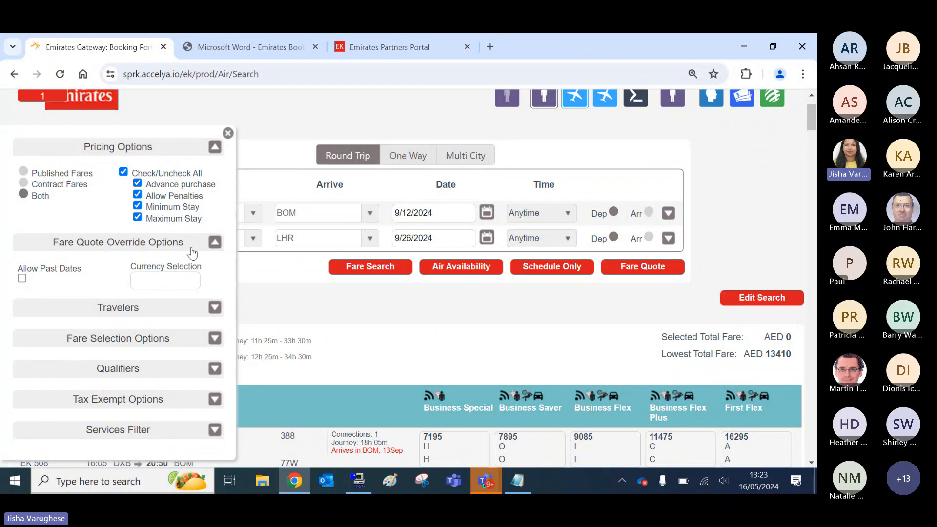
click(22, 279)
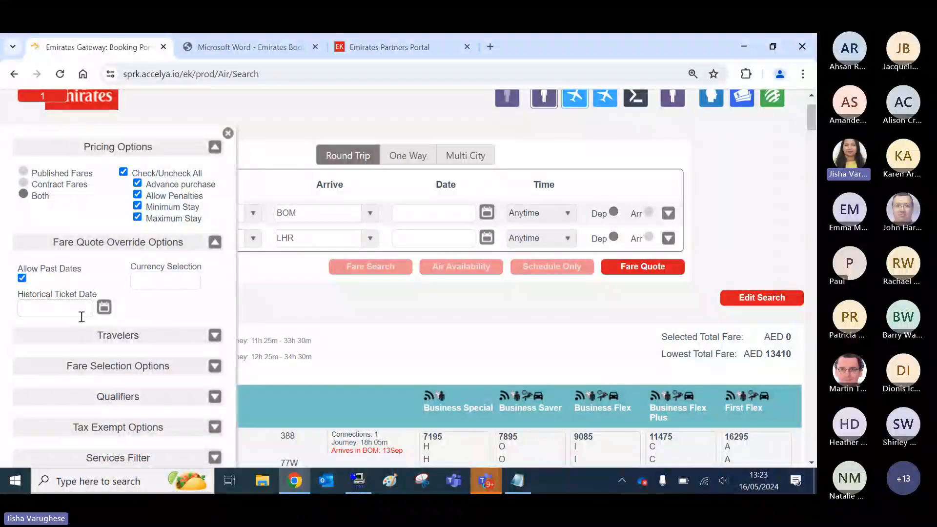
click(104, 307)
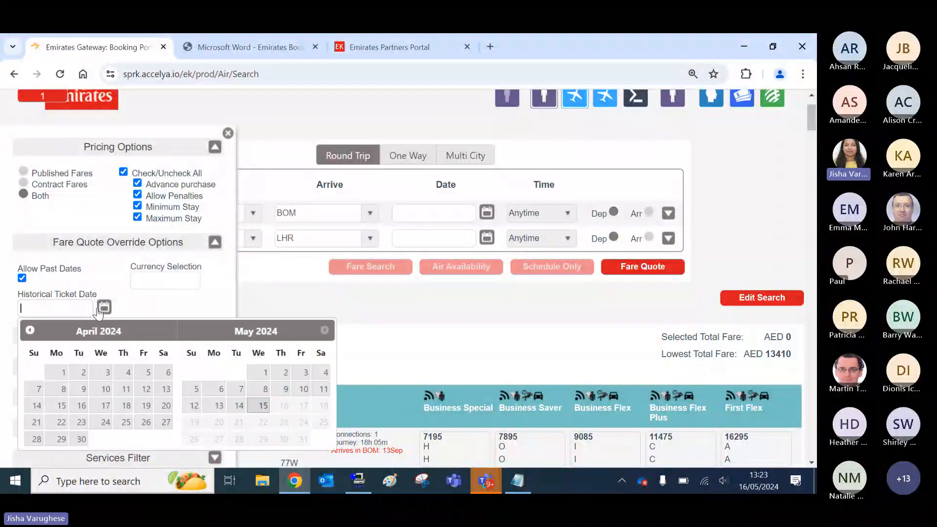
click(80, 390)
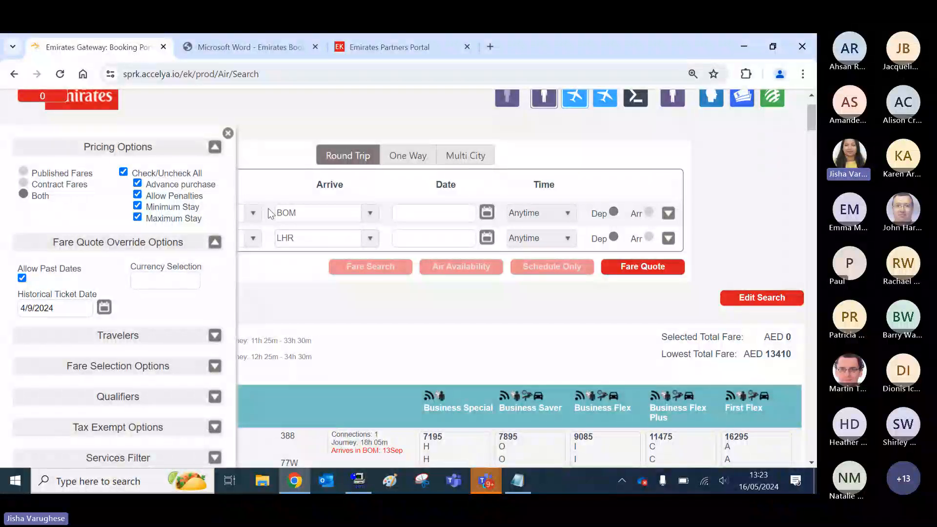
Set the outbound travel date to 5/1/2024 and the return date to 5/23/2024
click(487, 215)
click(479, 279)
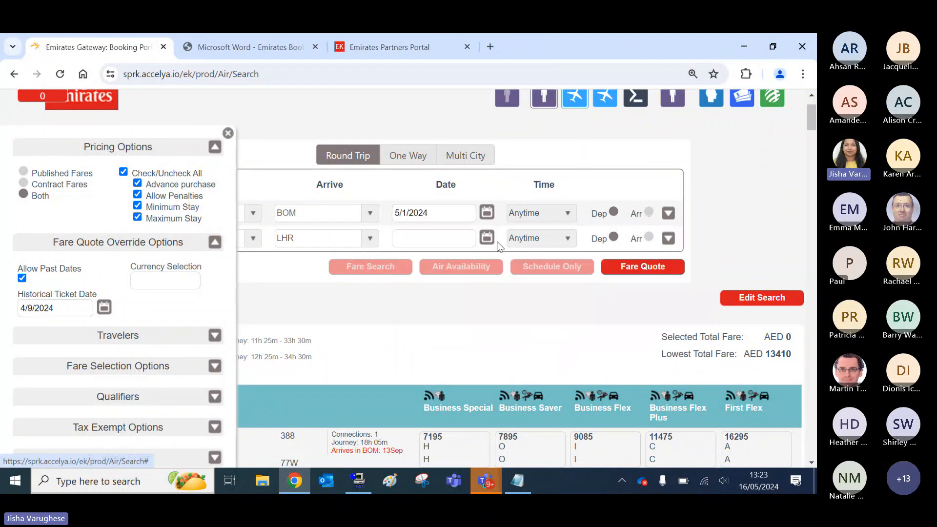
click(486, 238)
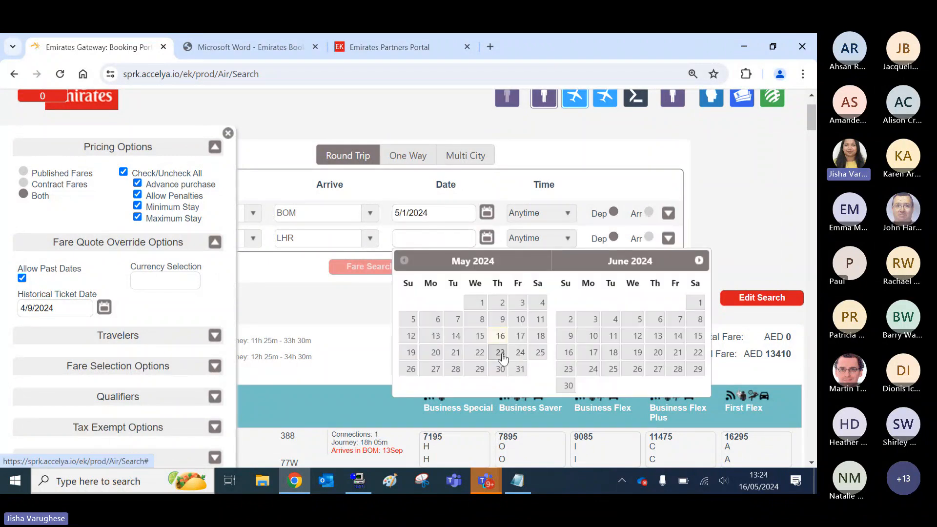
click(499, 353)
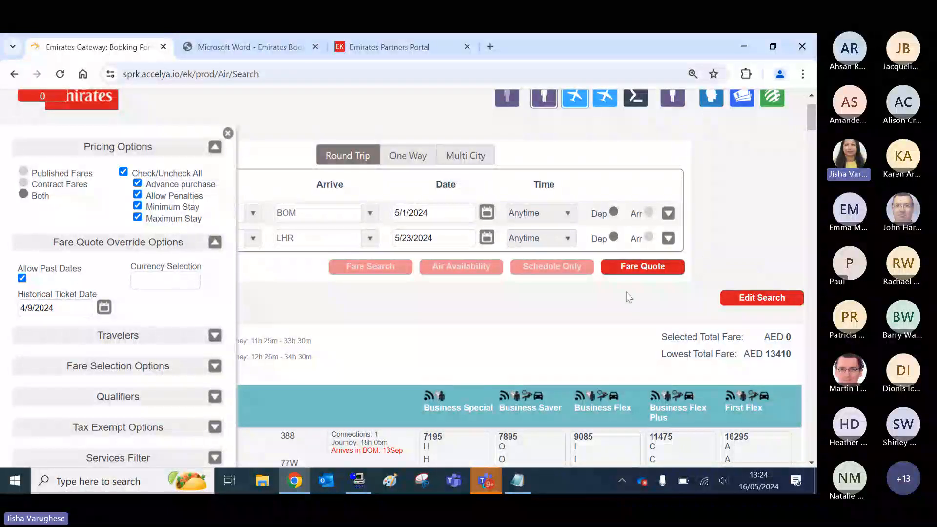
Run the Fare Quote for the past dates, view the rules of the first TLASPGB1 fare, and close them
click(647, 269)
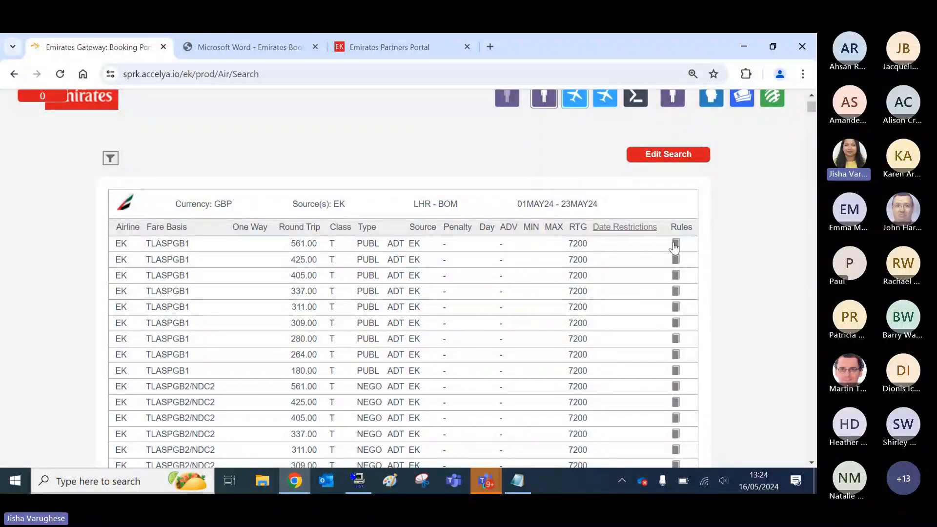
click(675, 244)
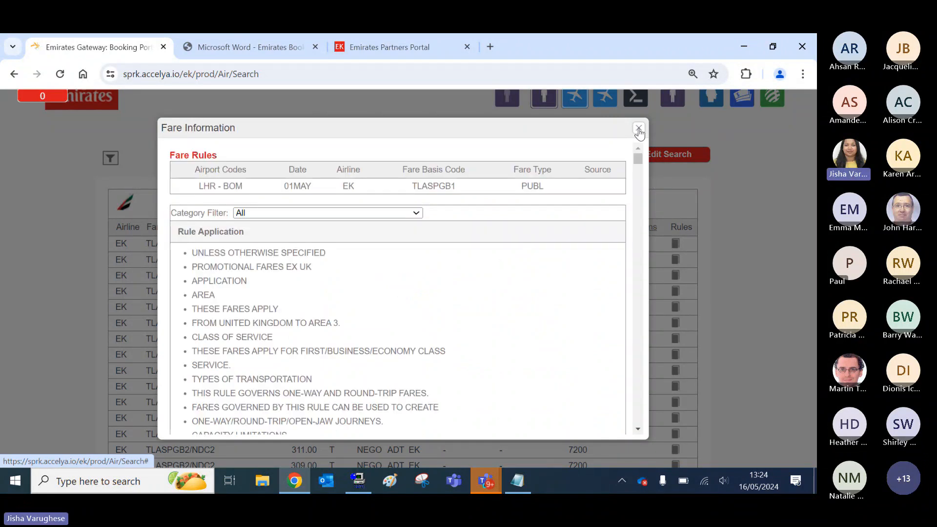
click(638, 129)
Edit the search again and turn off Allow Past Dates in the fare quote override options
click(649, 155)
click(129, 150)
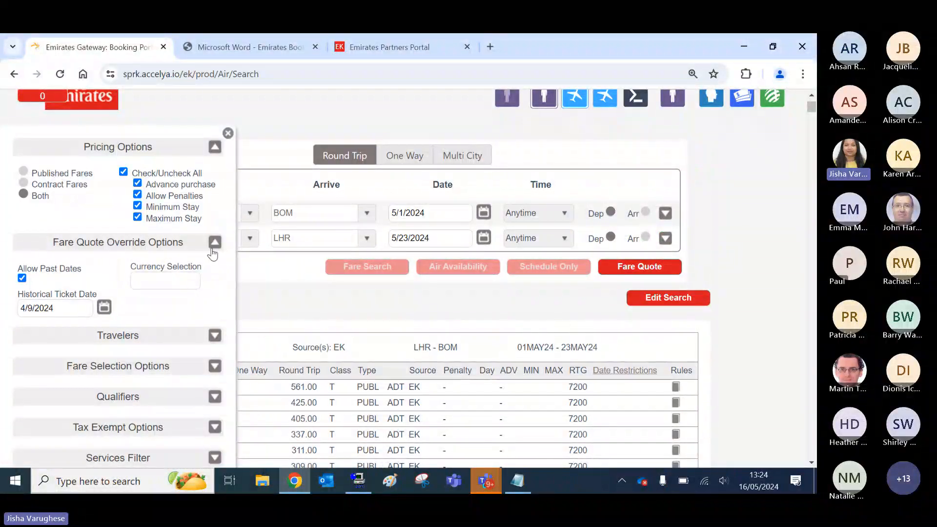
click(22, 278)
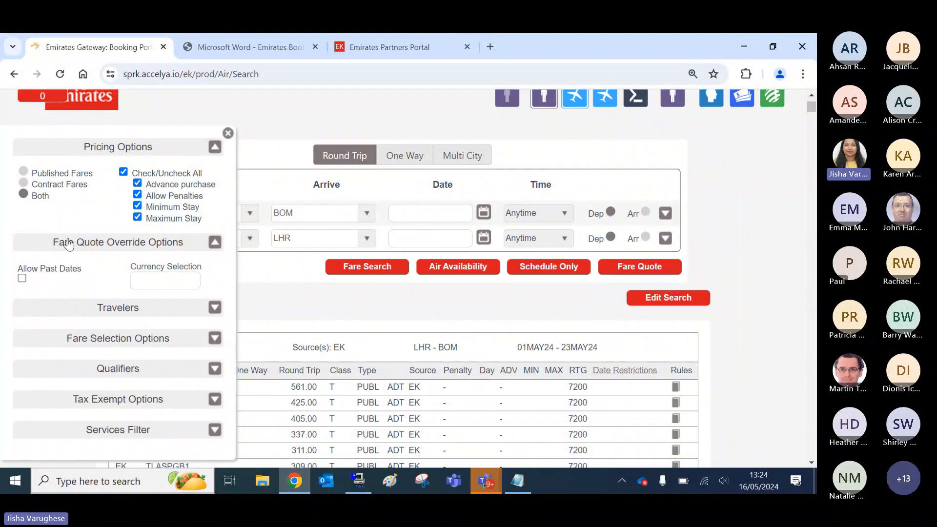
In the Travelers search settings, look through the traveler type choices and set the type to VFR
click(100, 242)
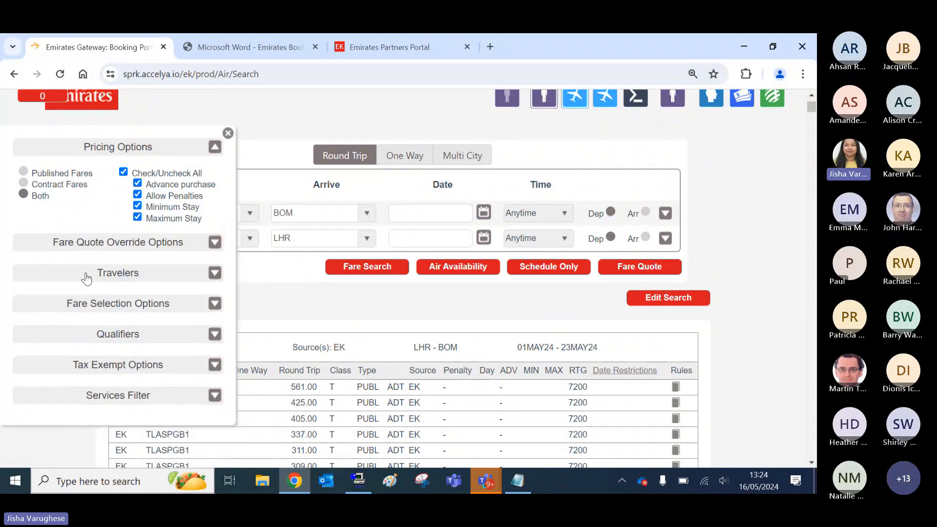
click(127, 277)
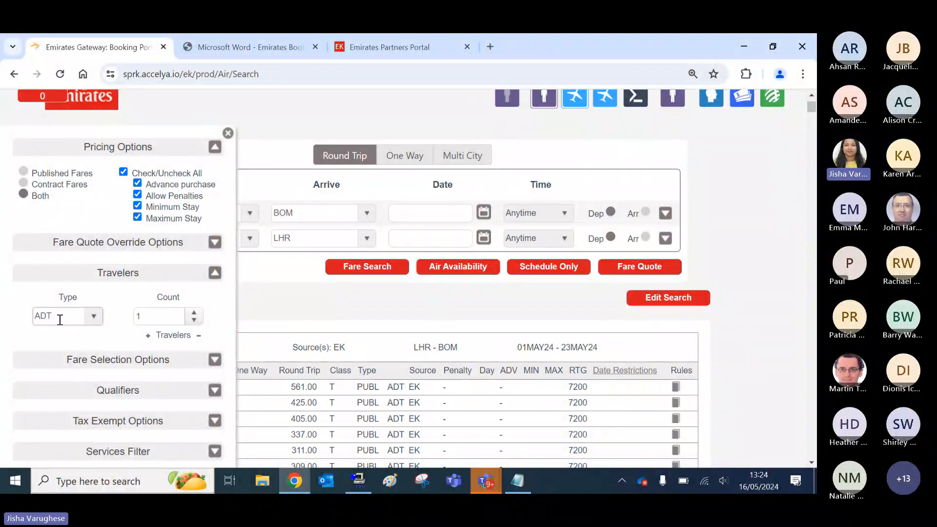
click(92, 317)
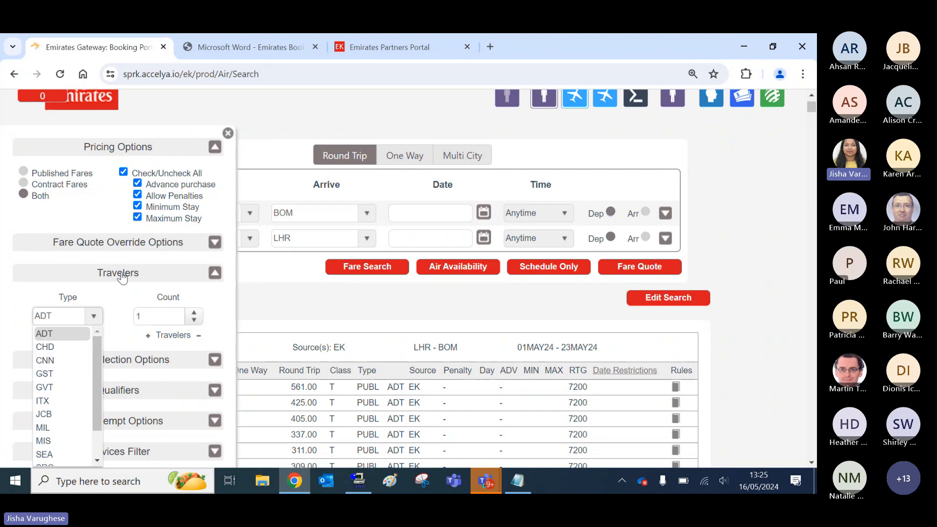
scroll(65, 386, down, 2)
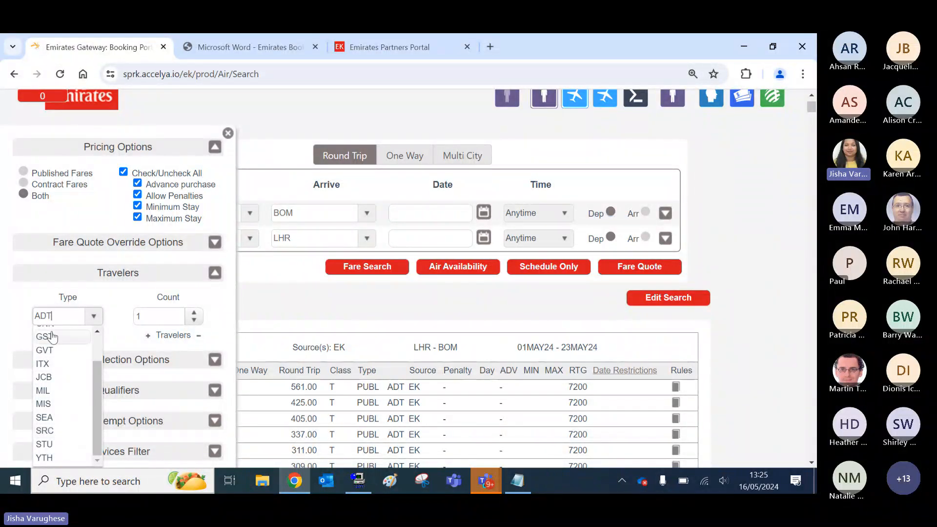
drag(55, 316, 29, 315)
text(VFR)
click(48, 299)
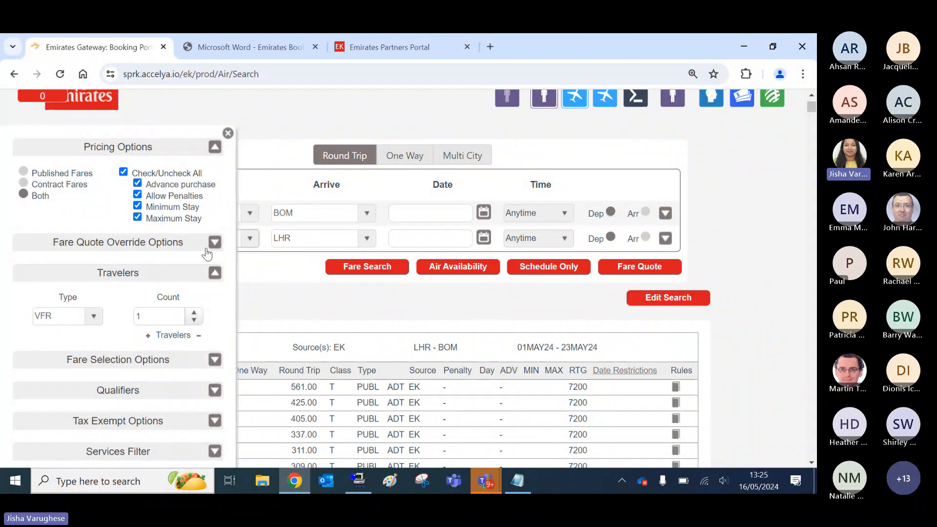
Set the traveler type back to ADT and collapse the Travelers settings
click(93, 320)
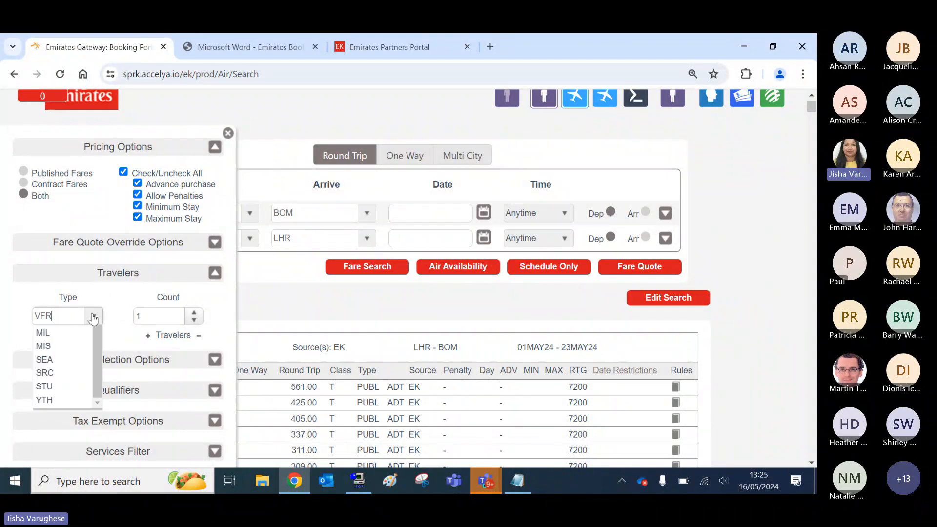
scroll(73, 391, up, 5)
click(46, 330)
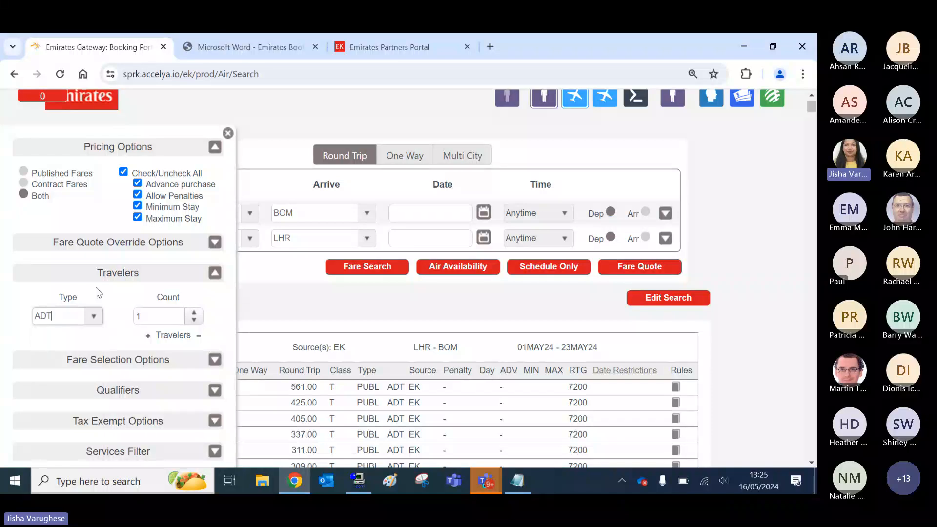
click(146, 274)
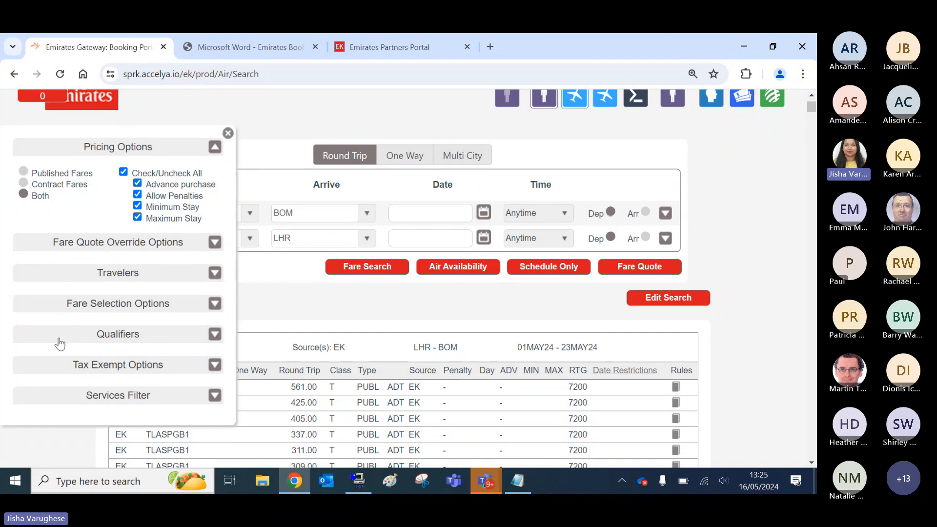
Add a Contract ID qualifier with code NDC2 and airline EK, and close the search settings
click(127, 340)
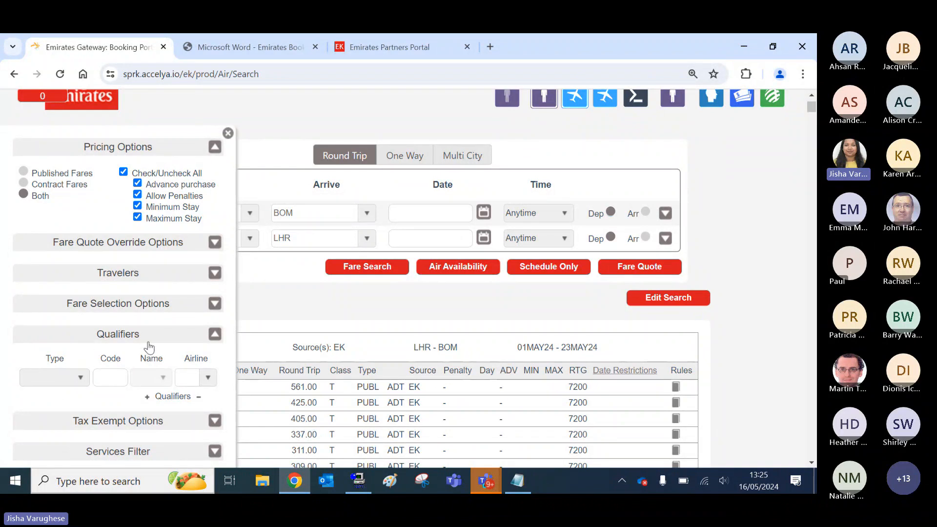
click(73, 377)
click(63, 396)
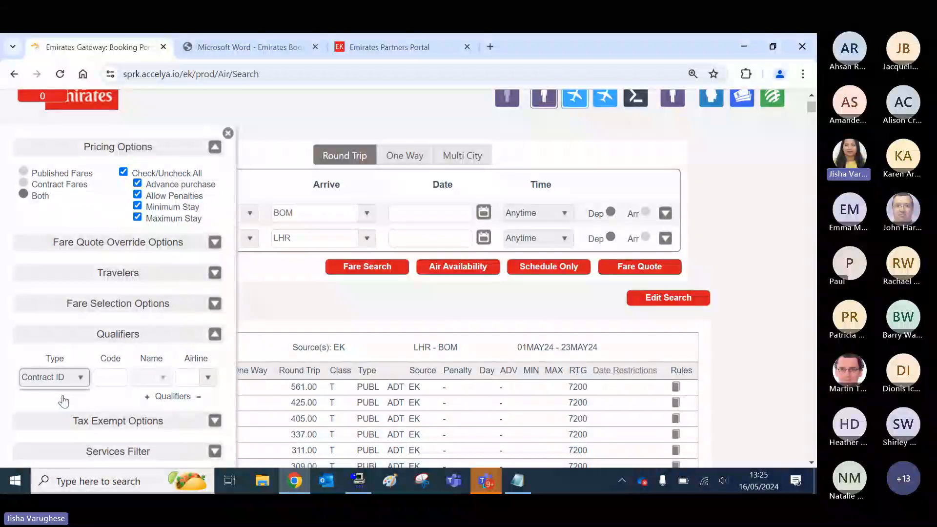
click(110, 379)
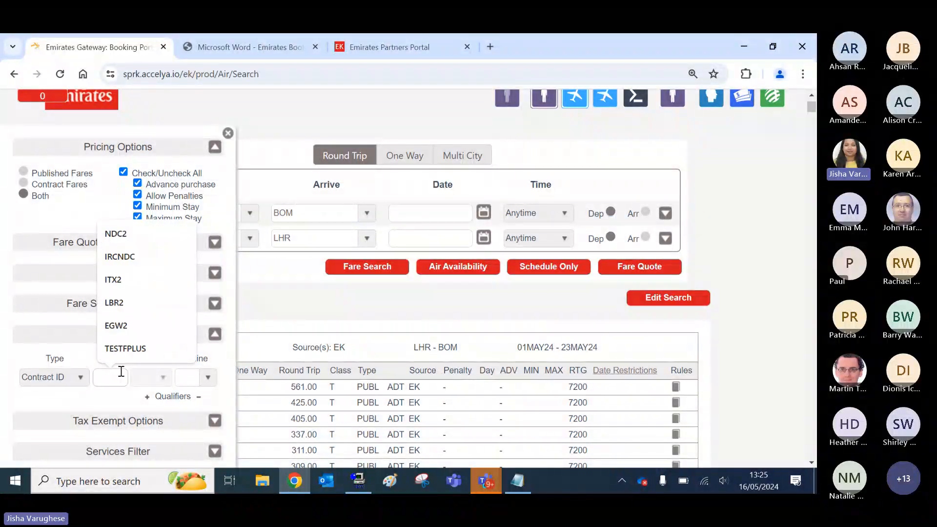
click(133, 232)
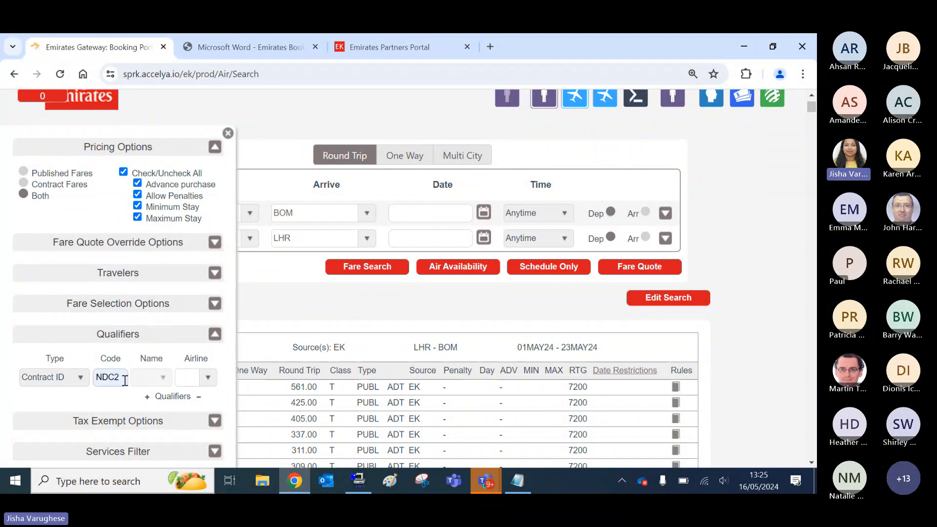
click(187, 378)
text(EK)
click(198, 396)
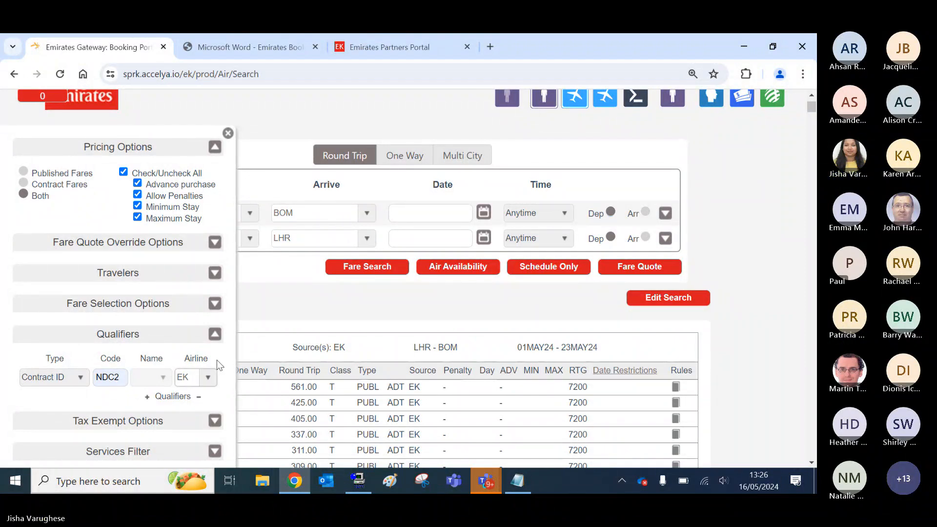
click(228, 133)
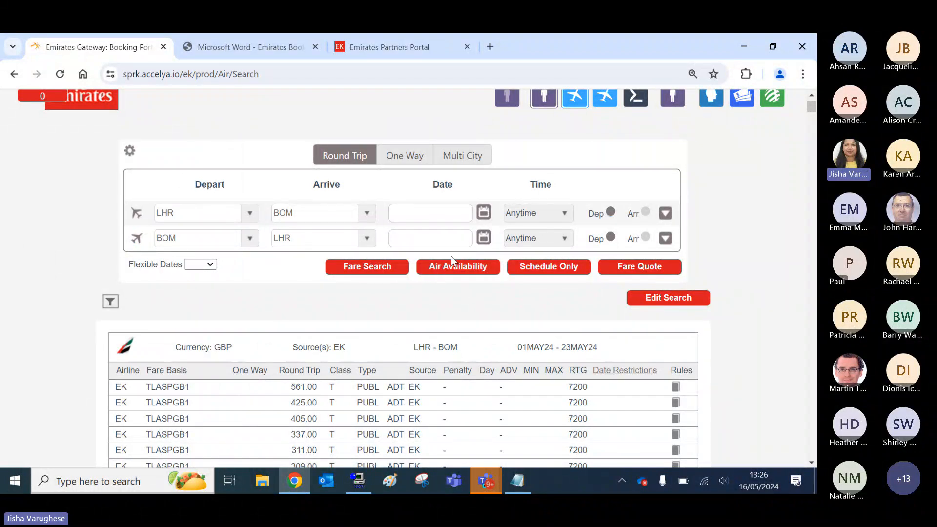
Set the outbound date to 9/11/2024 and the return date to 9/26/2024, and run the Air Availability search
click(483, 212)
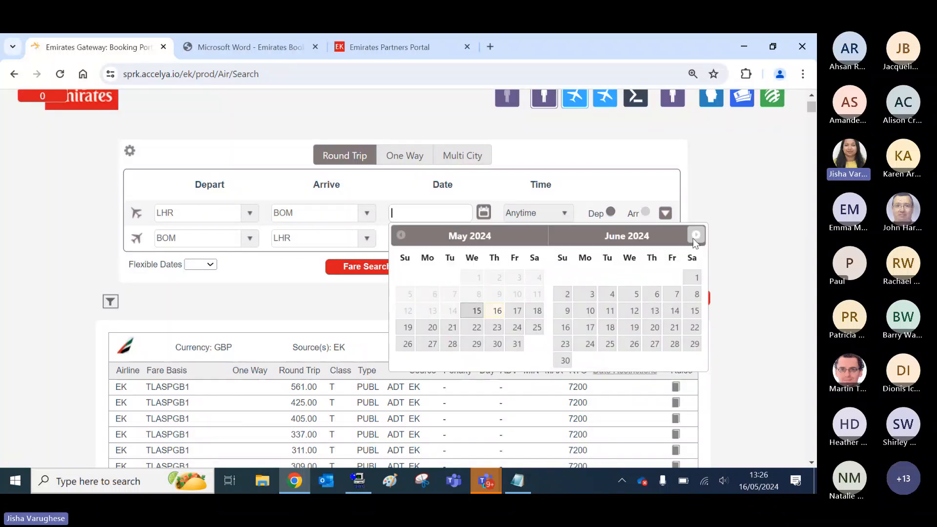
click(695, 236)
click(695, 236)
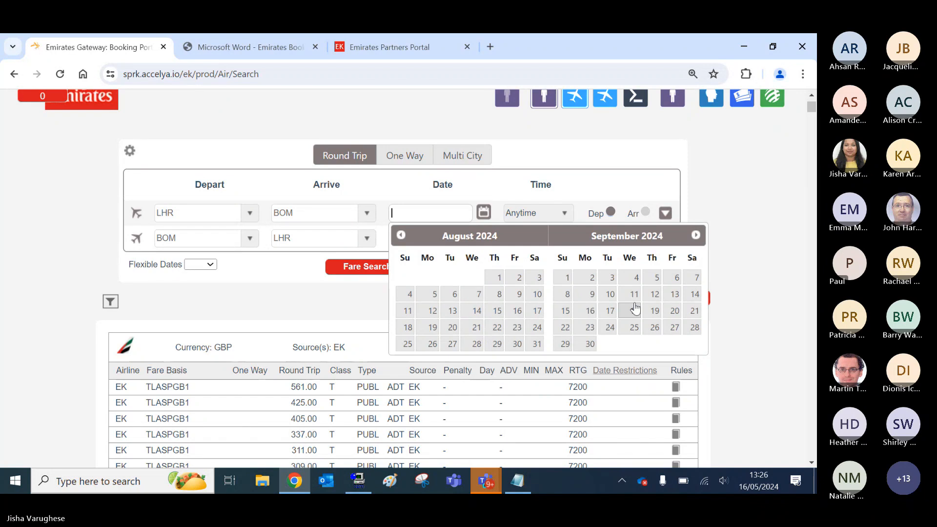
click(634, 294)
click(497, 352)
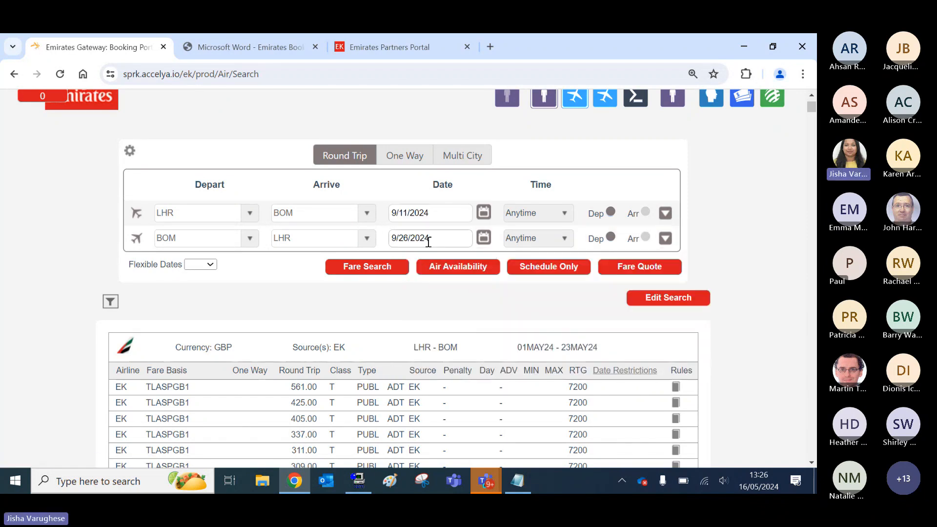
click(466, 272)
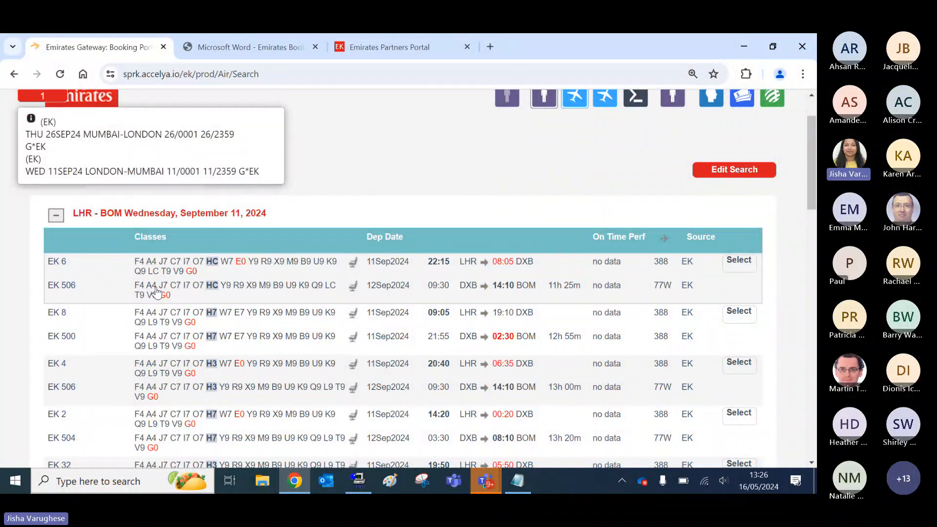
Look over the outbound and return availability and select class Y on the outbound EK 6 / EK 506 connection
scroll(156, 292, down, 3)
scroll(226, 298, up, 4)
click(272, 125)
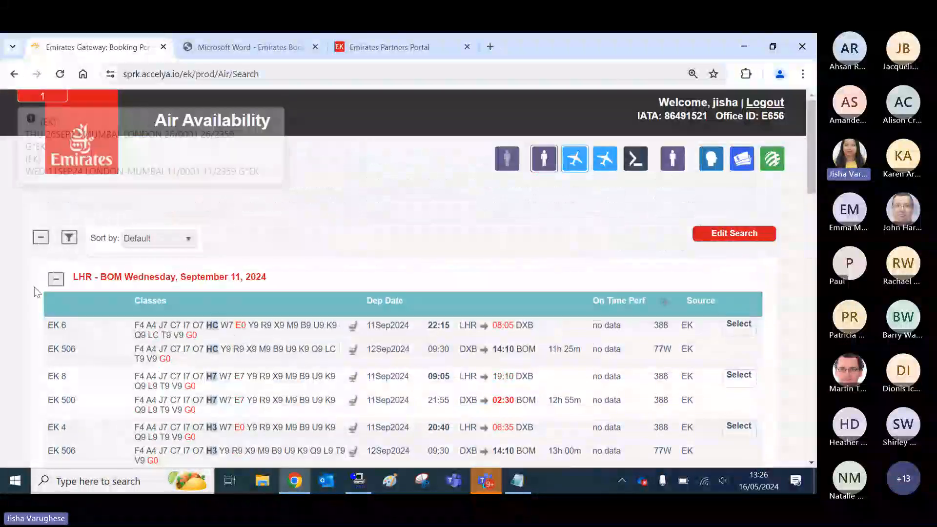
scroll(290, 421, down, 1)
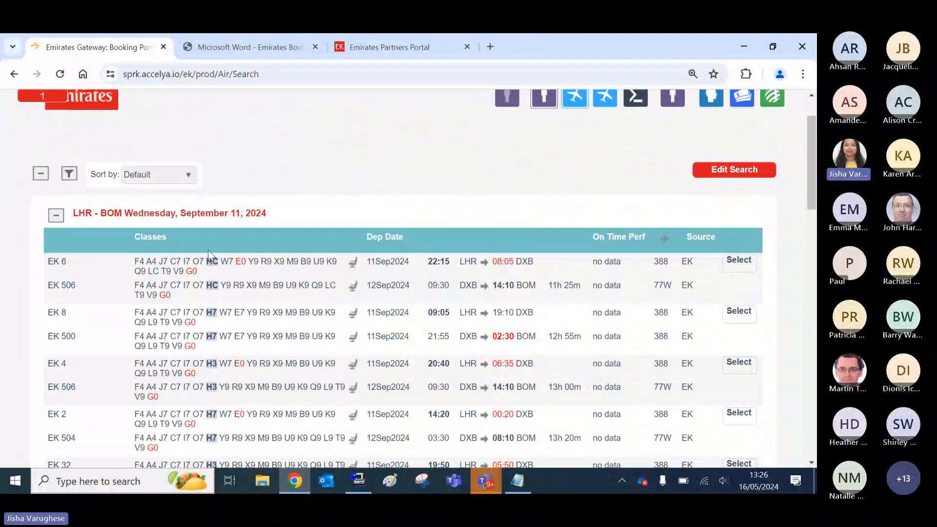
scroll(329, 340, down, 10)
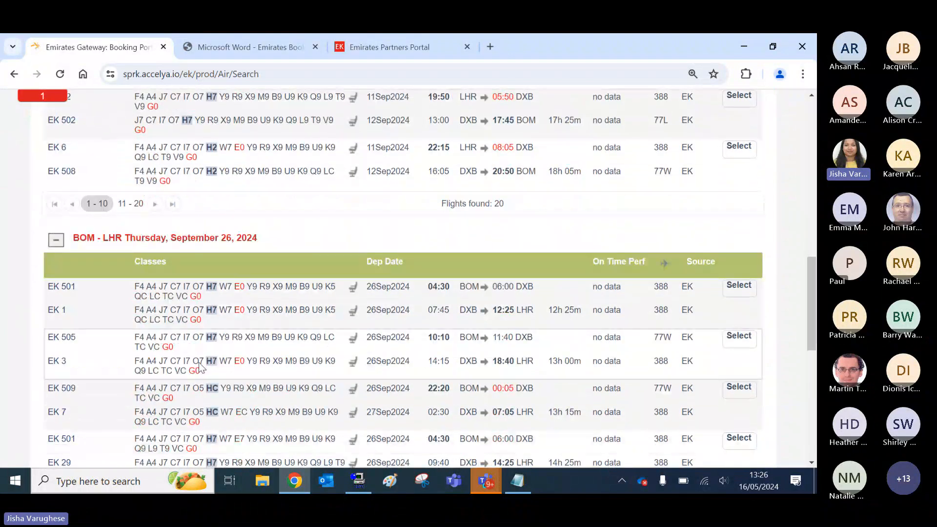
scroll(200, 366, up, 12)
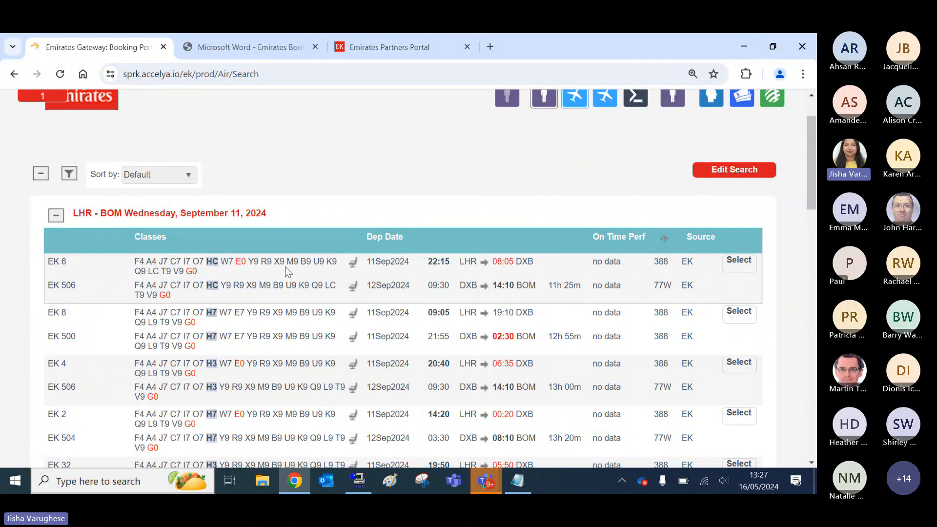
click(251, 262)
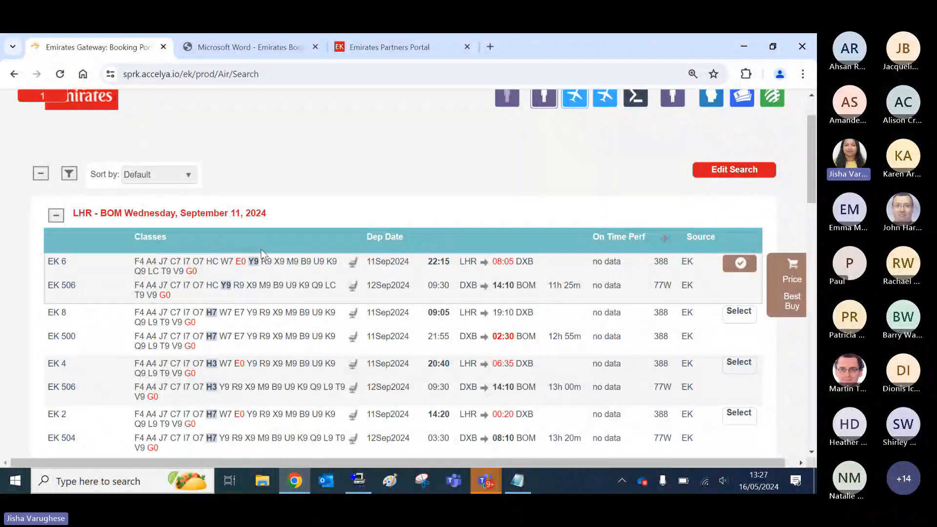
Select class Y on the BOM - LHR return connection EK 501 / EK 1
scroll(271, 251, down, 6)
scroll(272, 253, down, 6)
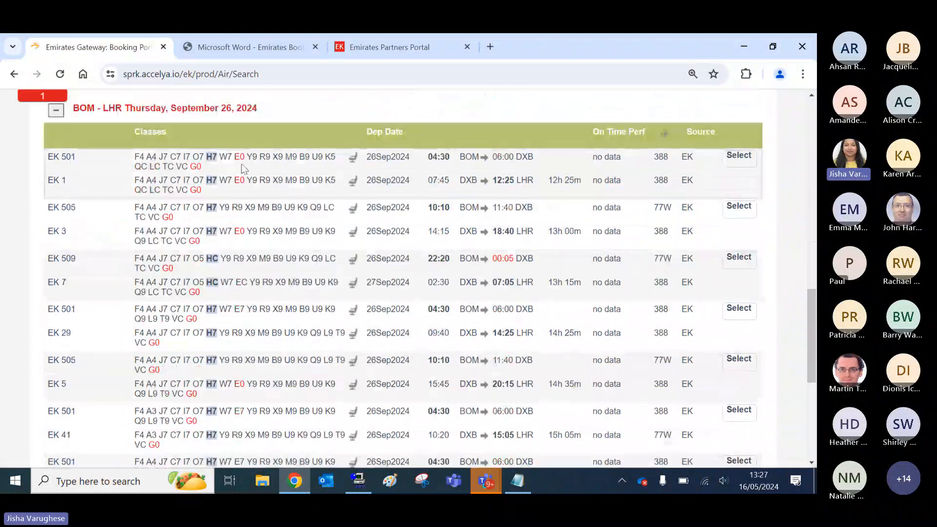
click(252, 157)
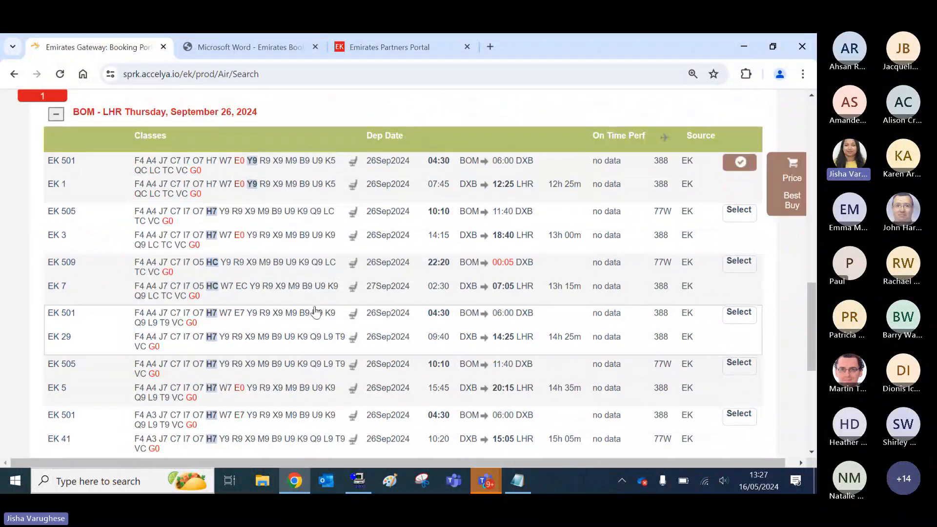
Price the selected flights with Best Buy, and enlarge and reposition the fare window
scroll(313, 310, up, 8)
scroll(312, 313, up, 5)
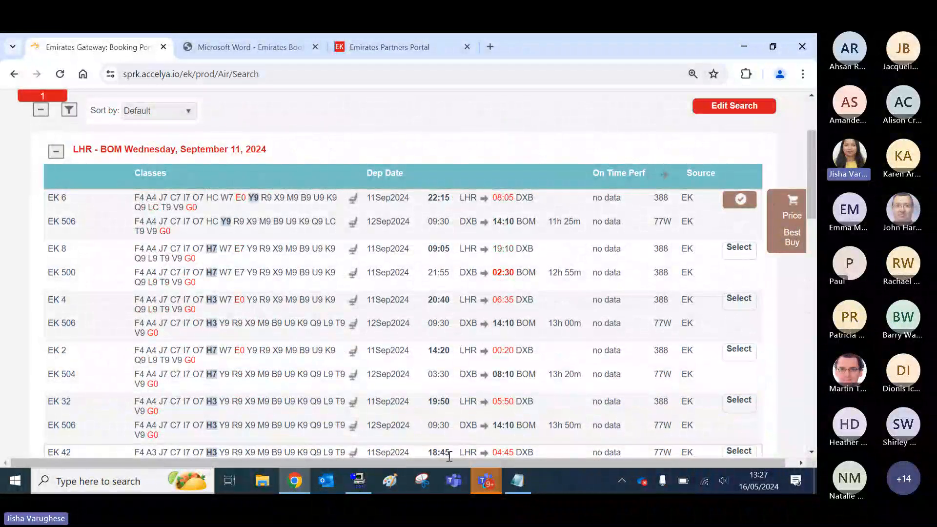
drag(554, 462, 567, 461)
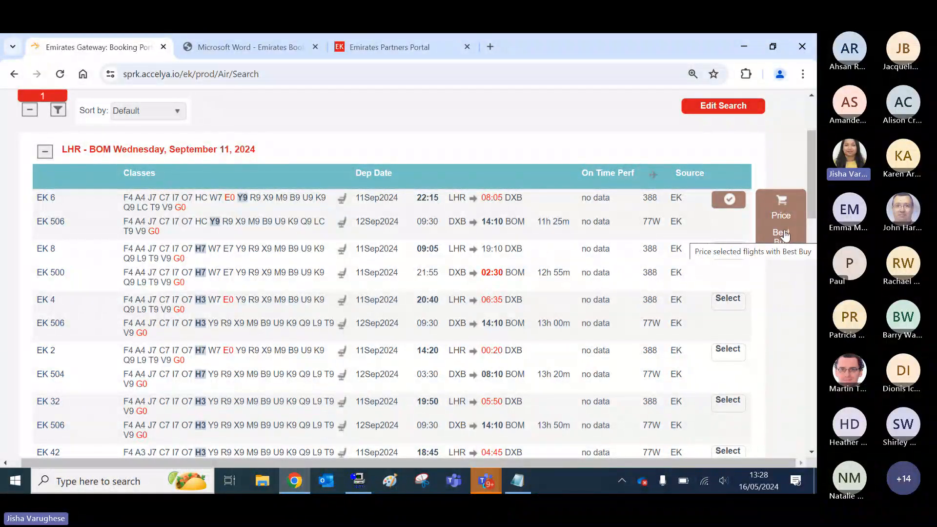
click(783, 235)
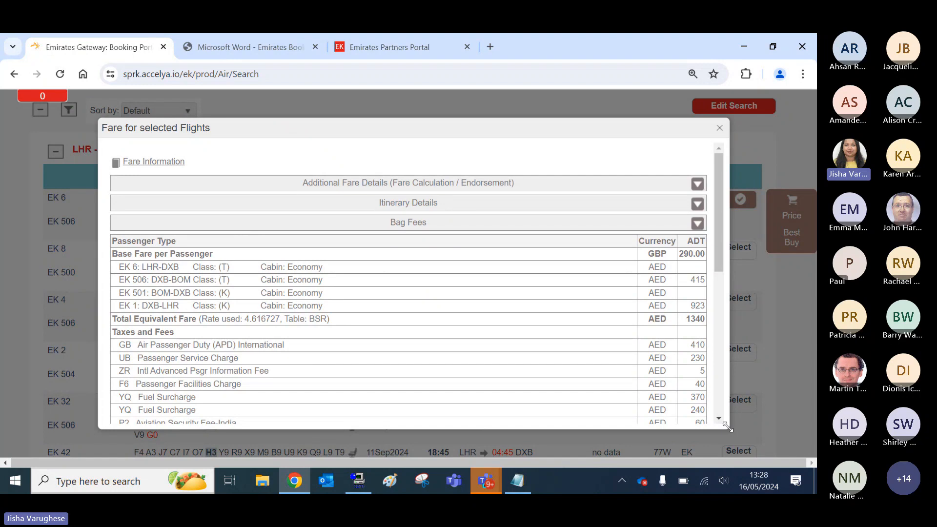
drag(728, 427, 750, 456)
drag(408, 121, 396, 99)
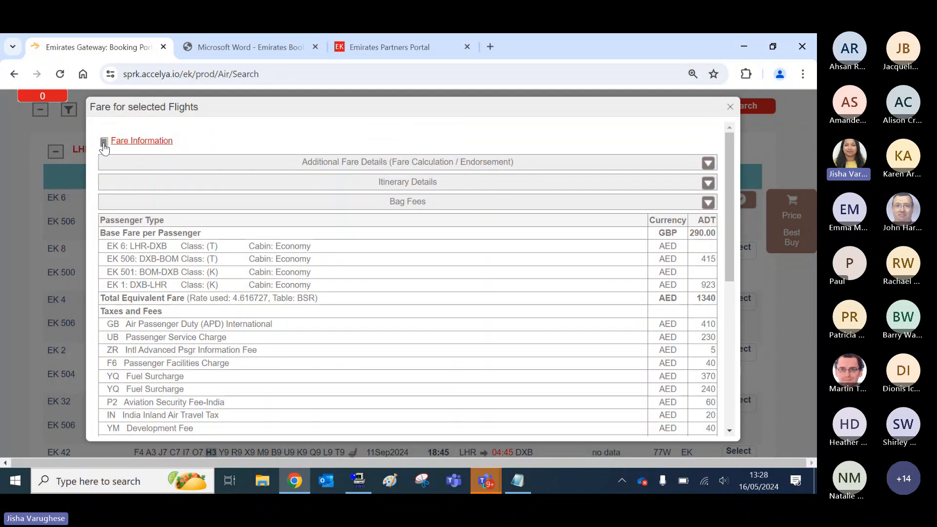
Check the additional fare details and bag fees, and add the priced flights to the shopping cart
click(315, 166)
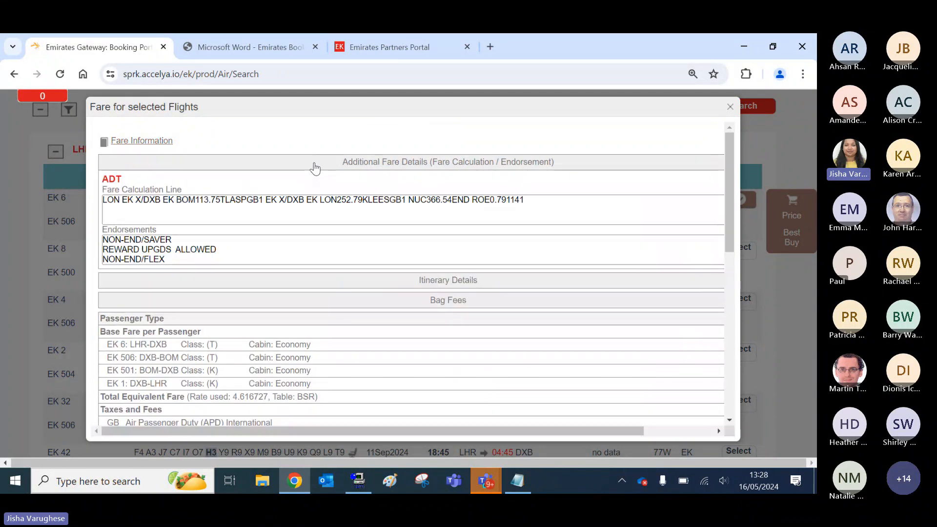
click(314, 166)
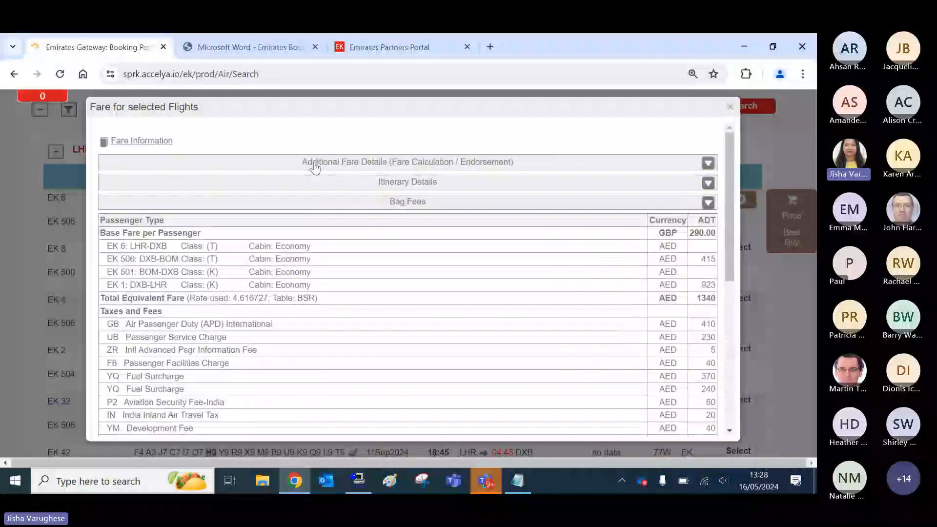
click(349, 205)
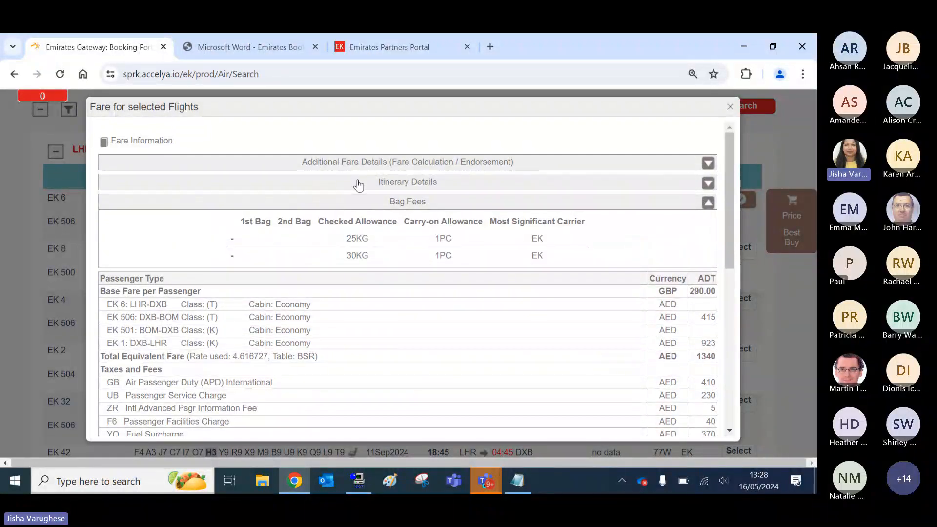
click(360, 201)
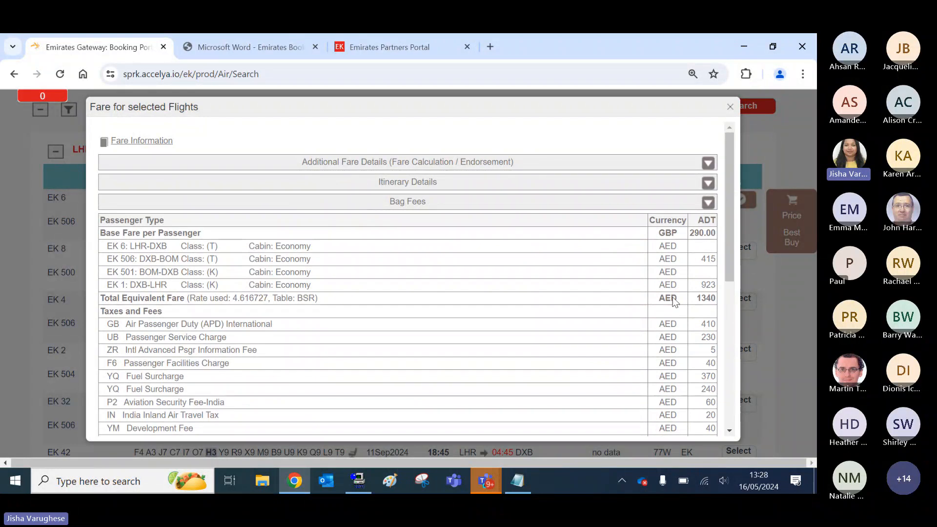
scroll(681, 376, down, 10)
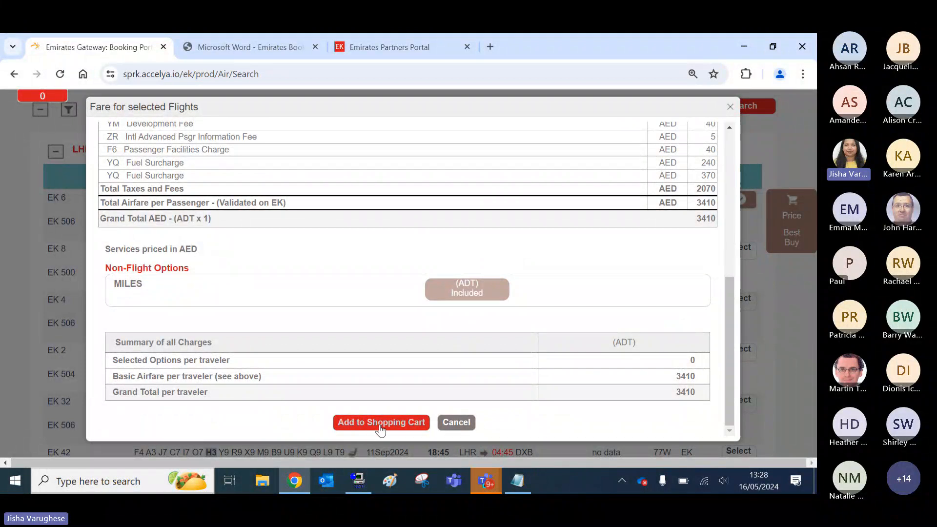
click(381, 427)
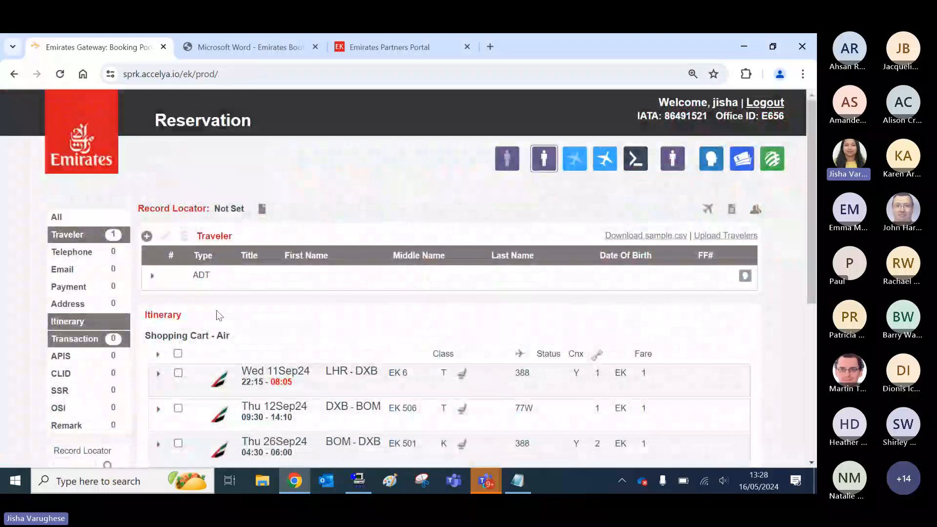
Start a new traveler entry of type ADT with title MRS and enter the passenger's first and last name
scroll(289, 258, down, 1)
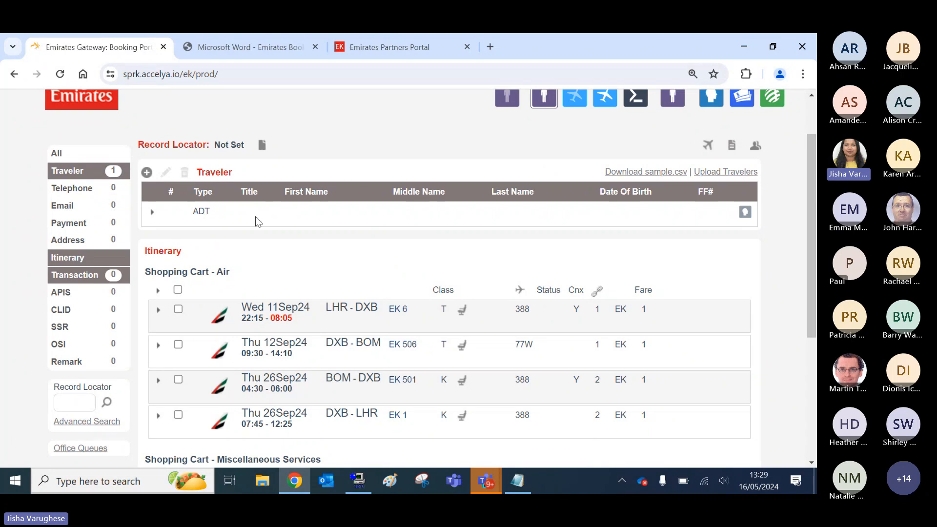
click(147, 173)
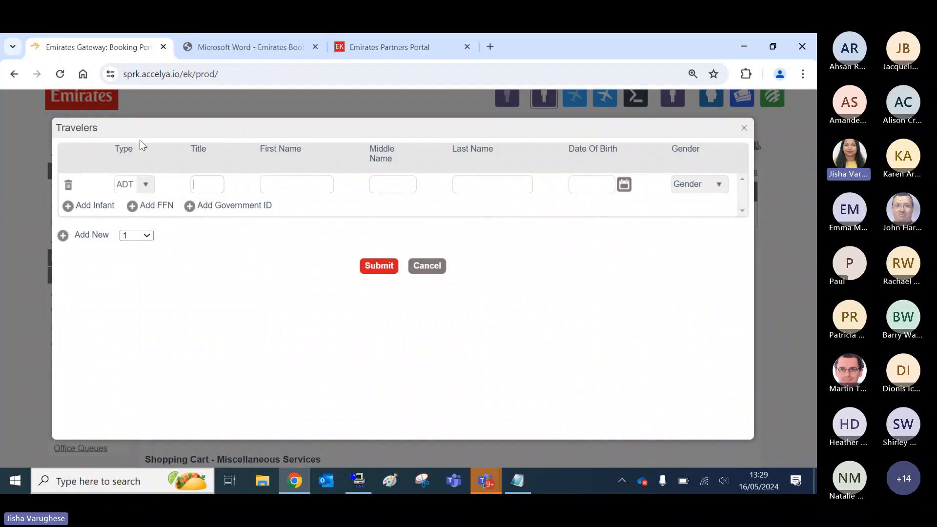
click(145, 190)
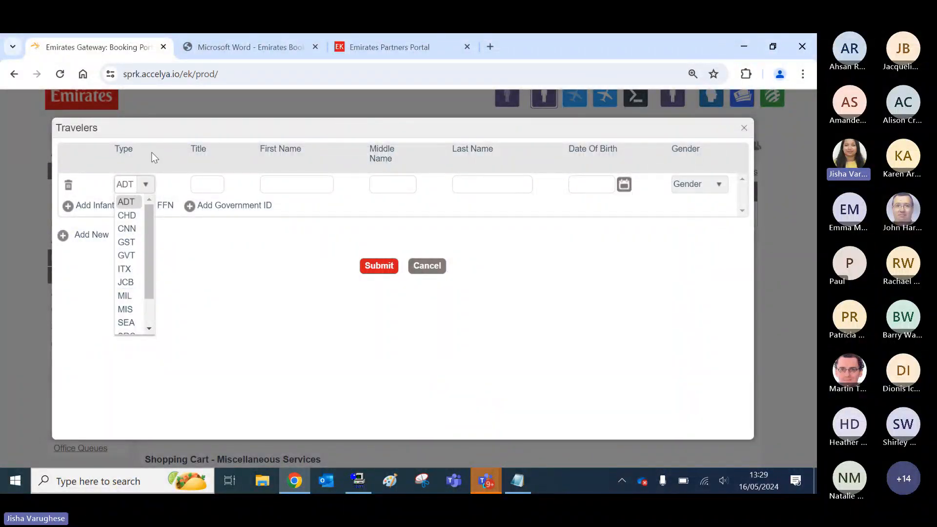
click(136, 183)
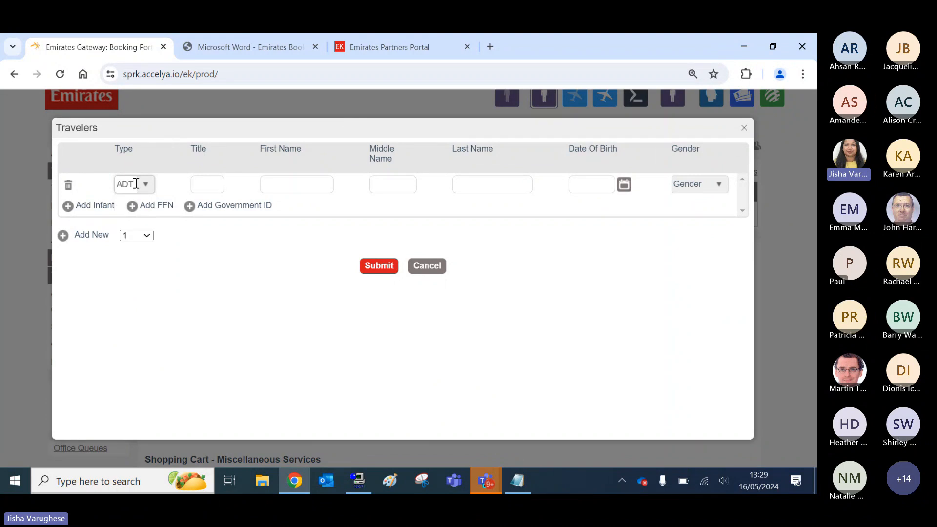
double_click(136, 183)
click(145, 184)
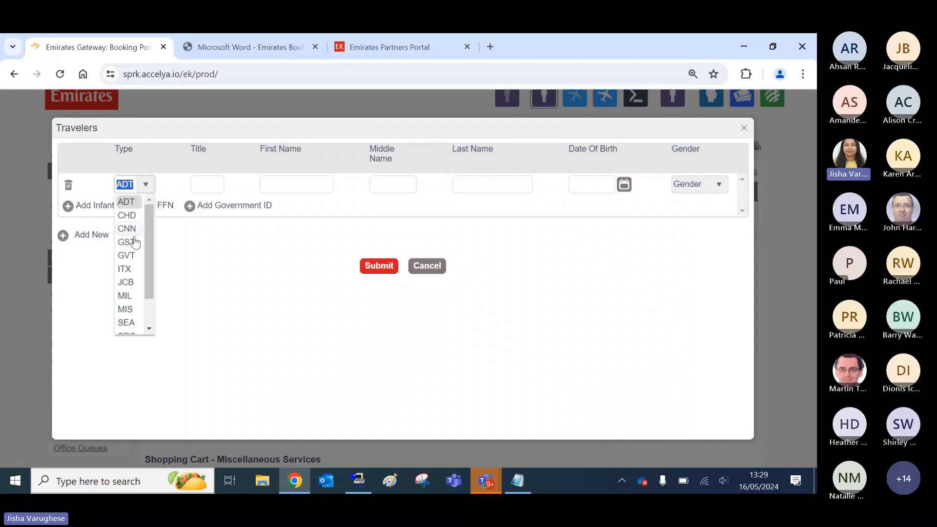
click(160, 163)
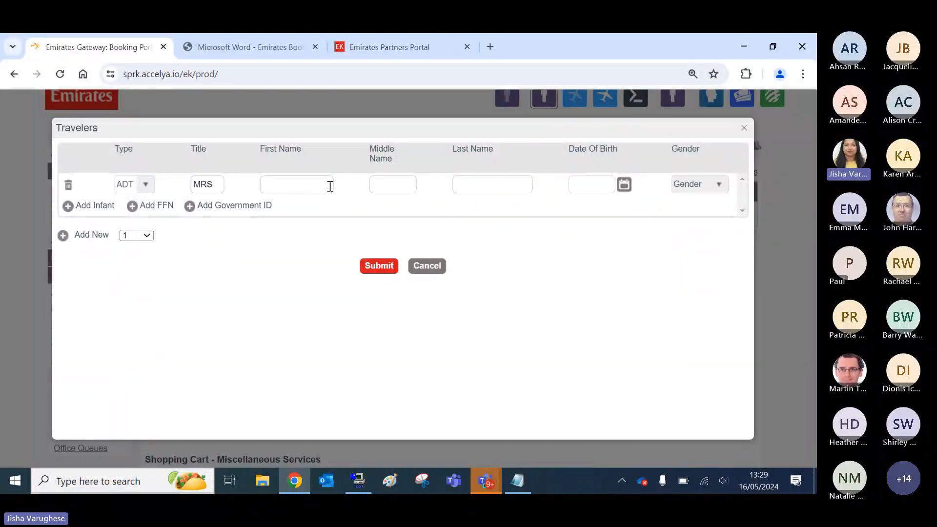
text(A)
text(ALEX)
Add an infant to the adult traveler, entering the infant's first name and date of birth and setting the gender to Female
click(98, 205)
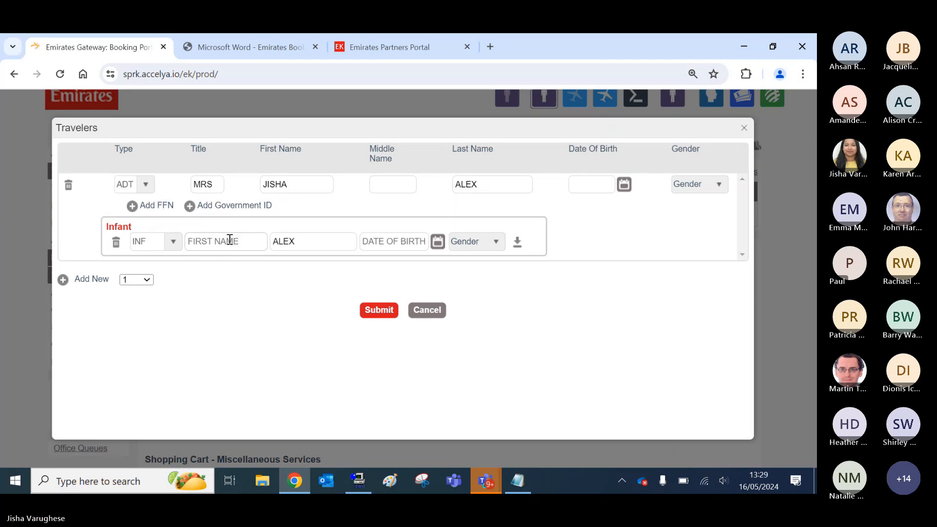
text(NIDHI)
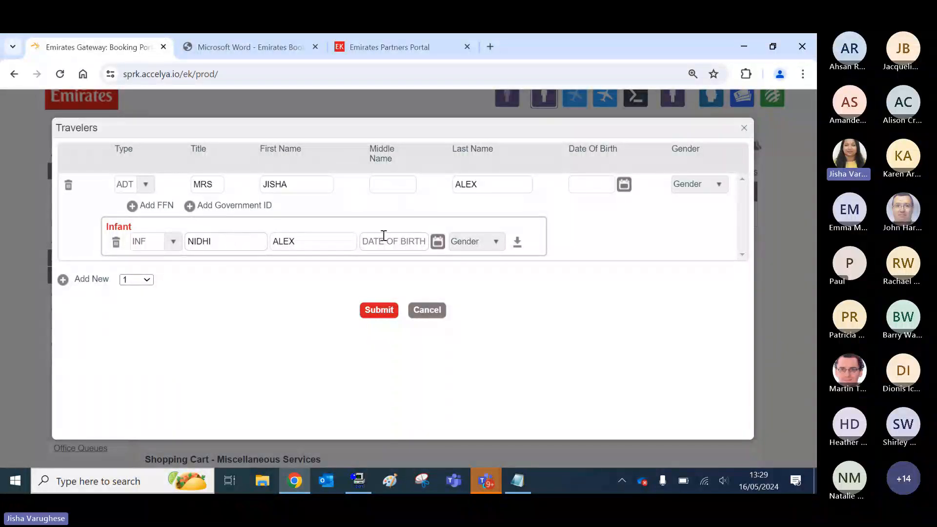
click(443, 244)
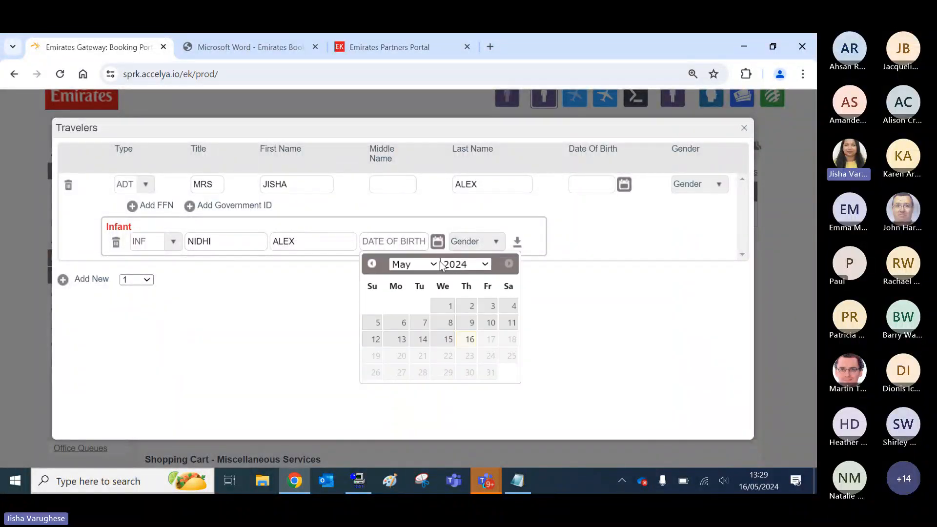
click(435, 263)
click(431, 290)
click(448, 338)
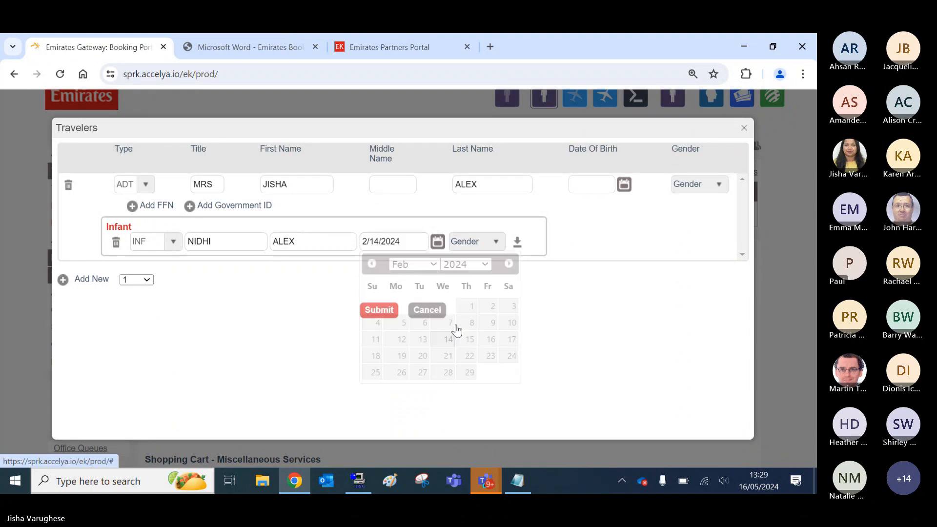
click(494, 246)
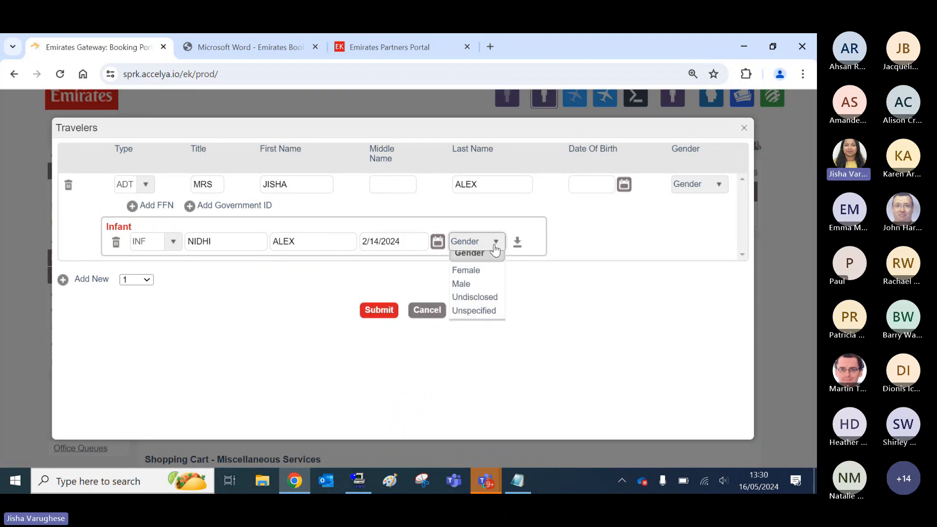
click(468, 271)
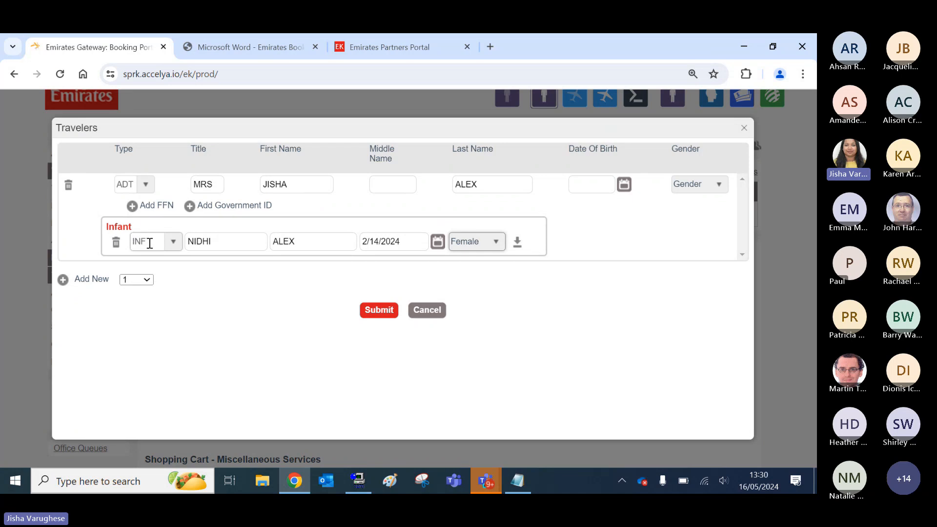
Add a second traveler of type CNN with the child's first name and submit the traveler details
click(88, 280)
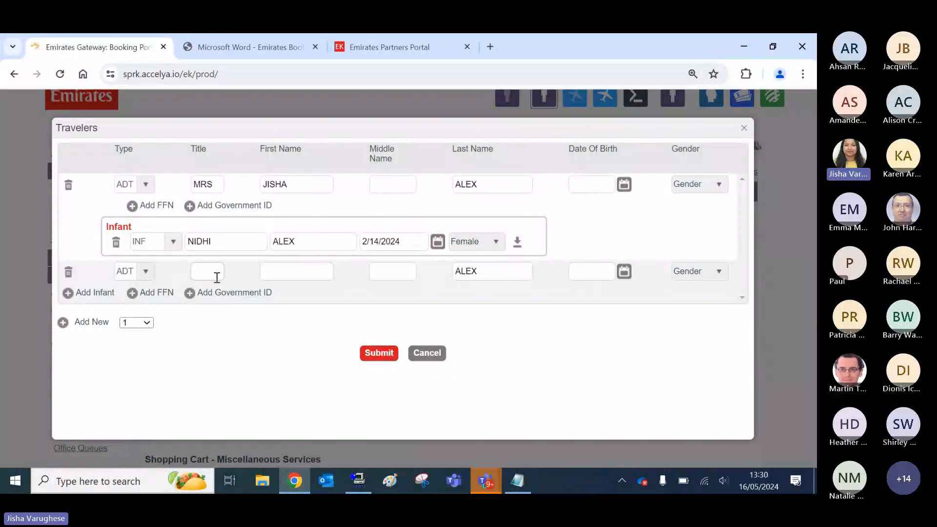
click(145, 271)
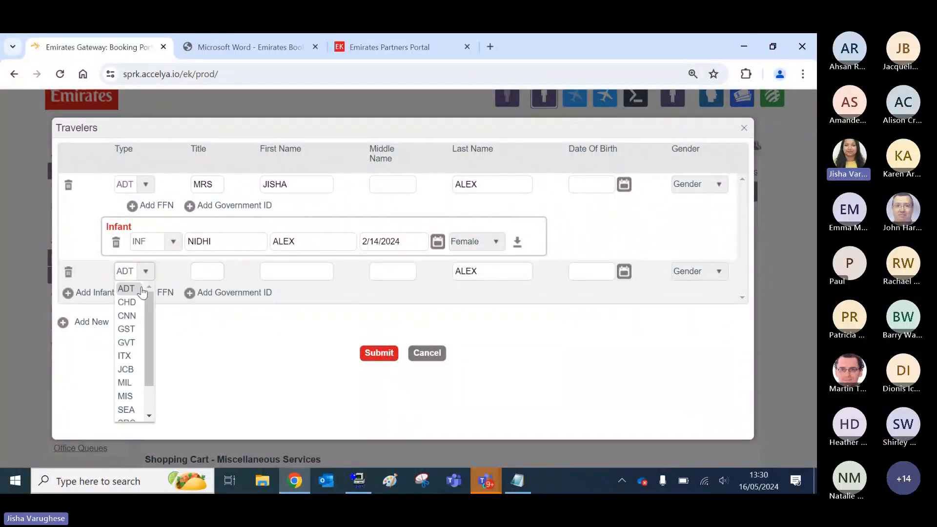
click(136, 317)
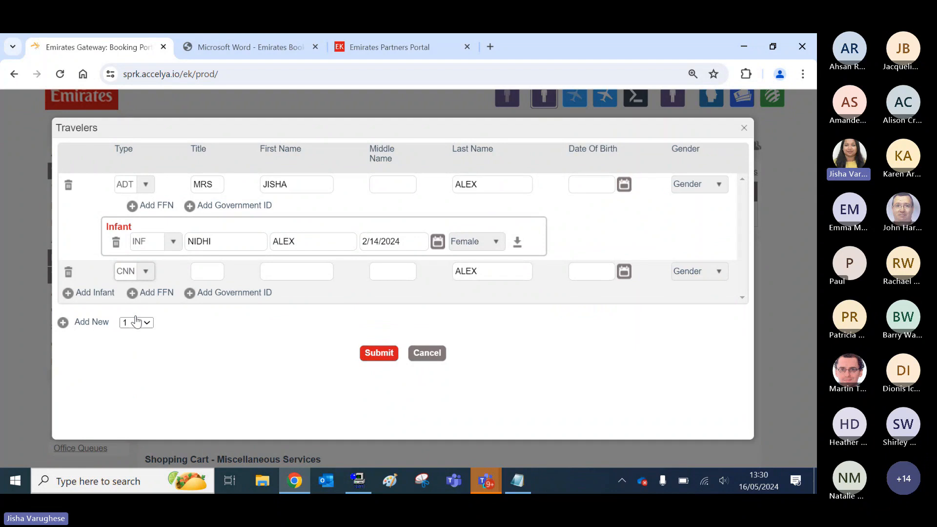
click(207, 272)
click(295, 266)
text(NATHA)
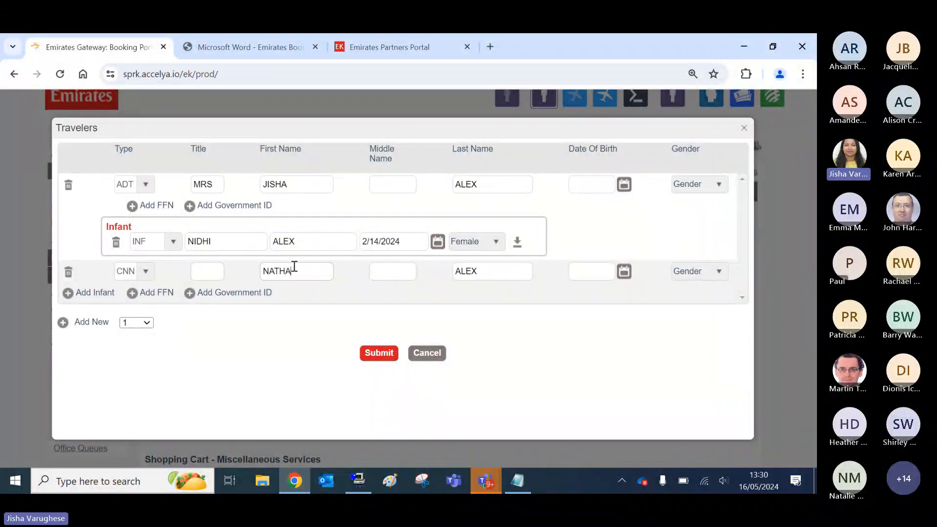
text(N)
click(379, 351)
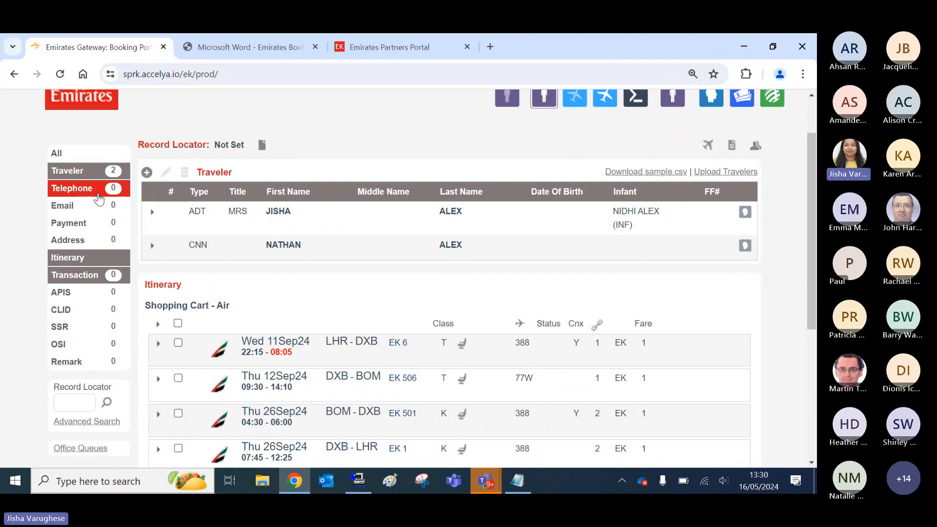
Start a telephone entry for the reservation with type HOME and the United Kingdom country code +44
click(82, 195)
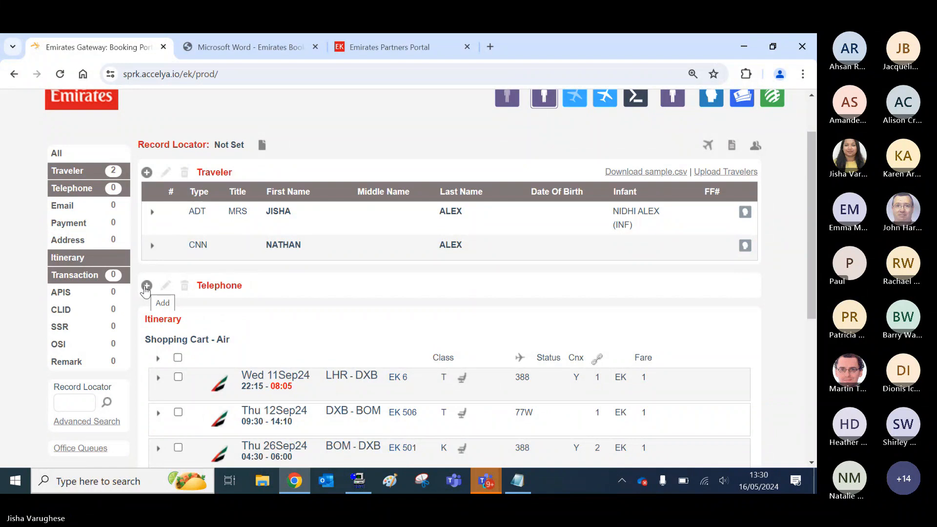
click(146, 286)
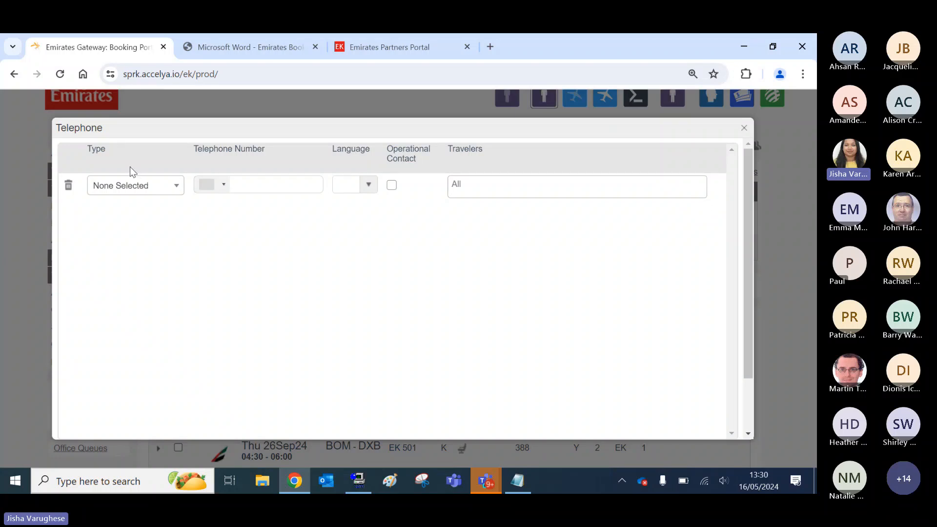
click(135, 189)
click(130, 320)
click(220, 188)
key(u)
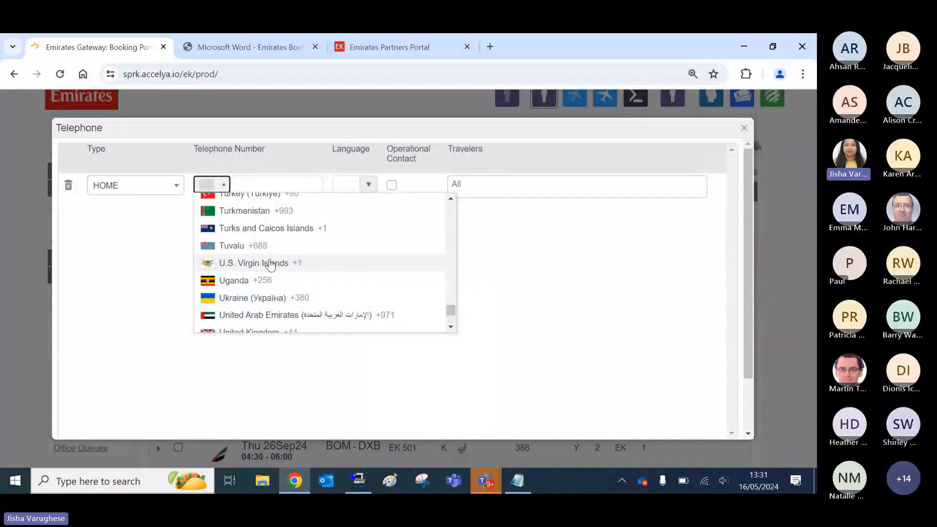
scroll(268, 328, down, 1)
click(262, 269)
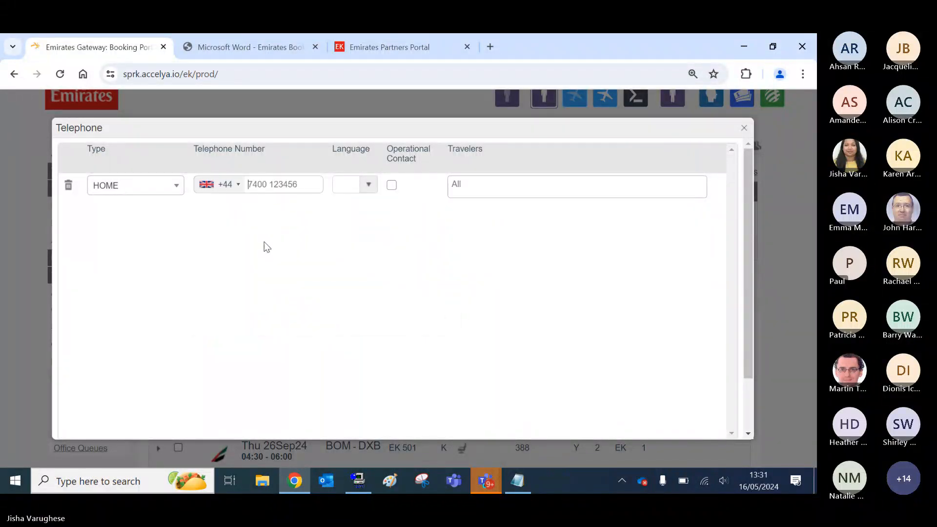
Enter the contact's phone number, mark it as operational contact and submit the telephone entry
click(280, 184)
text(545454)
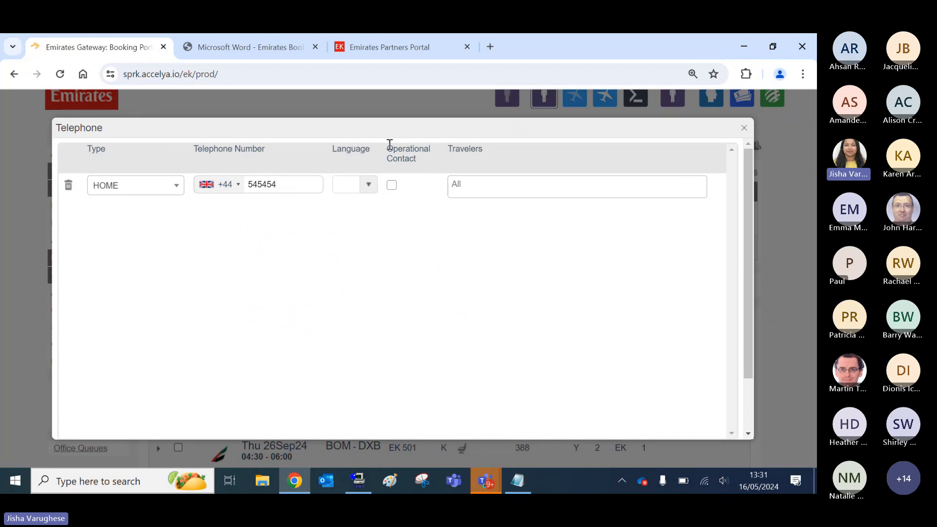
click(392, 186)
scroll(418, 263, down, 2)
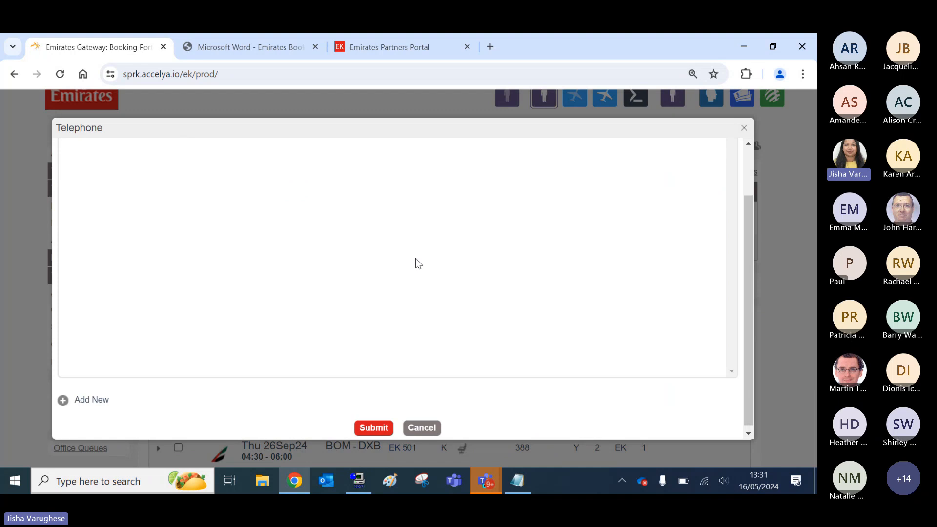
click(368, 427)
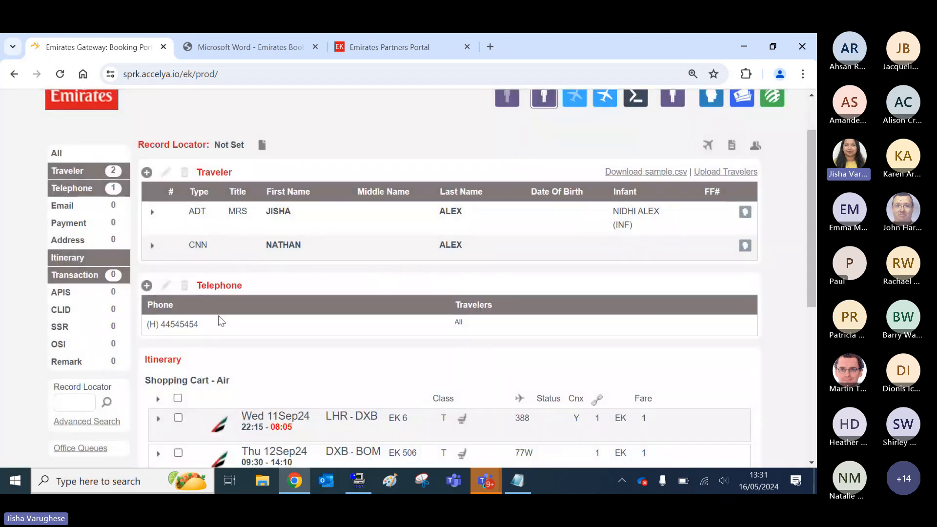
Select all four flights in the air shopping cart and book them
scroll(274, 266, down, 1)
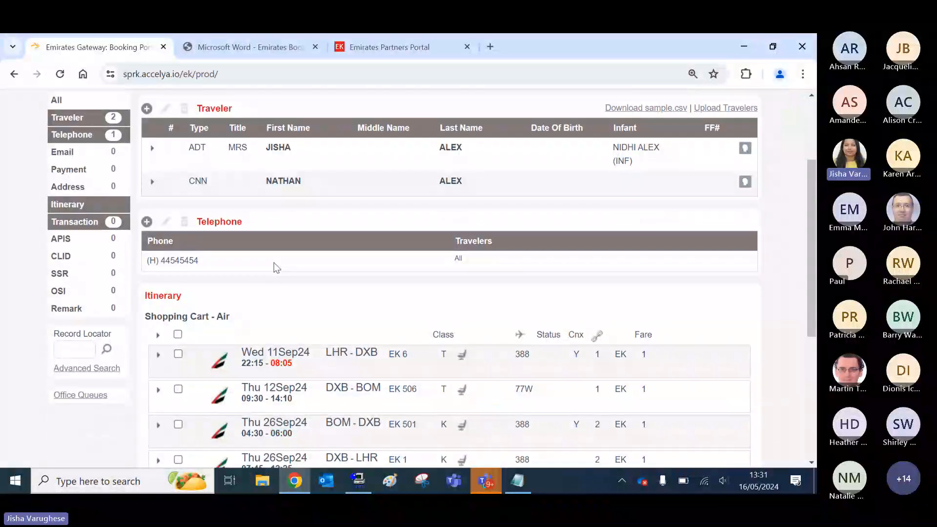
scroll(390, 268, down, 1)
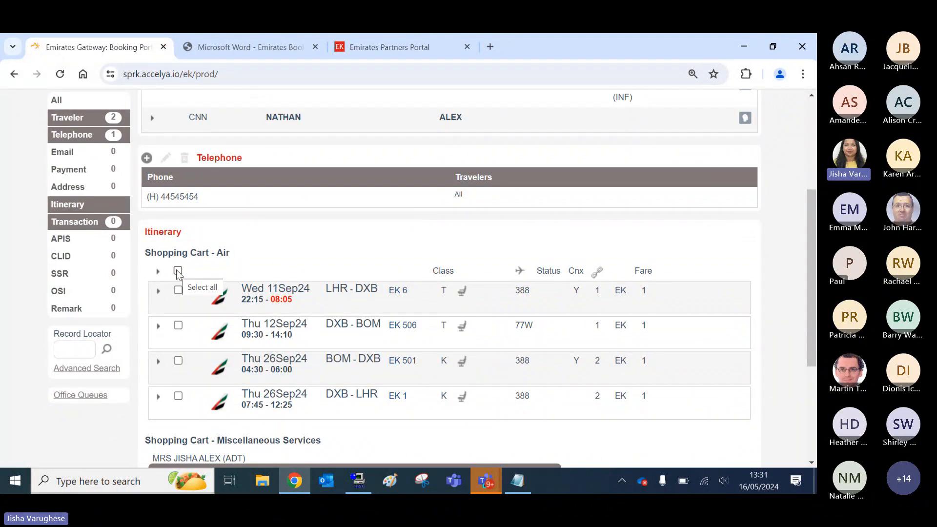
click(179, 291)
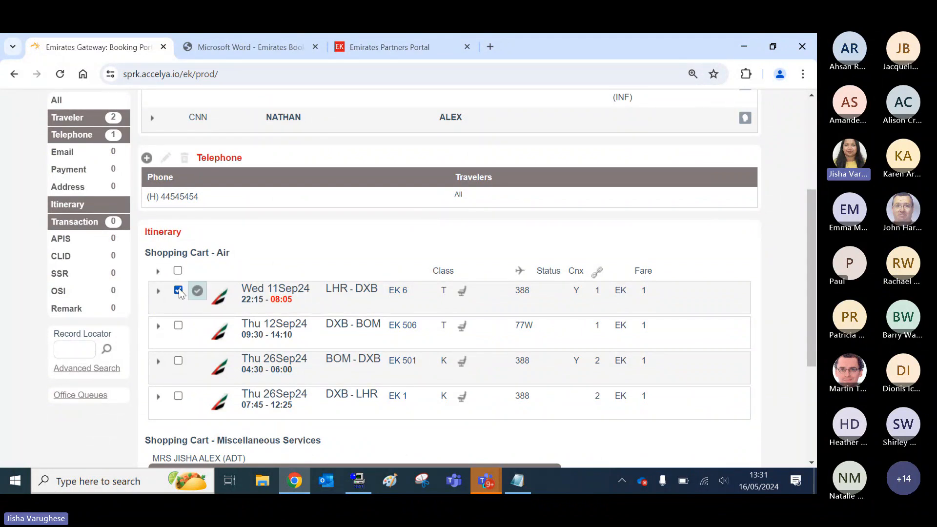
click(179, 290)
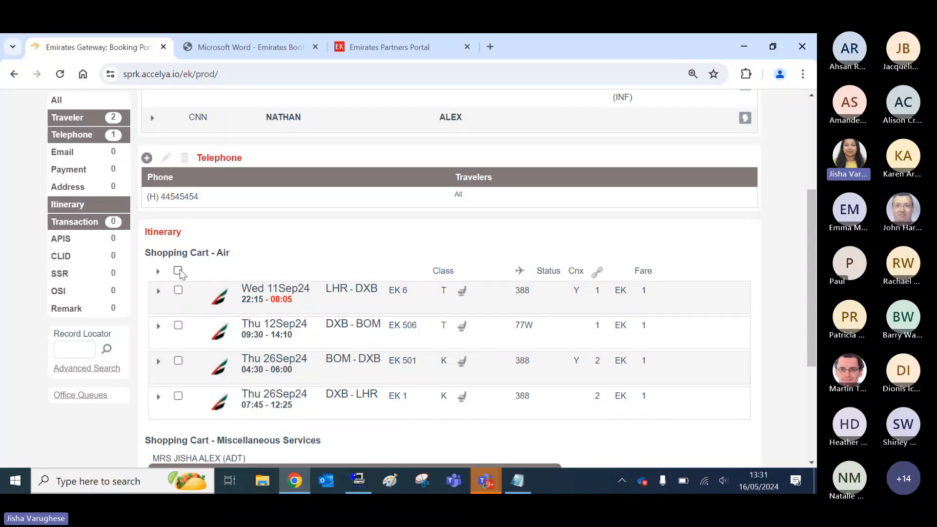
click(179, 271)
scroll(142, 371, down, 3)
scroll(207, 399, up, 1)
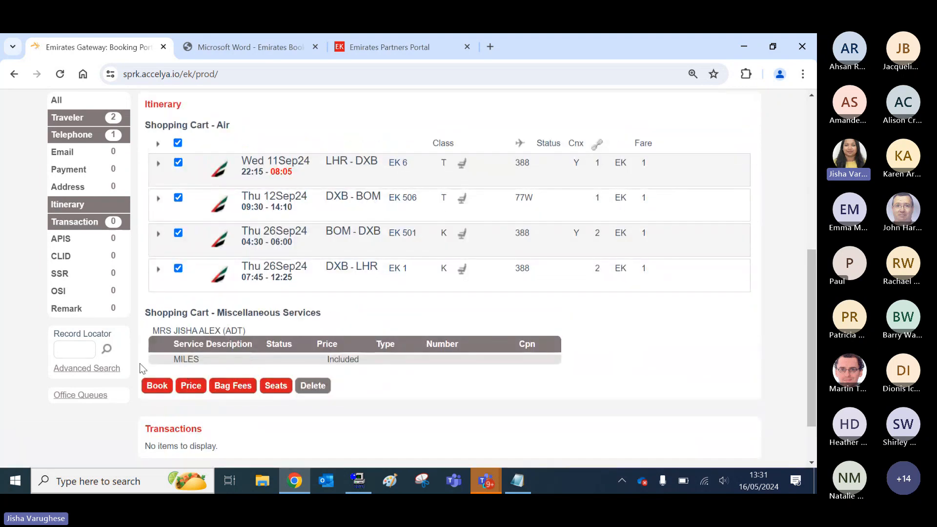
click(156, 384)
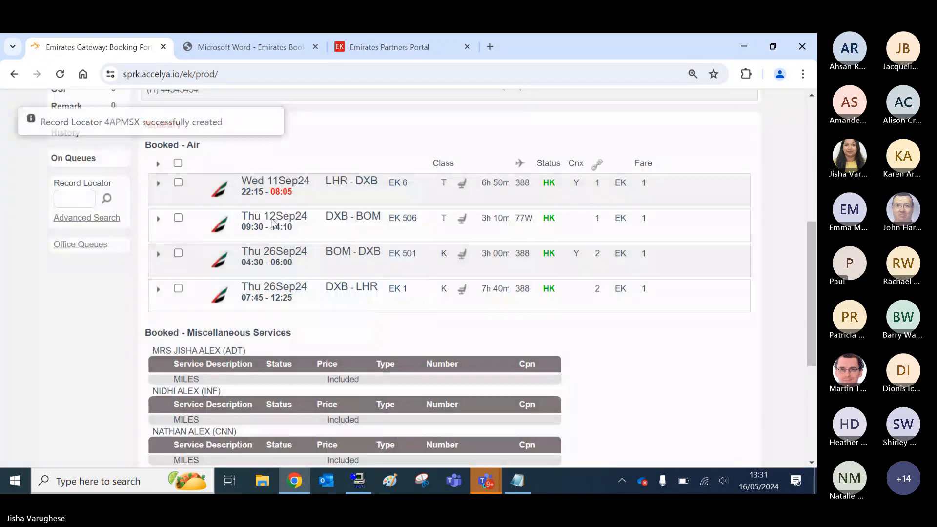
Check the new reservation's record locator, travelers and booked flights, and display the stored fare details on the EK 6 segment
mouse_move(56, 131)
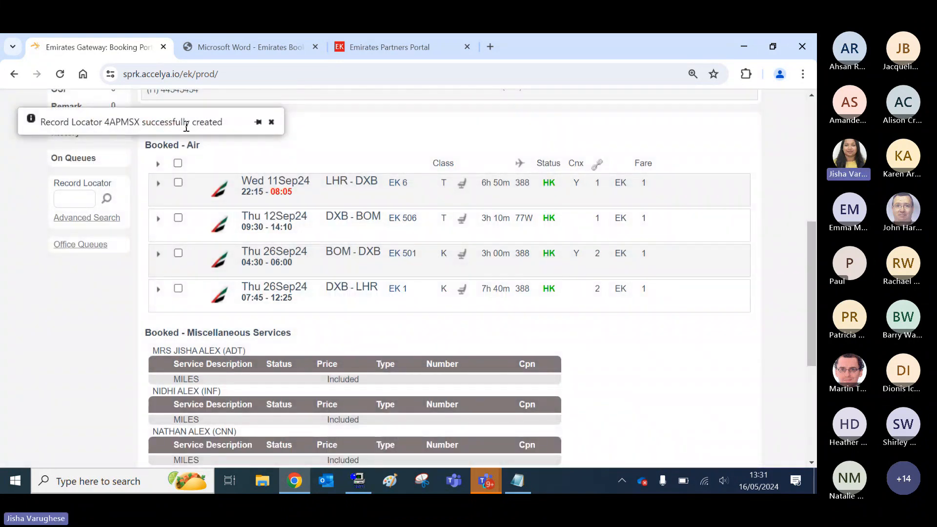
scroll(274, 206, up, 4)
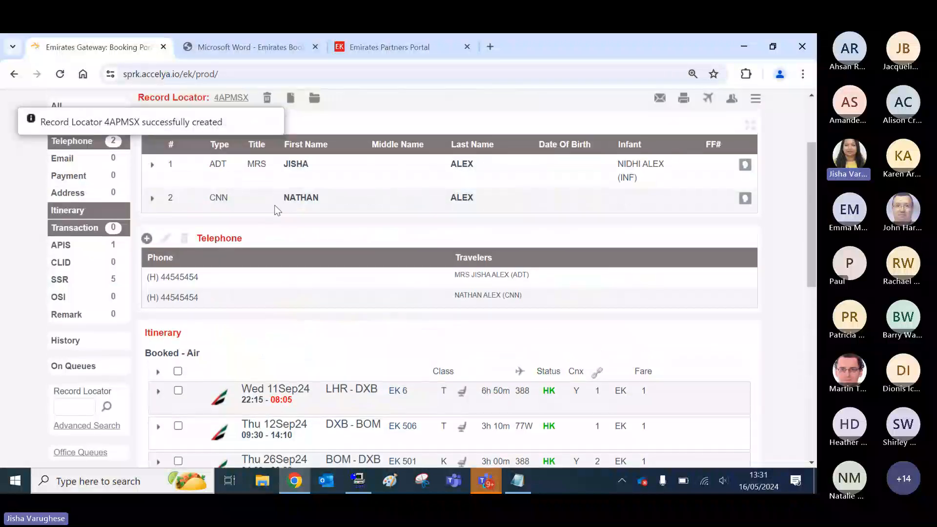
scroll(277, 209, up, 2)
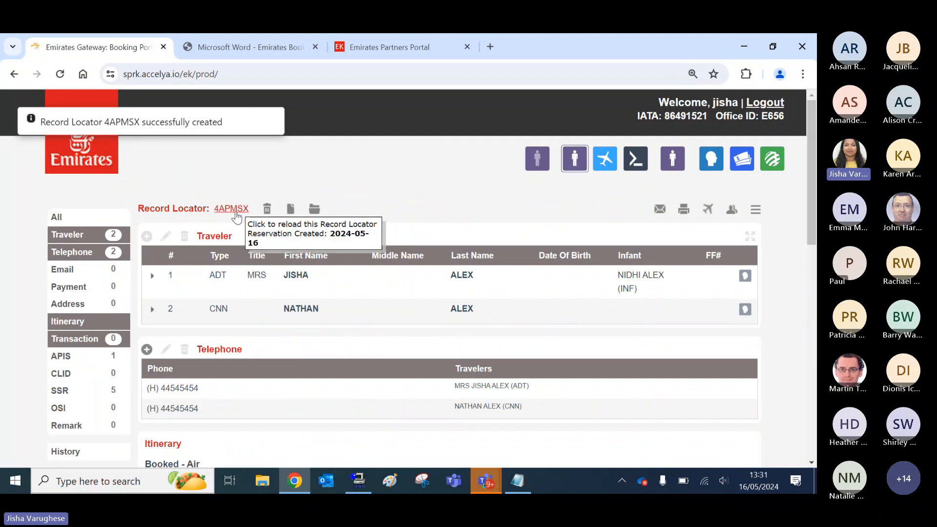
scroll(321, 326, down, 1)
scroll(373, 314, down, 2)
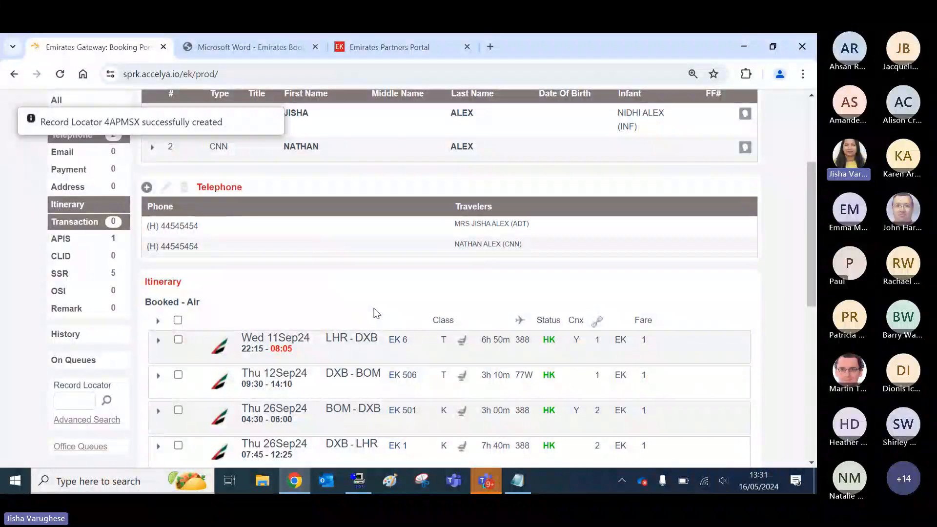
scroll(372, 309, down, 2)
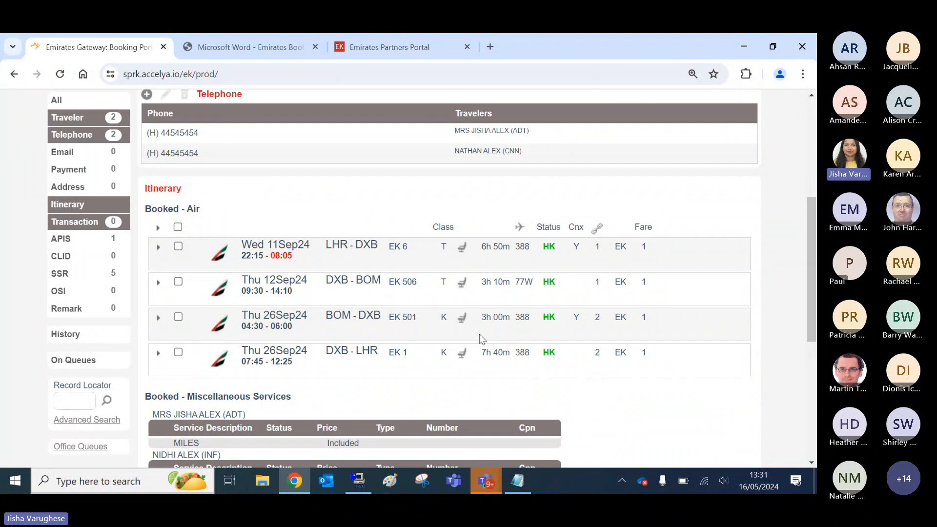
click(645, 245)
mouse_move(644, 242)
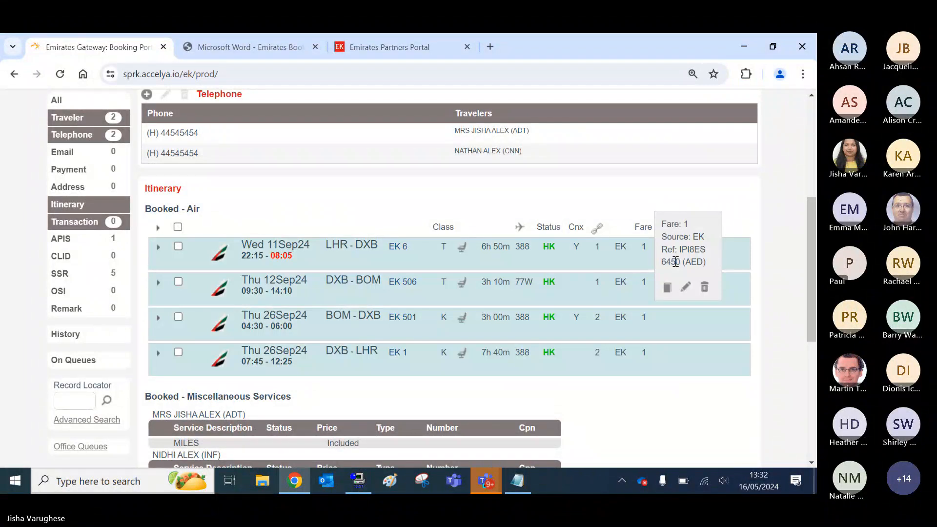
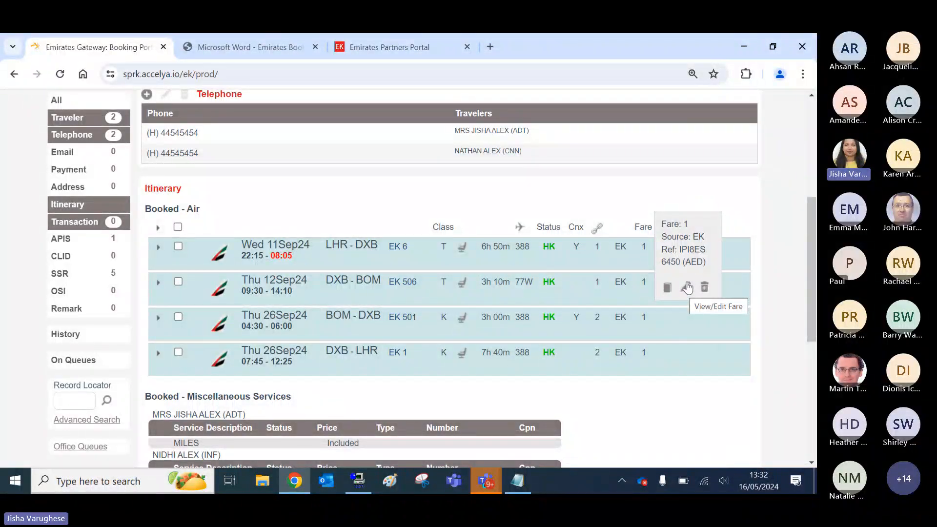
Open the stored fare and examine its passenger types, fare bases, fare details, endorsements and fare calculation line, then close it without submitting
click(686, 289)
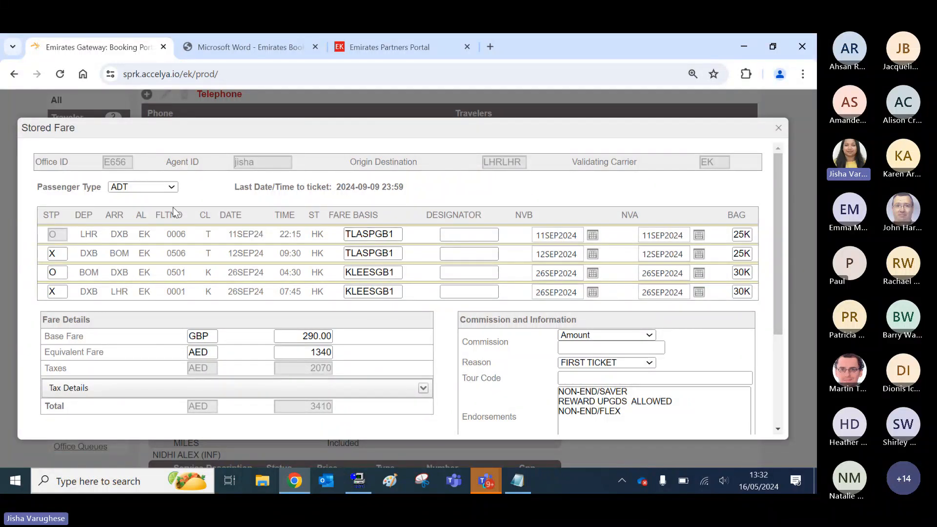
click(148, 188)
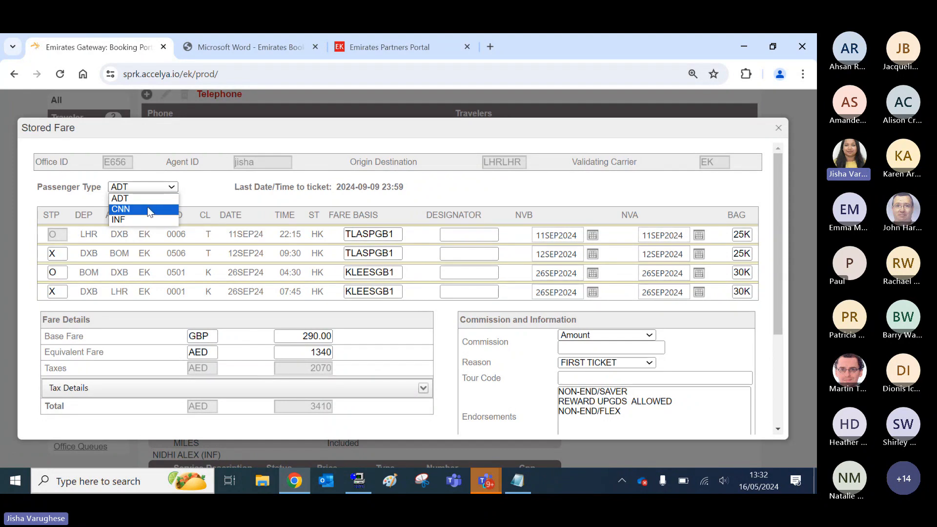
click(207, 190)
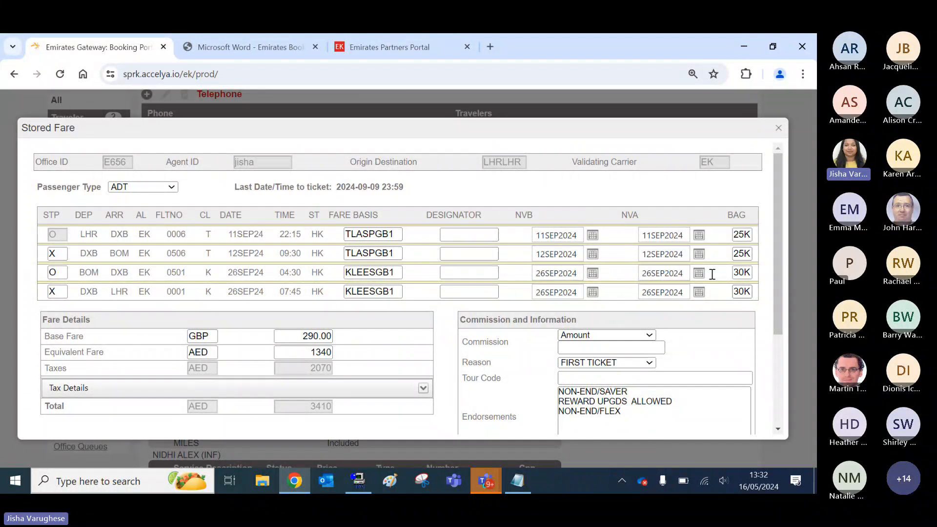
scroll(229, 269, down, 3)
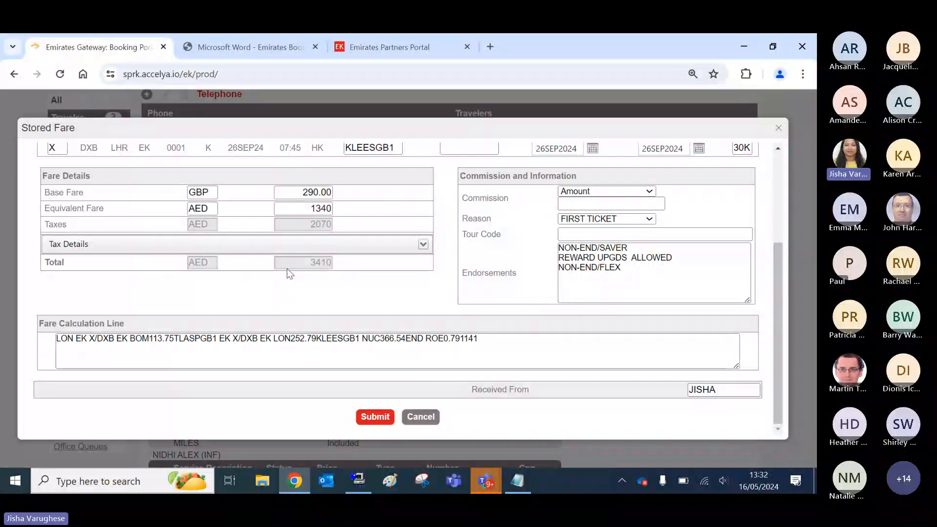
scroll(406, 309, up, 5)
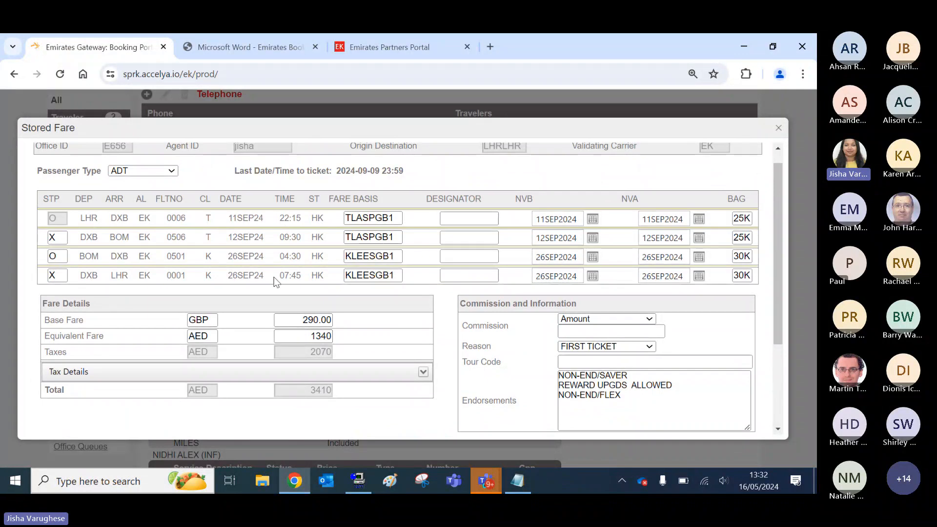
scroll(469, 330, down, 5)
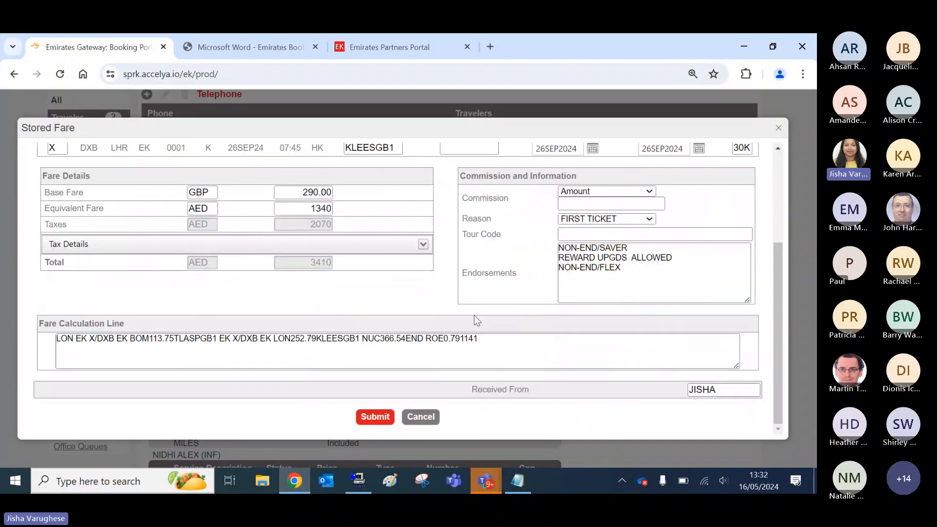
click(435, 418)
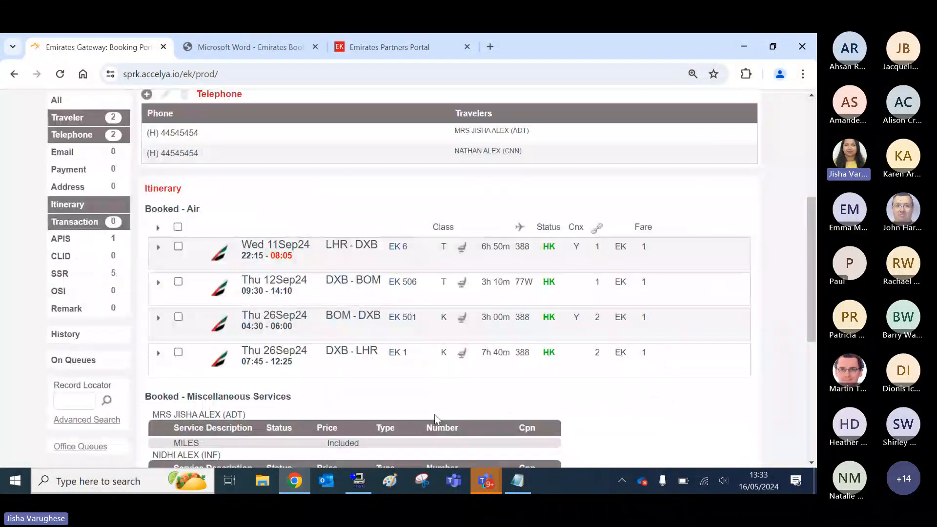
Select all four booked flights in the itinerary and open their pricing options
scroll(760, 217, down, 2)
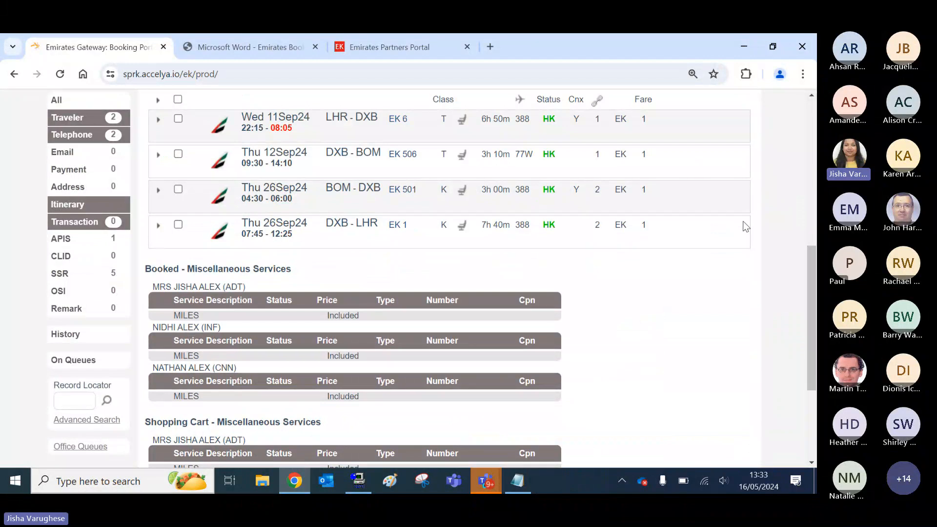
scroll(746, 221, up, 1)
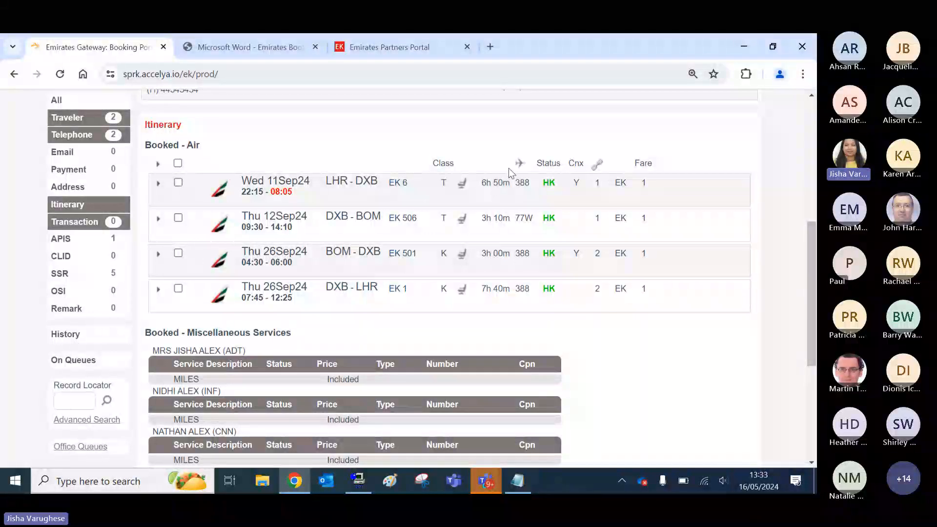
click(177, 163)
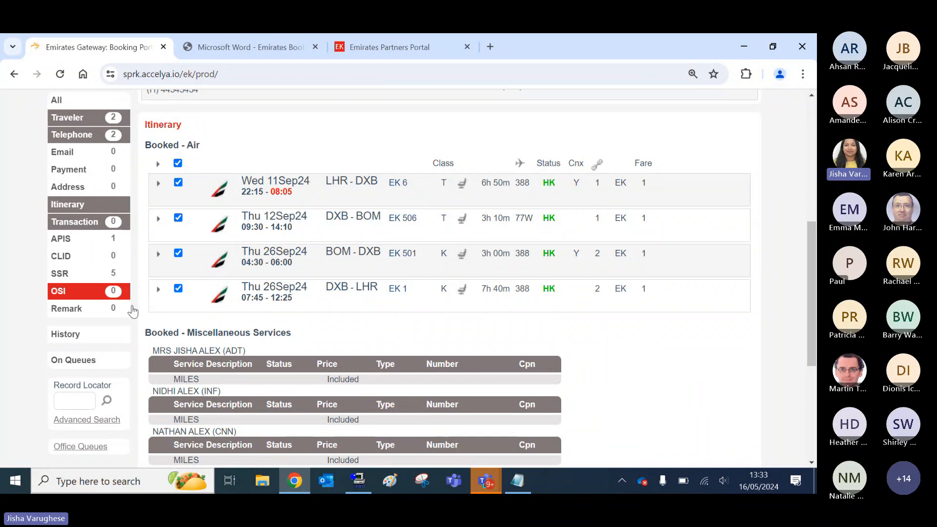
scroll(232, 211, down, 4)
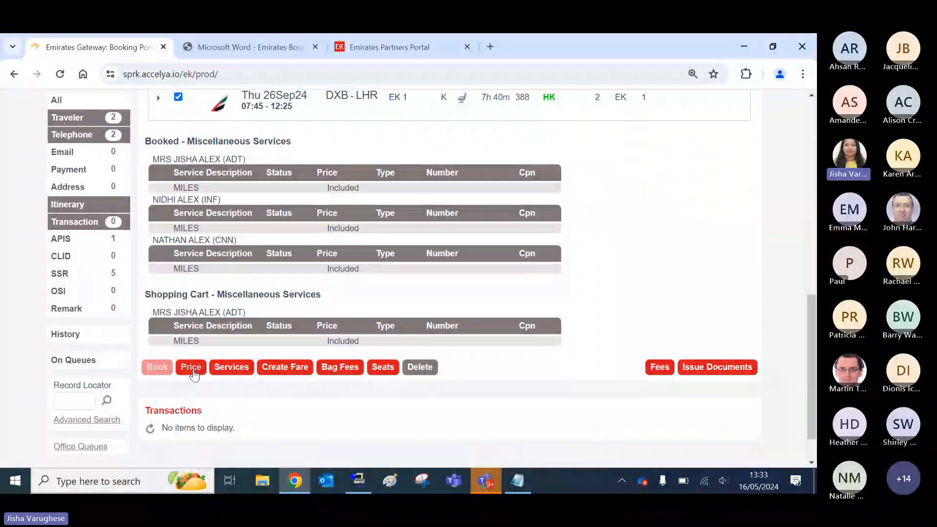
click(191, 367)
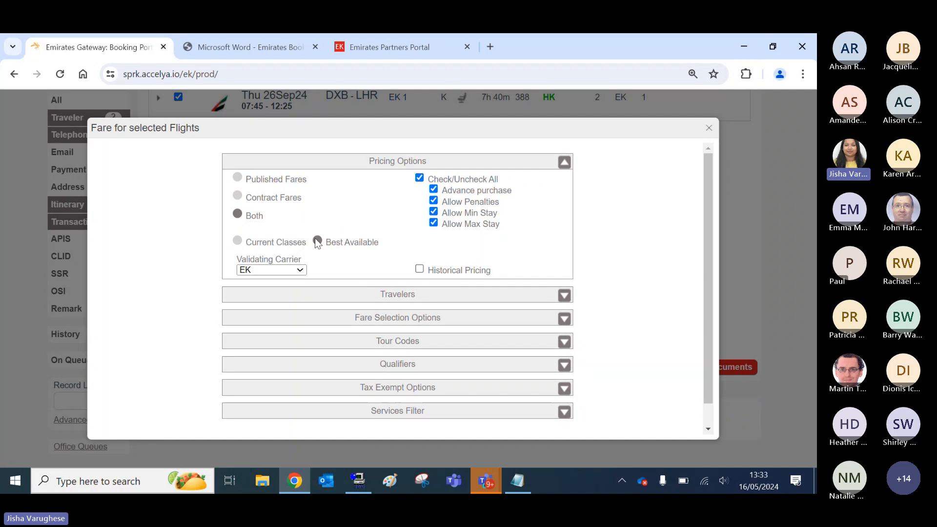
Price the selected flights using Current Classes, with both published and contract fares and EK as validating carrier
click(237, 241)
scroll(291, 276, down, 1)
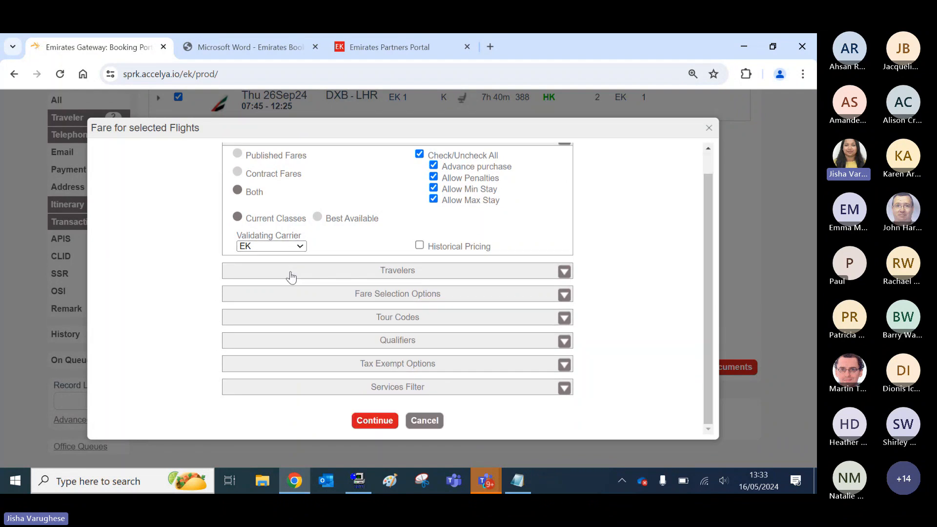
click(318, 216)
click(238, 218)
click(358, 421)
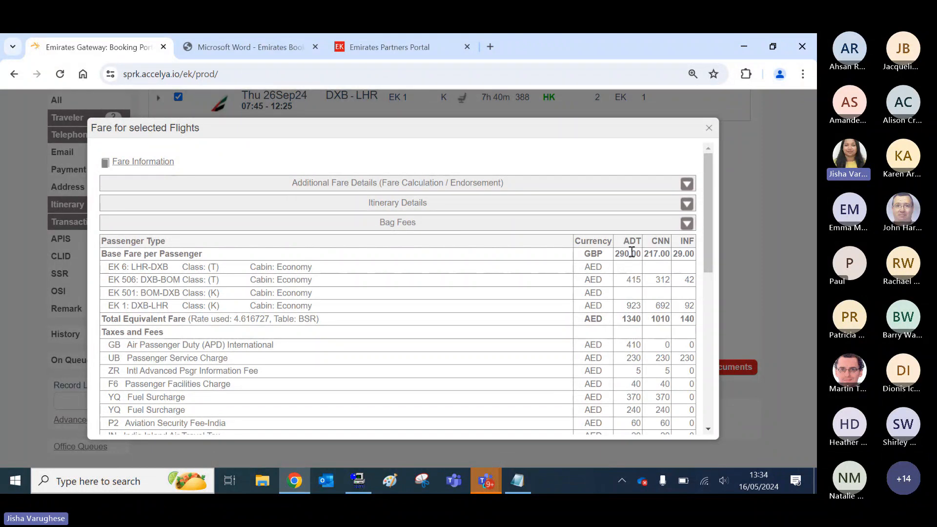
Review the priced fare and charges summary, allow rebooking anyway and store the fare
scroll(629, 259, down, 8)
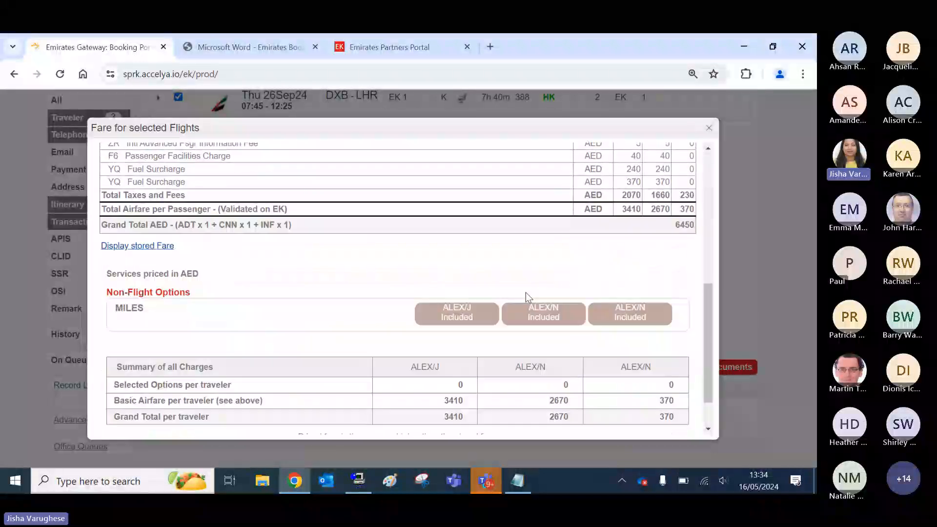
scroll(525, 291, down, 2)
click(346, 399)
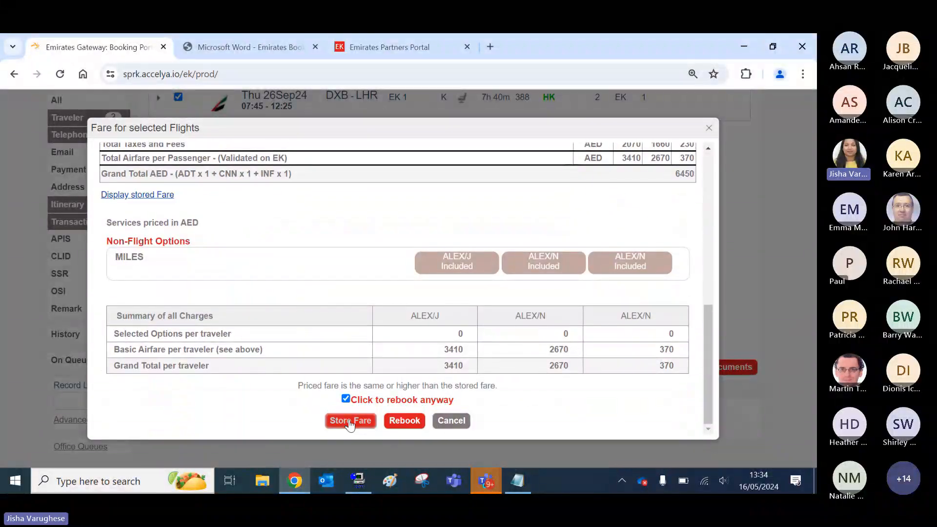
click(349, 421)
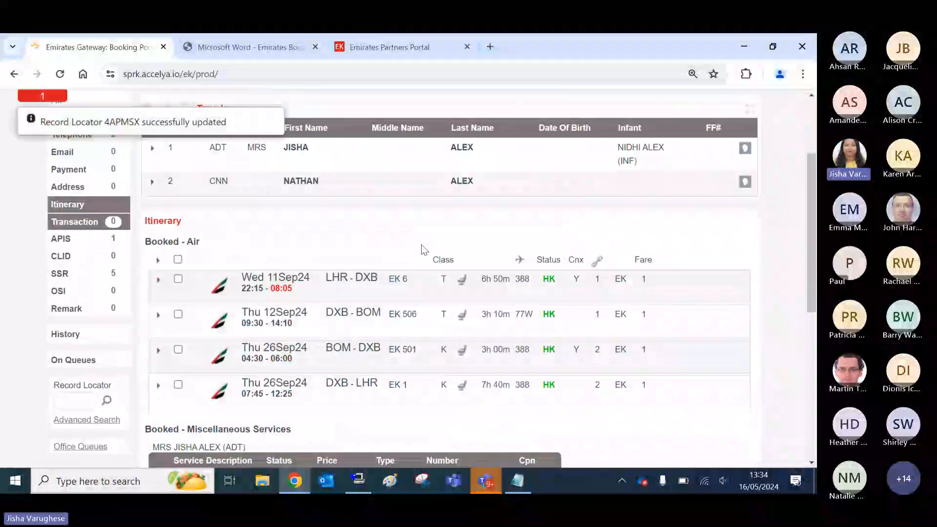
Start issuing documents for the reservation and select all three travelers
scroll(420, 248, down, 1)
mouse_move(750, 262)
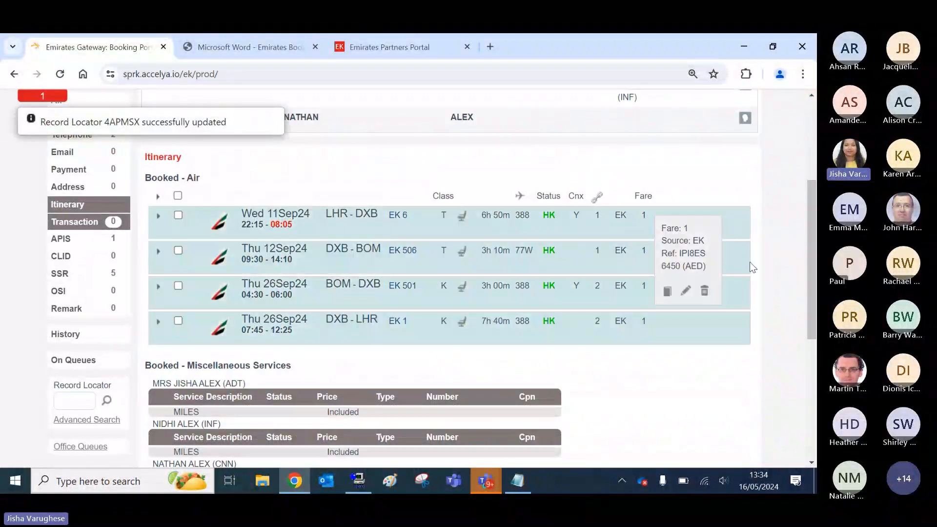
scroll(762, 338, down, 4)
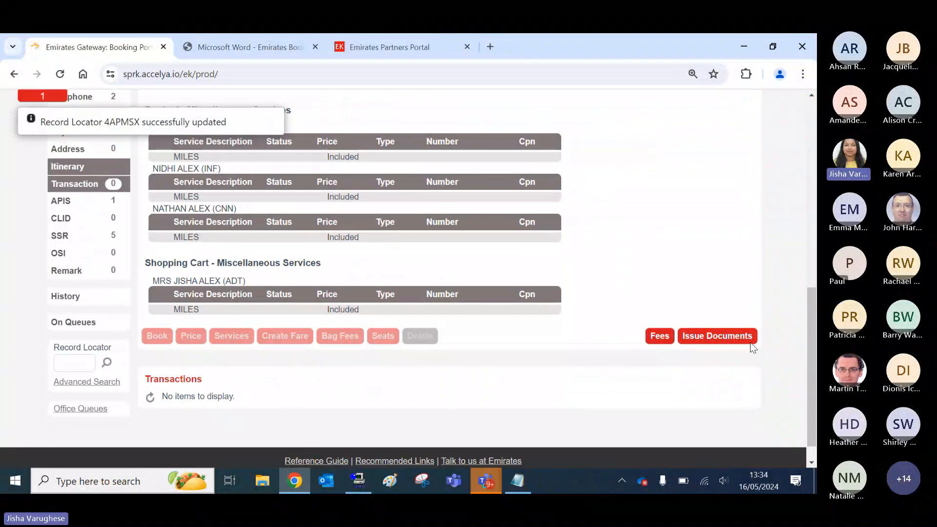
click(711, 340)
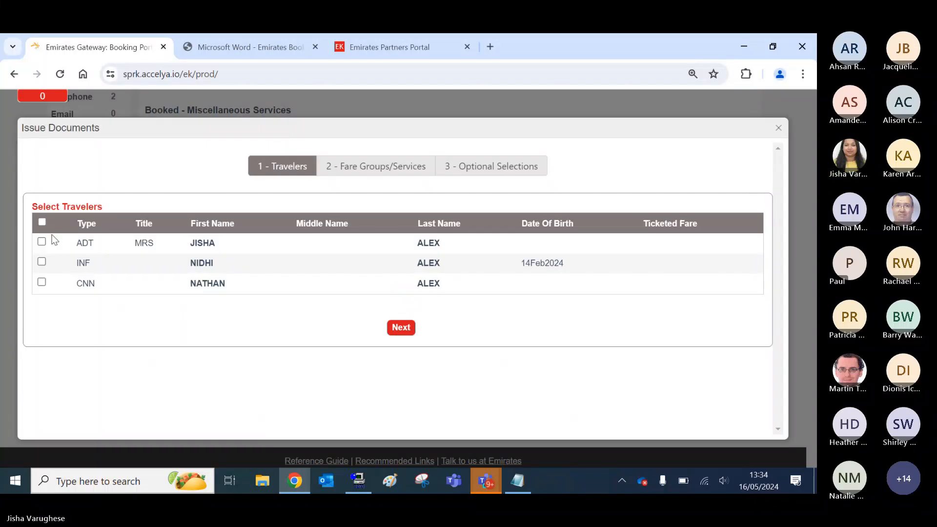
click(41, 222)
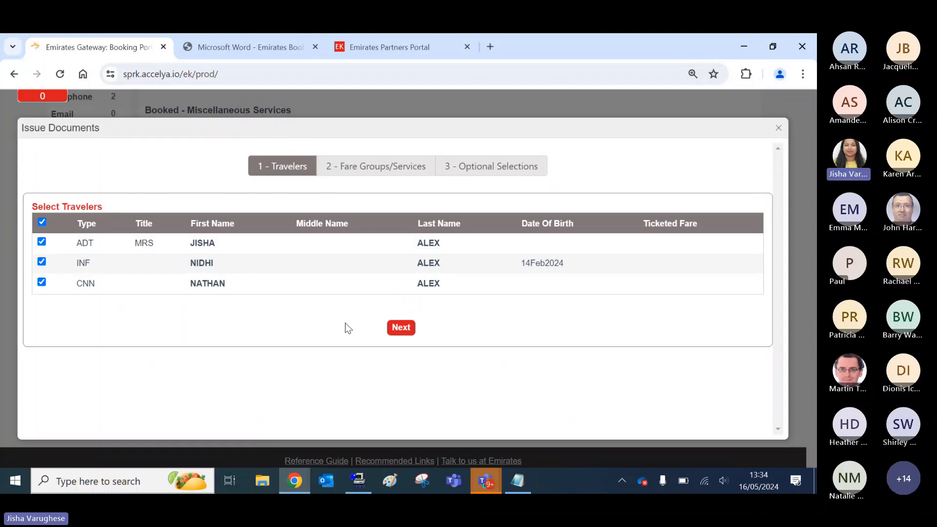
click(405, 327)
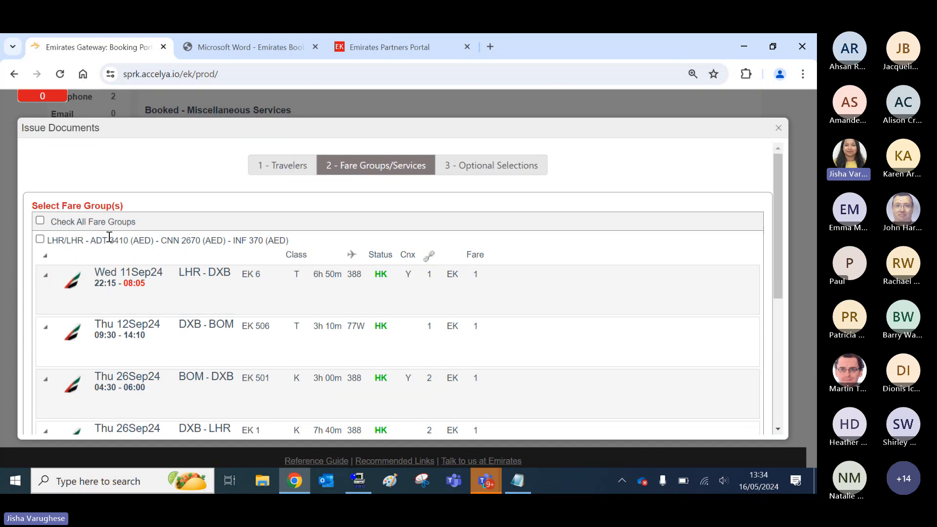
Select the LHR/LHR fare group without any miscellaneous services and continue to the optional selections
scroll(178, 238, down, 1)
click(66, 161)
scroll(365, 287, down, 5)
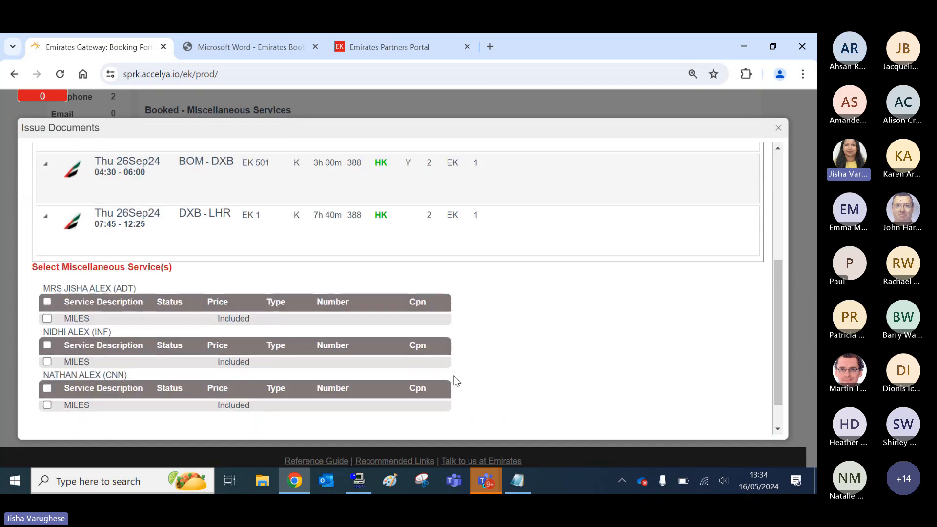
click(420, 412)
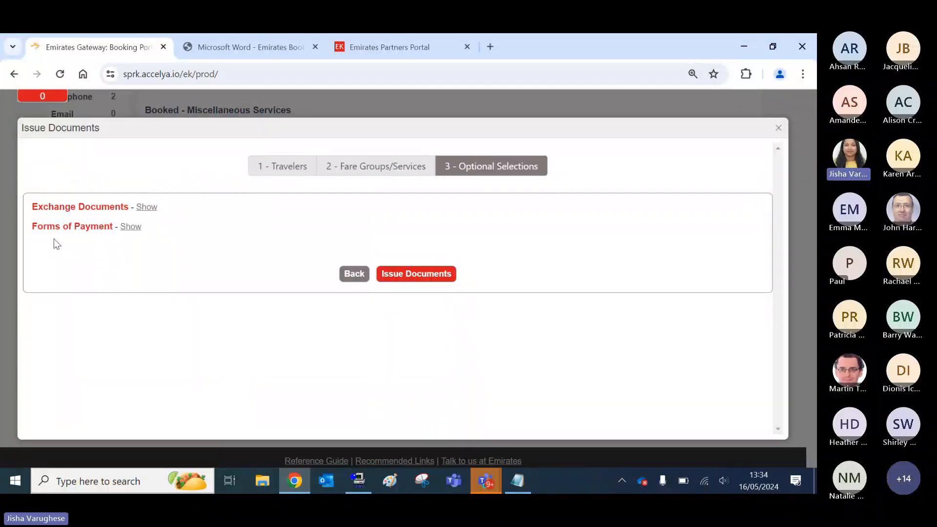
Show the forms of payment, switch from credit card to CASH and issue the documents
click(130, 227)
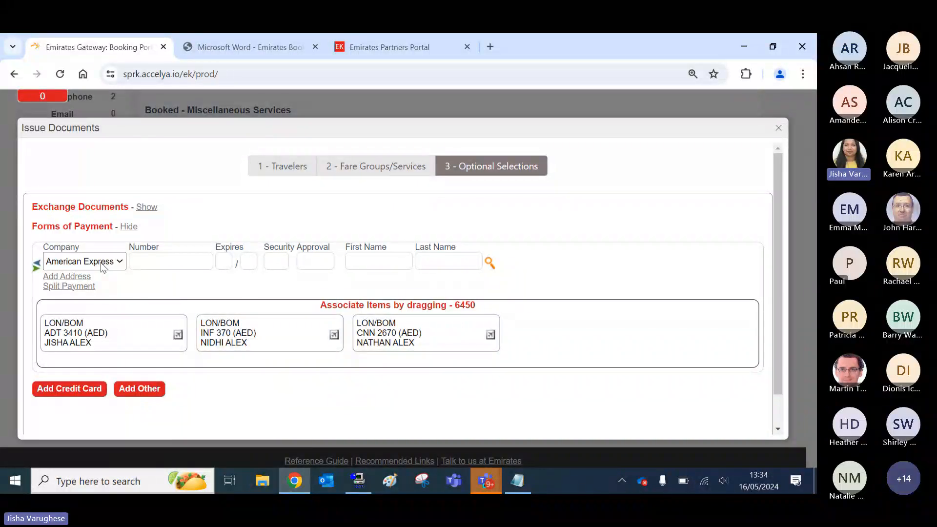
click(103, 264)
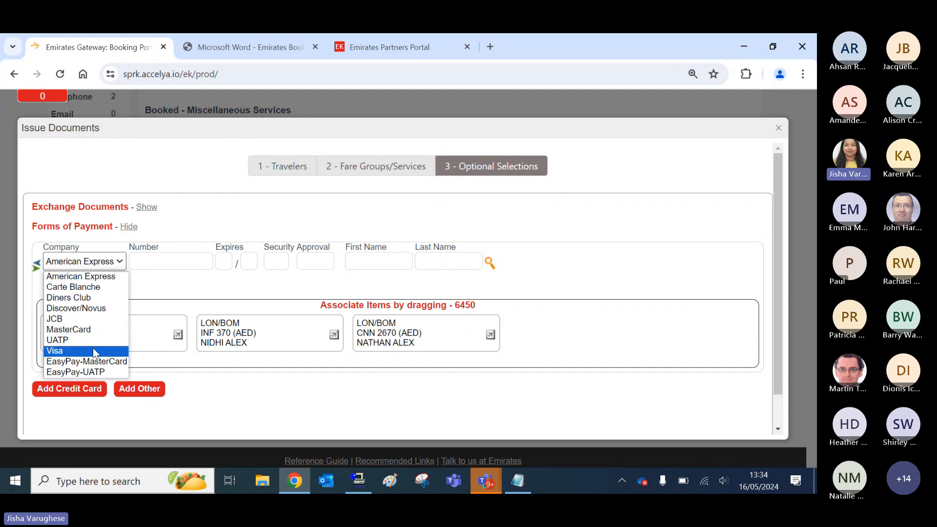
click(186, 295)
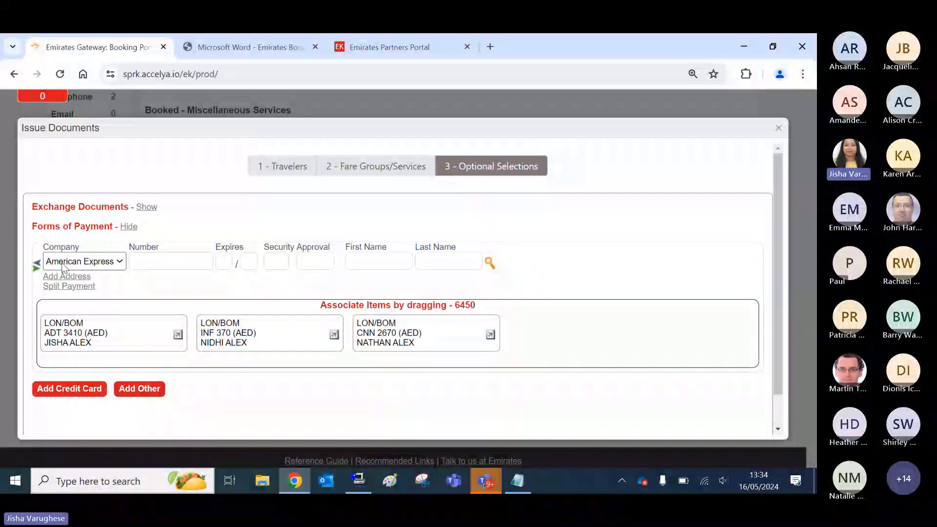
click(36, 265)
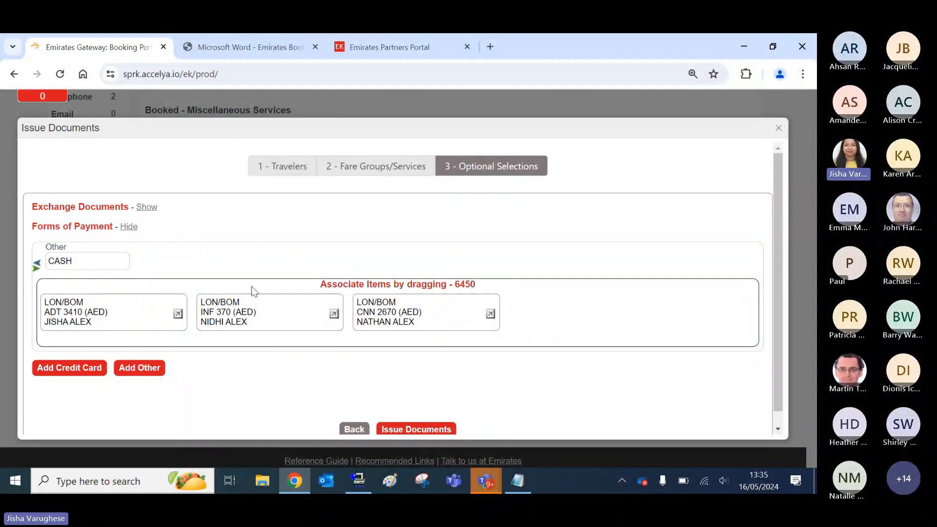
scroll(244, 291, down, 1)
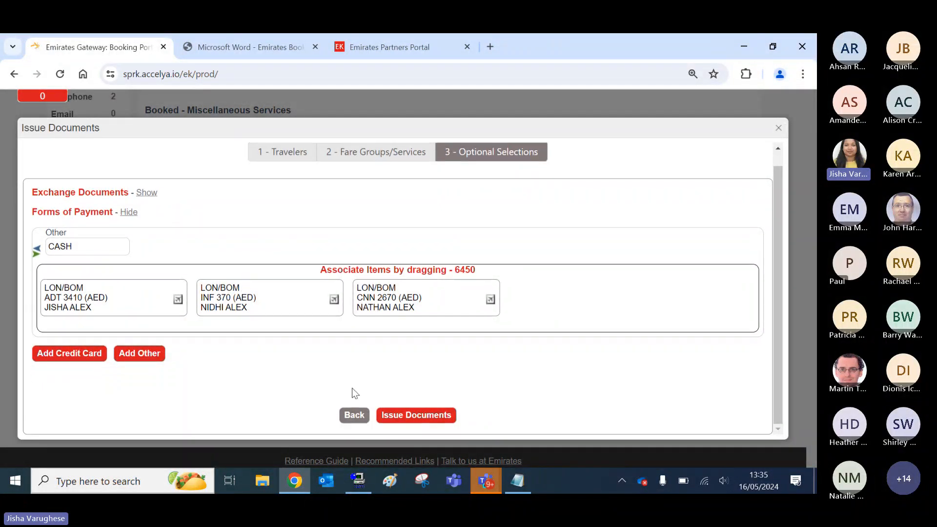
click(416, 415)
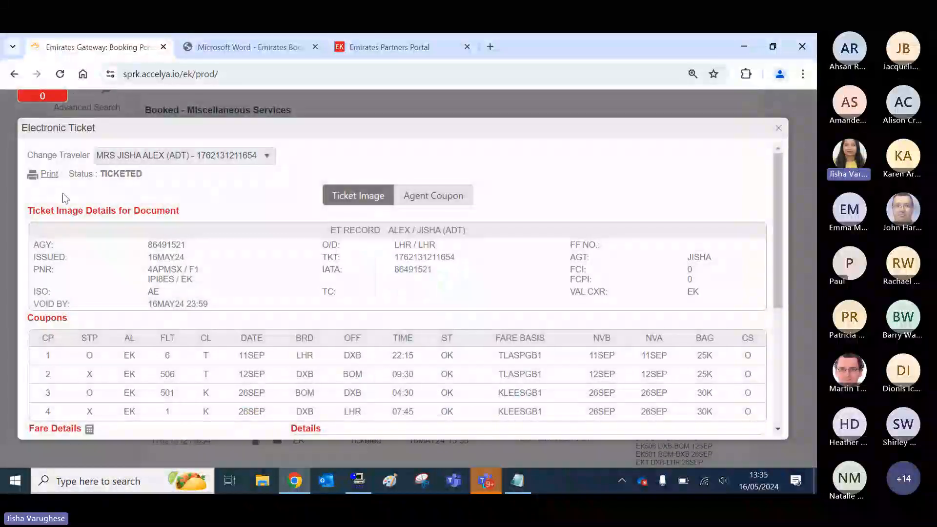
Check the traveler choices on the electronic ticket and examine the adult's ticket details, coupons, fare breakdown and form of payment
click(164, 160)
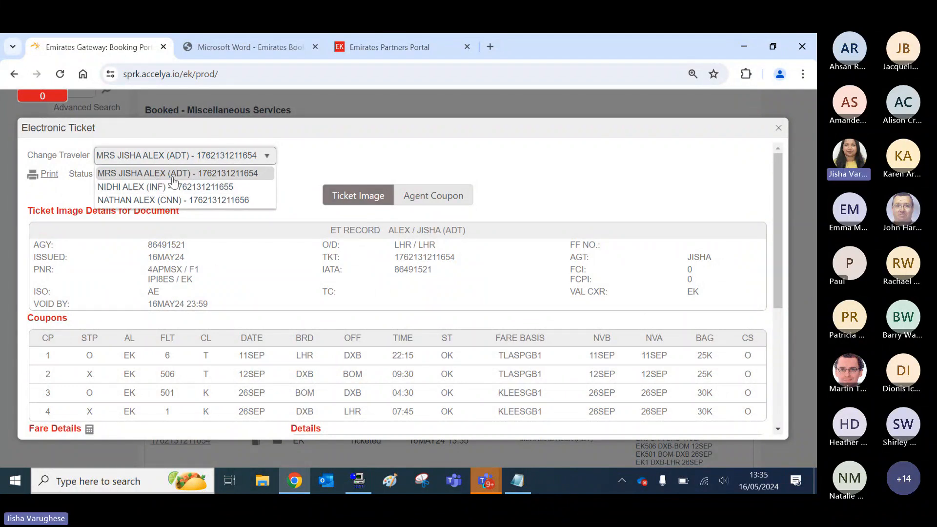
click(328, 152)
scroll(344, 264, down, 1)
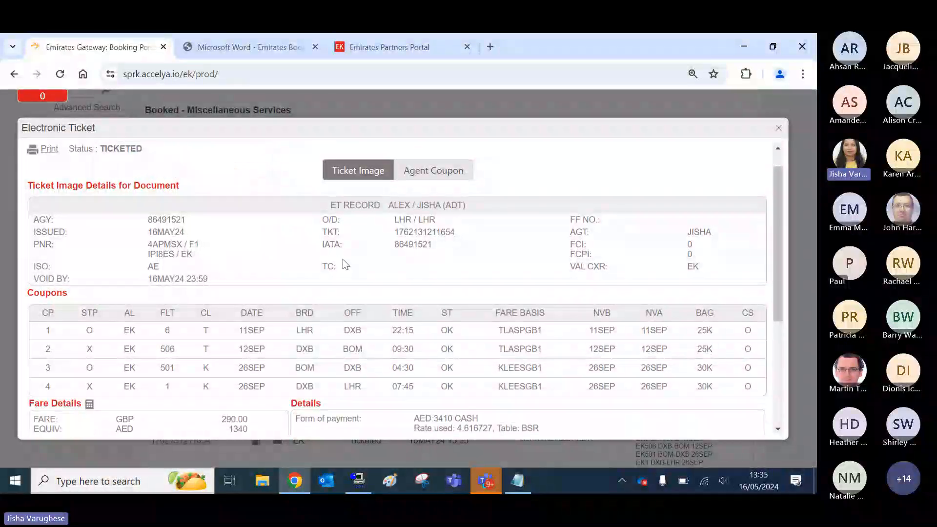
scroll(345, 263, down, 1)
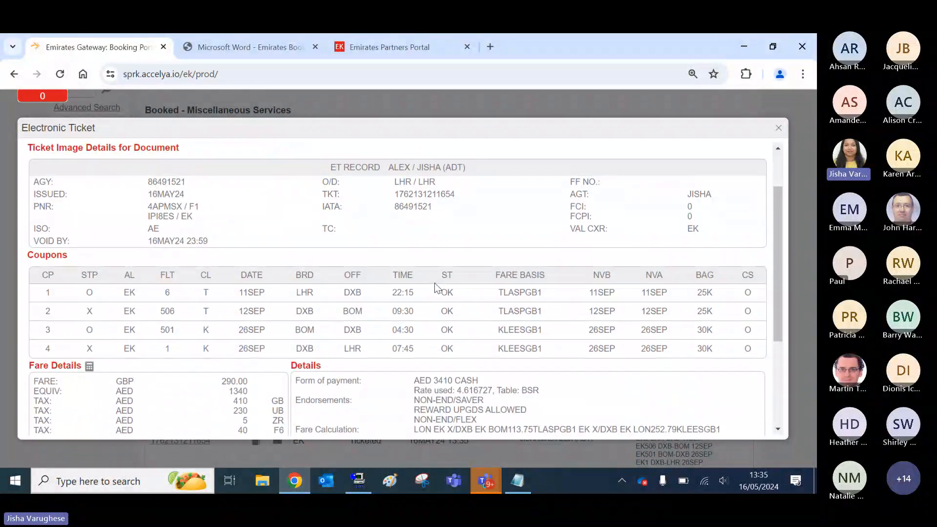
scroll(436, 288, up, 2)
scroll(432, 288, down, 2)
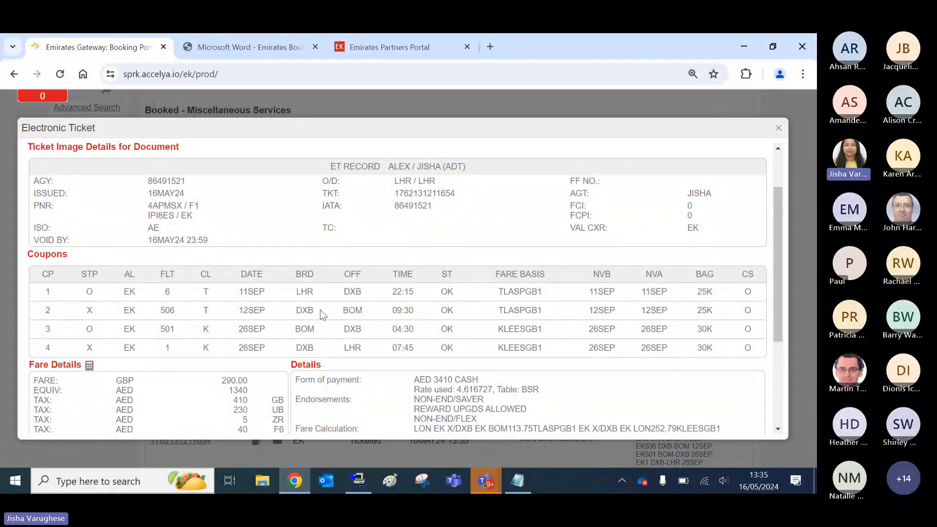
scroll(645, 376, down, 2)
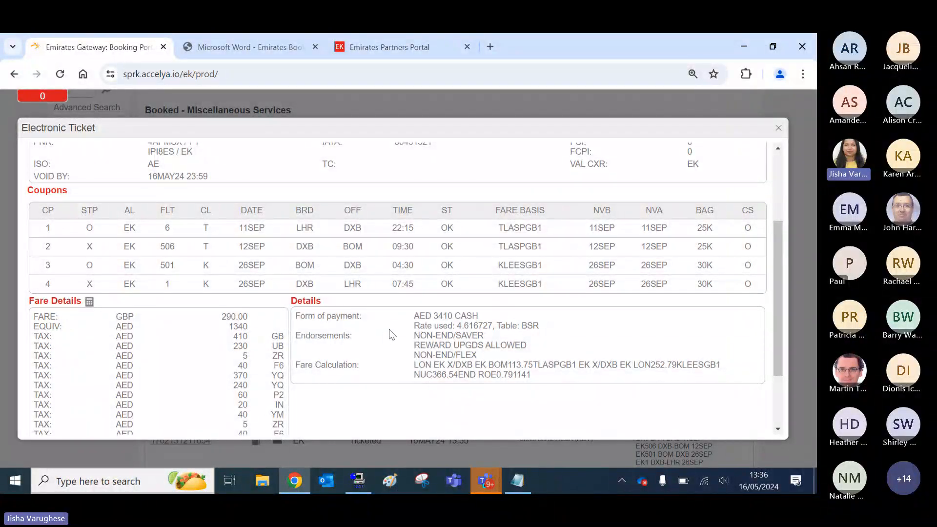
Examine the rest of the adult's fare breakdown, close the electronic ticket and review the reservation's ticket transactions
scroll(398, 327, down, 2)
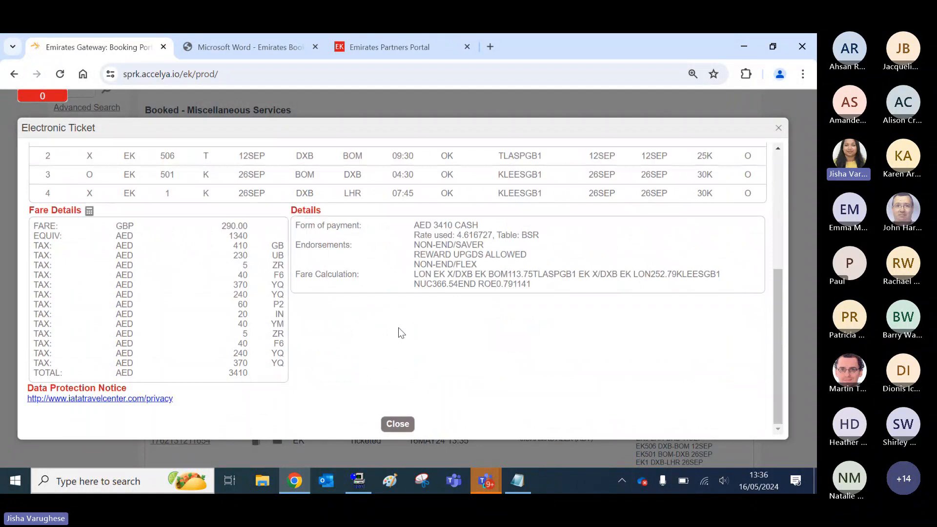
click(398, 424)
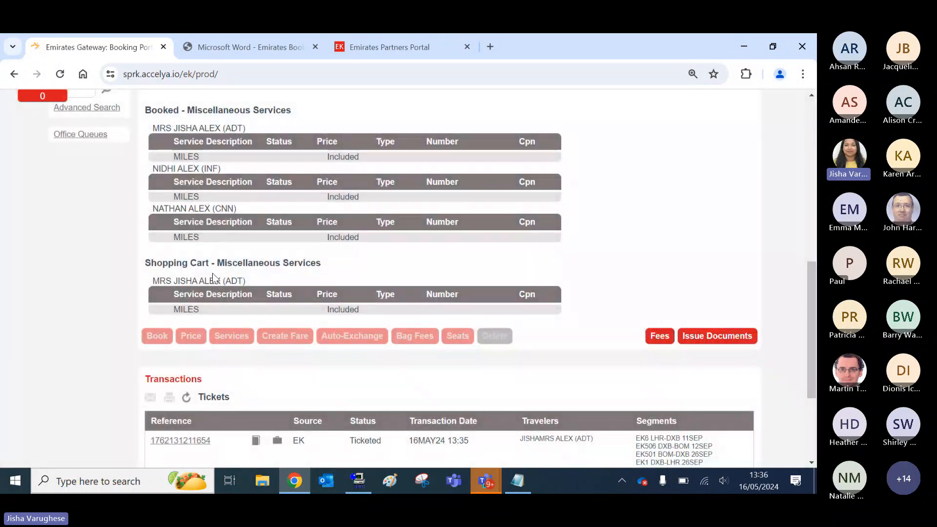
scroll(212, 273, down, 3)
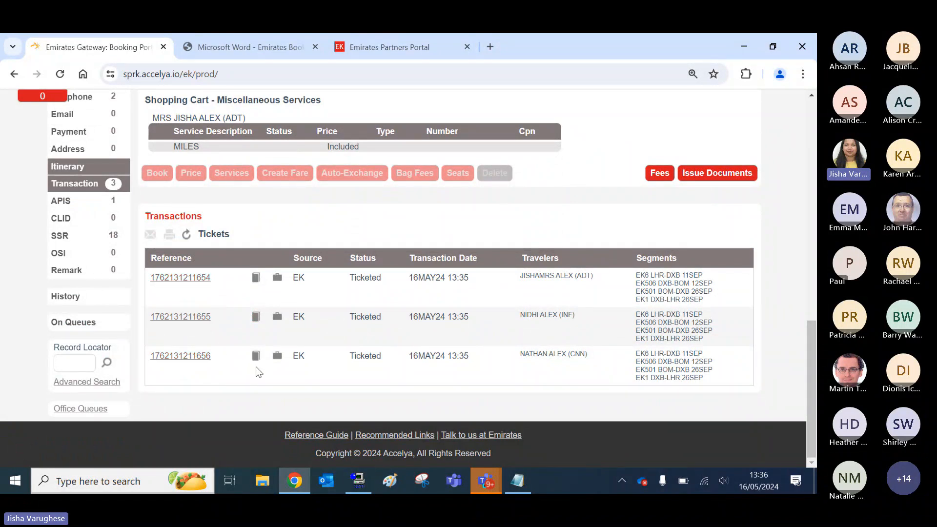
Reopen the adult's ticket from the transactions and examine its ticket image, agent coupon, payment details and available ticket actions
click(166, 279)
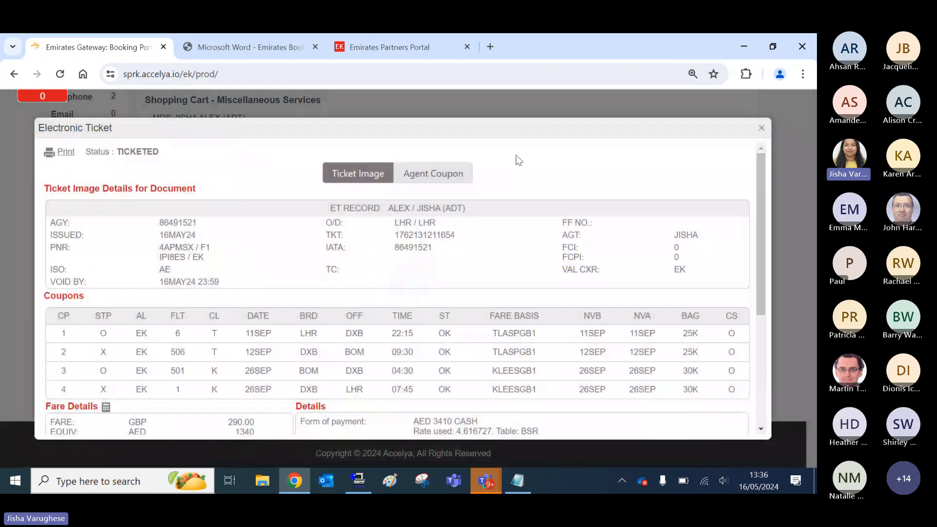
scroll(614, 385, down, 1)
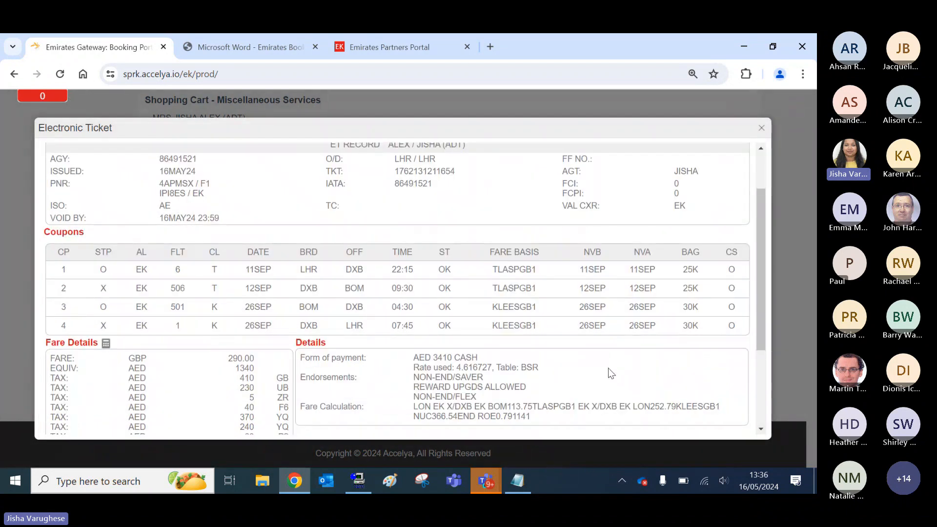
scroll(608, 368, up, 1)
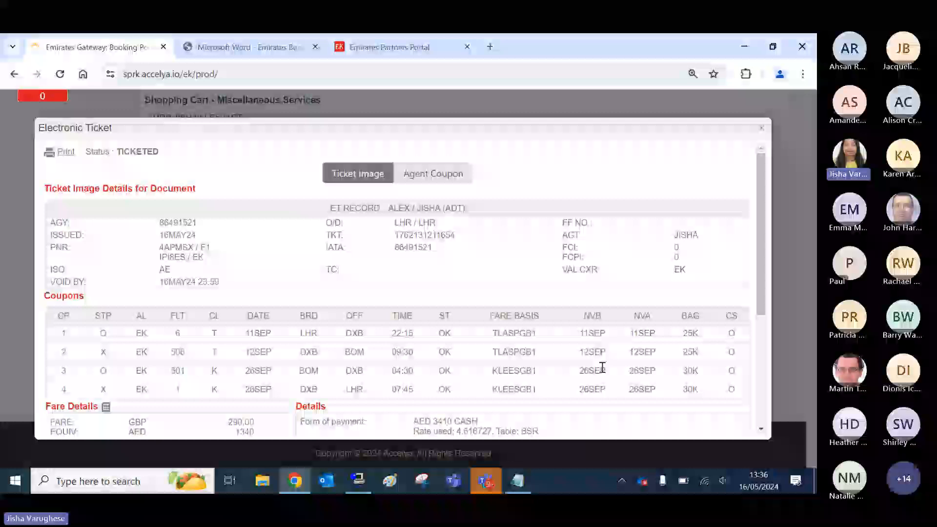
click(449, 183)
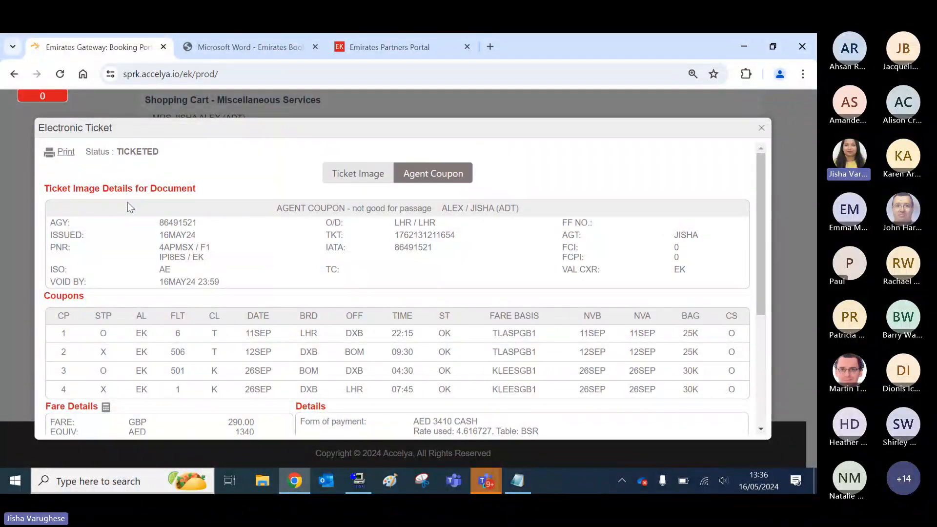
scroll(127, 202, down, 3)
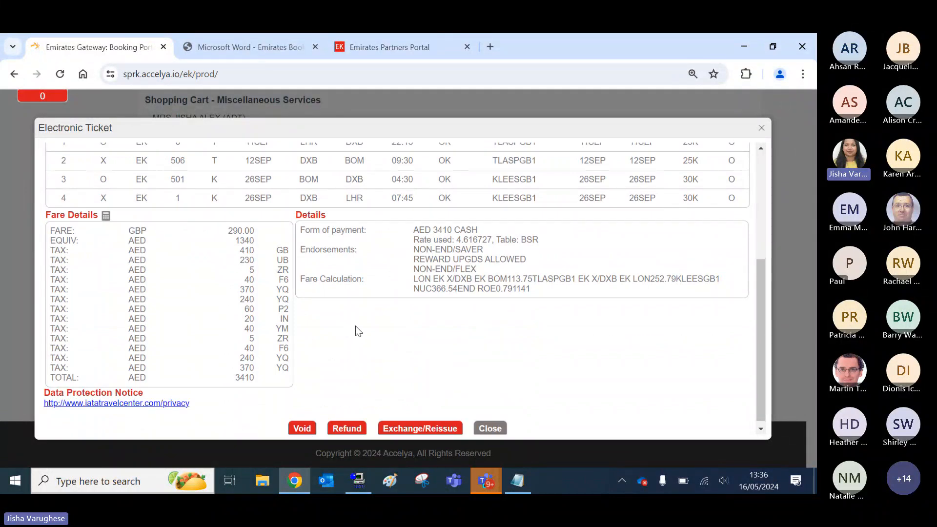
scroll(312, 386, down, 1)
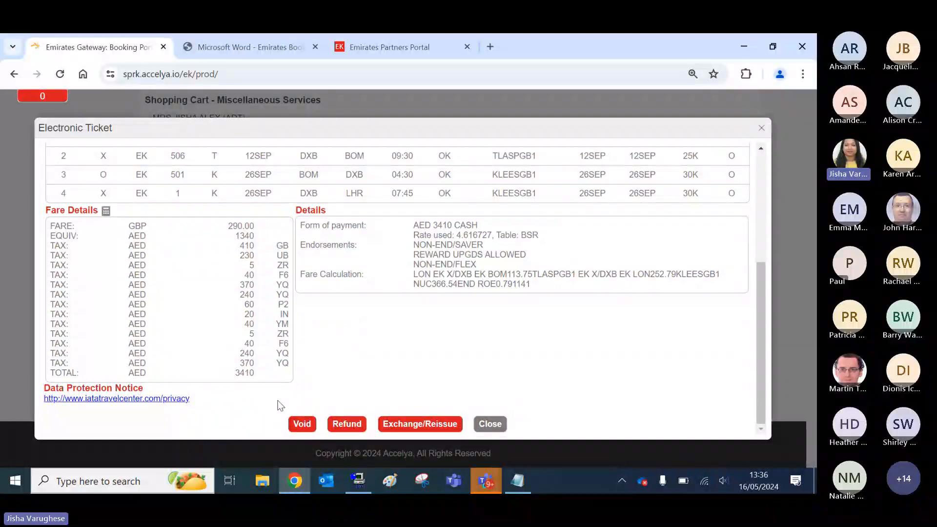
Void the adult's ticket by submitting and confirming the void authorization request, and close the void results
click(302, 424)
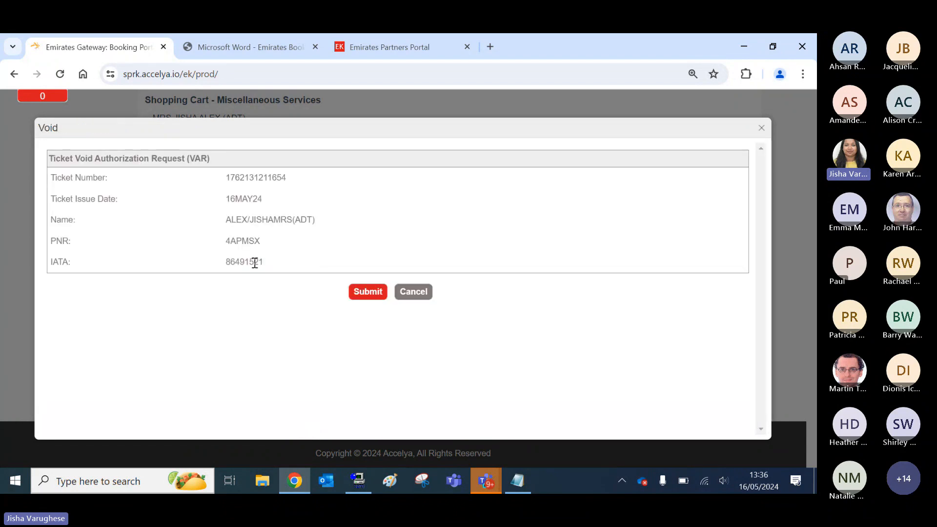
click(370, 294)
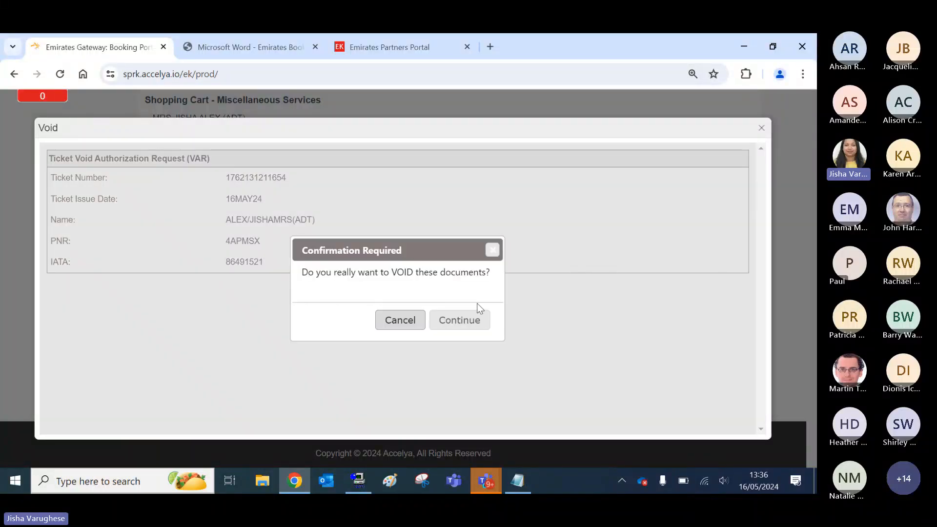
click(461, 321)
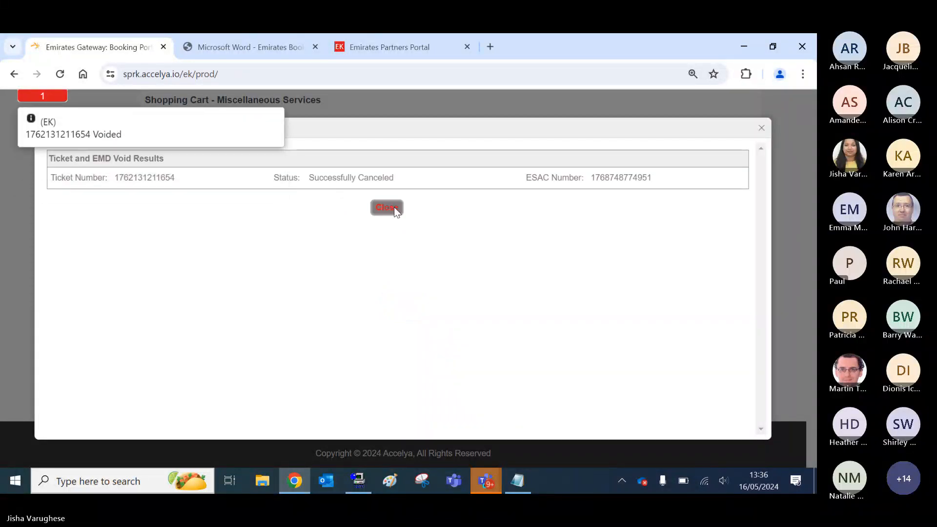
click(387, 207)
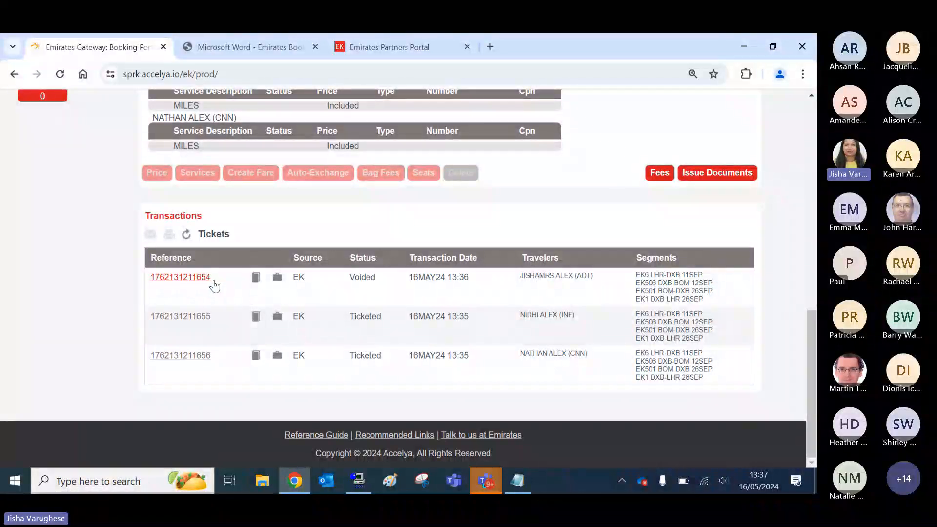
Split the adult traveler with the infant off into a separate reservation and confirm the split
scroll(256, 346, up, 15)
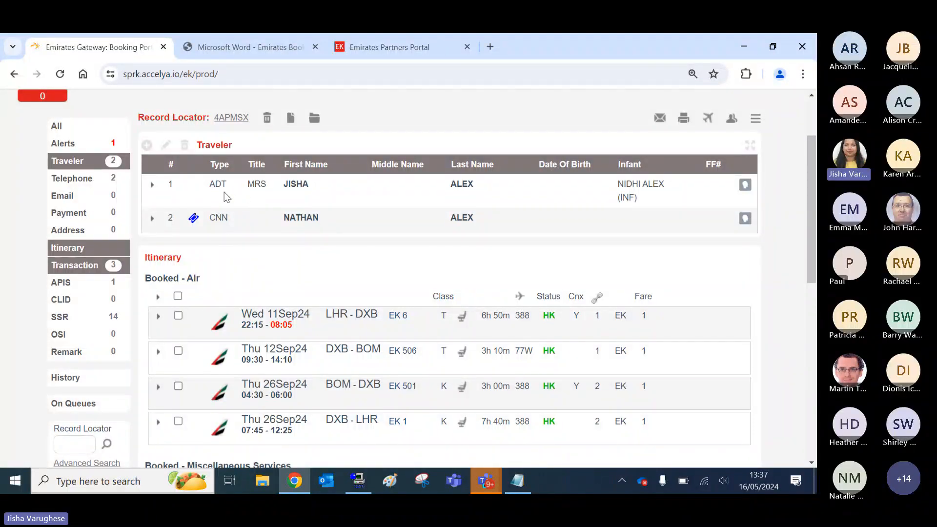
click(251, 194)
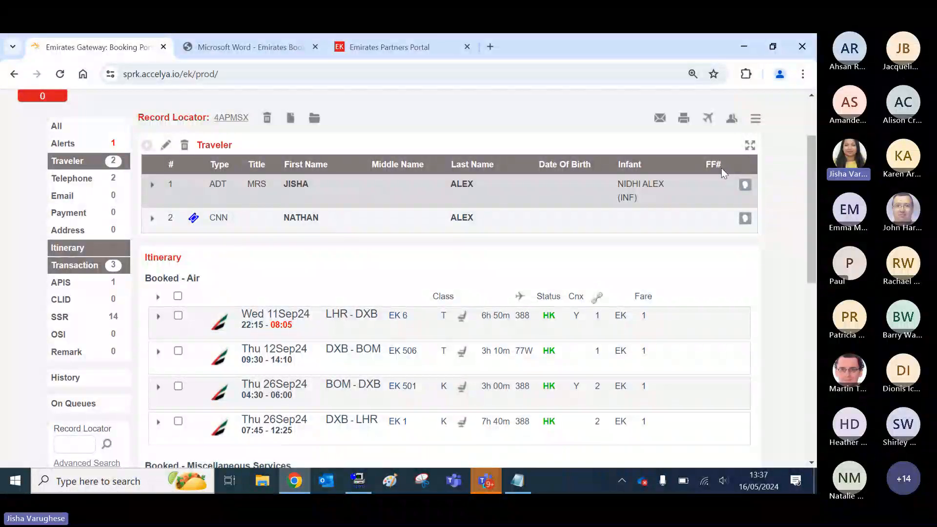
click(749, 147)
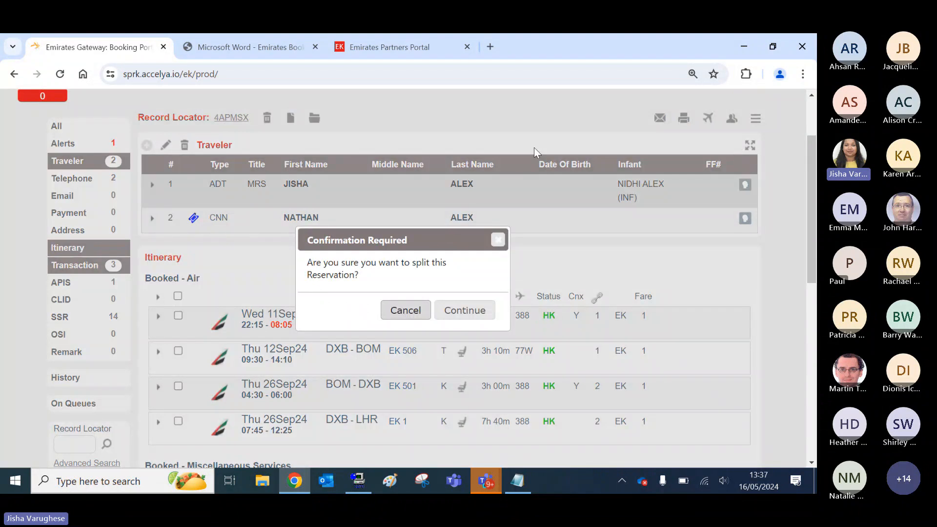
click(477, 314)
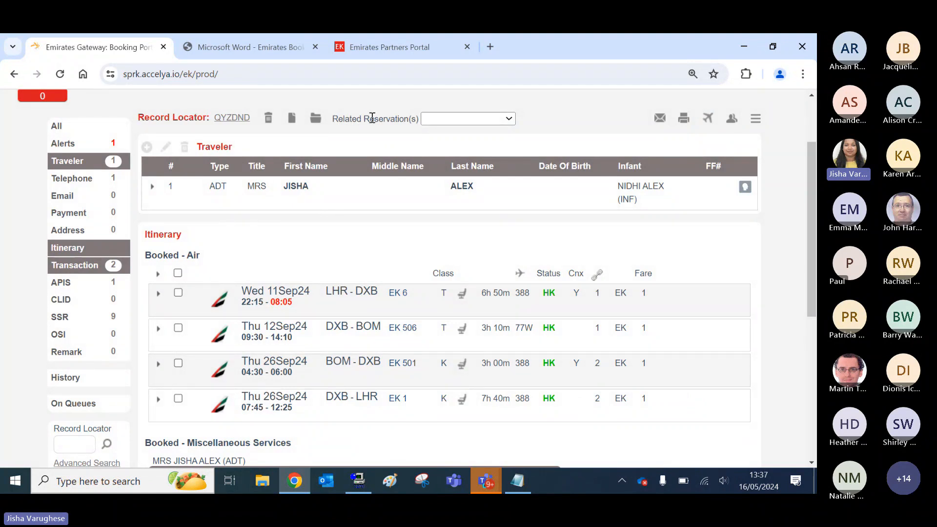
Open the related master reservation from the split reservation and accept losing any unsubmitted changes
click(466, 119)
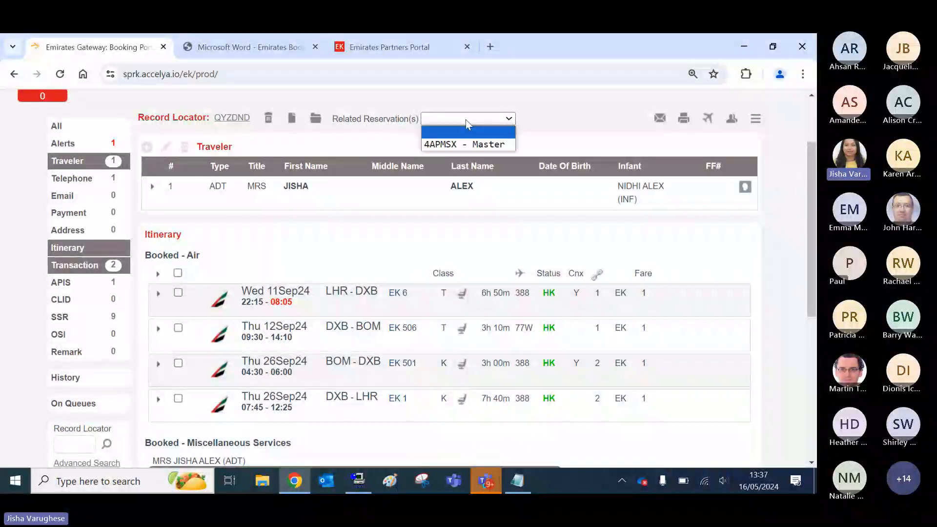
click(467, 142)
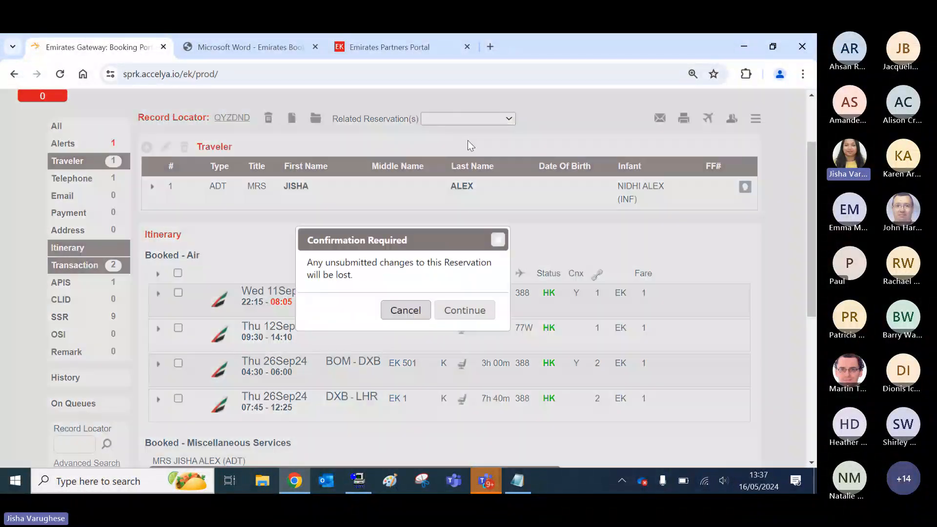
click(469, 310)
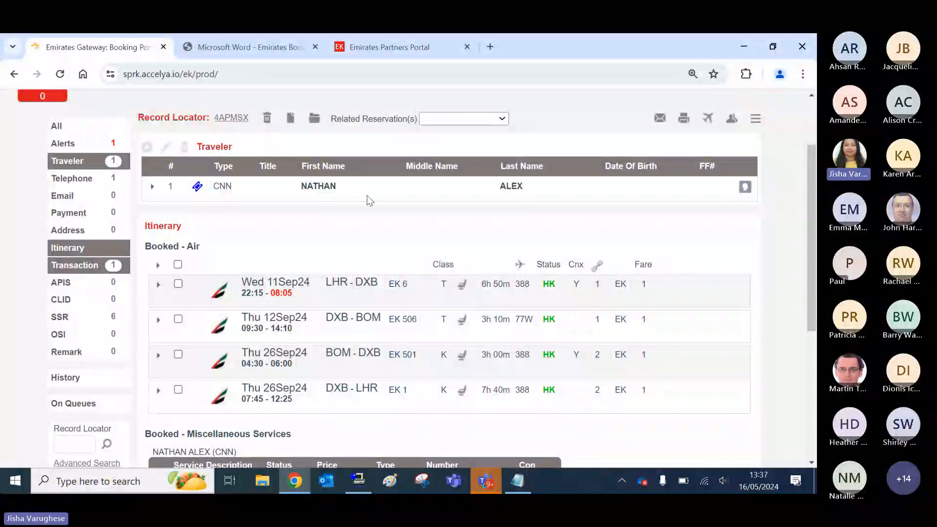
Review the child's itinerary in the master reservation and show its APIS section
scroll(293, 226, down, 1)
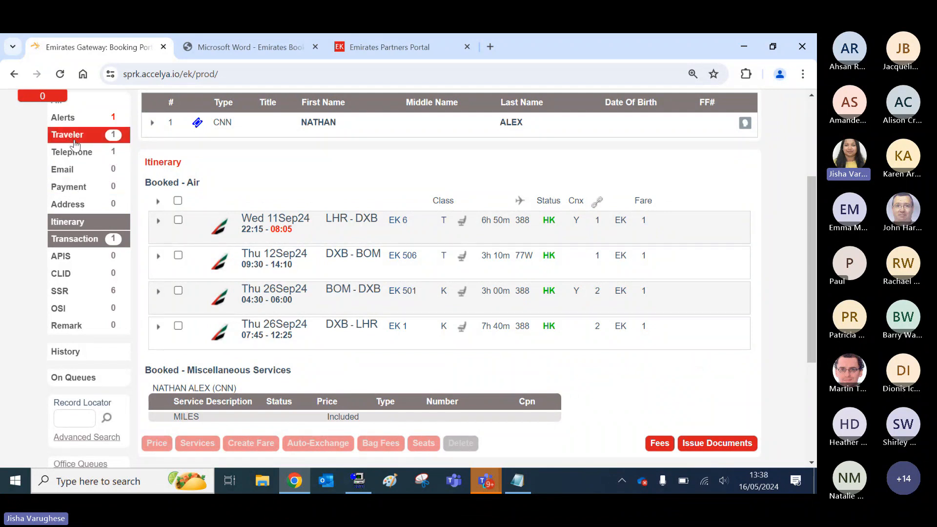
scroll(81, 209, down, 1)
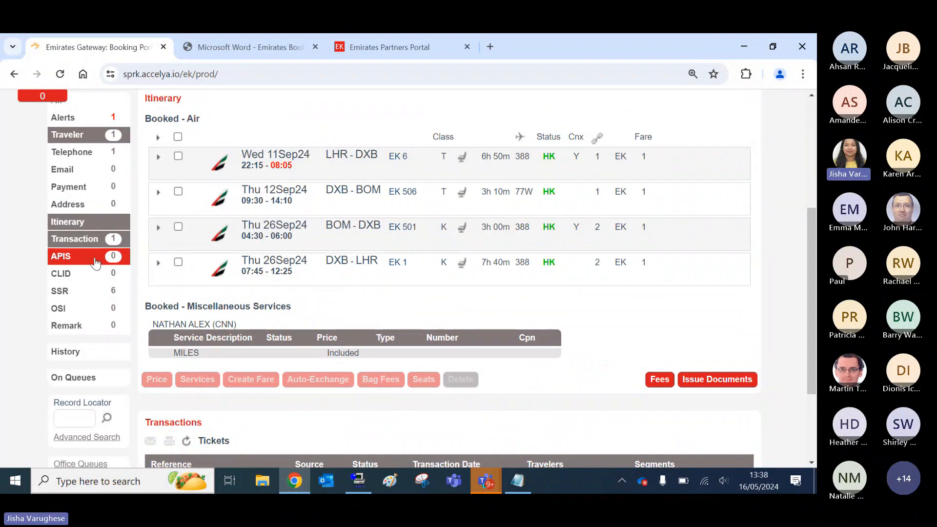
click(91, 264)
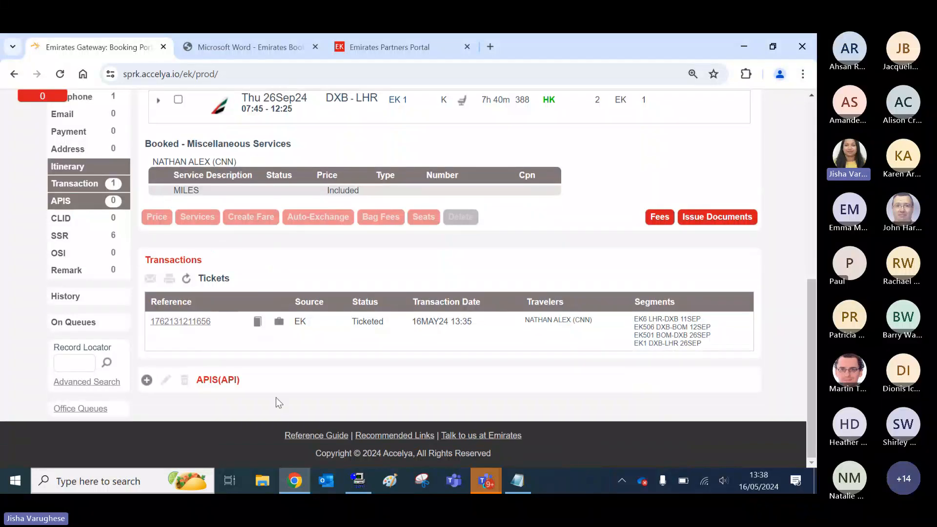
Start an APIS Picture ID entry with document type Passport for the child traveler, and close the form without submitting it
click(147, 380)
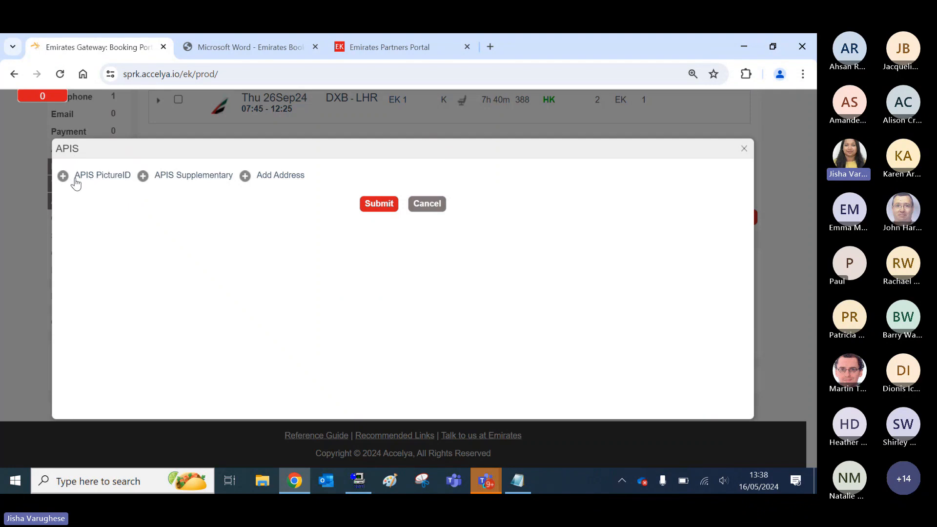
click(63, 176)
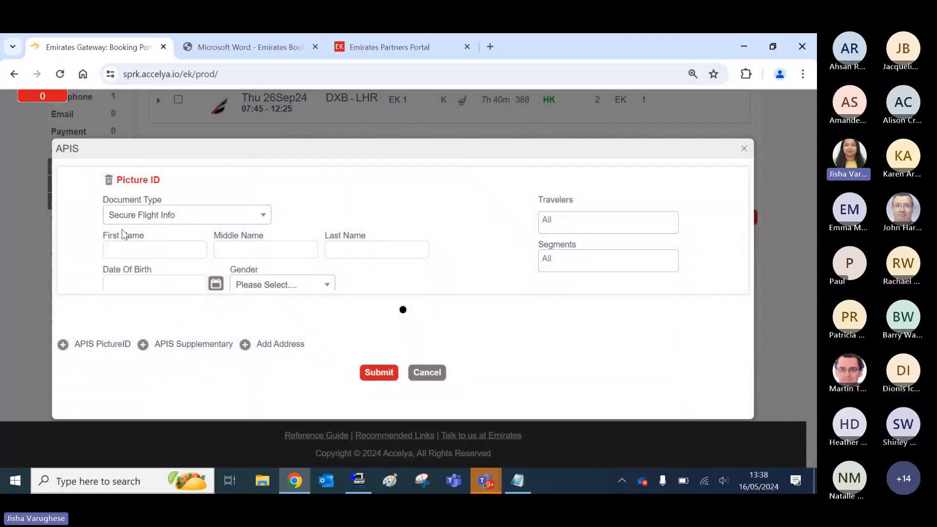
click(154, 215)
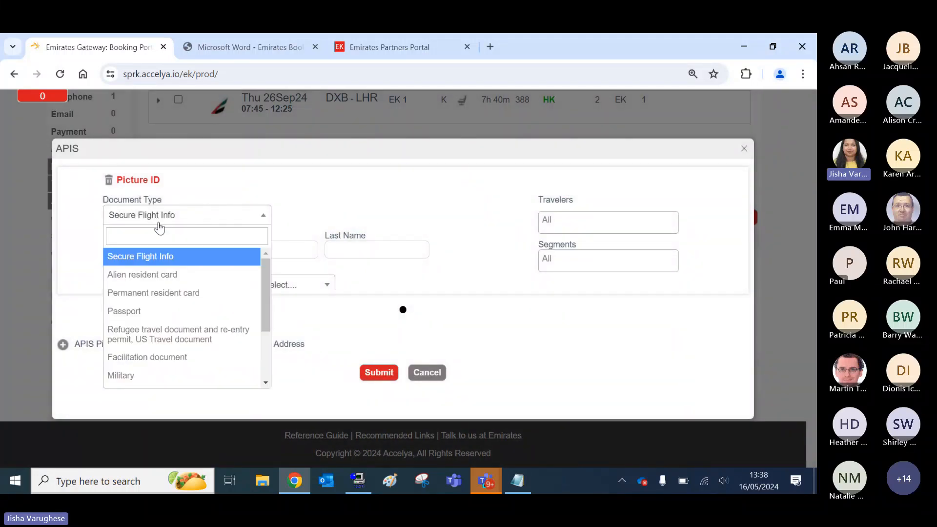
click(133, 313)
click(575, 220)
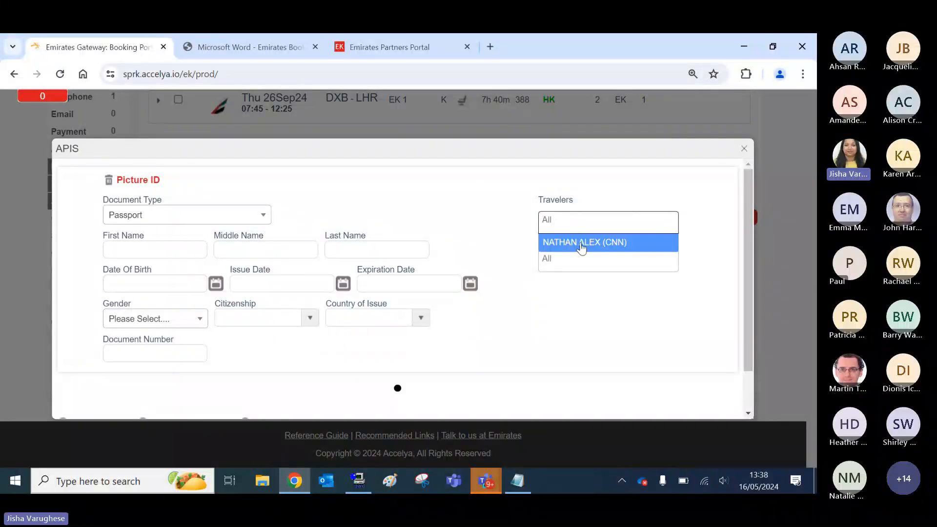
click(581, 243)
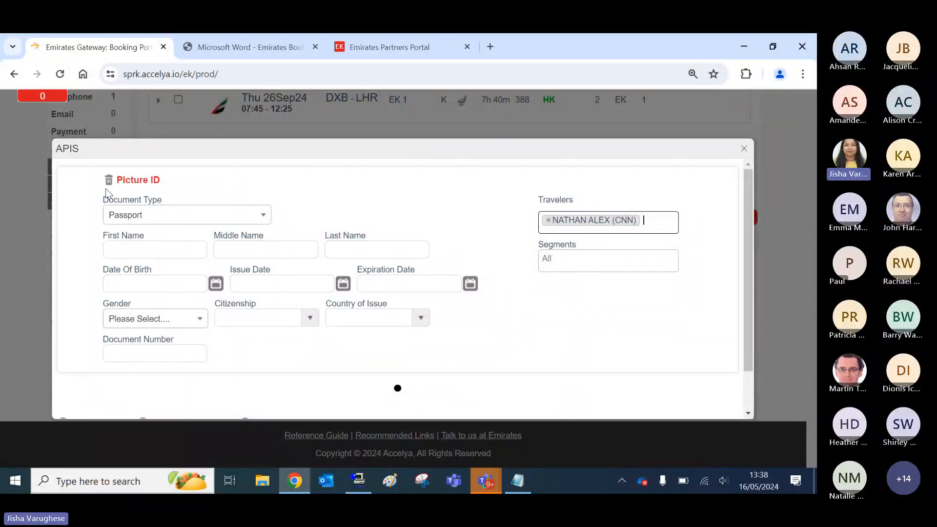
scroll(349, 334, down, 2)
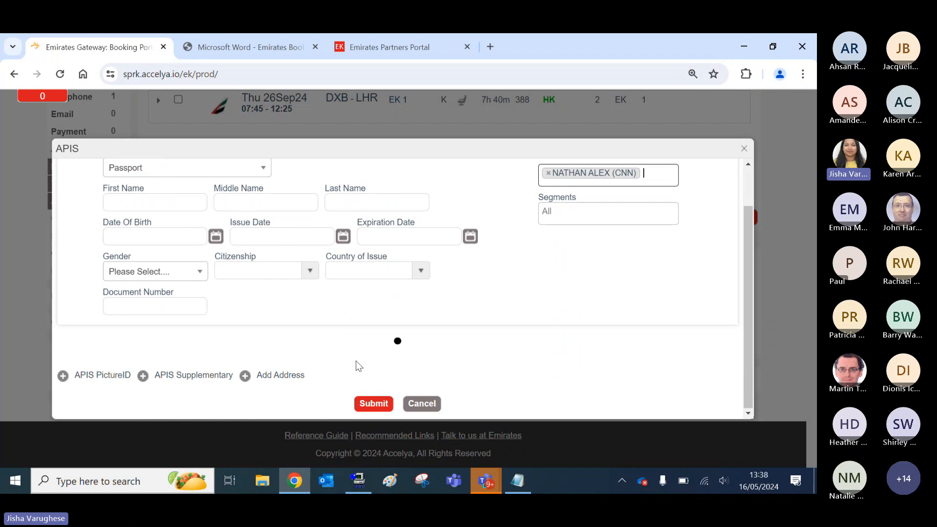
click(743, 148)
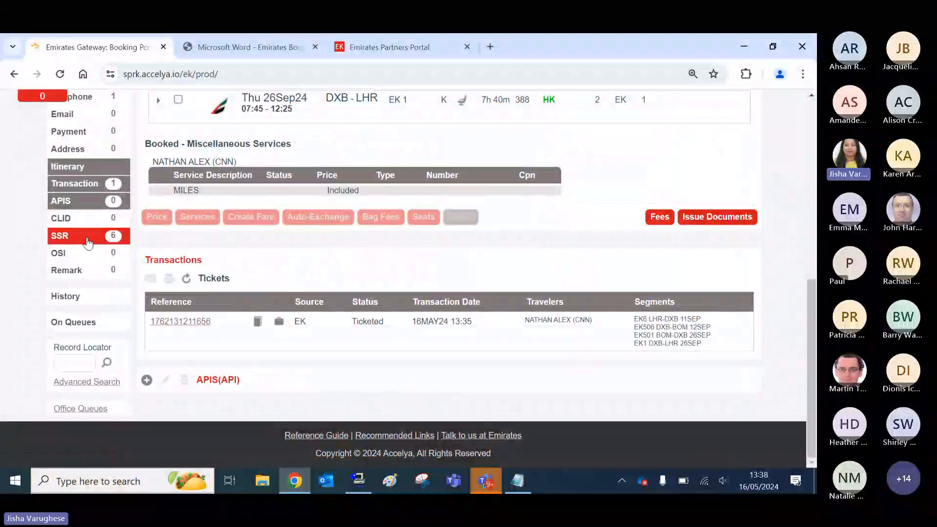
Add a special service request with code WCHR (wheelchair for ramp) to the child's reservation and submit it
click(59, 236)
scroll(245, 256, down, 3)
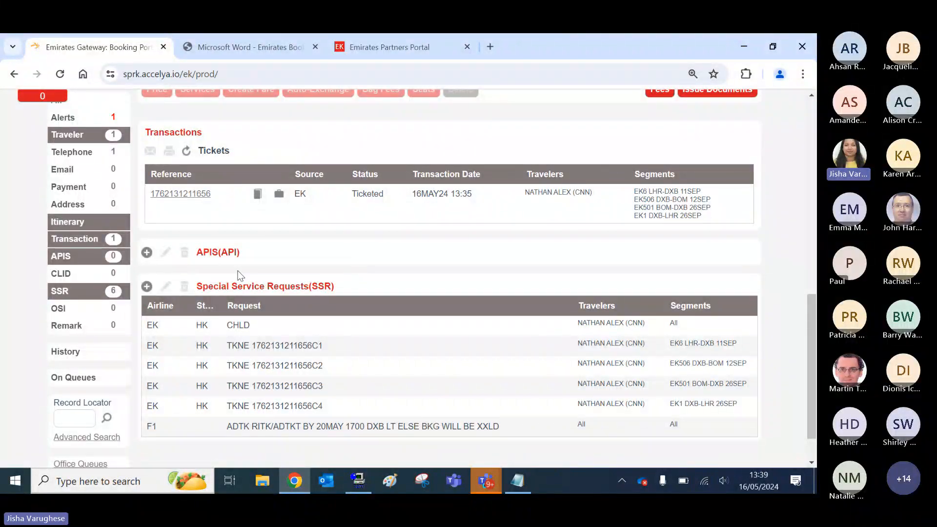
click(147, 287)
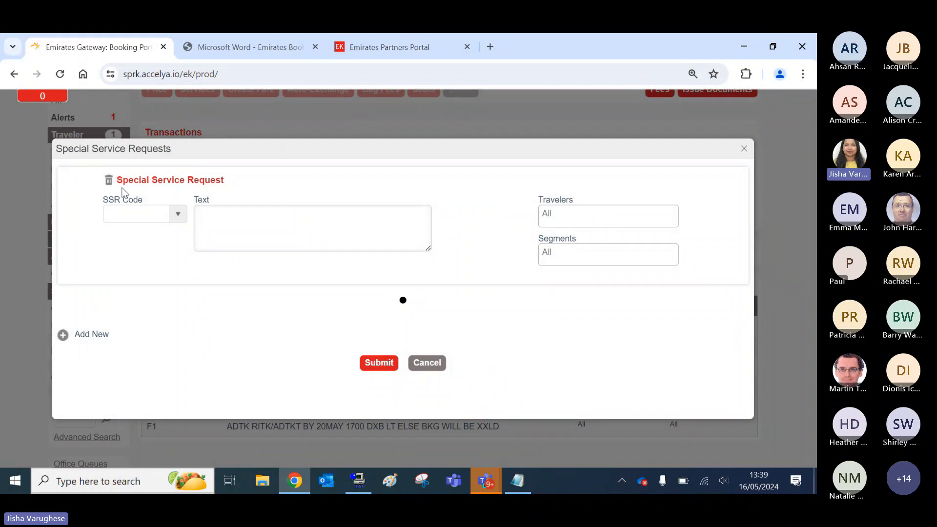
click(141, 214)
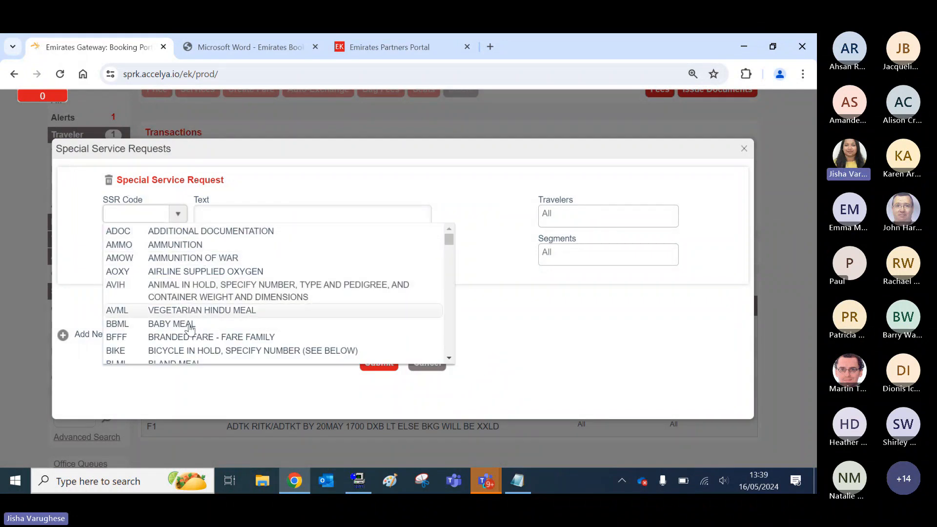
scroll(195, 312, down, 5)
scroll(188, 277, up, 6)
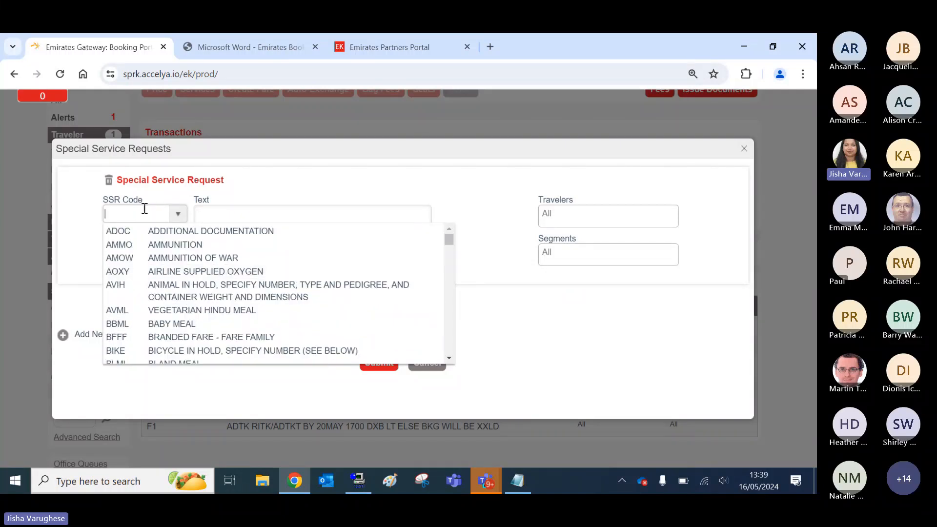
text(WCH)
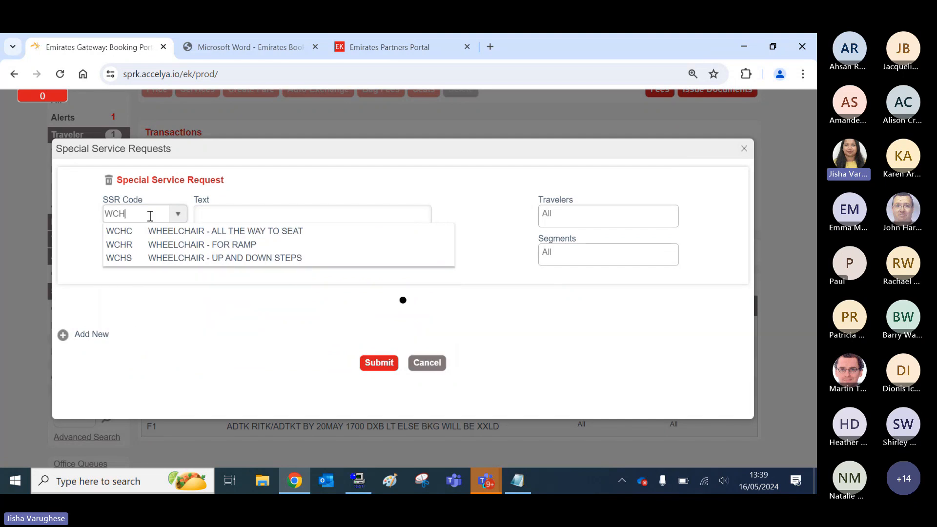
click(157, 245)
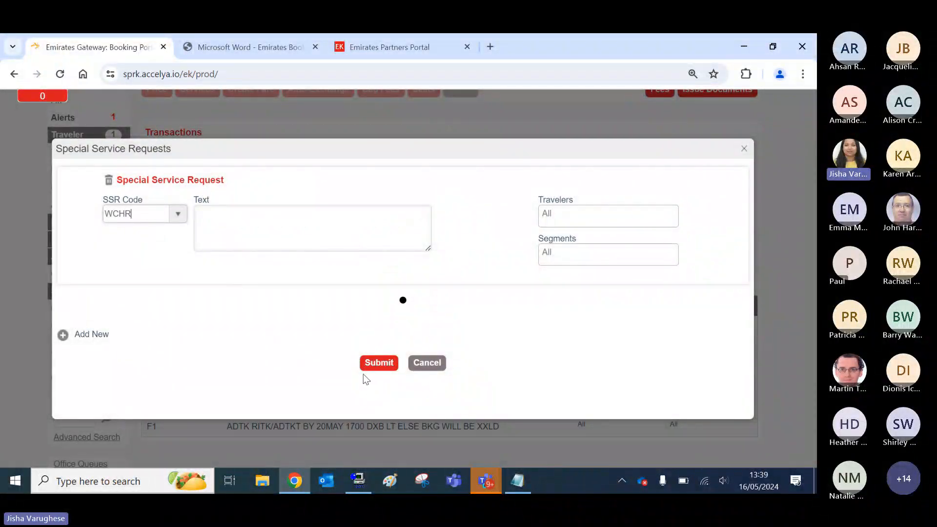
click(373, 364)
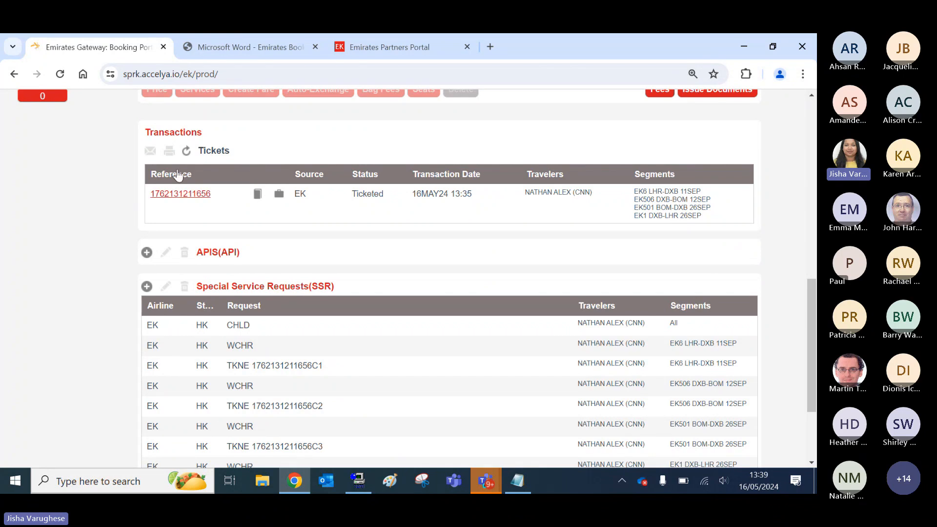
Open the office queues and review the list of active queues and their counts
scroll(204, 218, up, 1)
scroll(205, 219, up, 5)
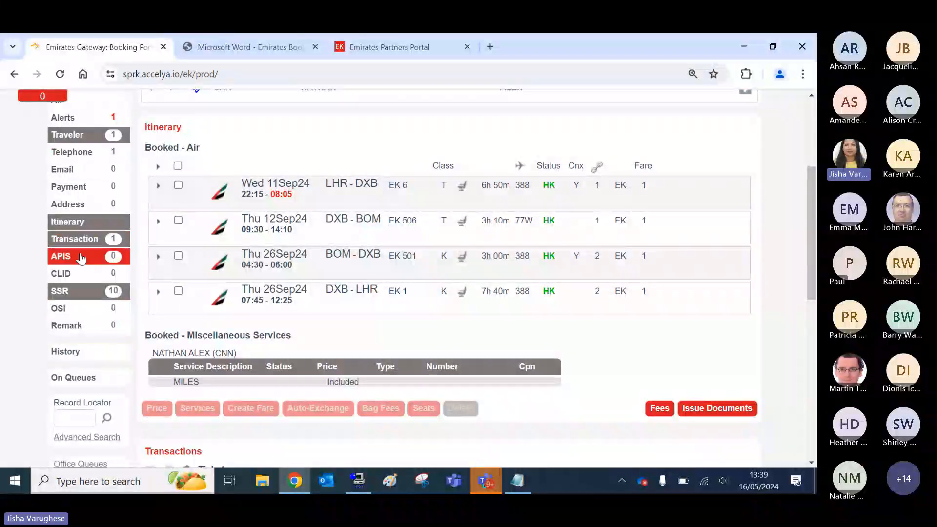
scroll(90, 283, down, 1)
click(89, 302)
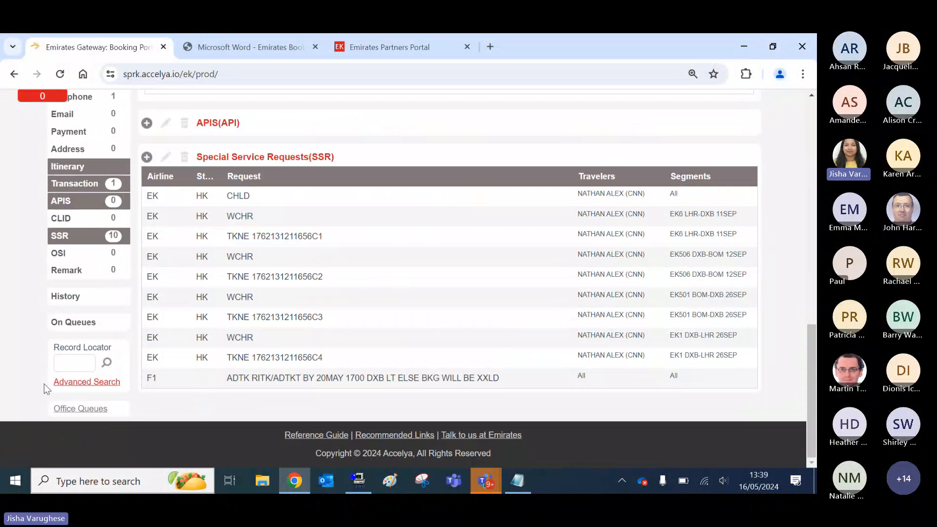
click(81, 410)
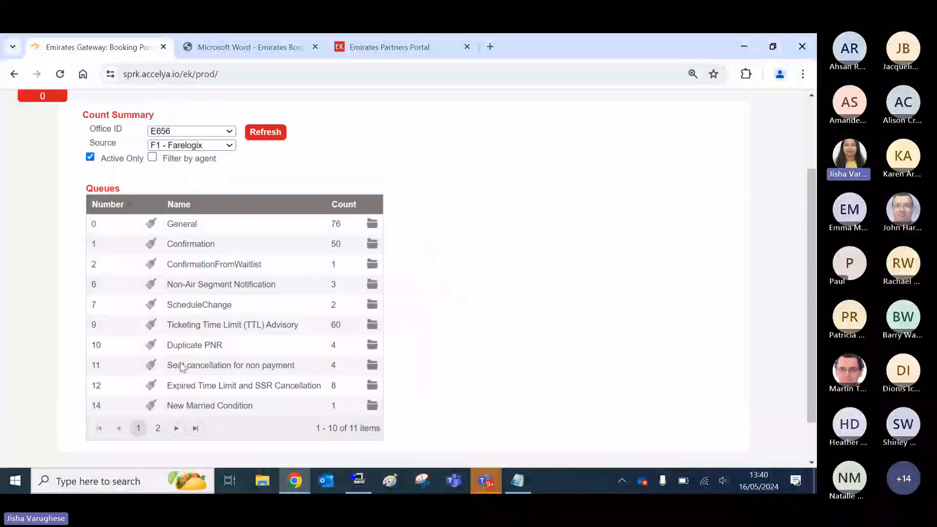
scroll(185, 357, up, 2)
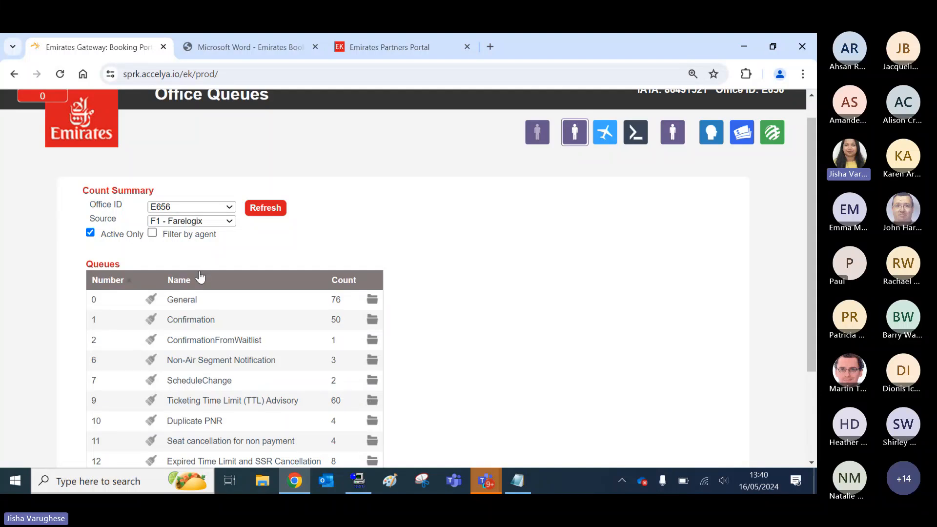
scroll(207, 387, down, 2)
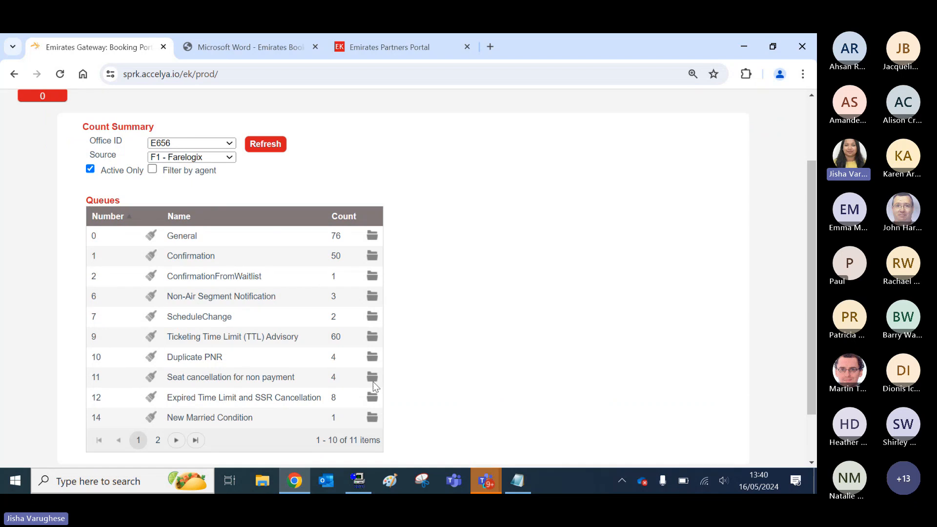
scroll(328, 343, up, 3)
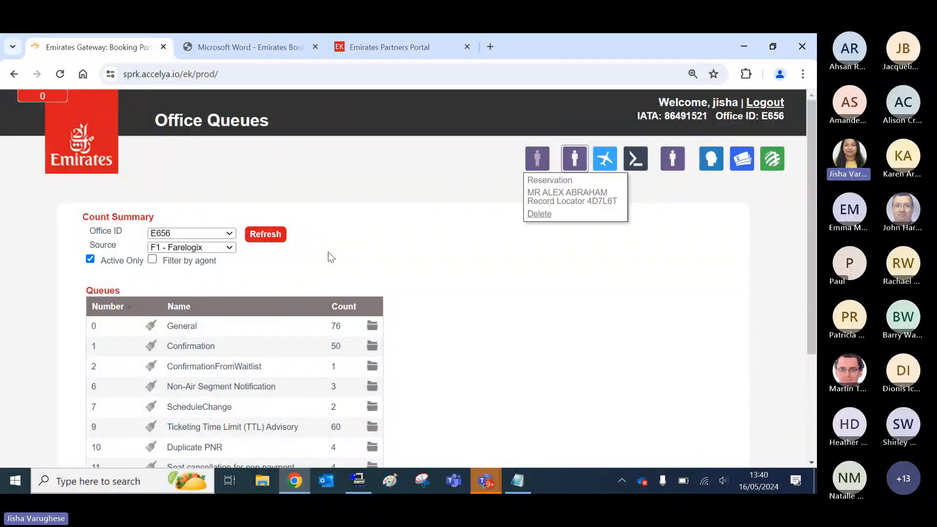
Return to the child's current reservation and review its alerts, itinerary and ticket transactions
mouse_move(575, 159)
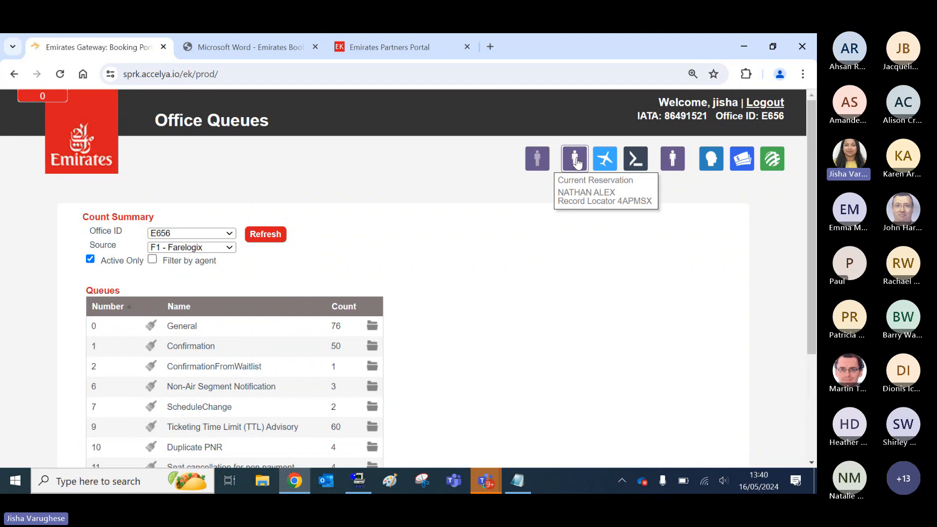
scroll(107, 397, down, 6)
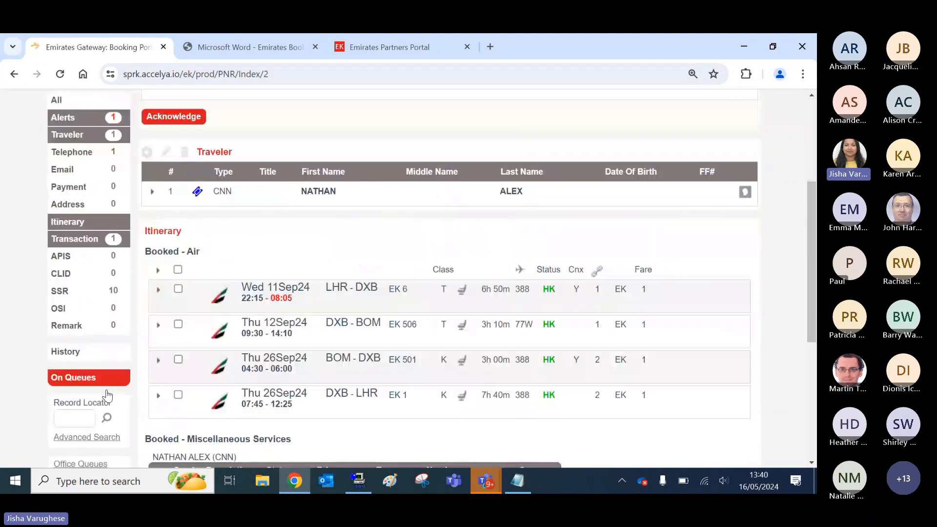
scroll(109, 402, down, 3)
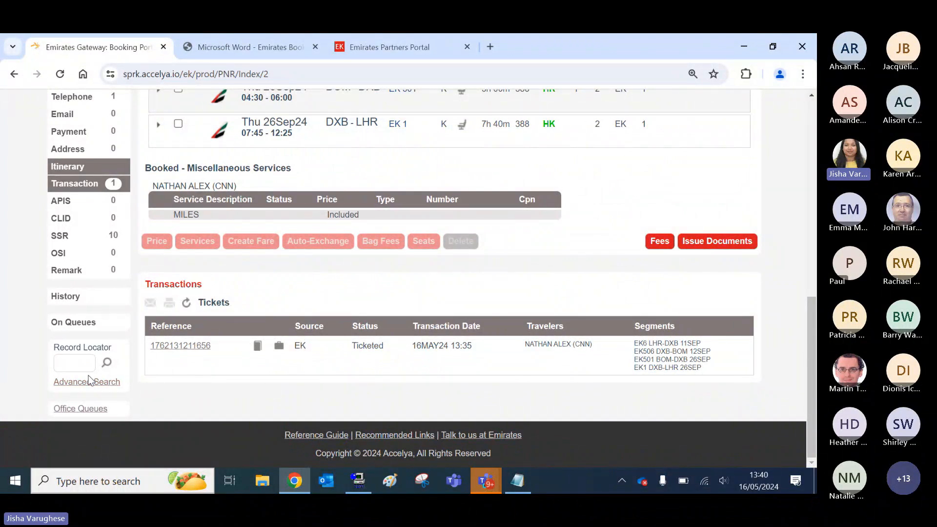
scroll(114, 340, up, 1)
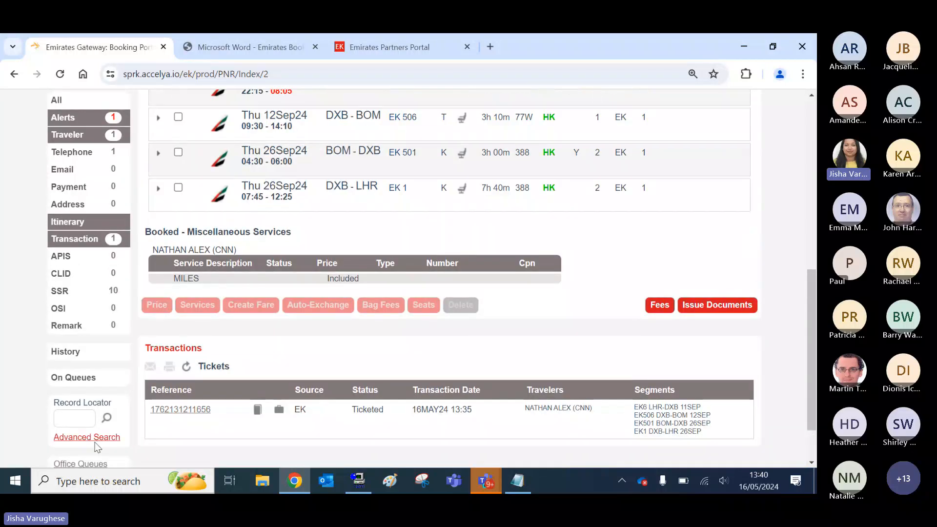
scroll(209, 424, up, 1)
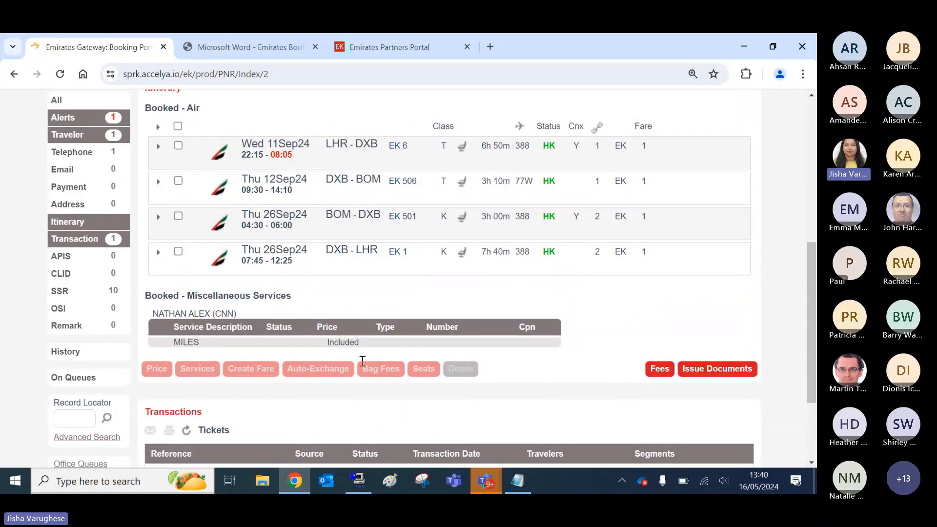
scroll(420, 277, down, 2)
scroll(420, 276, up, 5)
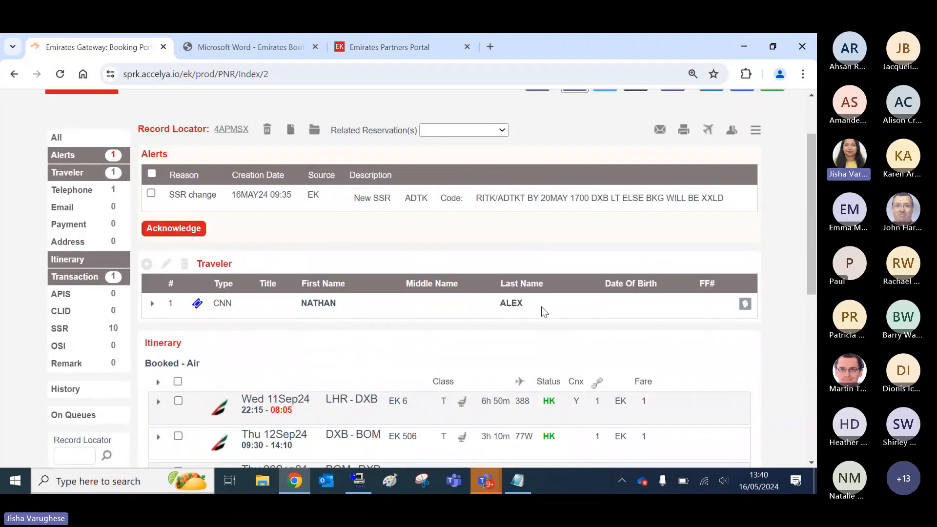
scroll(548, 303, up, 2)
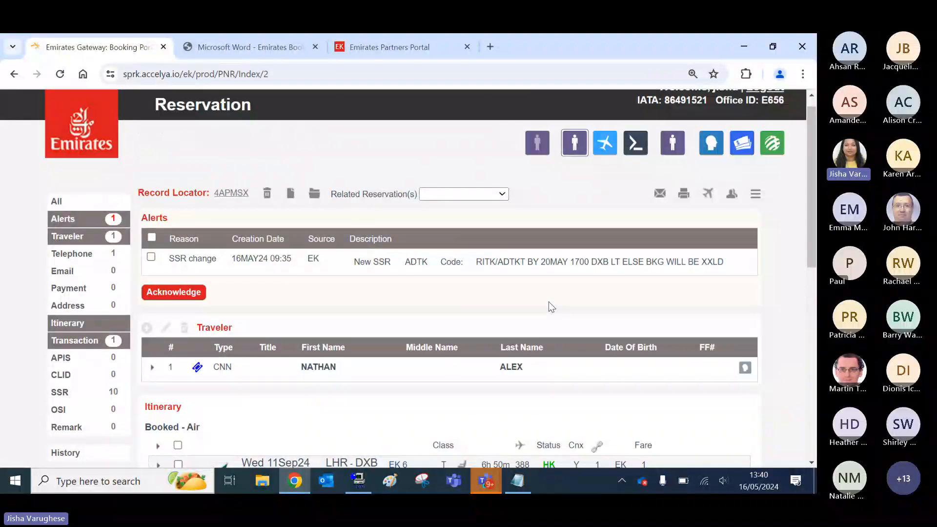
Start issuing a standalone Emirates EMD of type 98J Miscellaneous Charge from the reservation
click(755, 196)
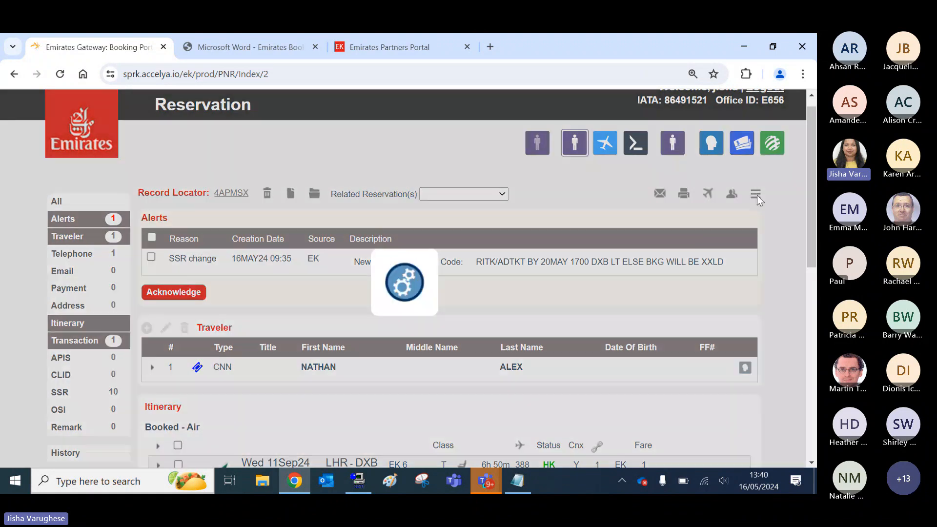
mouse_move(663, 218)
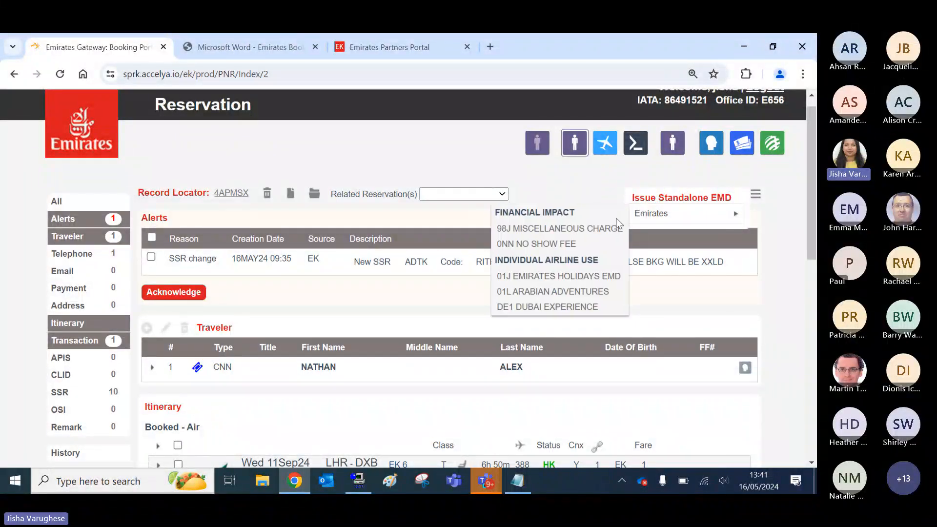
click(570, 229)
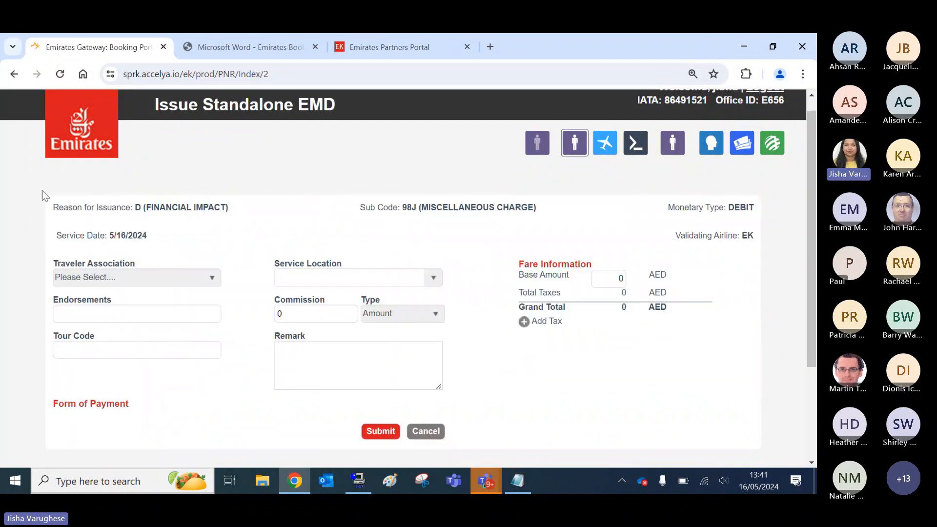
Associate the EMD with the child traveler, set the service location to LHR and the base amount to 200 AED
click(108, 277)
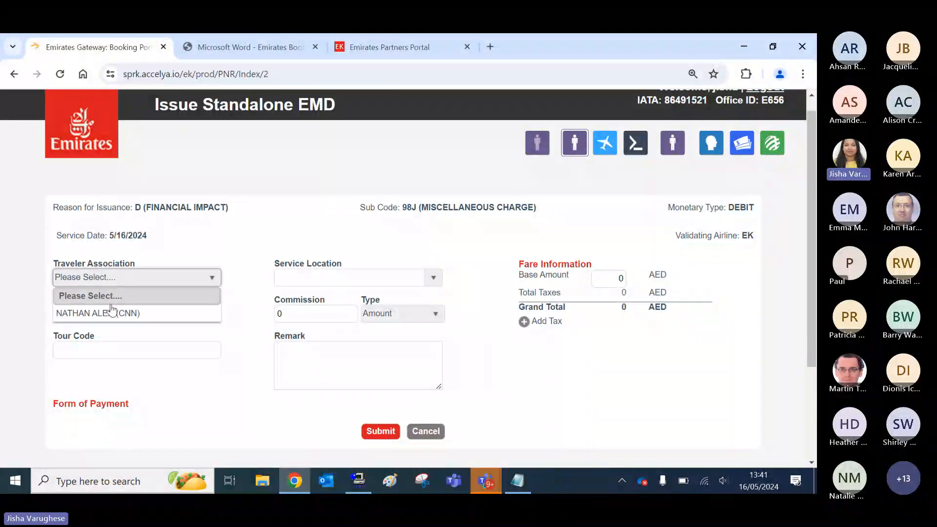
click(112, 312)
click(331, 276)
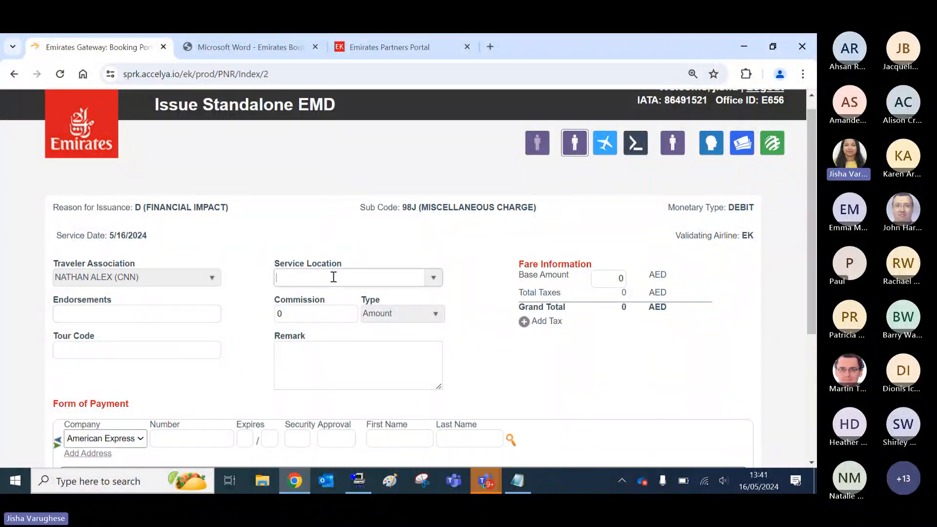
text(LHR)
click(610, 278)
text(2)
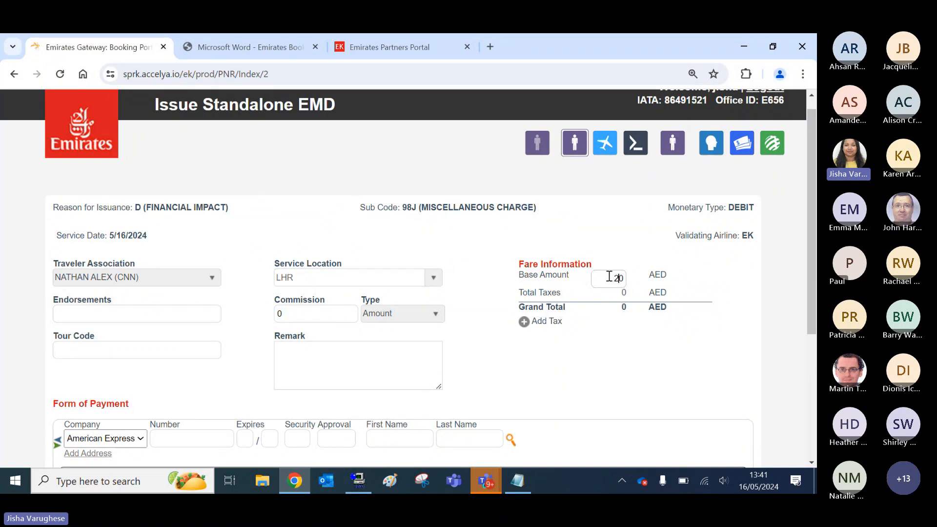
text(0)
Switch the EMD's form of payment to CASH, check the form, and cancel it without issuing the document
scroll(86, 298, down, 1)
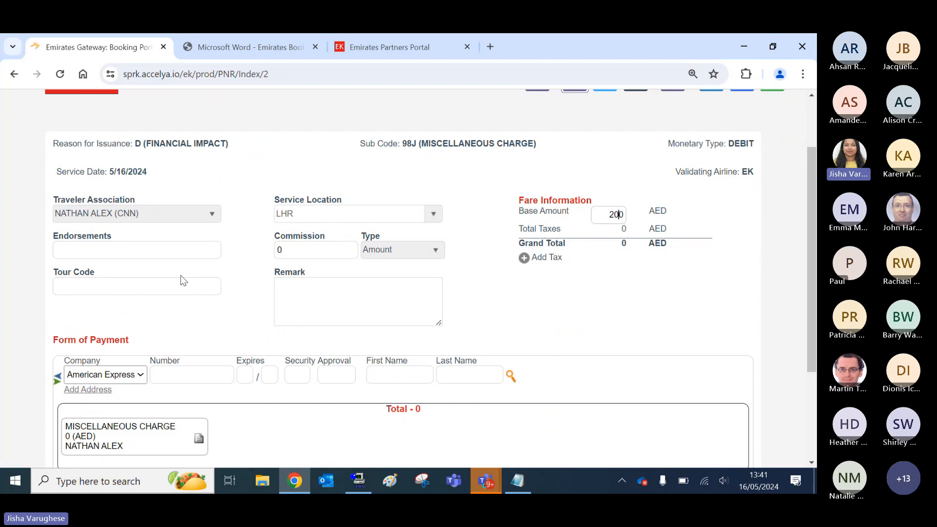
click(57, 379)
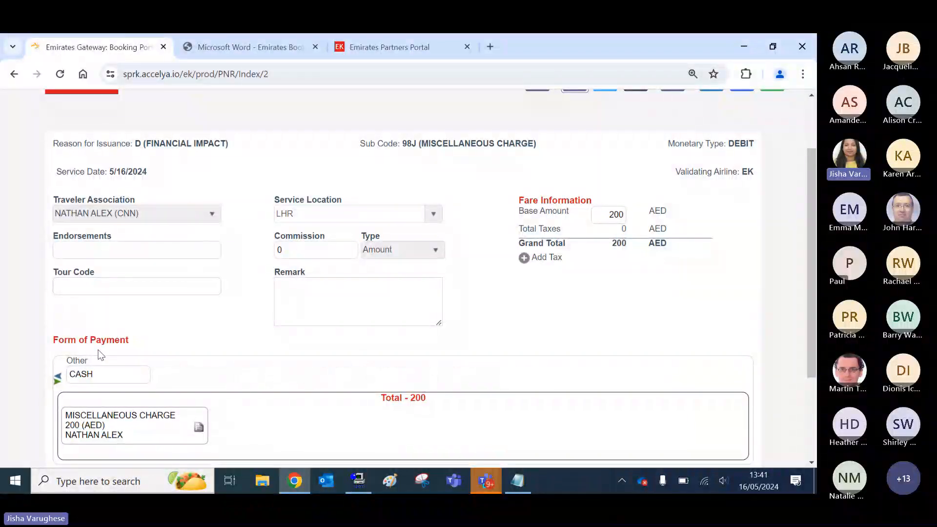
scroll(82, 333, down, 3)
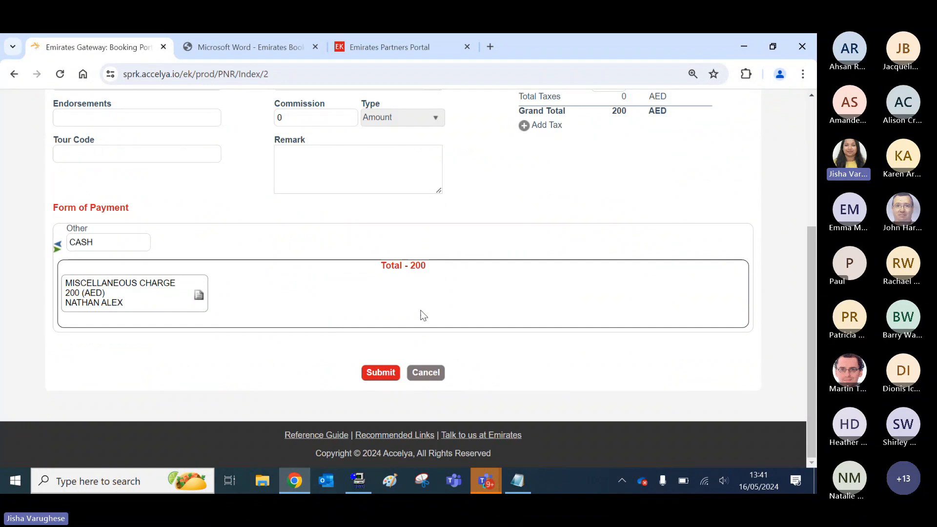
scroll(335, 282, up, 3)
scroll(389, 255, down, 3)
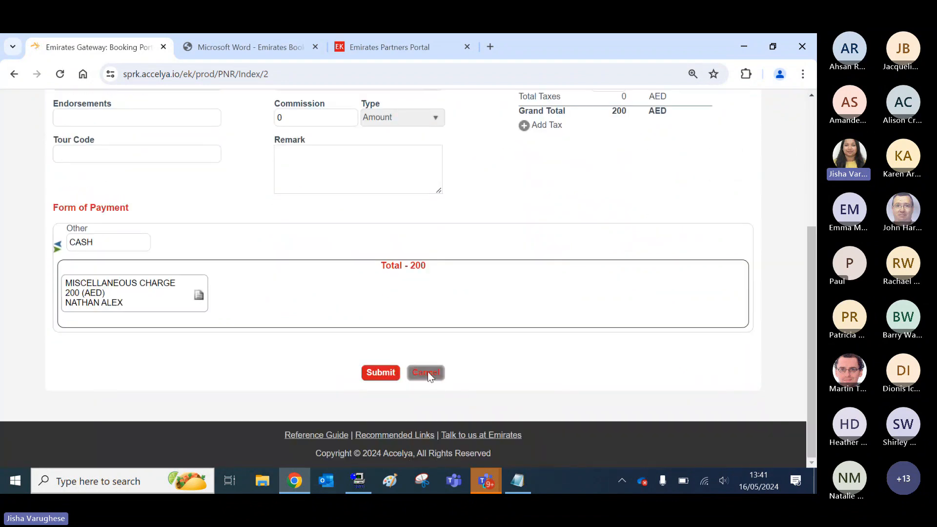
click(427, 371)
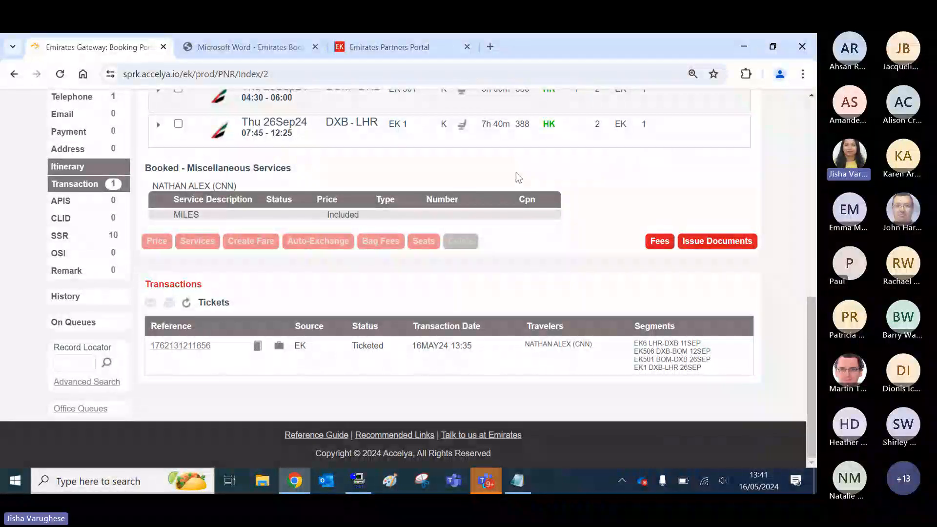
Select all booked flights in the child's itinerary and open their seat maps
scroll(519, 177, up, 3)
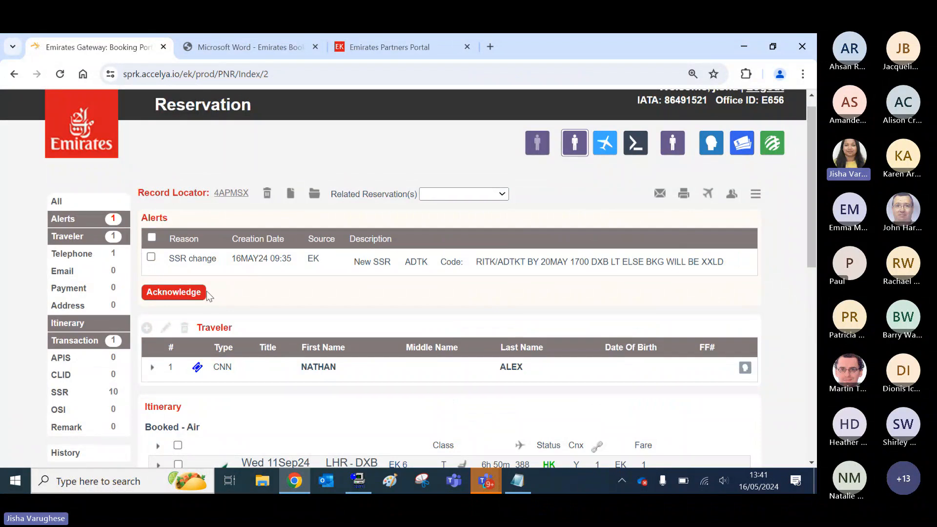
scroll(207, 293, down, 3)
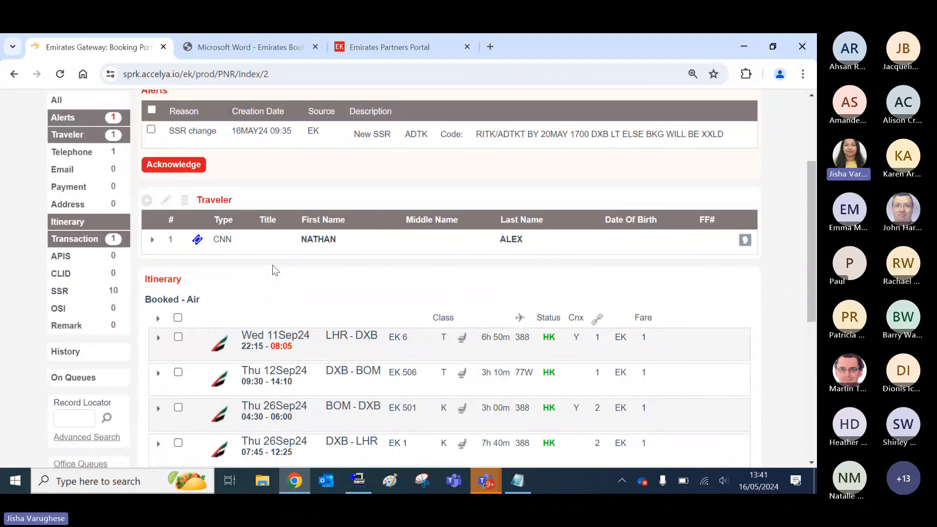
scroll(268, 265, down, 4)
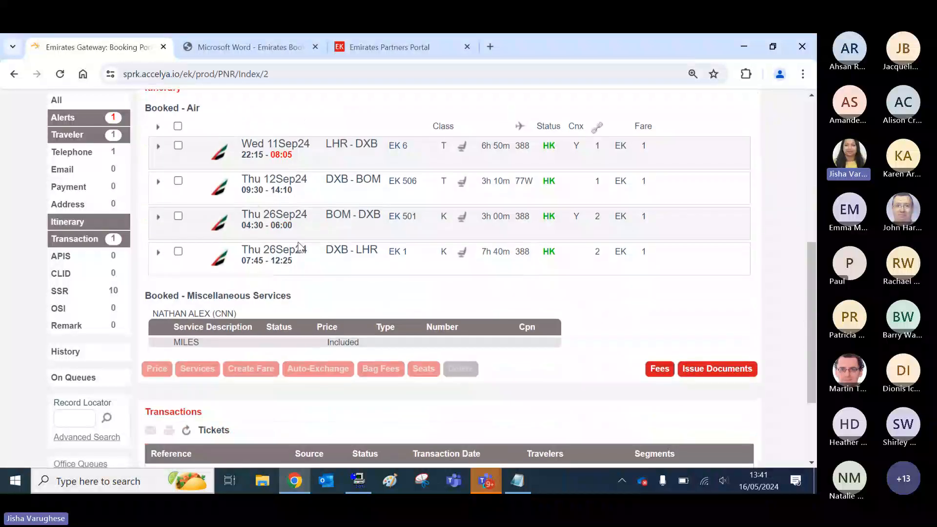
click(179, 127)
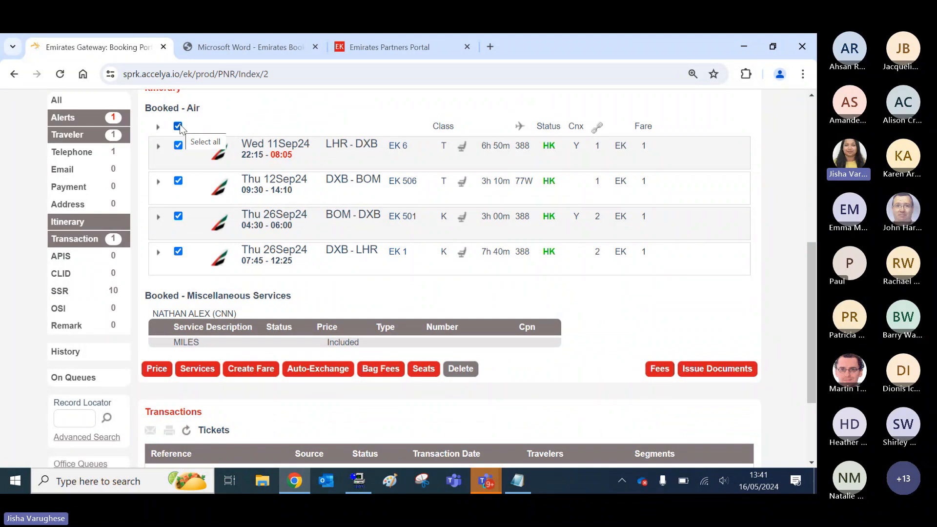
click(423, 369)
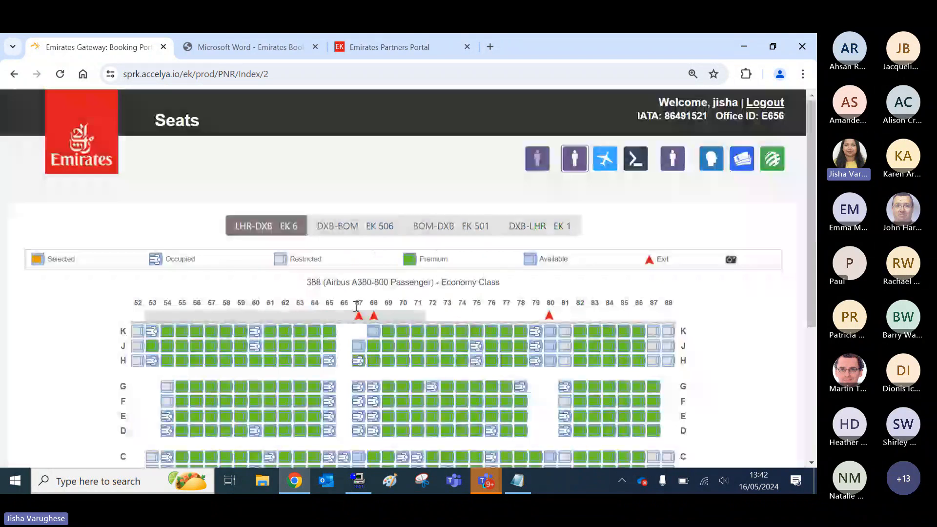
Assign seat 62J to the child on the LHR-DXB flight EK 6 and submit the seat selection
scroll(360, 303, down, 1)
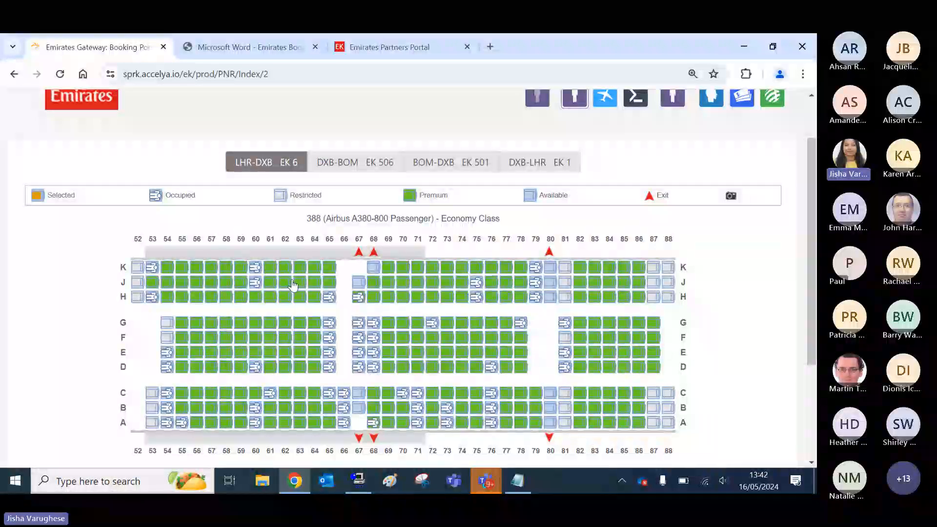
mouse_move(298, 285)
mouse_move(432, 287)
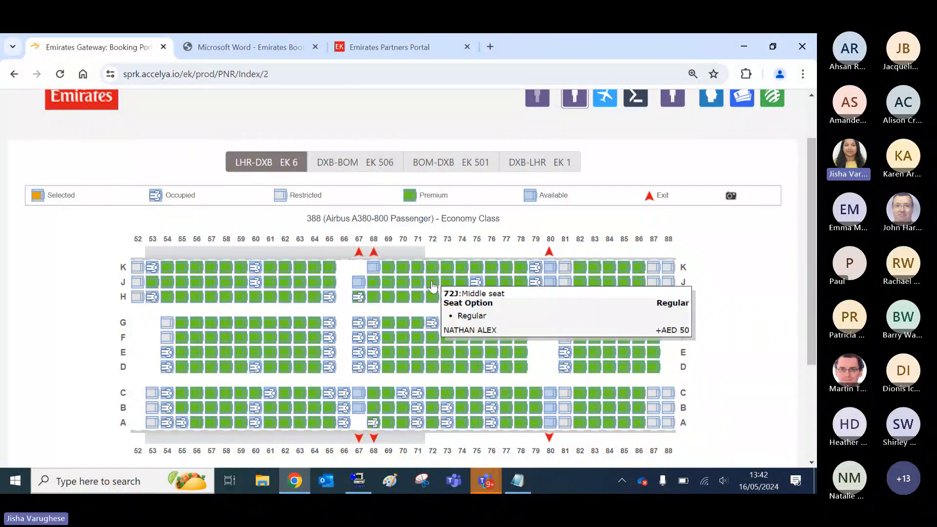
click(287, 283)
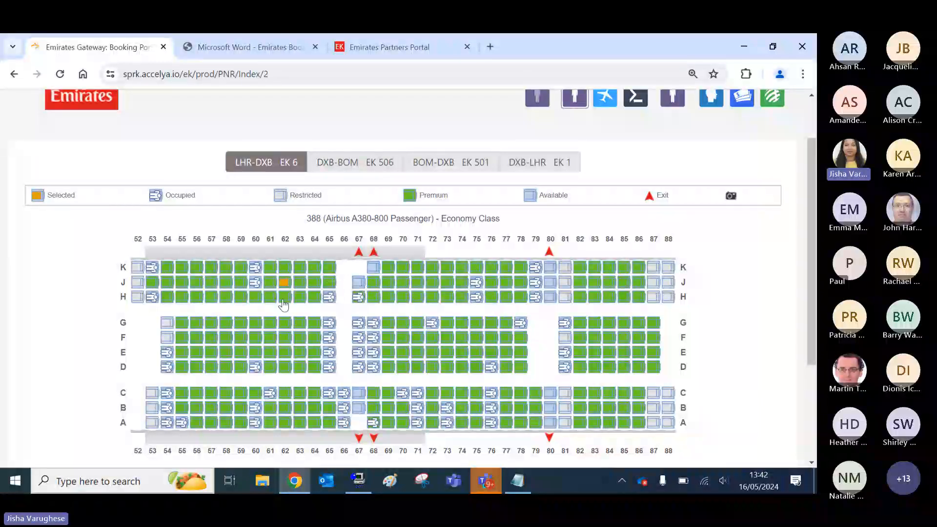
mouse_move(284, 283)
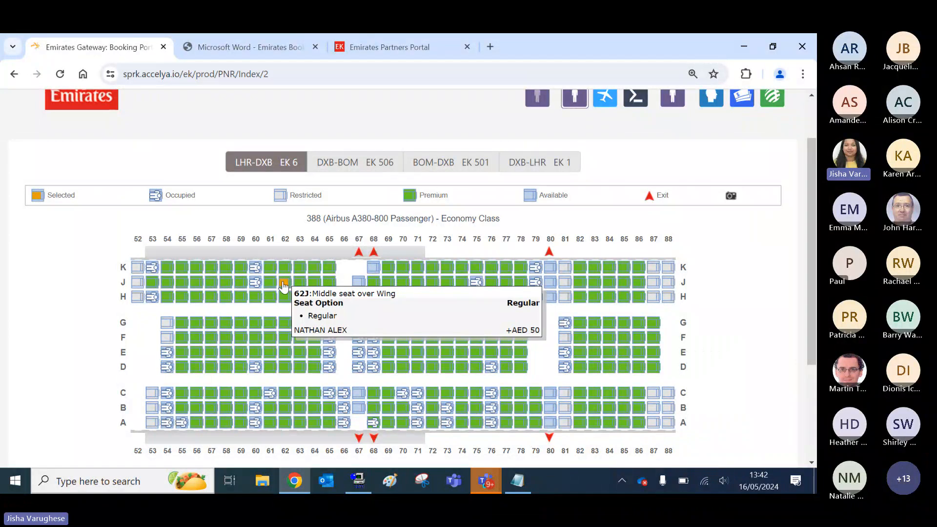
scroll(283, 285, down, 2)
scroll(466, 291, up, 4)
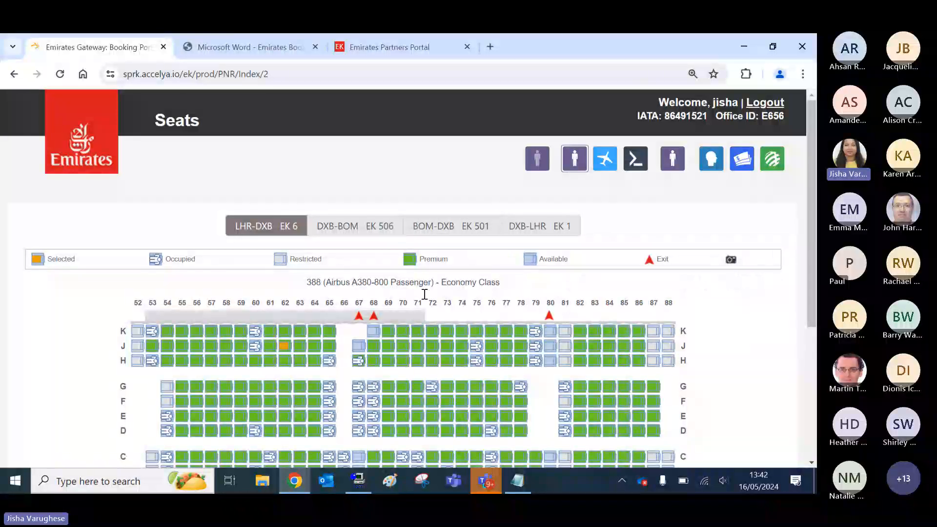
scroll(411, 318, down, 5)
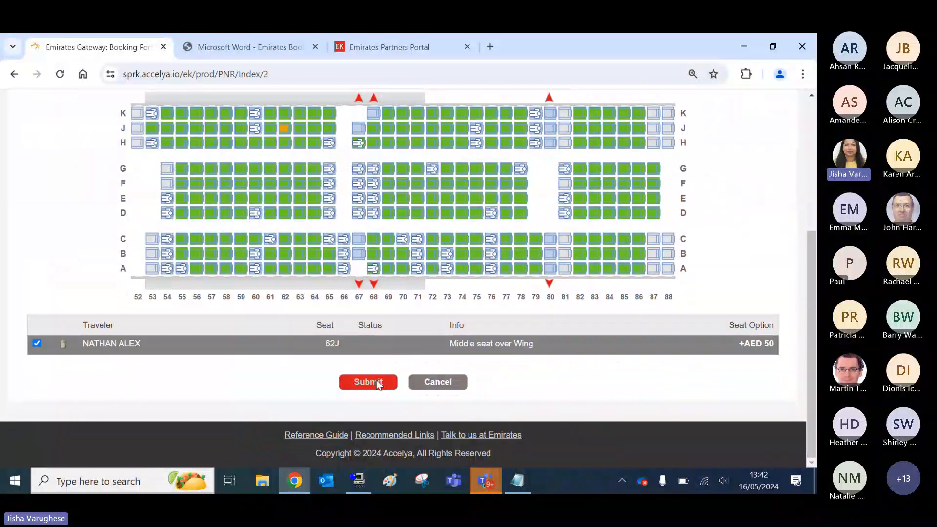
click(377, 383)
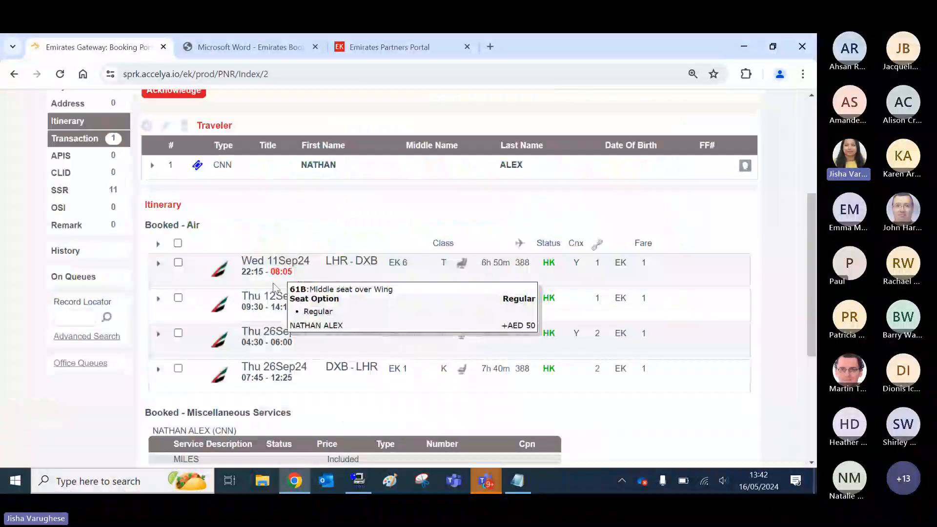
Expand the flight segment details, reload the reservation, and check the alerts and the seat service on EK 6
click(157, 244)
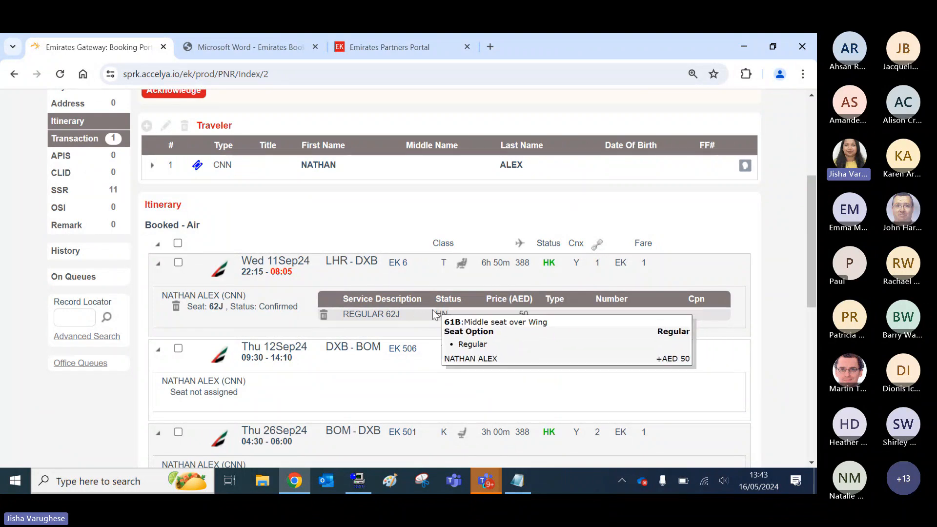
scroll(330, 251, up, 4)
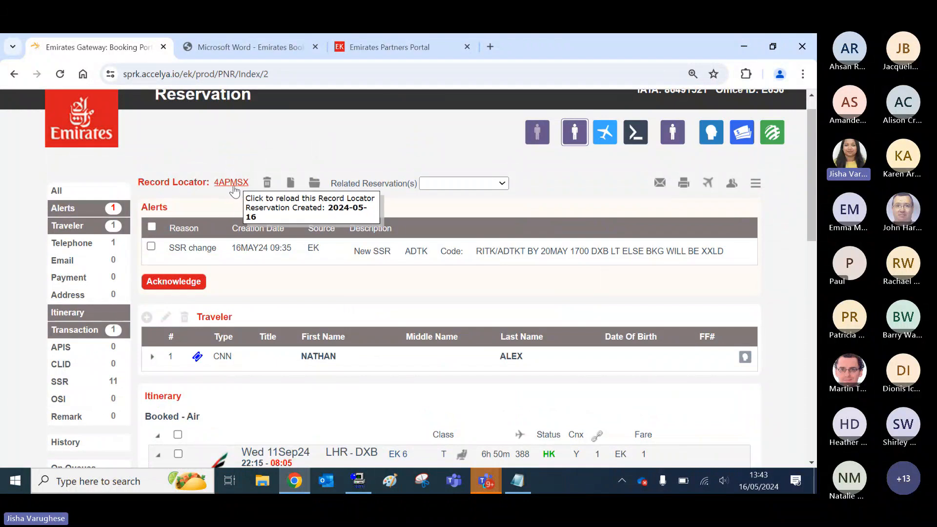
click(233, 190)
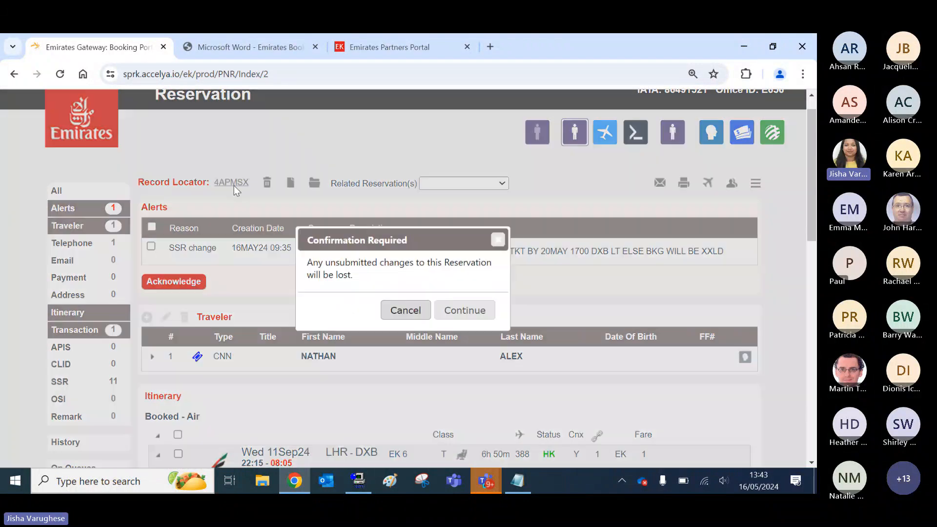
click(475, 317)
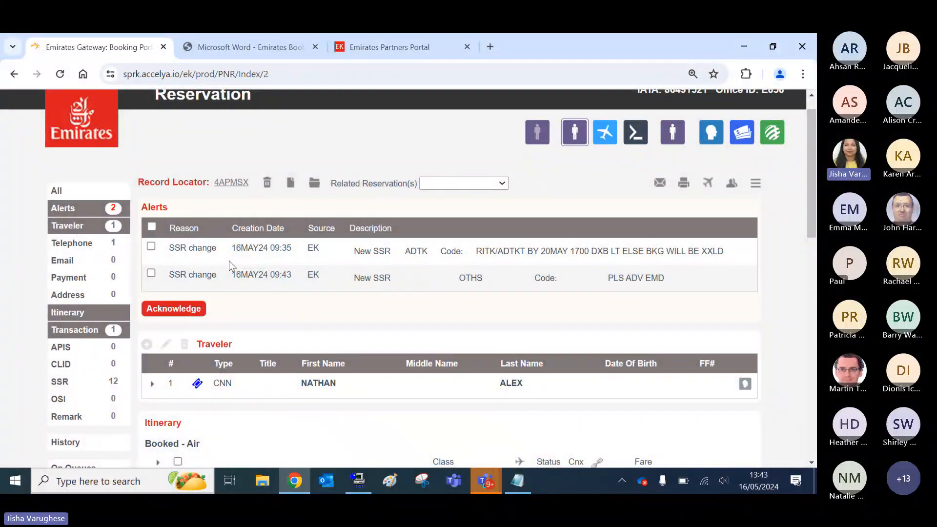
scroll(229, 261, down, 3)
scroll(341, 273, down, 3)
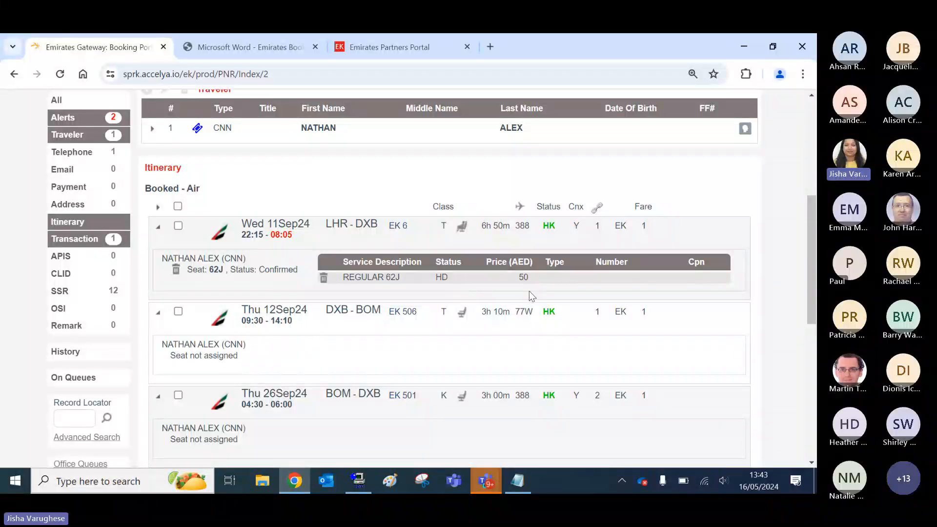
Start issuing documents from the reservation and select the child traveler
scroll(529, 291, down, 4)
scroll(762, 380, down, 3)
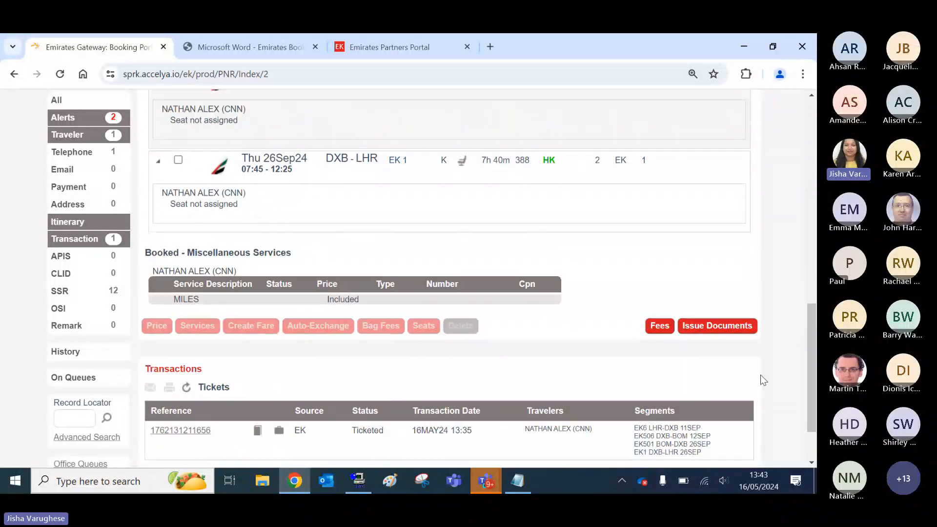
click(717, 330)
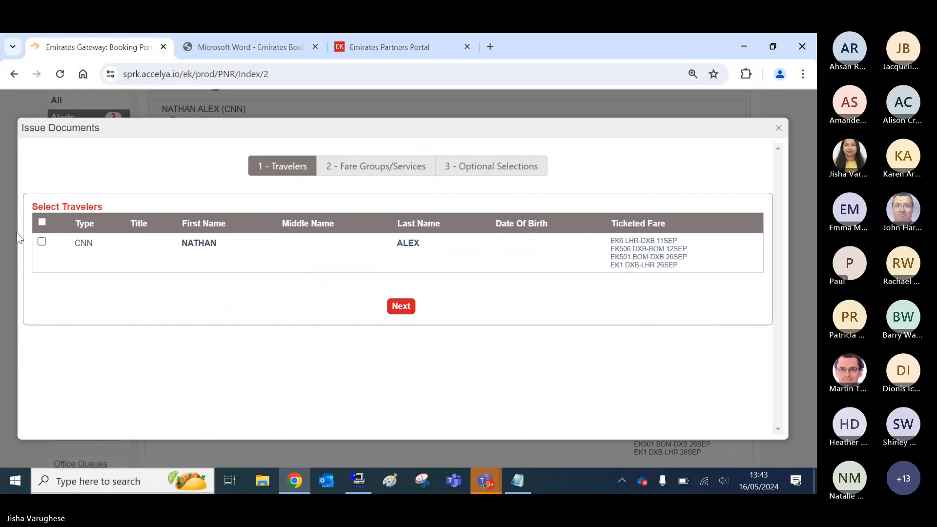
click(45, 222)
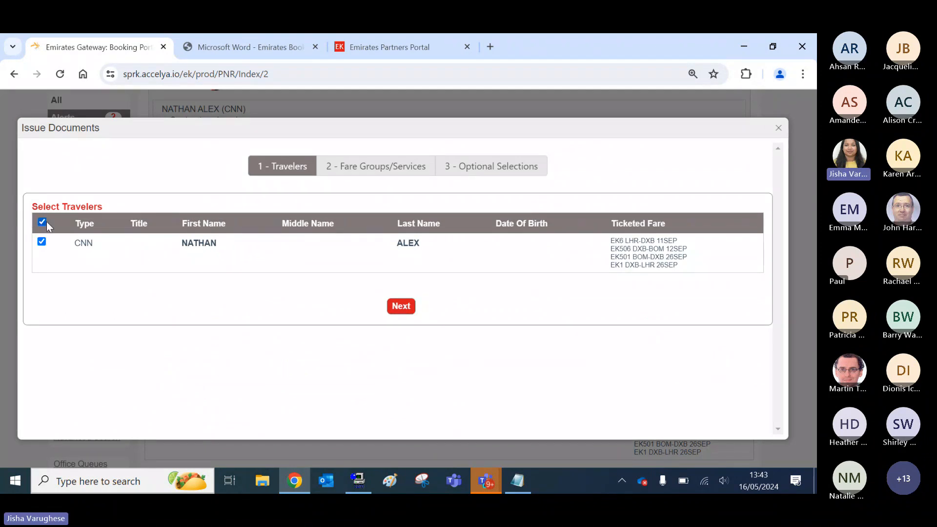
click(410, 309)
Choose only the REGULAR 62J seat service on the LHR-DXB flight for issuance and continue to the optional selections
scroll(128, 294, down, 2)
scroll(127, 296, down, 1)
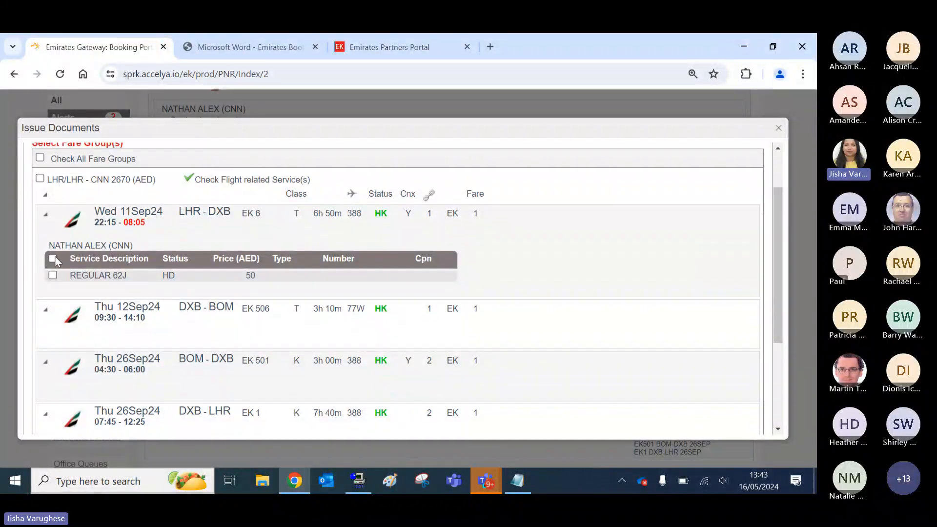
scroll(54, 254, up, 2)
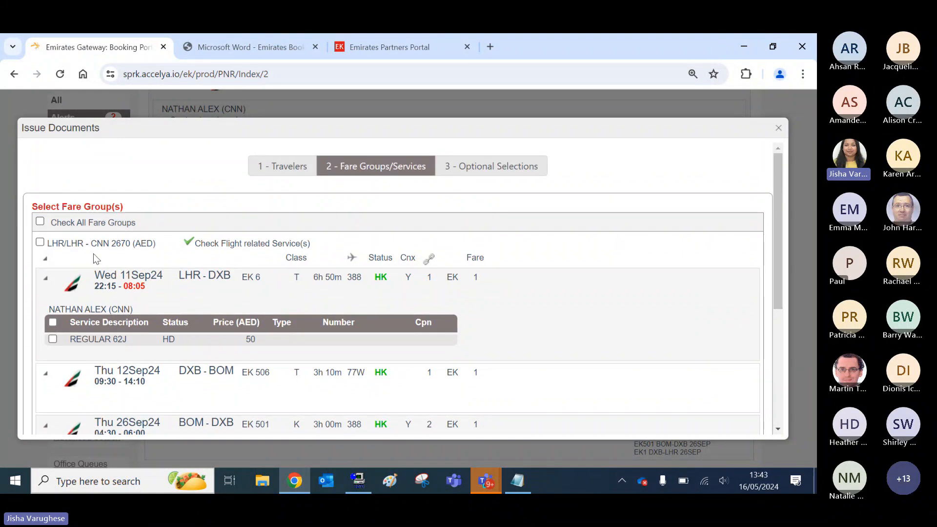
scroll(92, 254, down, 3)
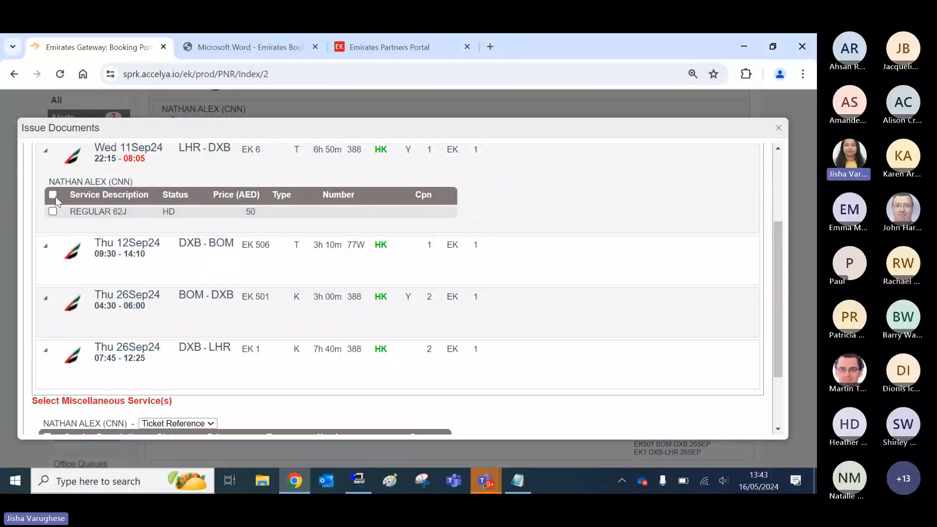
scroll(333, 261, down, 2)
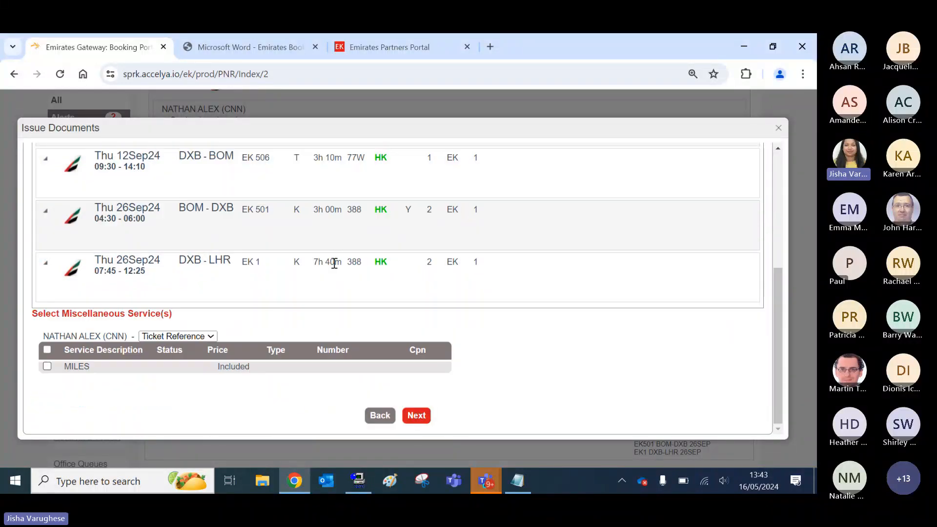
click(411, 418)
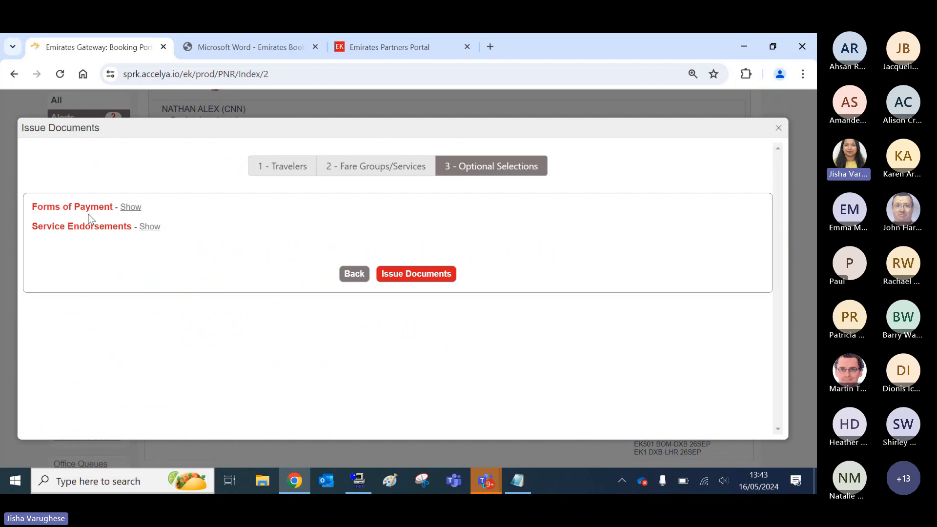
Switch the form of payment for the seat service to CASH and issue the document
click(130, 207)
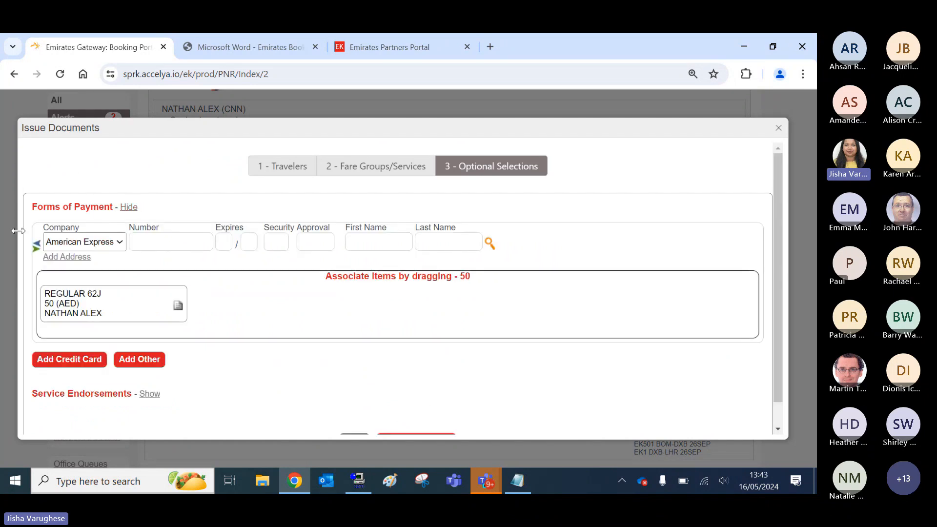
click(36, 248)
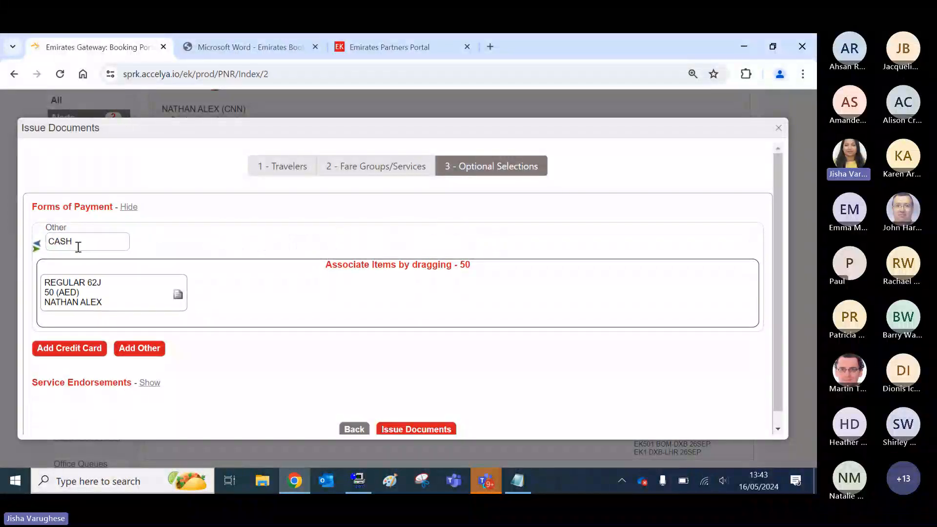
scroll(415, 341, down, 1)
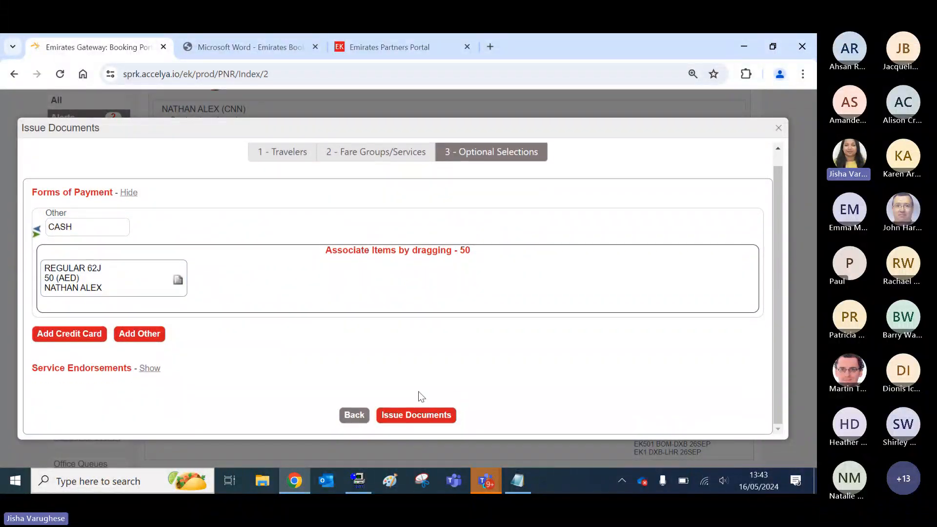
click(406, 416)
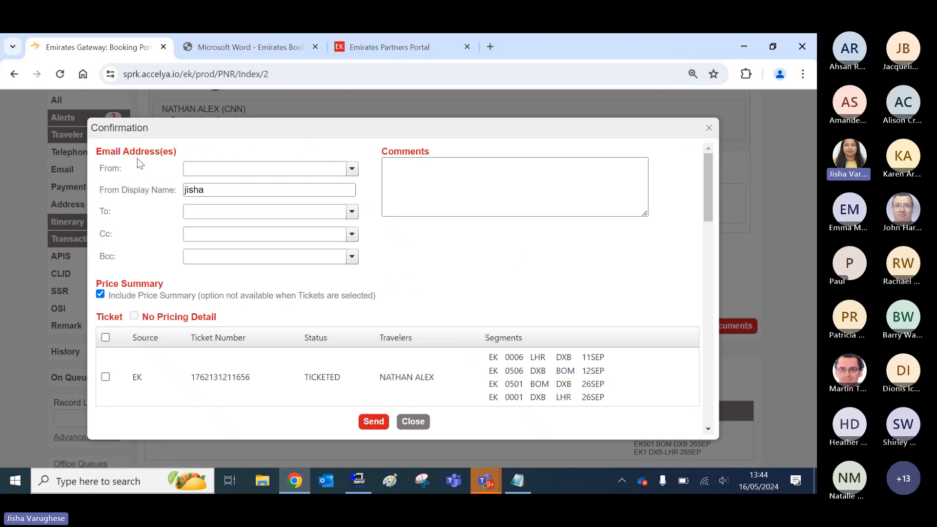
Review the confirmation's e-mail fields, ticket list and itinerary preview, including the invoice, price summary and baggage information
scroll(531, 345, down, 3)
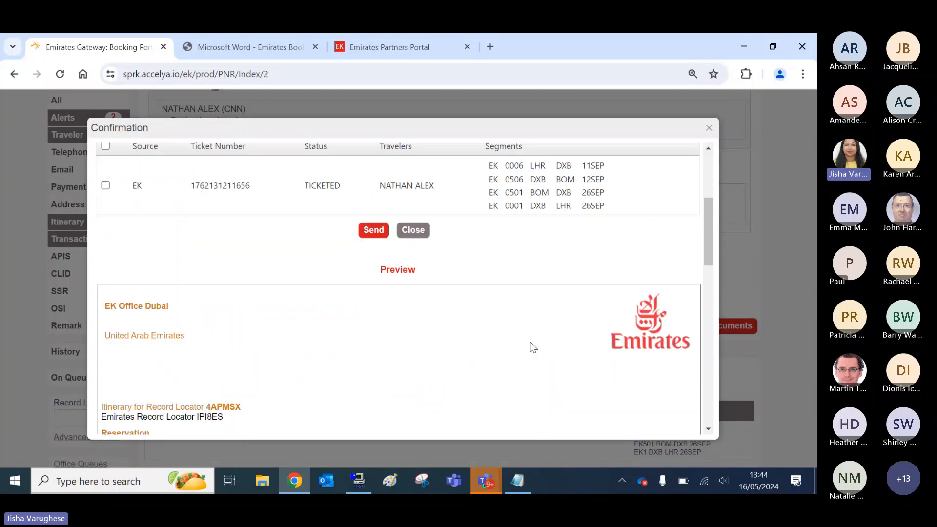
scroll(531, 339, up, 3)
scroll(531, 336, down, 3)
scroll(449, 324, up, 3)
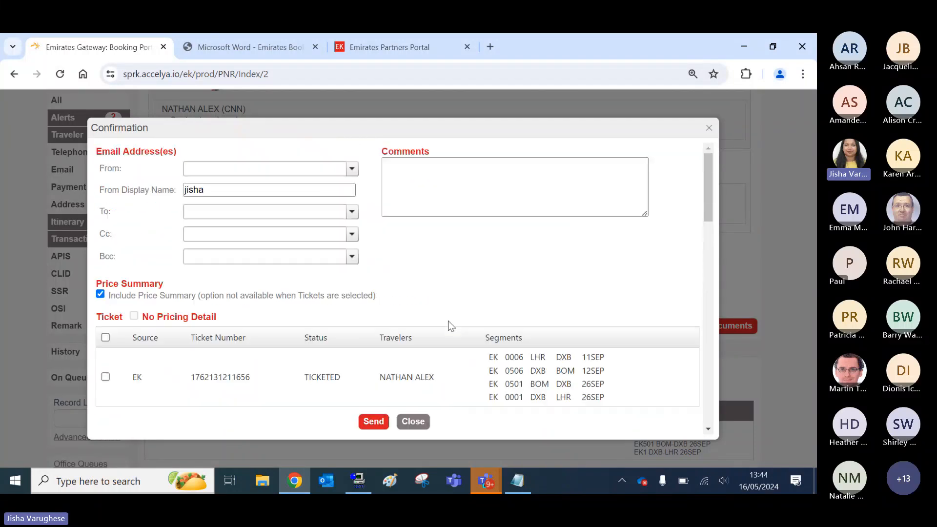
click(259, 212)
click(499, 268)
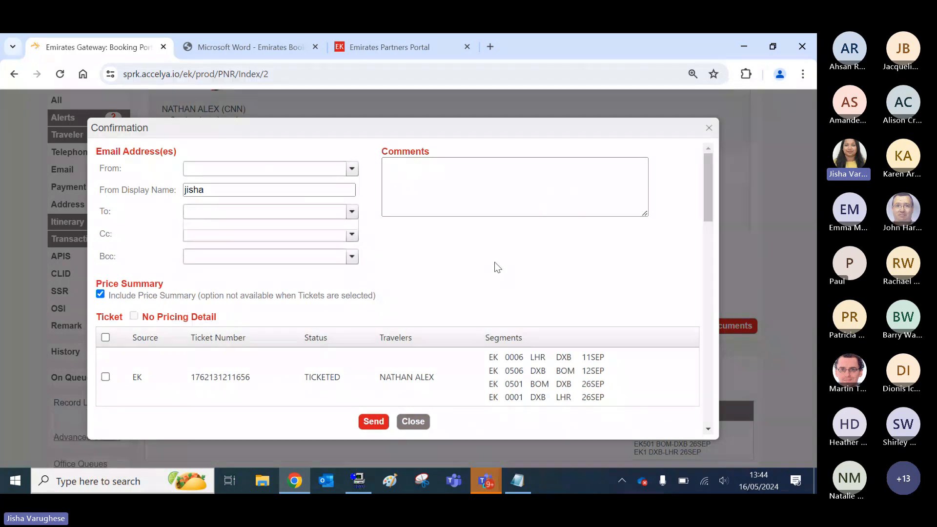
scroll(519, 274, down, 3)
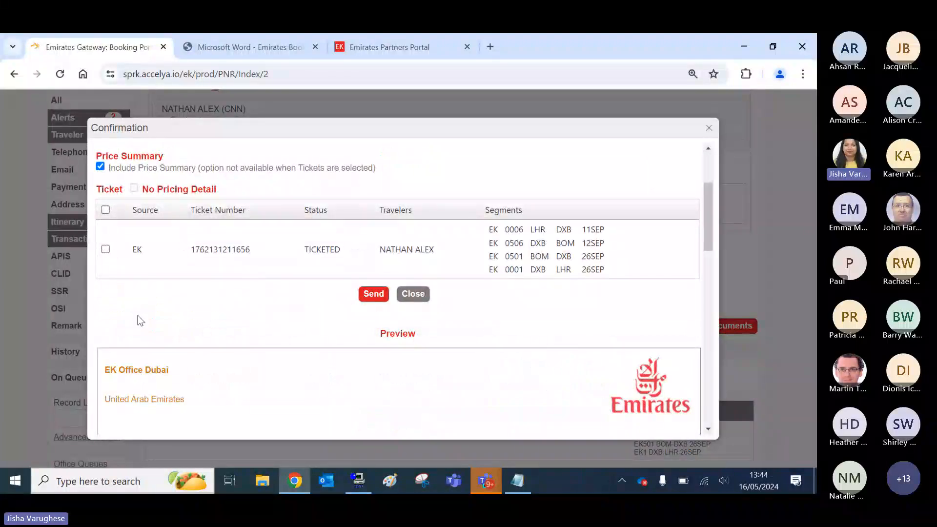
scroll(468, 361, down, 15)
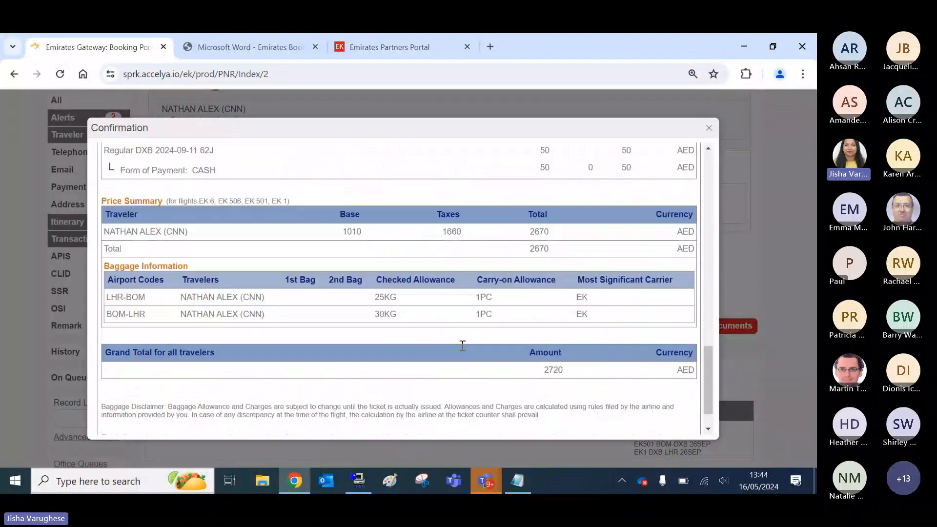
scroll(461, 344, up, 3)
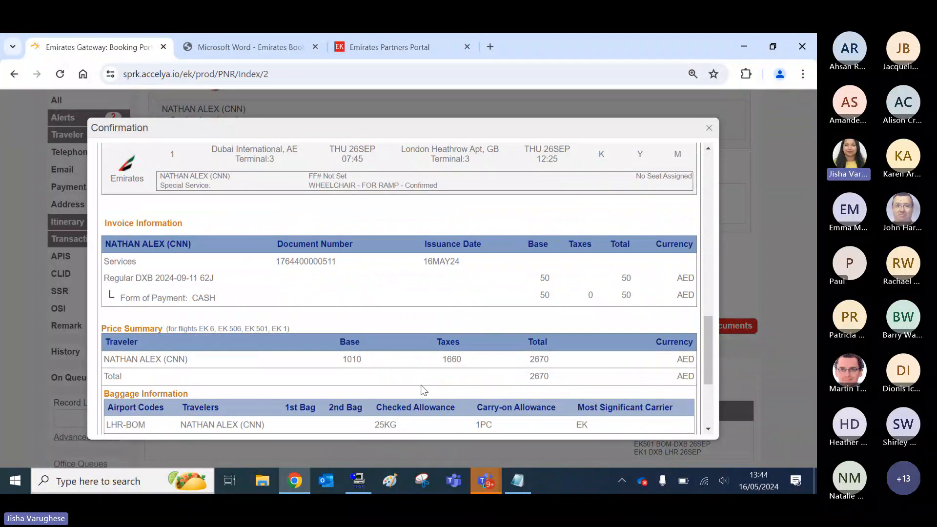
Replace the price summary with all tickets in the confirmation and close it without sending
scroll(446, 358, up, 10)
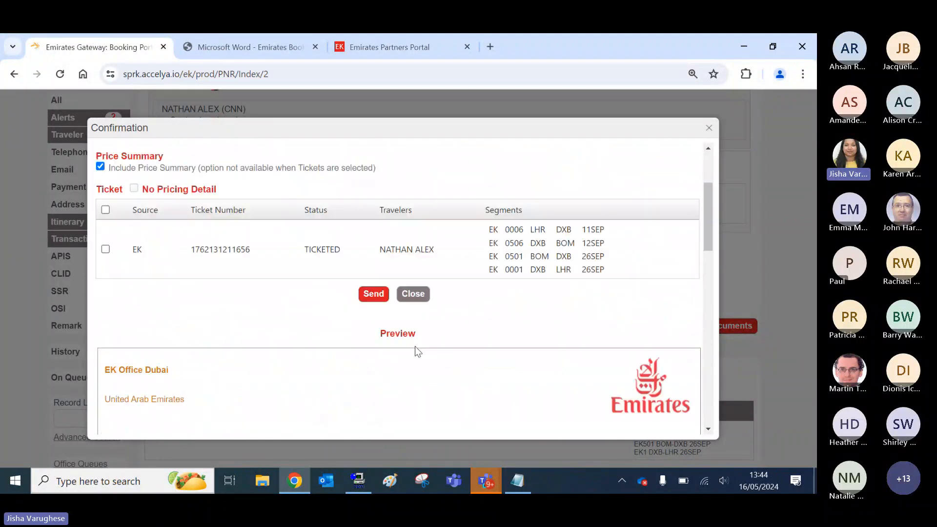
scroll(315, 347, up, 3)
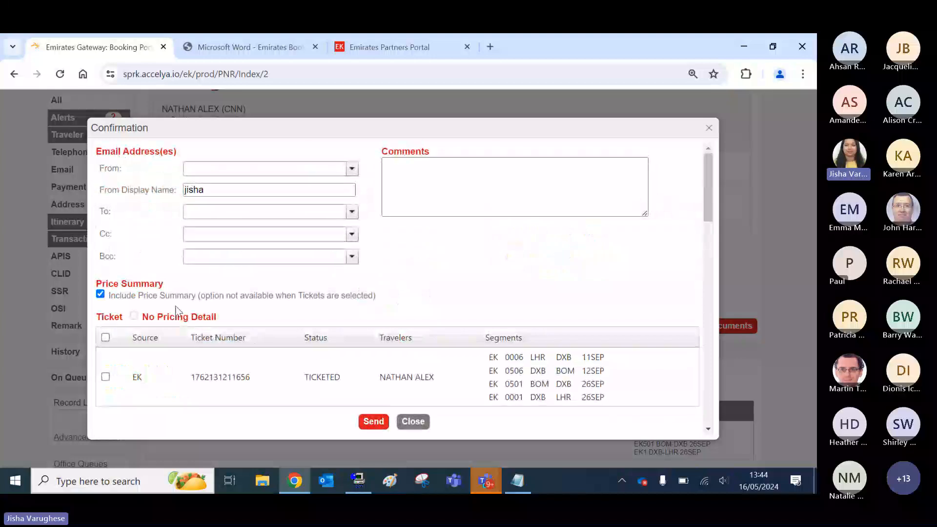
click(101, 293)
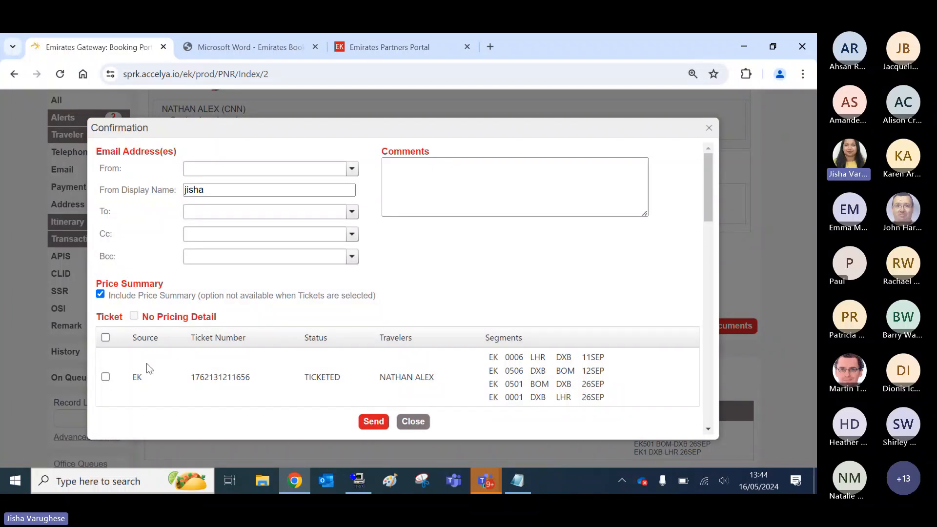
click(105, 338)
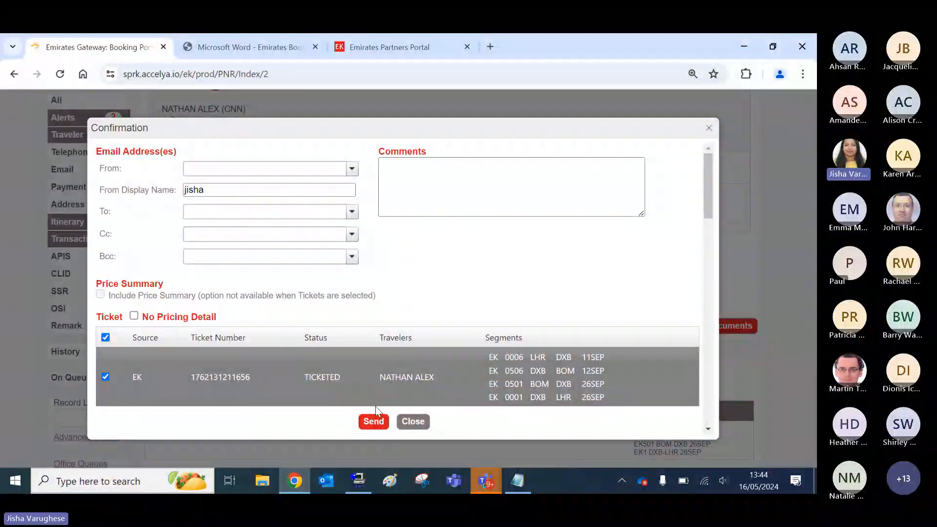
click(413, 421)
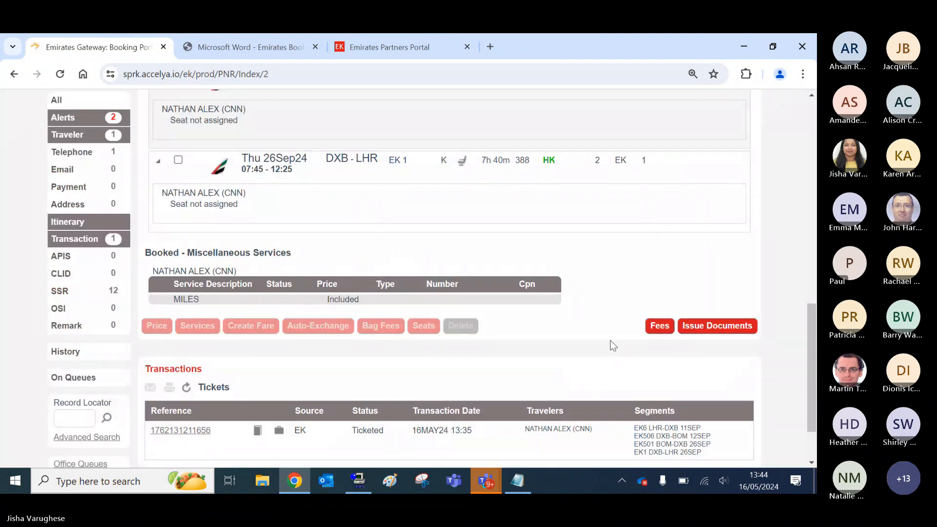
Review the updated reservation, checking the issued seat service on the LHR-DXB flight and in the transactions list
scroll(610, 340, up, 15)
scroll(658, 291, up, 2)
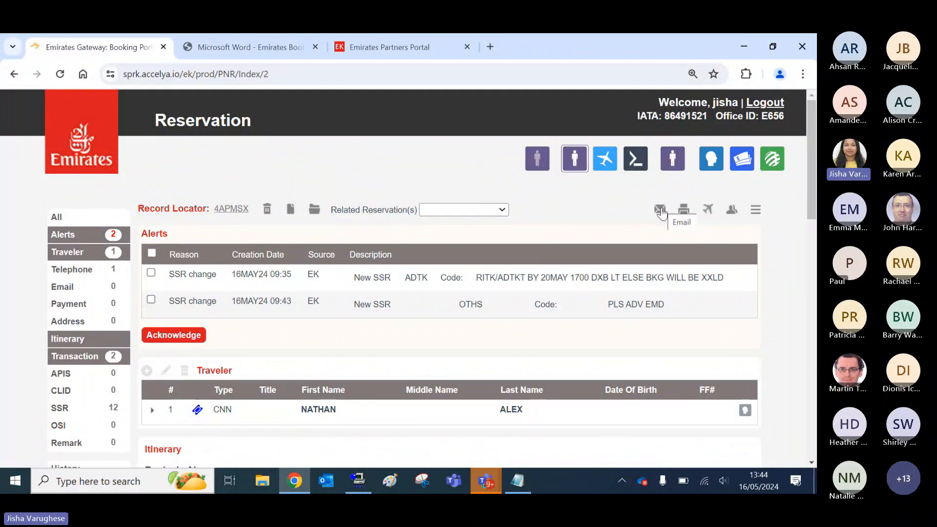
scroll(353, 320, down, 5)
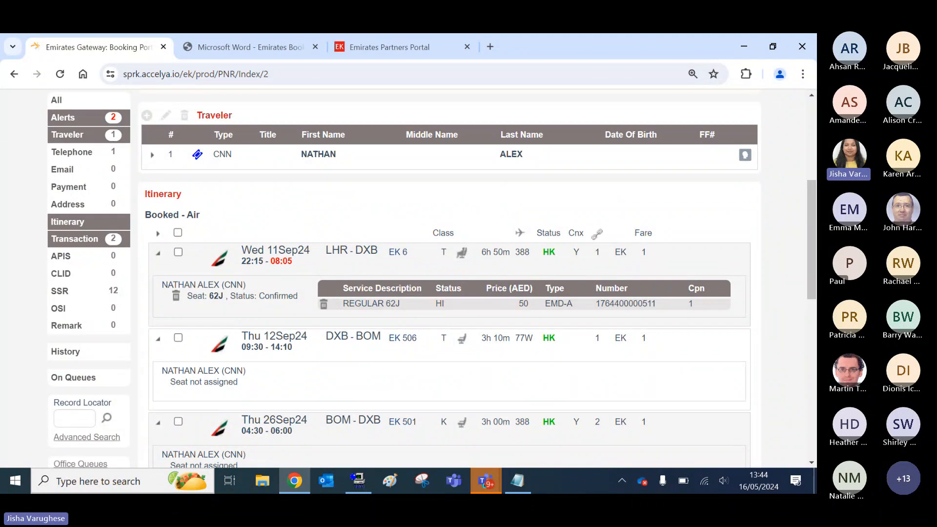
scroll(398, 344, down, 10)
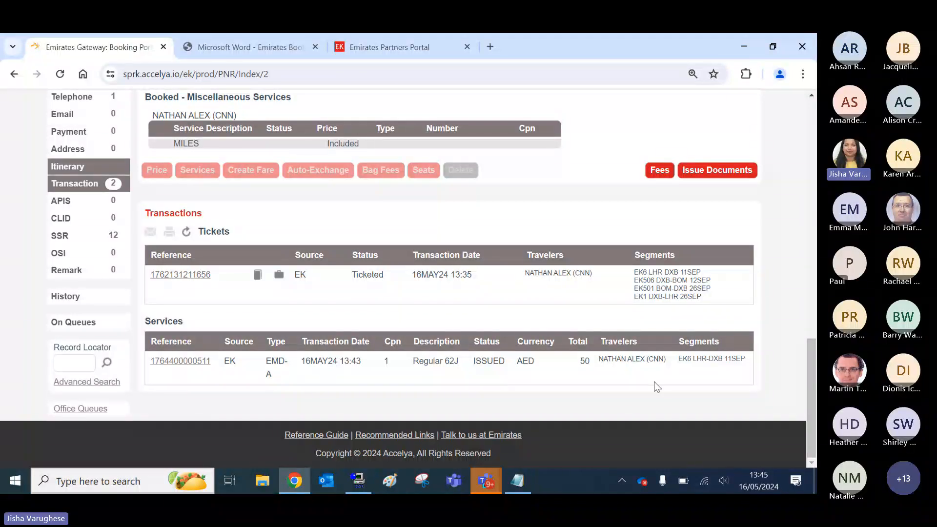
scroll(463, 386, up, 4)
scroll(464, 387, up, 6)
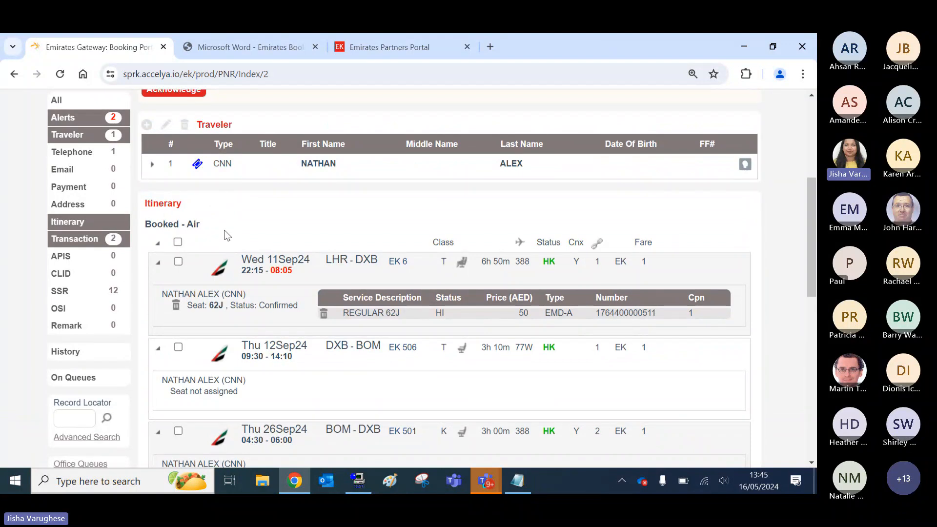
Collapse the flight details, select all four booked flights and open their optional services
click(158, 243)
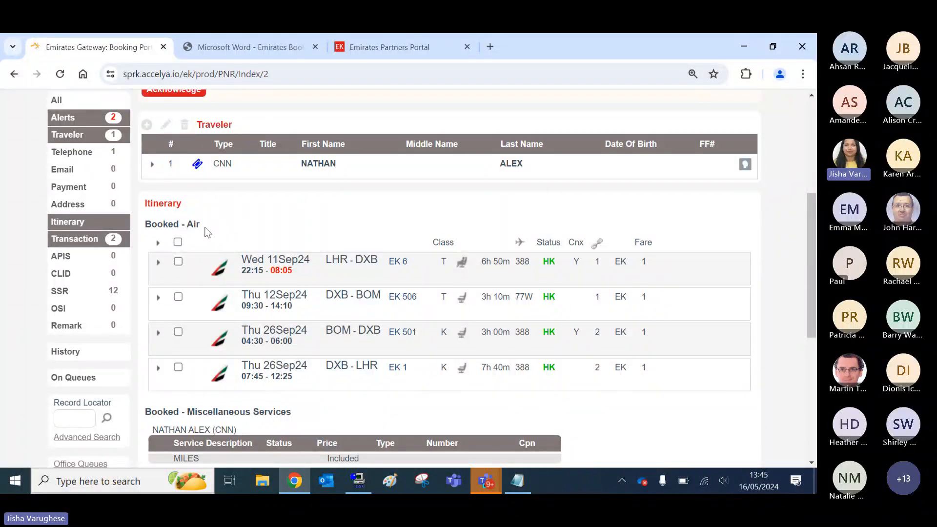
click(178, 243)
scroll(252, 311, down, 3)
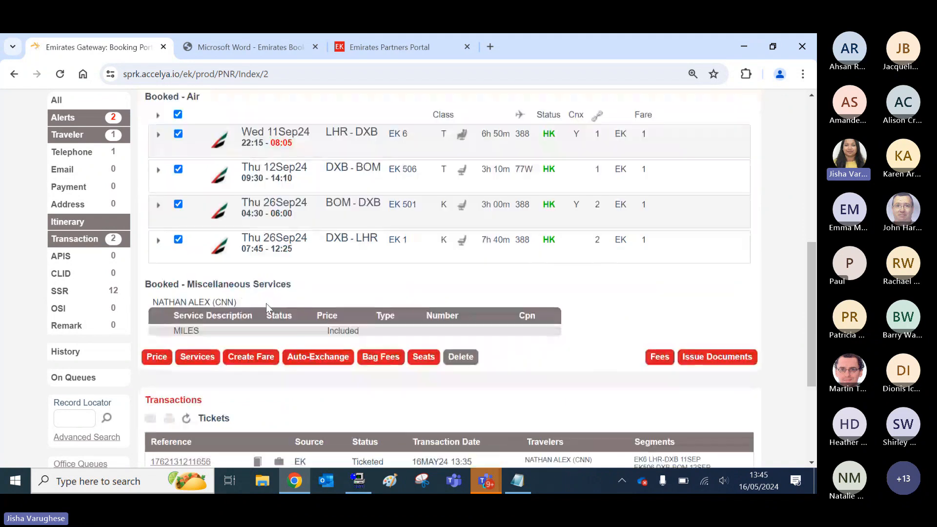
click(197, 357)
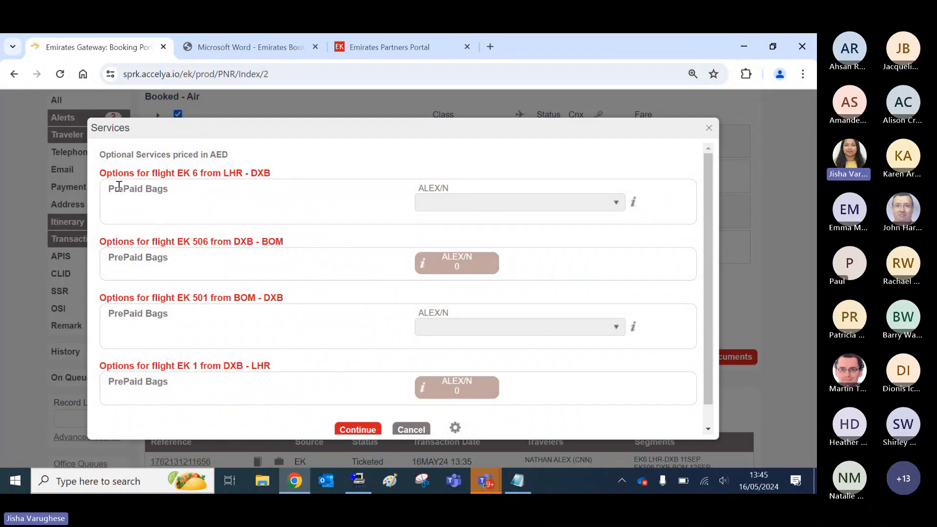
Add the 5KG - AED 230 prepaid bags option to flight EK 6 from LHR to DXB and continue
click(466, 201)
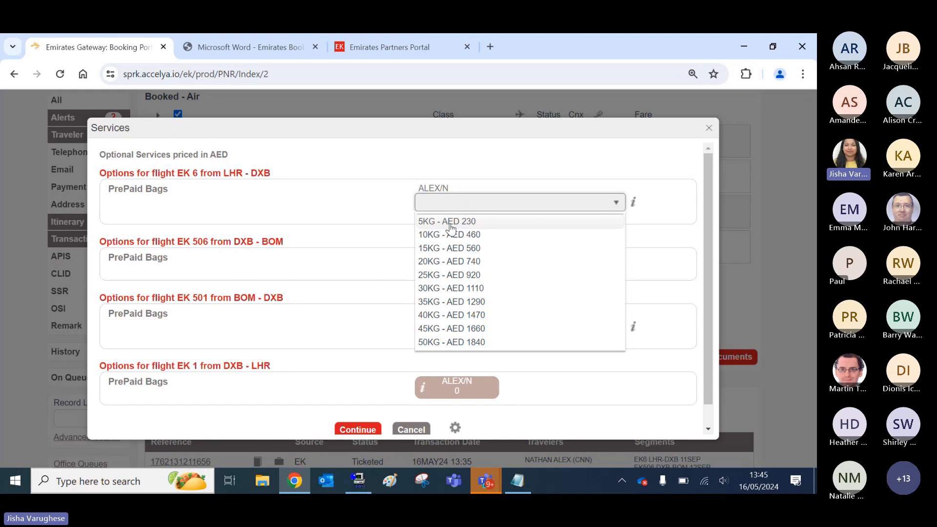
click(431, 222)
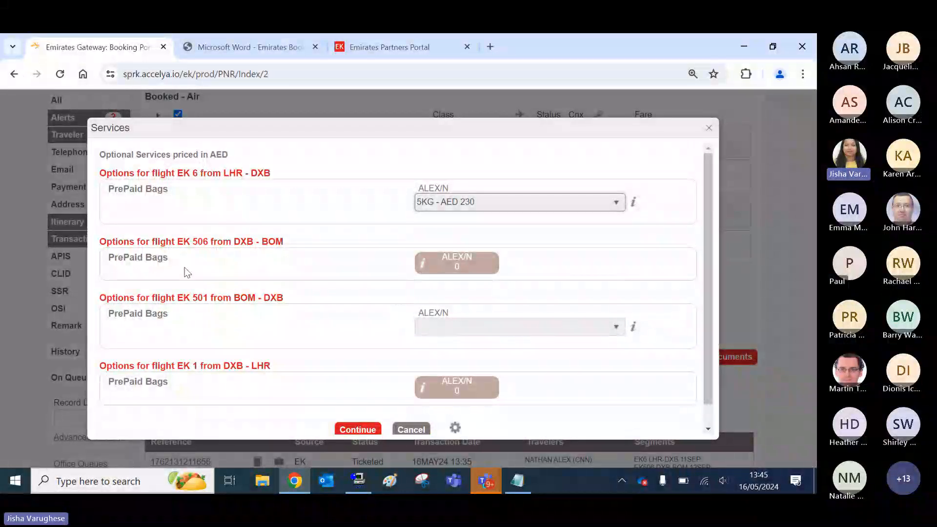
scroll(494, 334, down, 1)
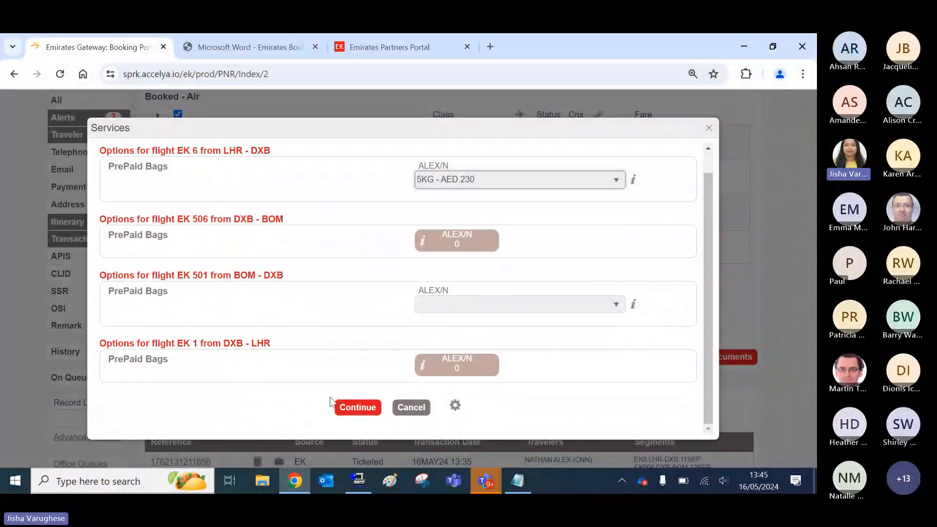
click(360, 408)
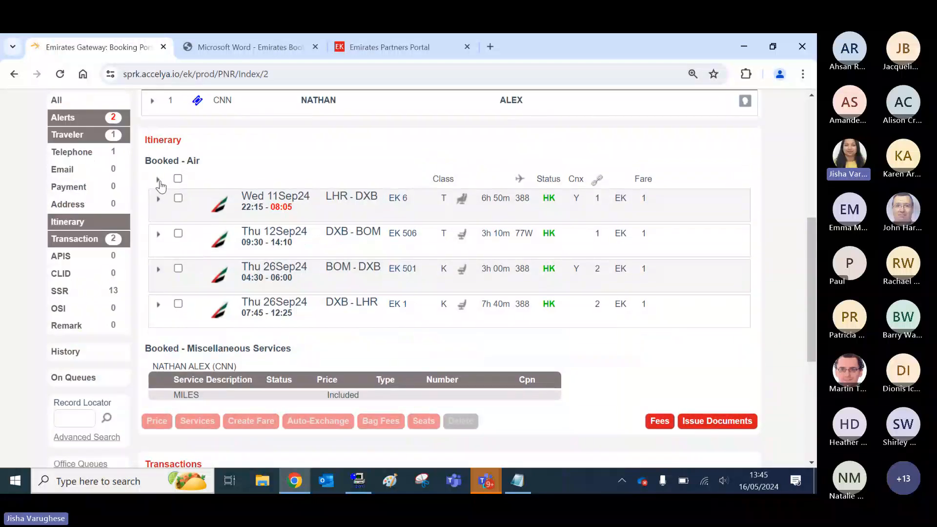
Expand all flight details and examine the prepaid bags entries and the document issuance option
click(157, 179)
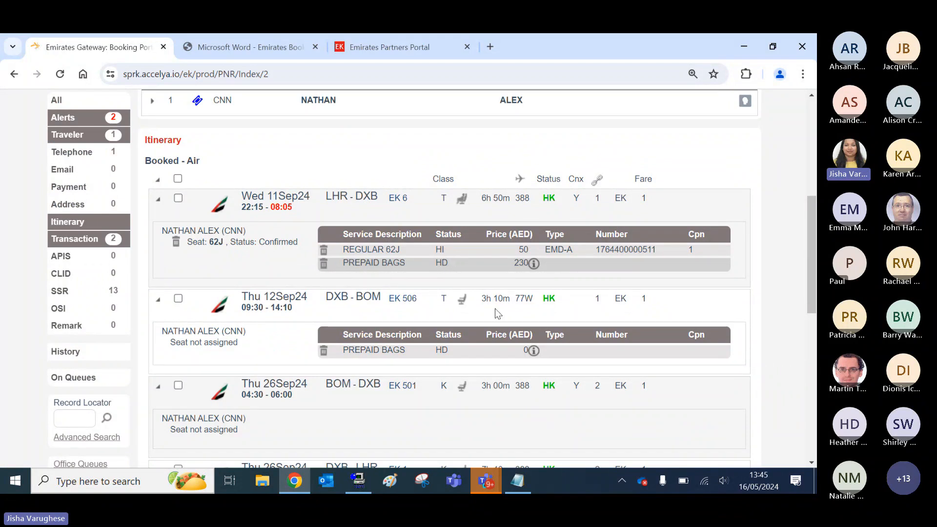
scroll(494, 308, down, 3)
scroll(722, 400, down, 2)
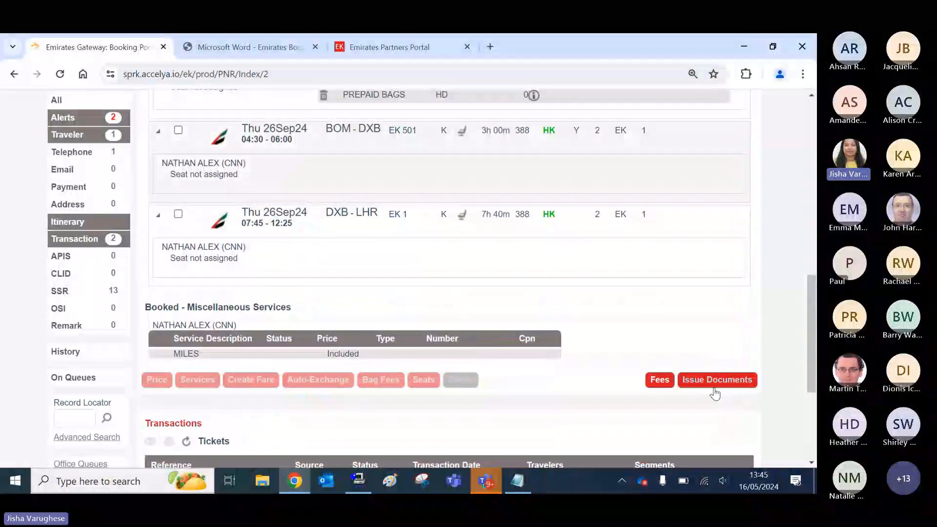
scroll(683, 366, up, 1)
scroll(611, 349, up, 2)
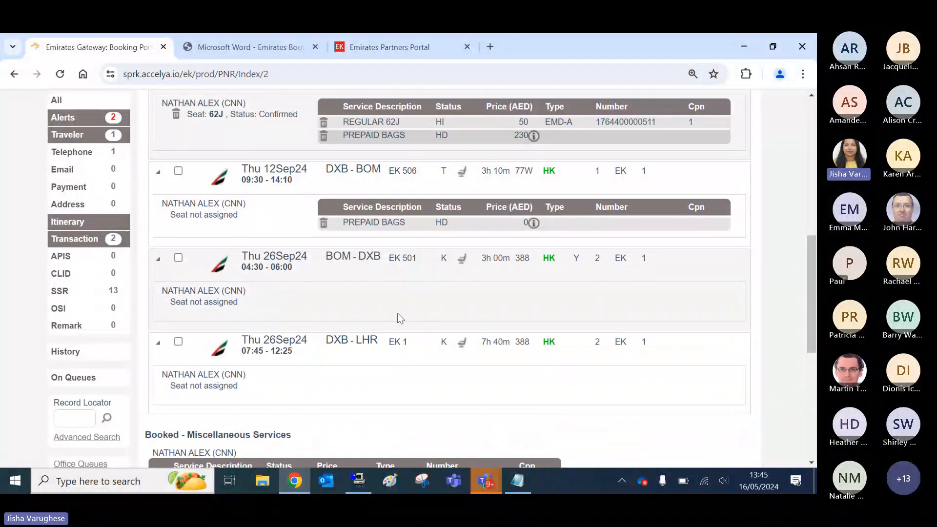
scroll(397, 318, down, 4)
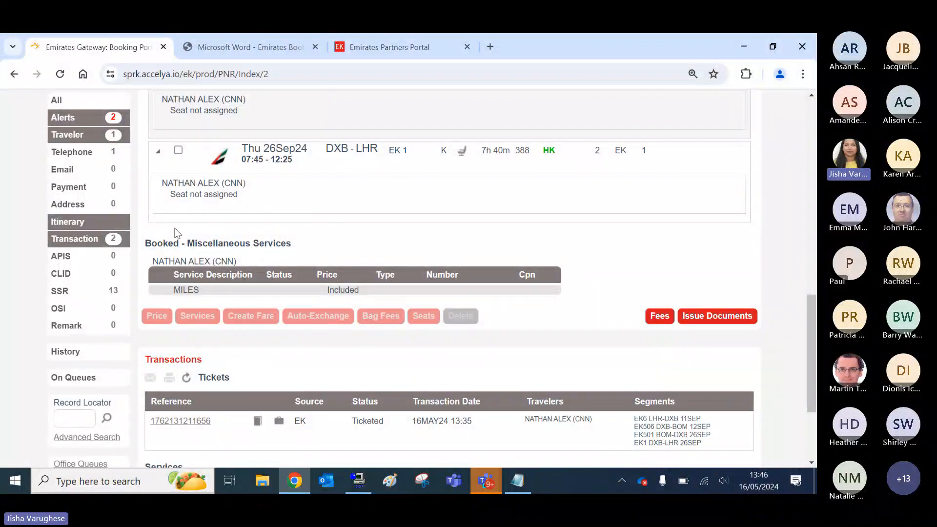
click(178, 150)
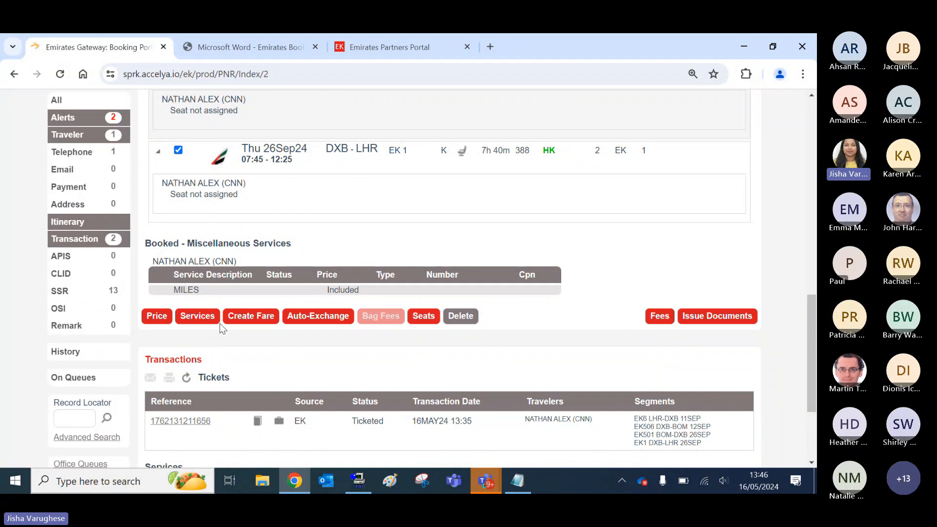
click(178, 150)
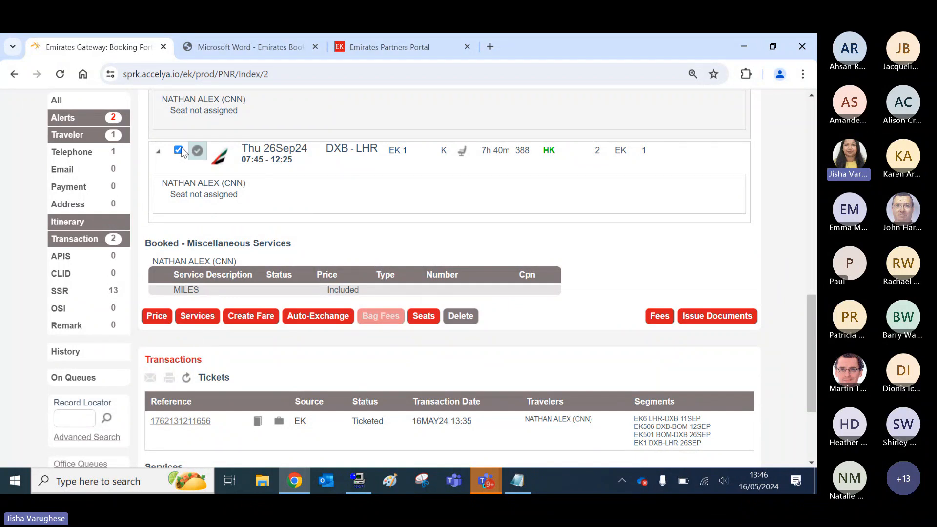
scroll(432, 298, up, 6)
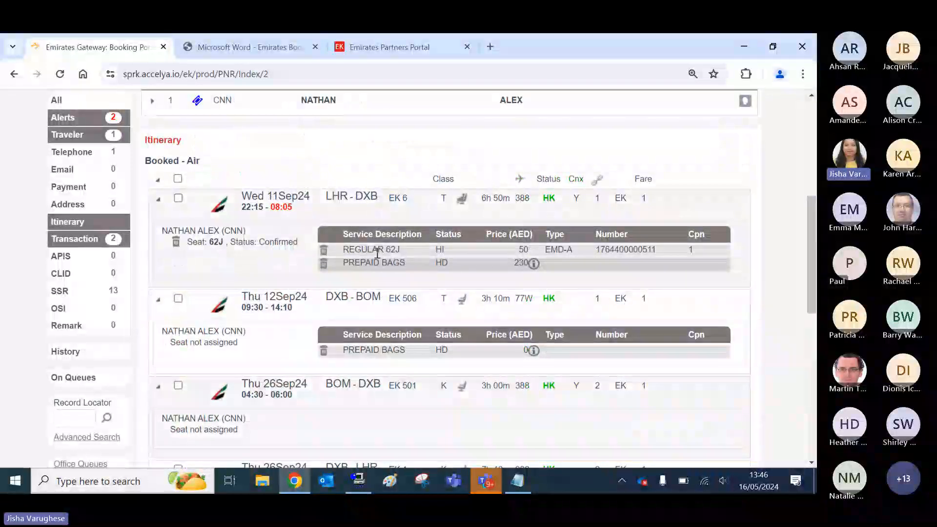
click(158, 179)
click(159, 180)
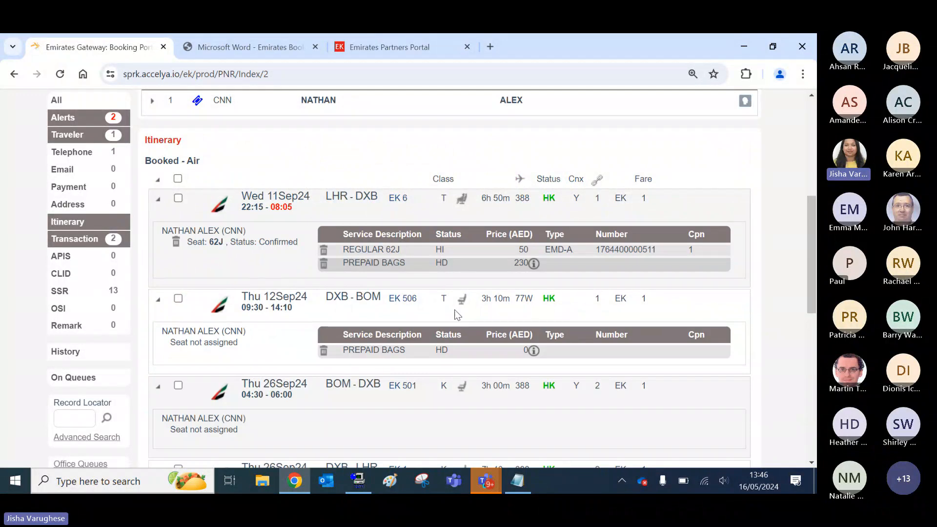
Check the booked flight services and miscellaneous services again, and collapse all flight details
scroll(555, 424, down, 5)
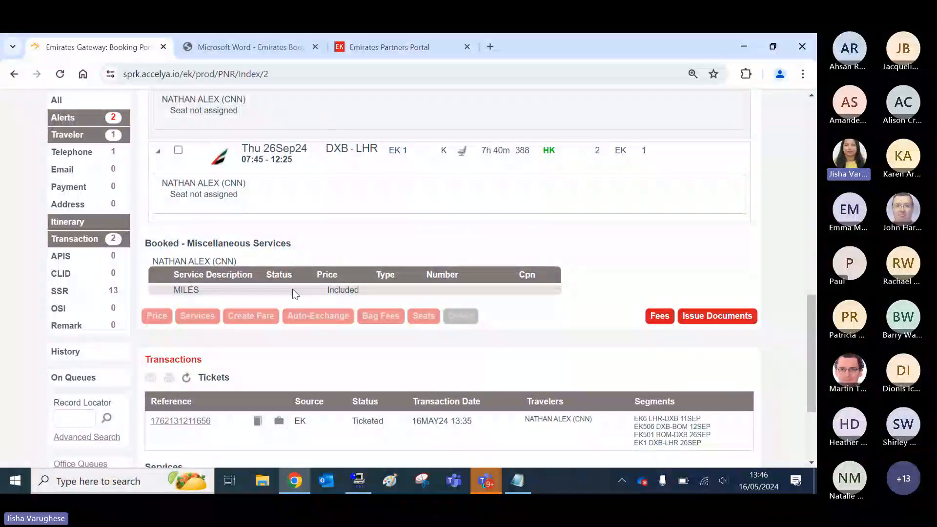
scroll(309, 324, up, 4)
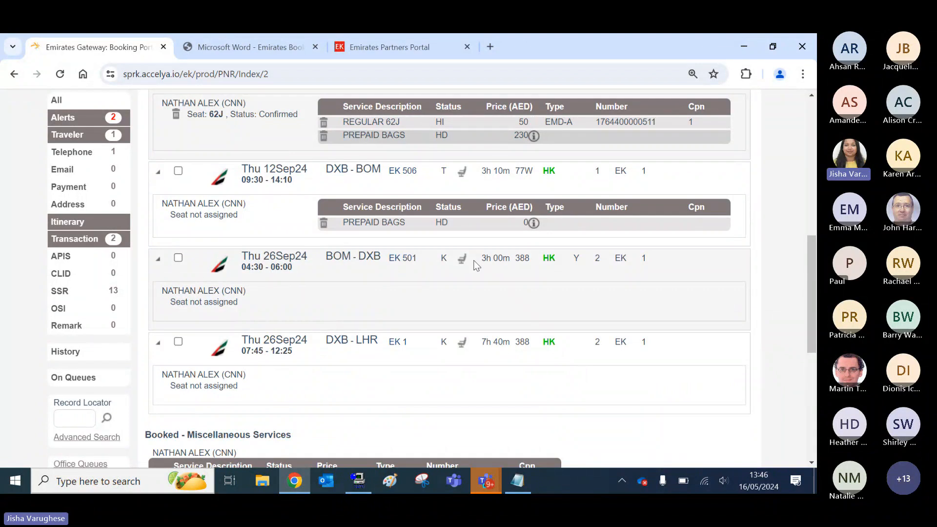
scroll(657, 292, down, 4)
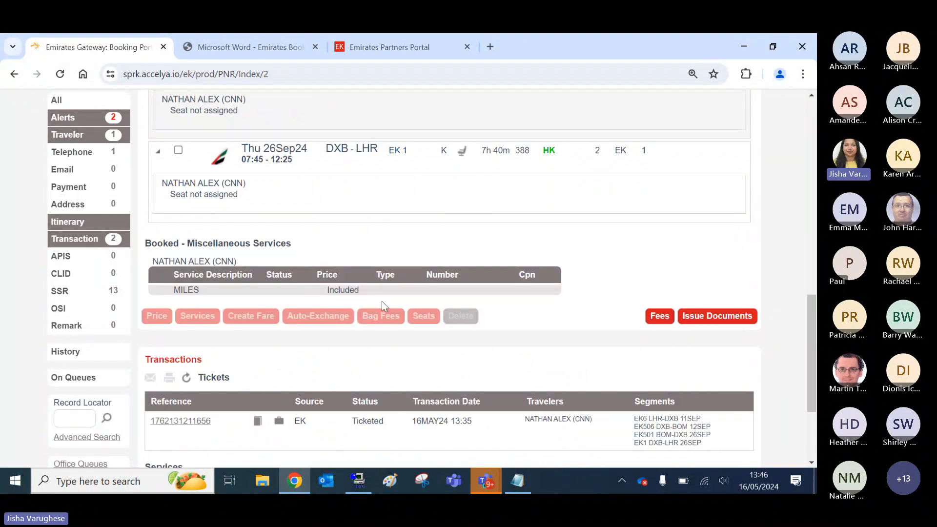
scroll(382, 300, up, 10)
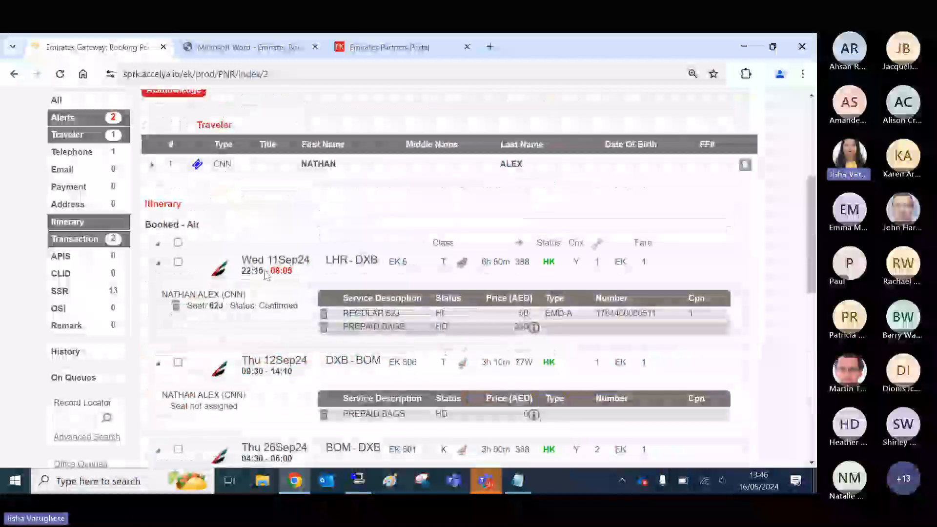
click(157, 243)
scroll(292, 297, up, 3)
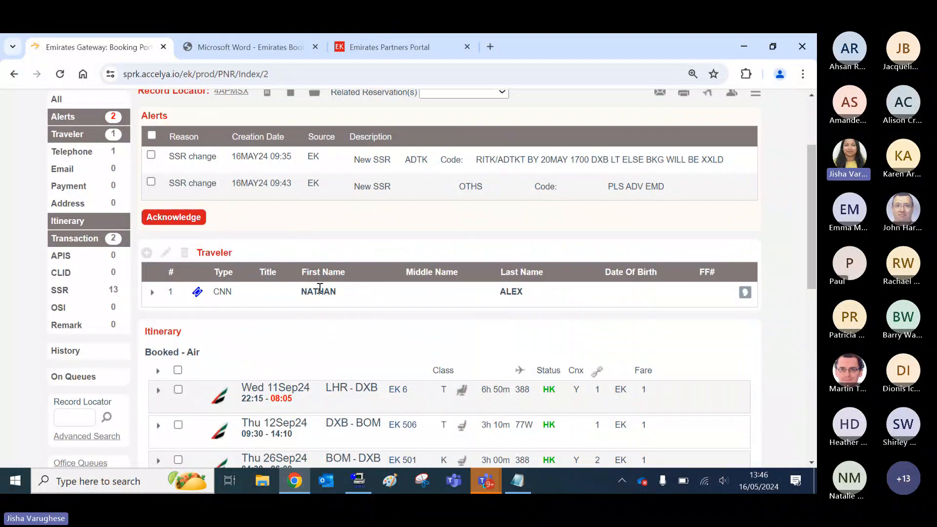
scroll(445, 340, down, 2)
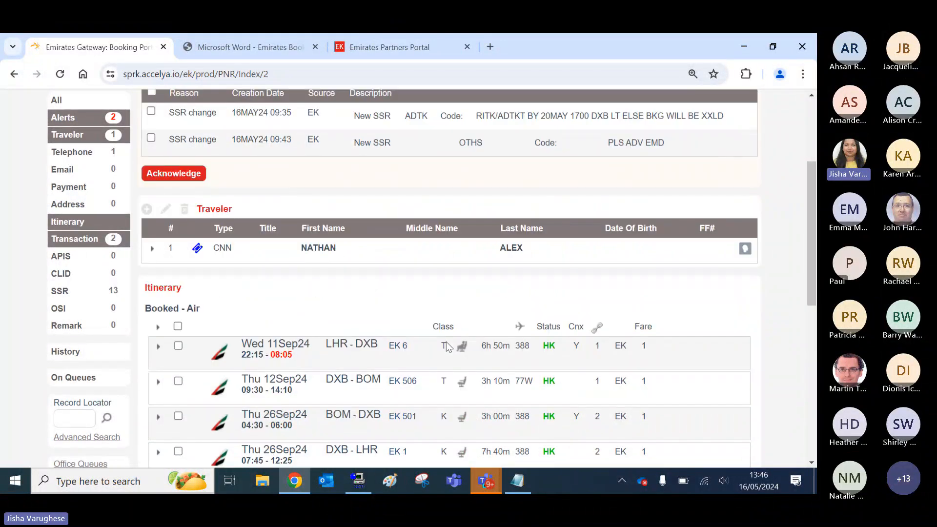
scroll(381, 345, down, 2)
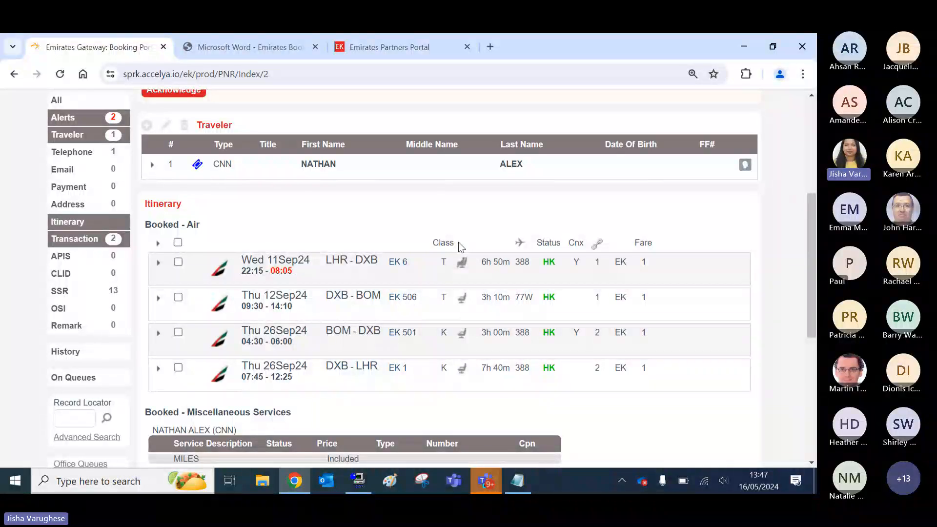
scroll(458, 242, down, 1)
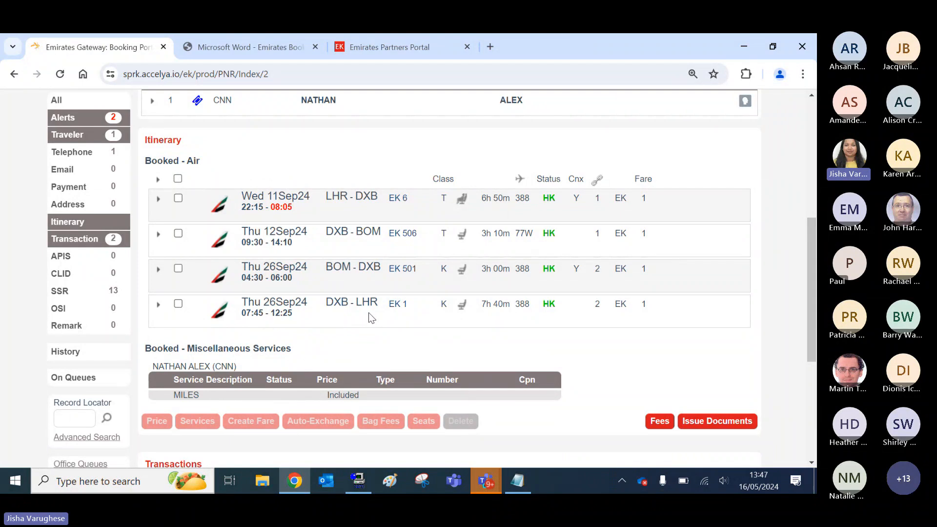
Open Add Air for the reservation and bring up its list of booked flight segments
scroll(405, 315, up, 5)
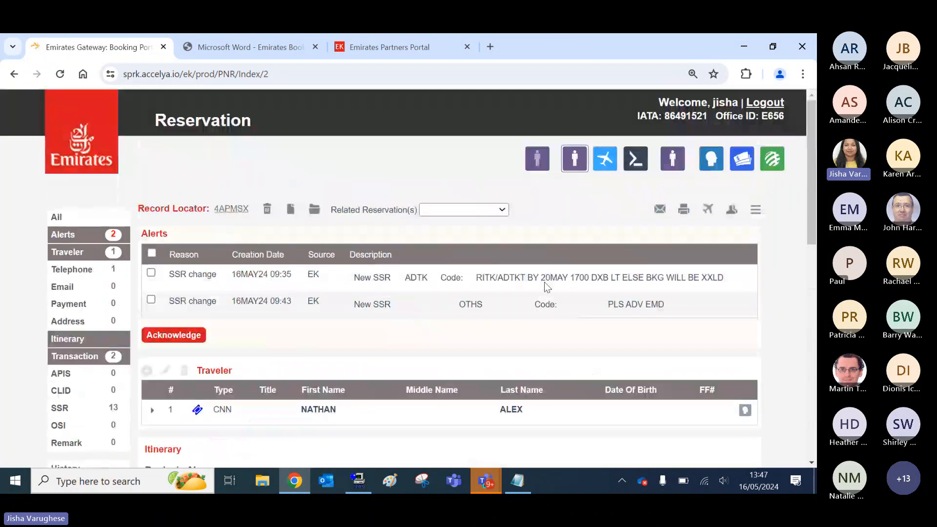
click(605, 159)
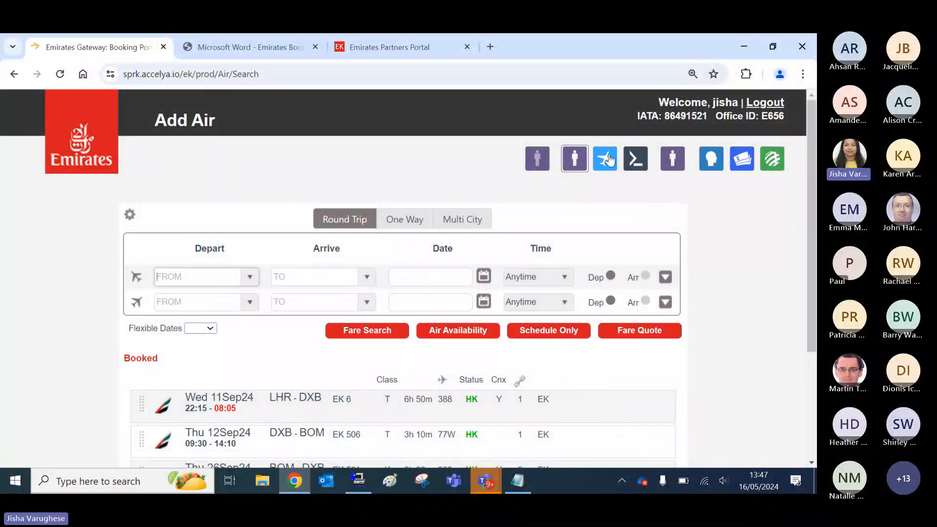
scroll(244, 324, down, 1)
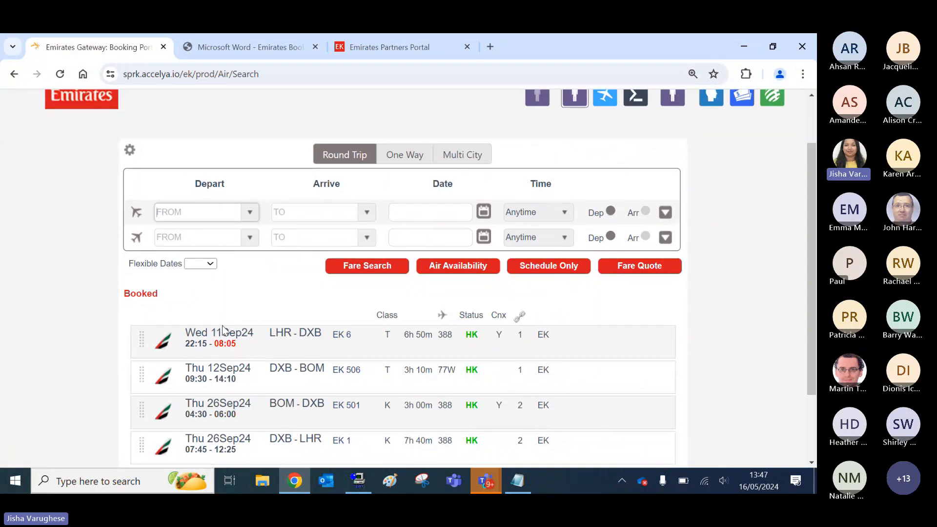
scroll(223, 329, down, 1)
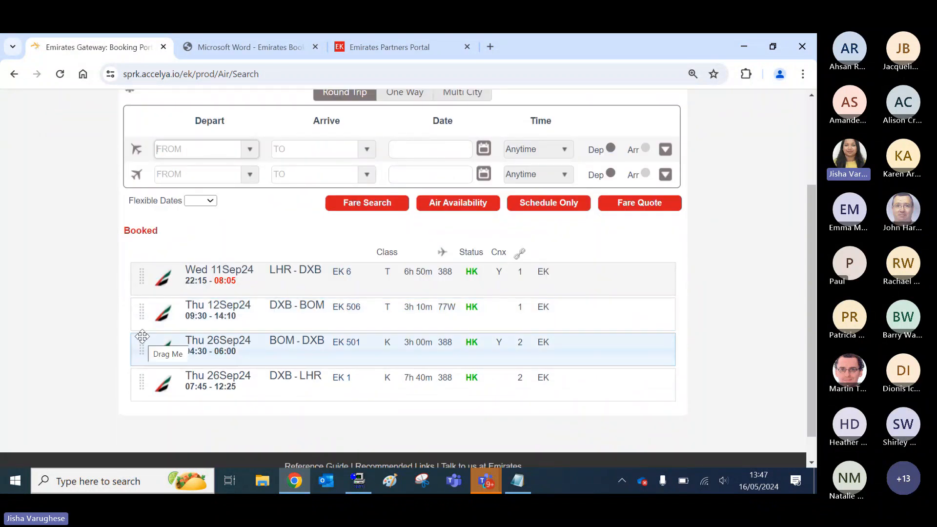
Set up a one-way flight search from BOM to LHR
scroll(386, 358, up, 1)
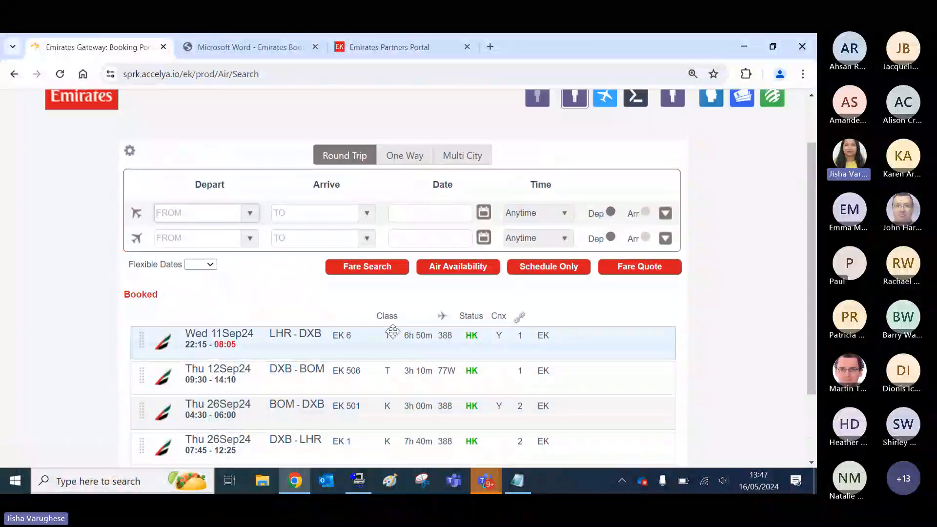
click(403, 157)
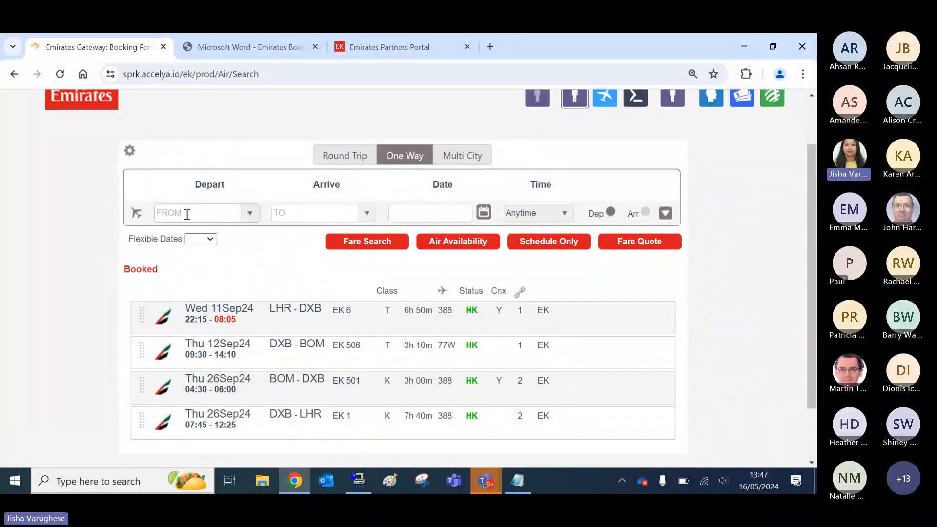
text(BOM)
click(307, 206)
text(LH)
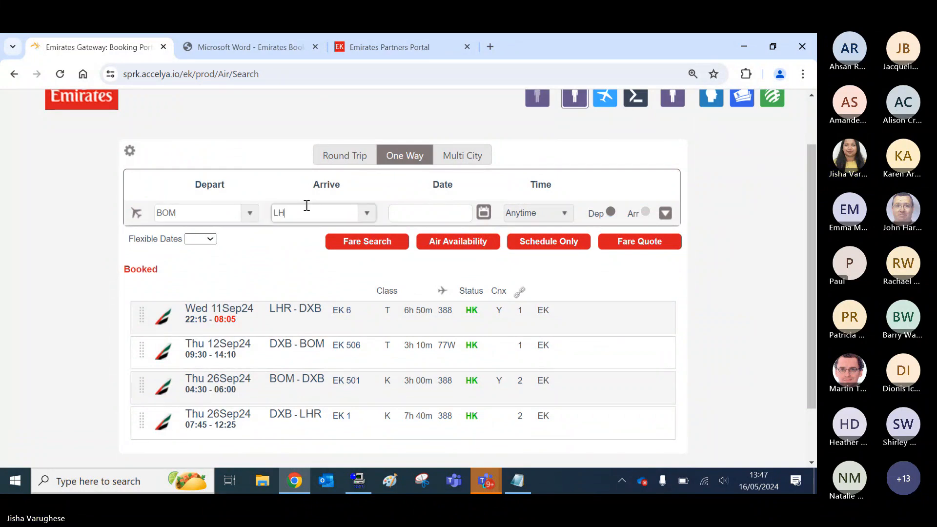
text(R)
click(124, 221)
Set the departure date to 10/3/2024 and request the air availability
click(483, 212)
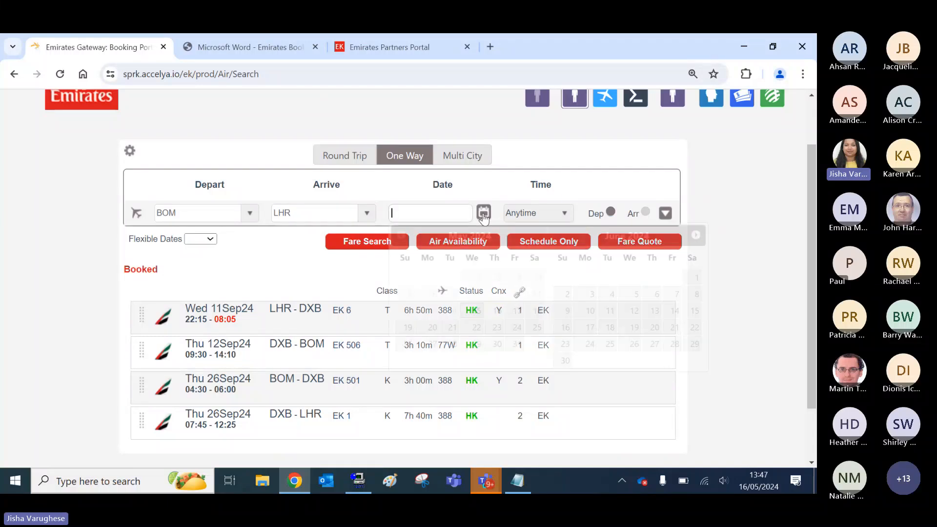
click(696, 235)
click(696, 235)
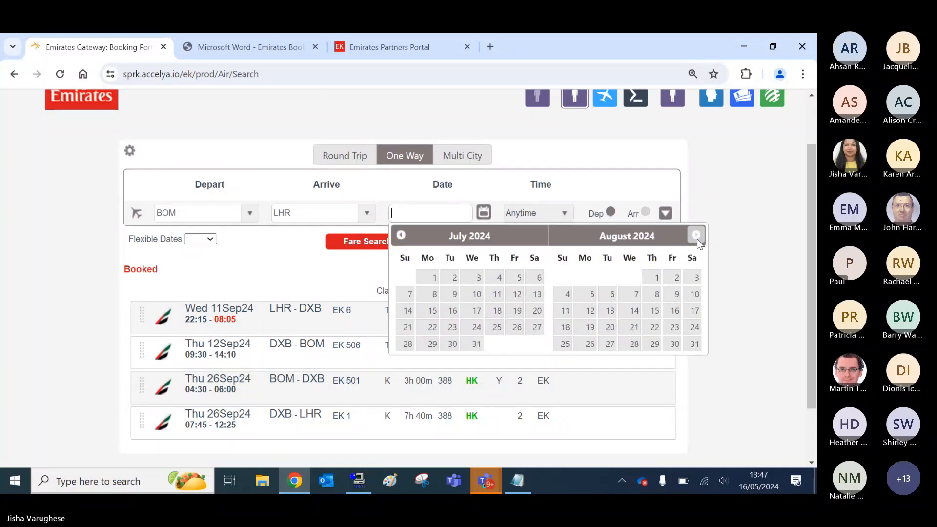
click(695, 235)
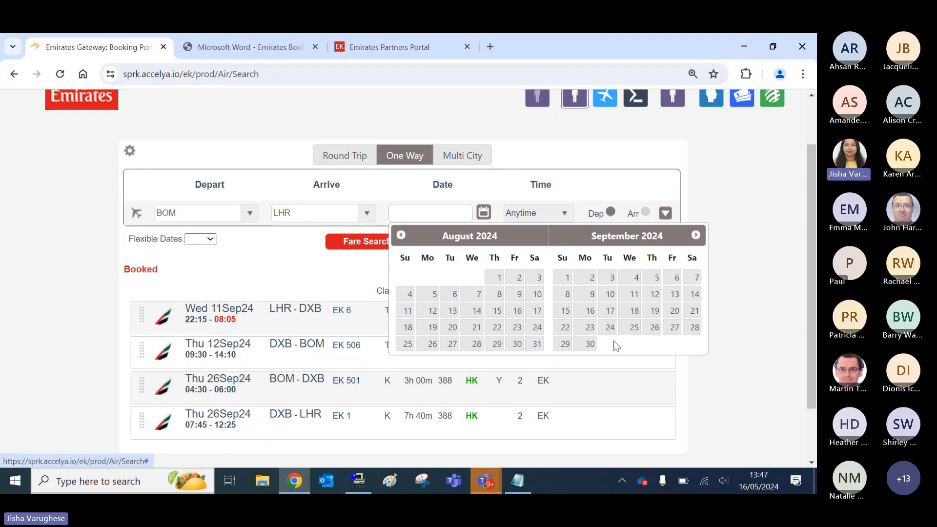
click(695, 235)
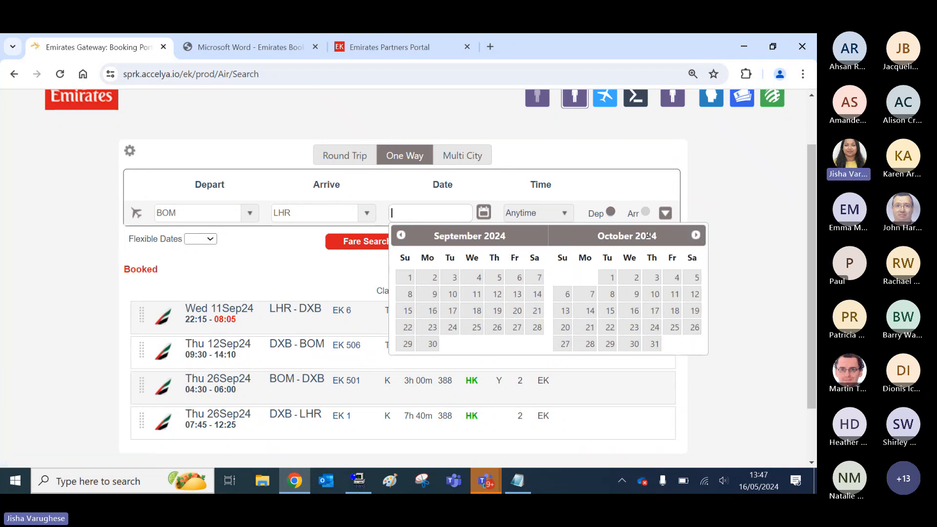
click(657, 278)
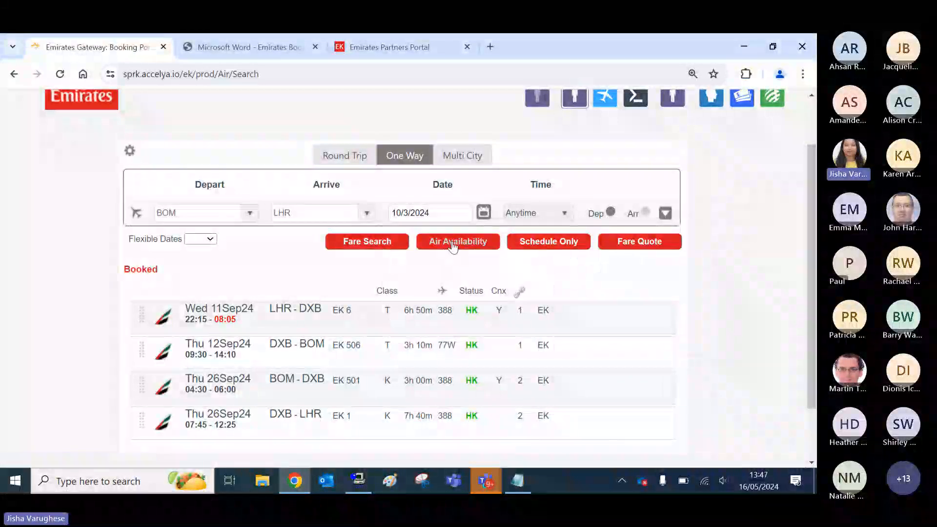
click(454, 242)
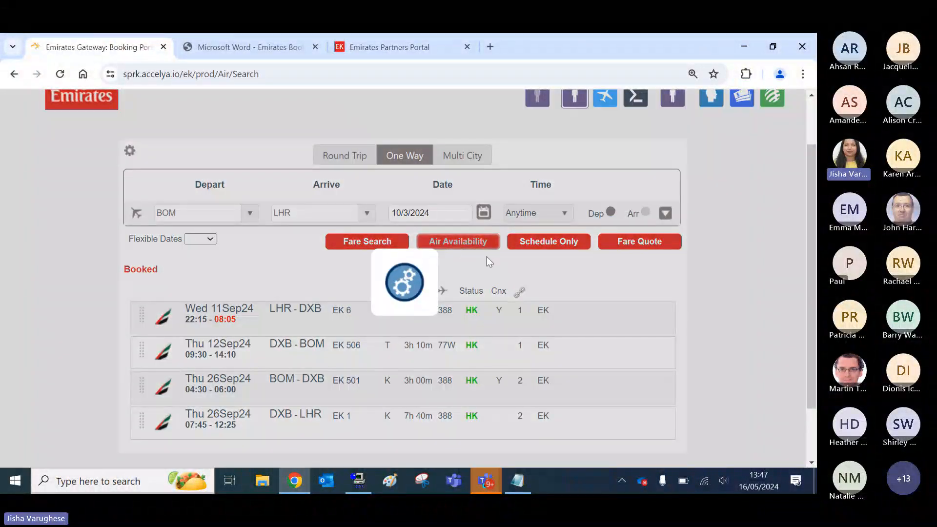
Choose class B on the EK 501 and EK 1 connection departing BOM at 04:30 and price it into the reservation
scroll(362, 242, down, 3)
scroll(536, 210, up, 3)
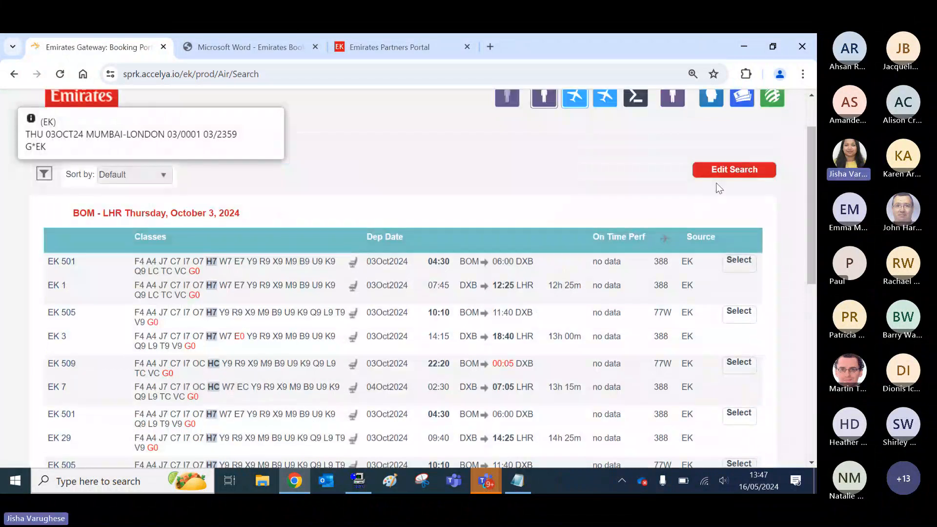
click(719, 170)
scroll(445, 244, down, 3)
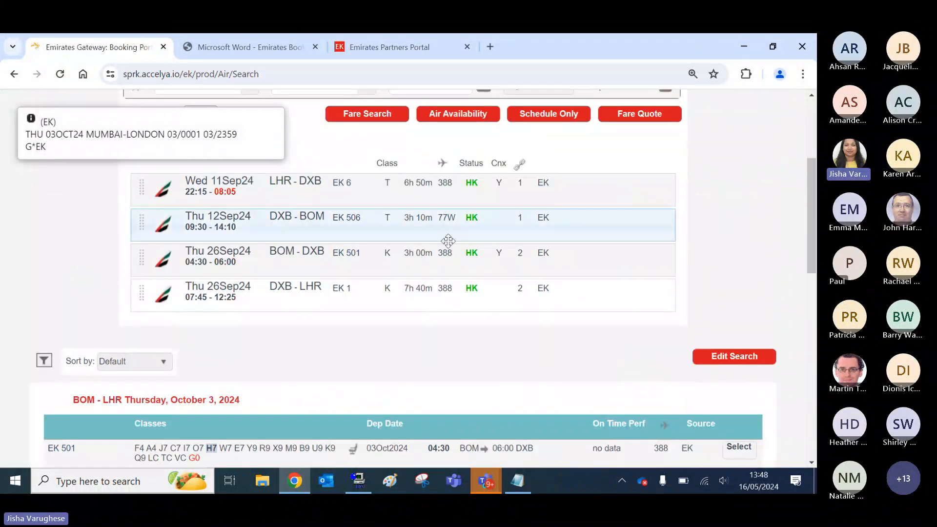
scroll(400, 264, down, 4)
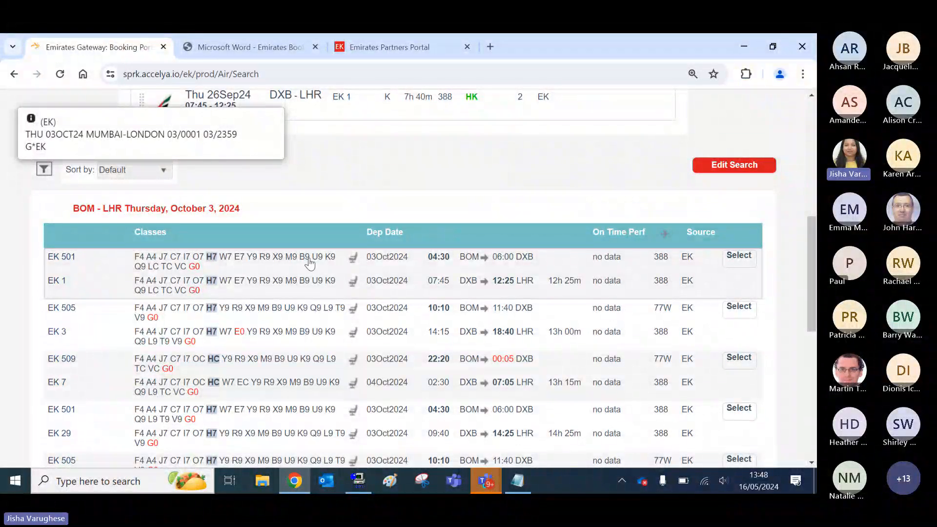
click(305, 258)
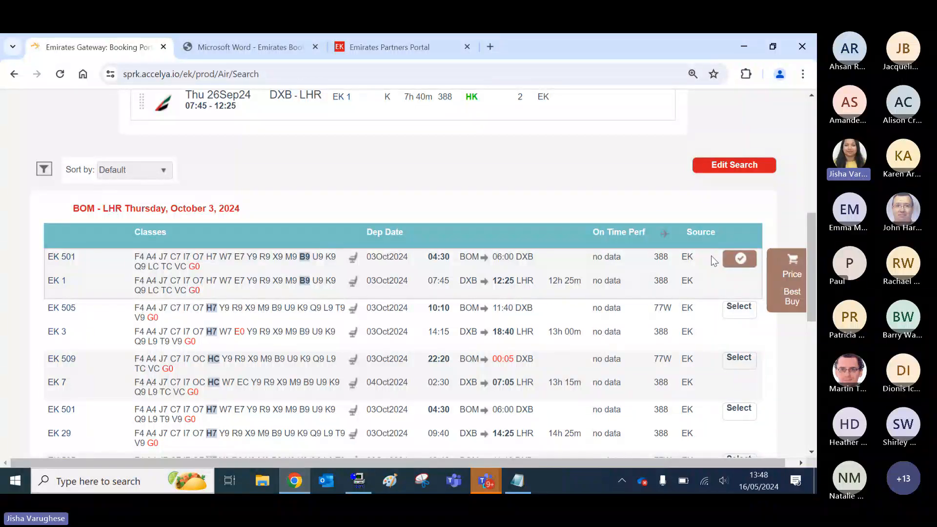
click(791, 261)
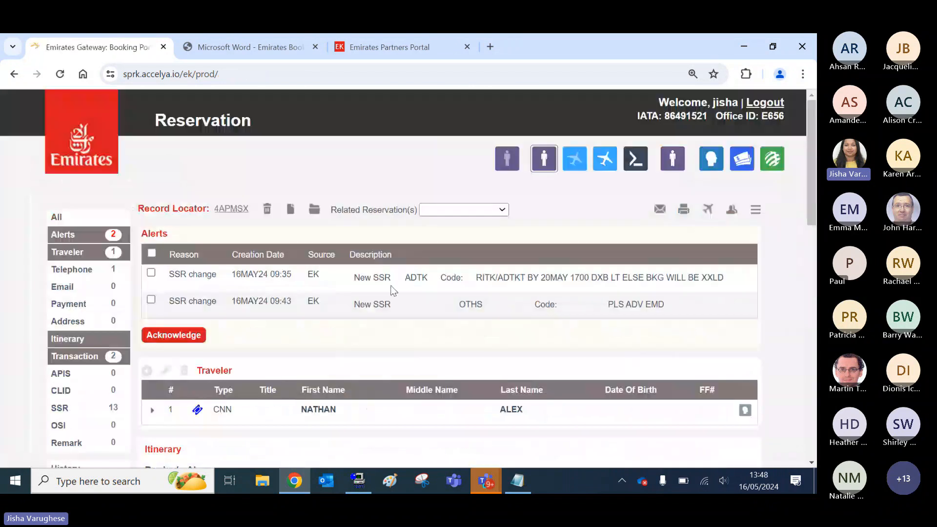
Select the booked flights EK 6 and EK 506 together with both 3 October flights in the shopping cart
scroll(388, 288, down, 10)
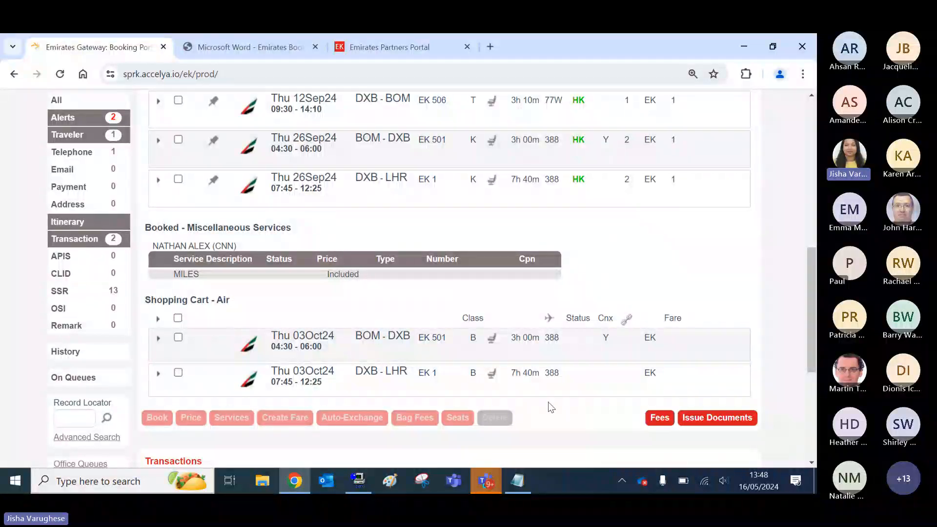
scroll(551, 407, up, 1)
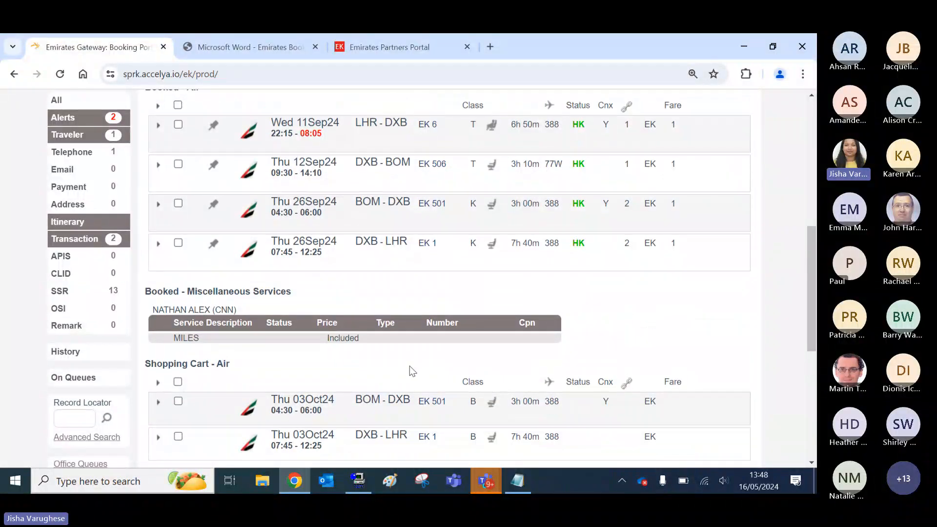
scroll(318, 373, down, 1)
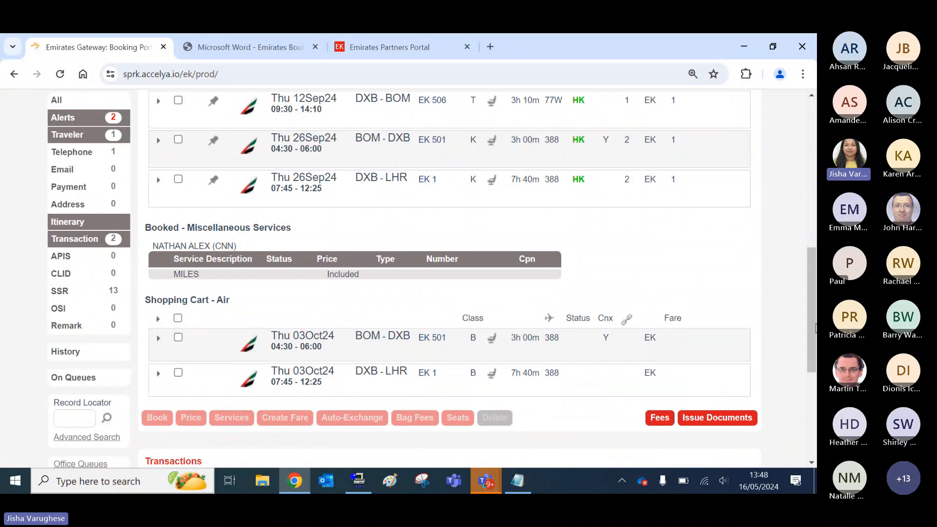
drag(815, 328, 815, 304)
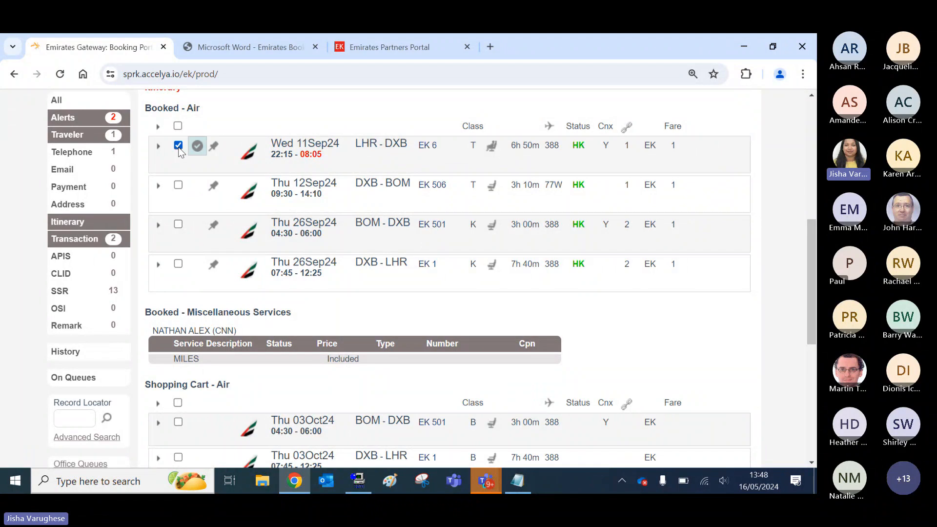
click(178, 185)
scroll(231, 204, down, 1)
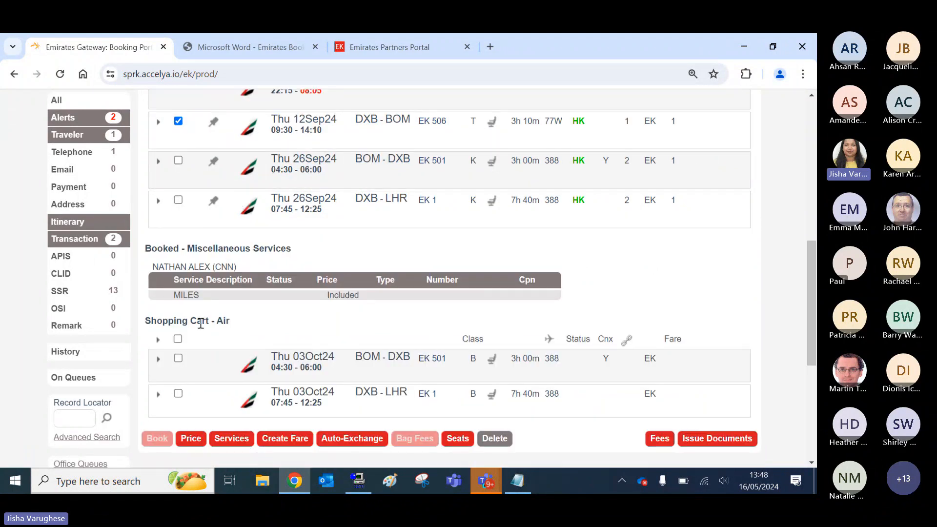
click(178, 339)
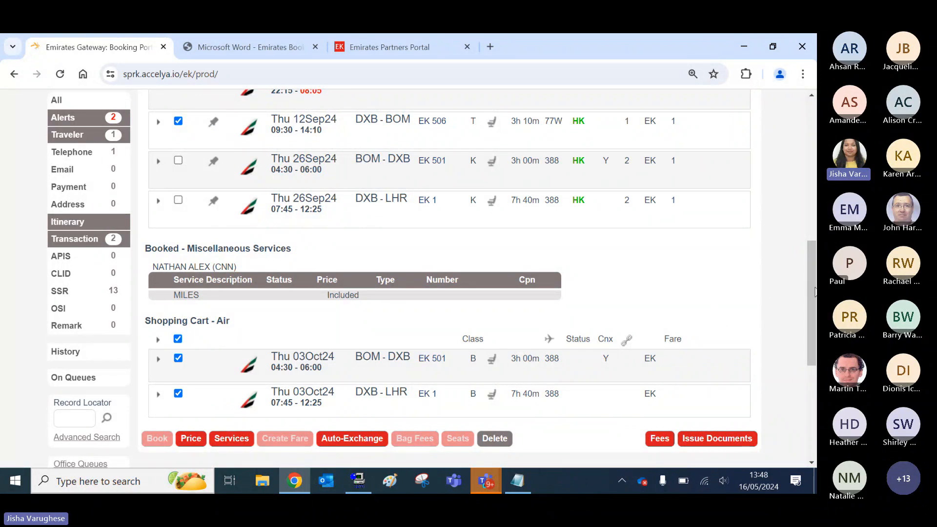
scroll(811, 286, up, 3)
scroll(811, 286, down, 1)
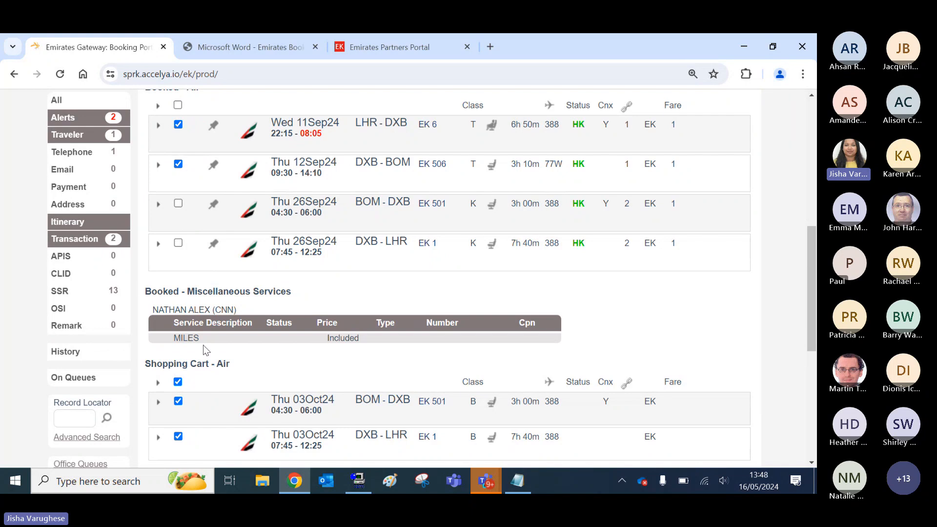
click(211, 204)
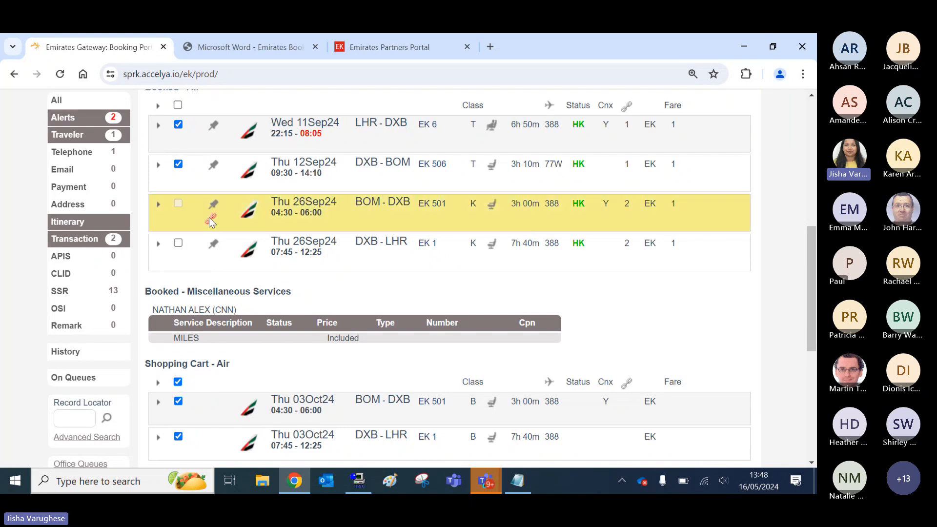
click(212, 243)
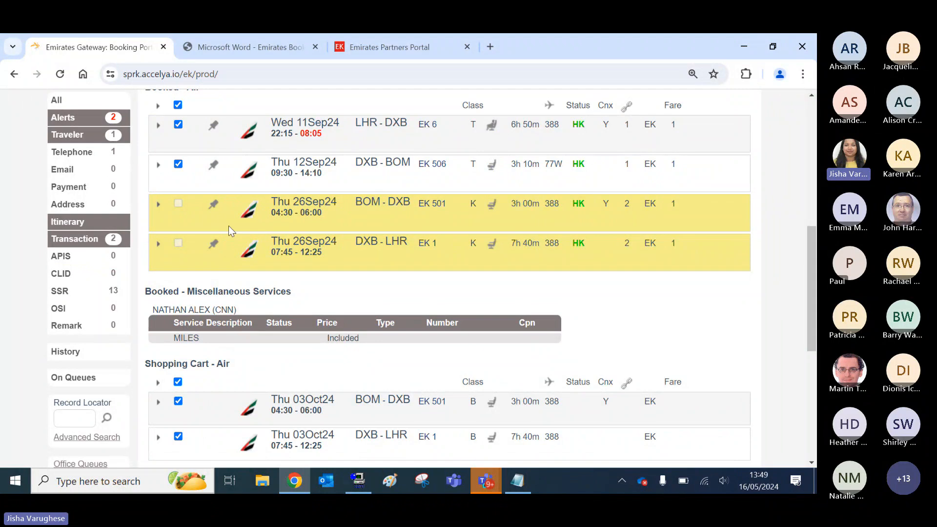
click(213, 207)
click(213, 244)
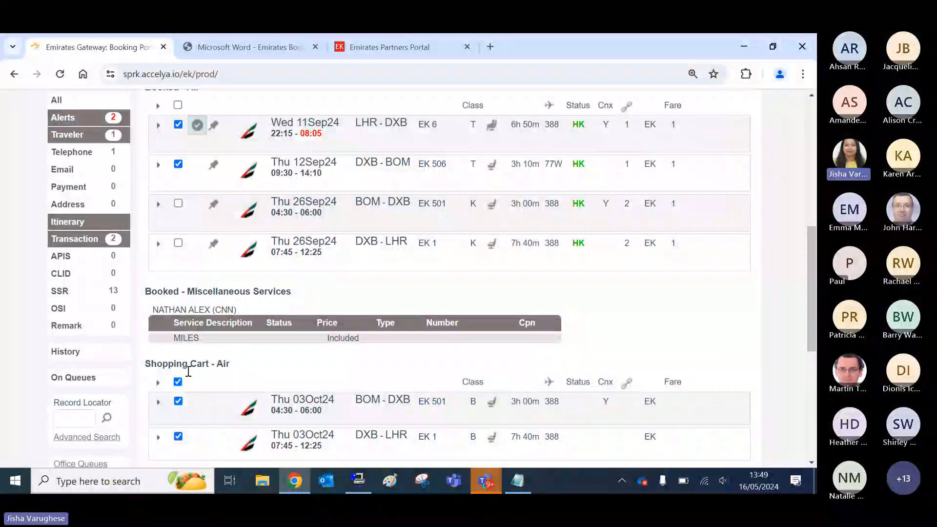
Auto-exchange the selected flights using the Current Classes pricing option and continue with the traveler's issued ticket
scroll(413, 334, down, 2)
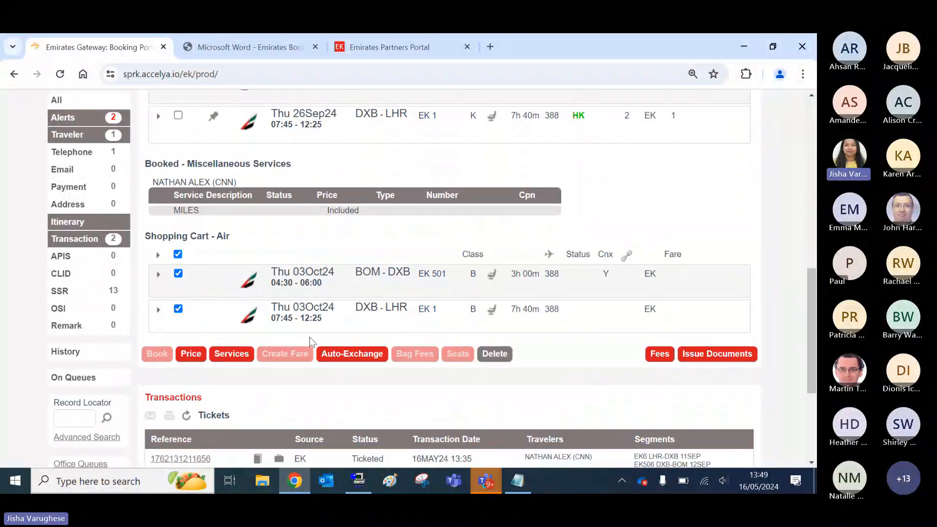
click(352, 354)
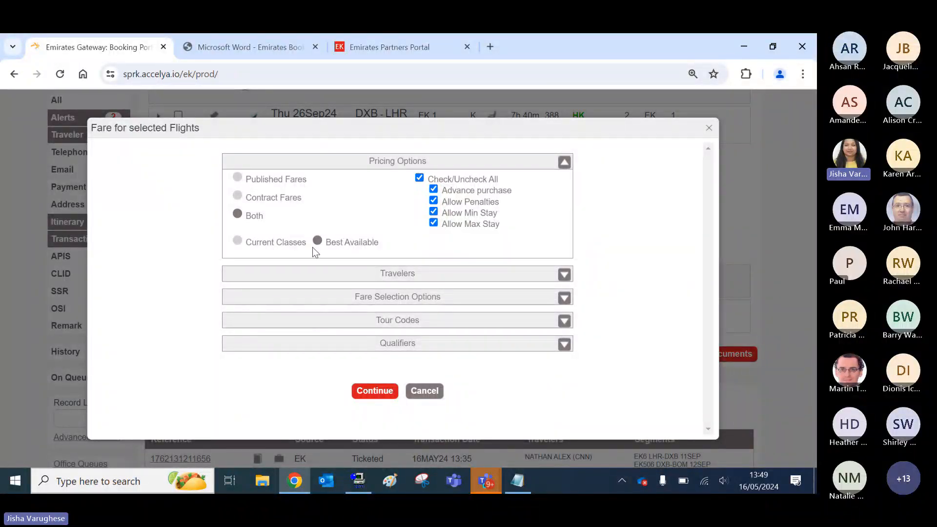
click(235, 241)
click(366, 394)
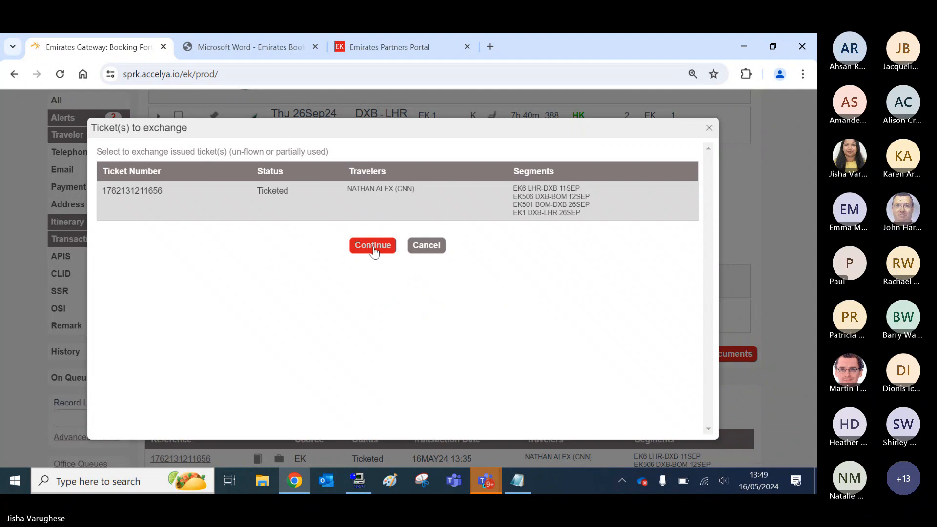
click(373, 249)
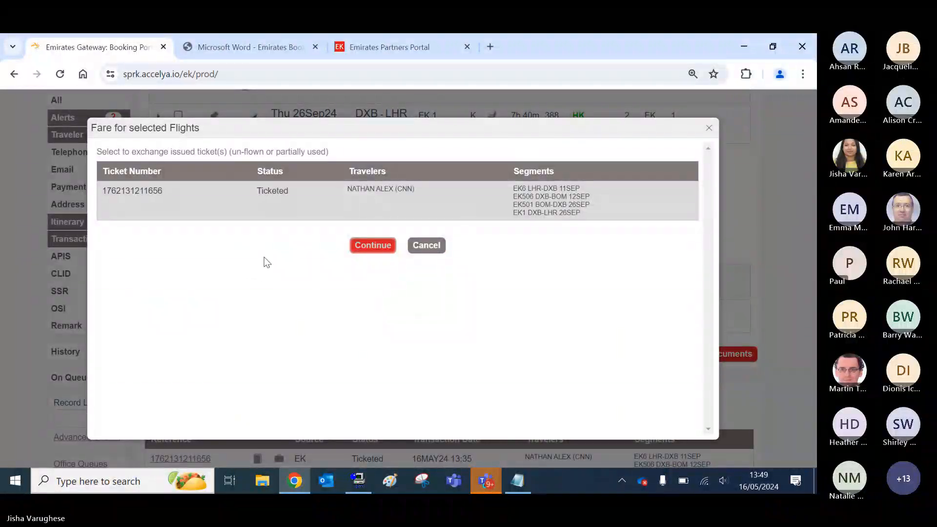
click(373, 245)
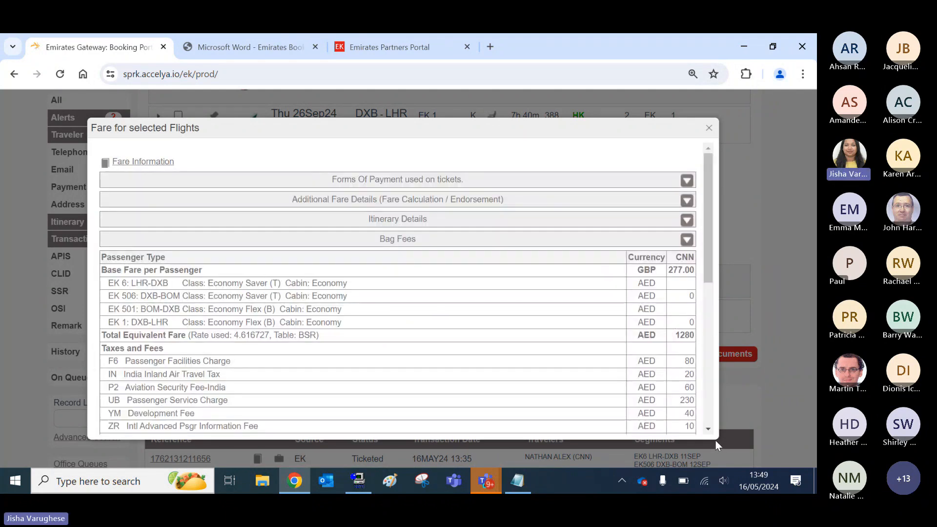
Enlarge the fare window and examine the exchange fare breakdown, change fee and additional fare details
drag(717, 439, 736, 469)
drag(408, 121, 389, 90)
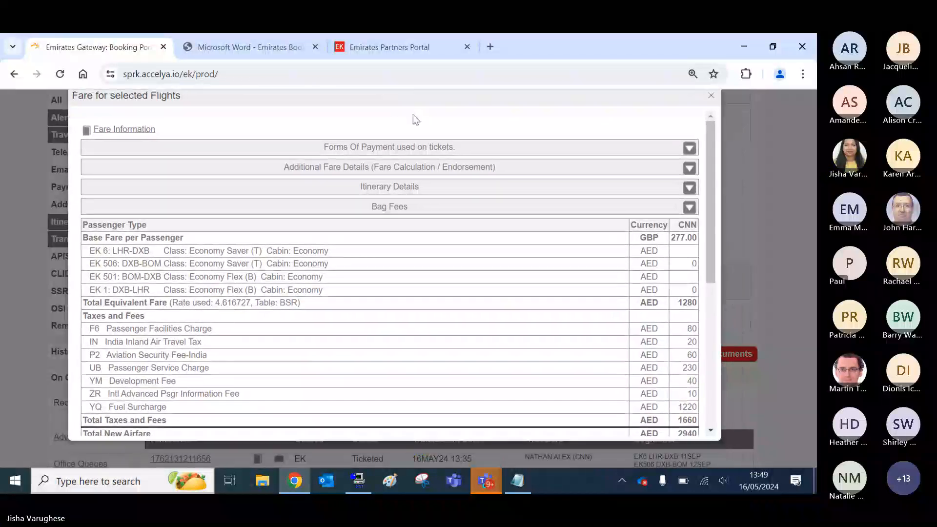
scroll(580, 344, down, 3)
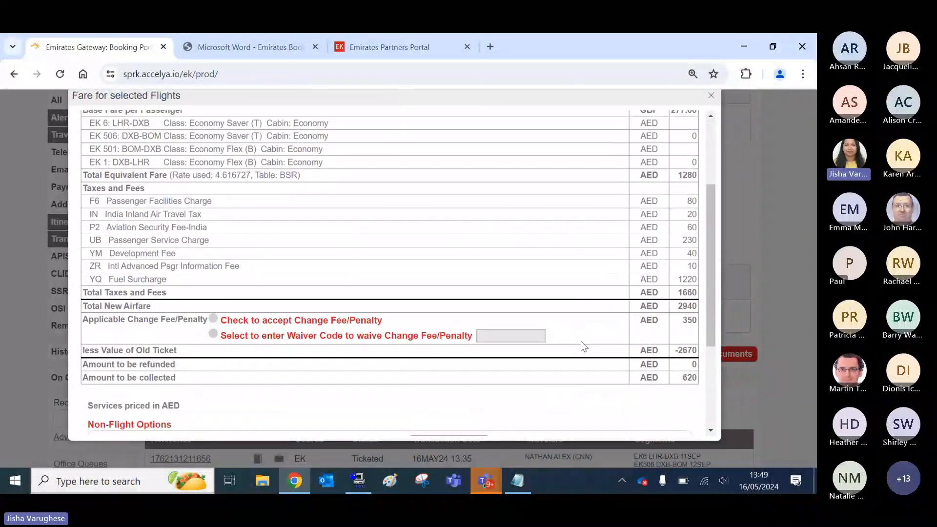
scroll(581, 341, up, 3)
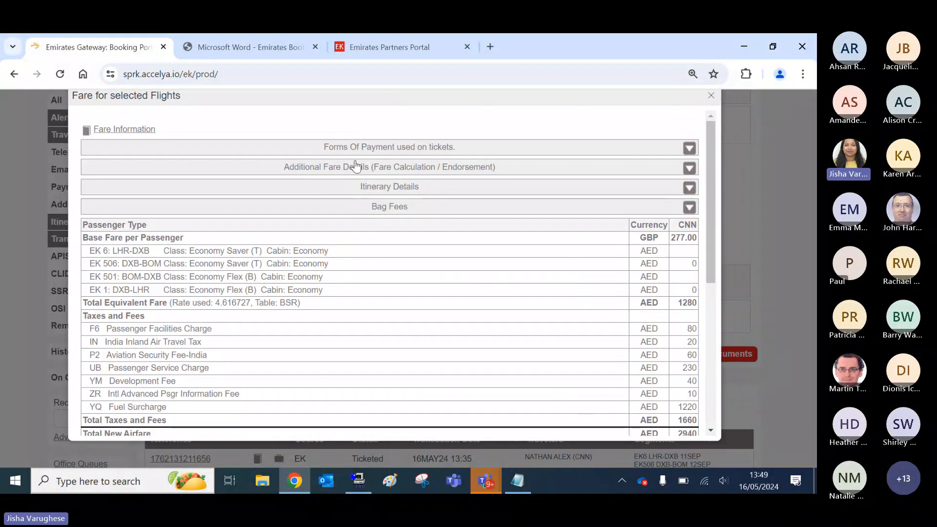
click(302, 170)
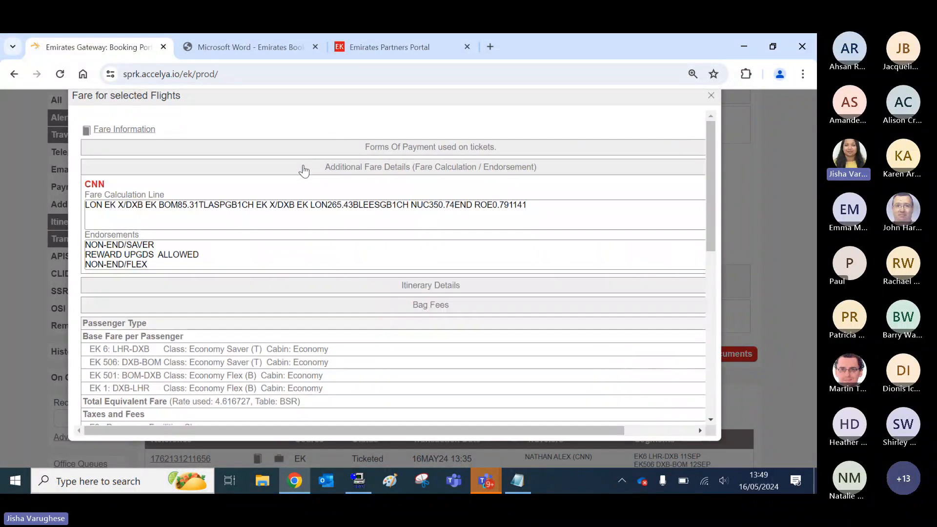
click(303, 169)
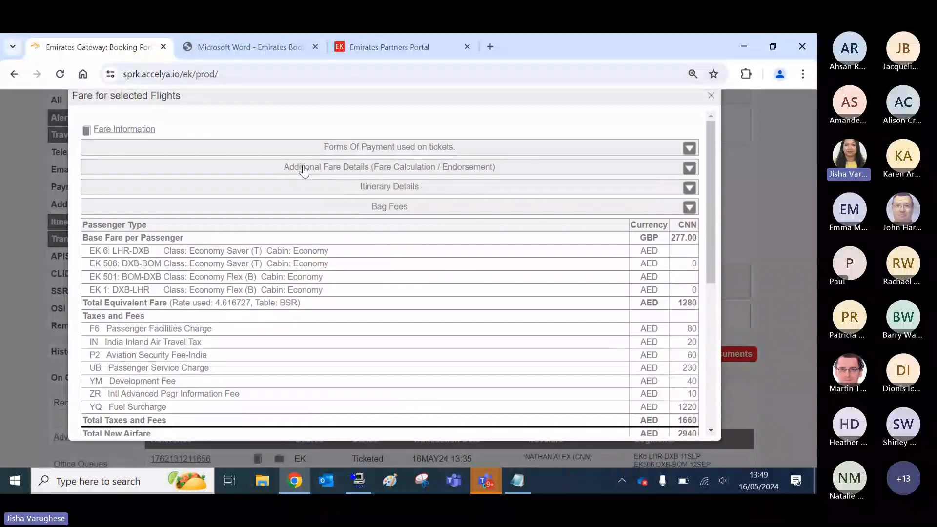
click(378, 166)
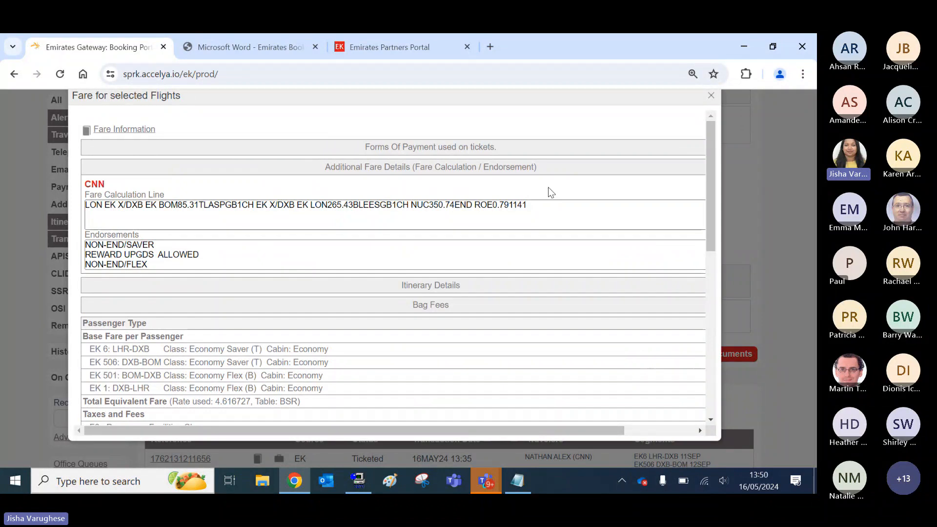
Collapse the additional fare details, review the exchange amounts, accept the change fee/penalty and proceed with the exchange
click(521, 168)
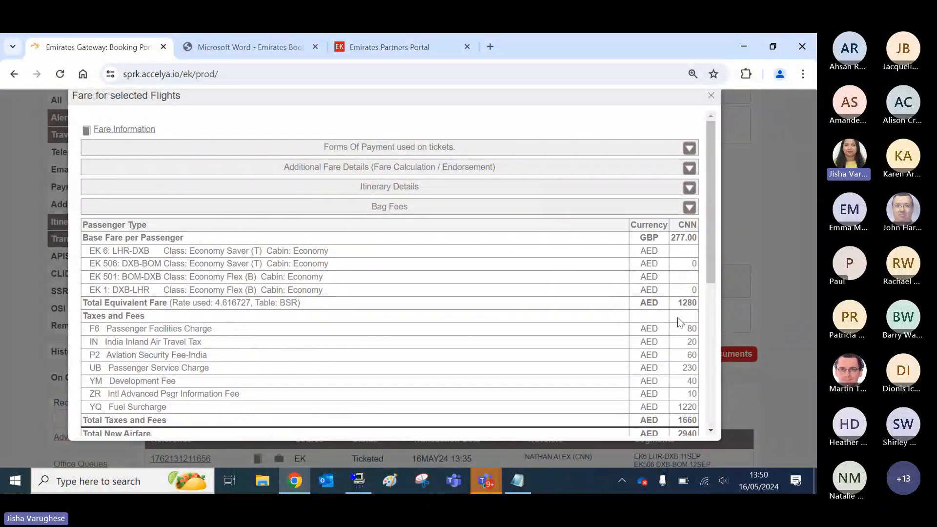
scroll(597, 315, down, 5)
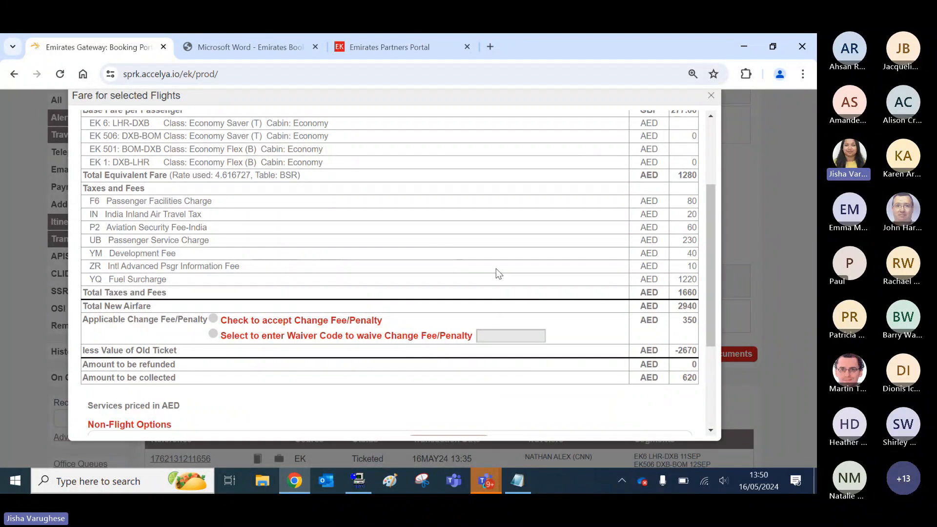
scroll(464, 276, down, 3)
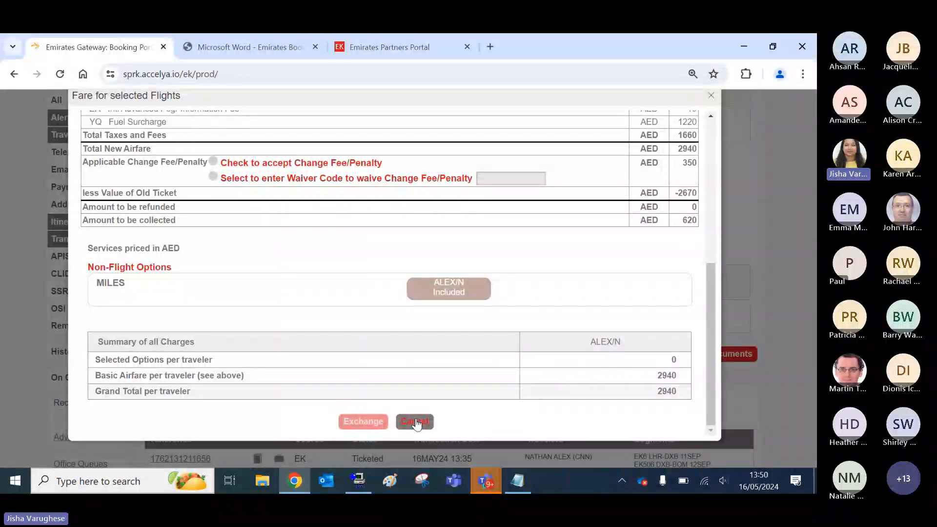
scroll(418, 312, up, 1)
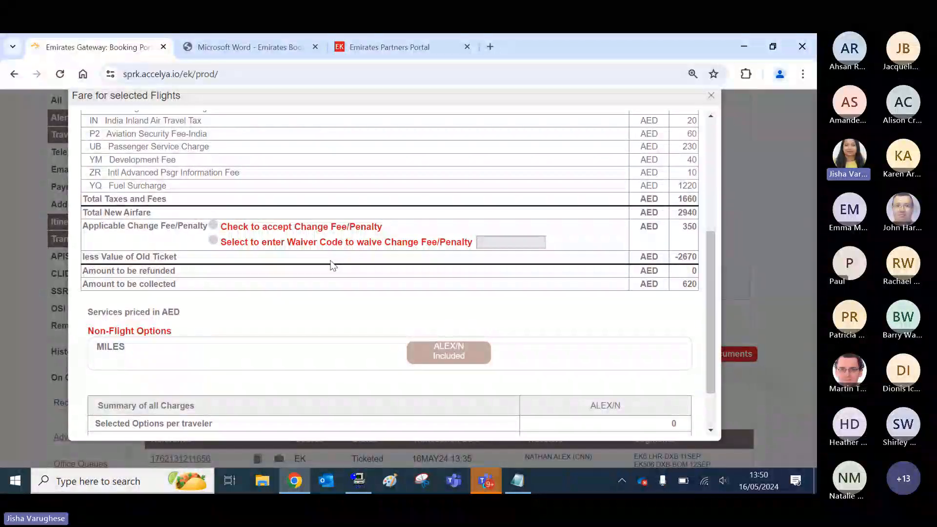
scroll(328, 264, up, 1)
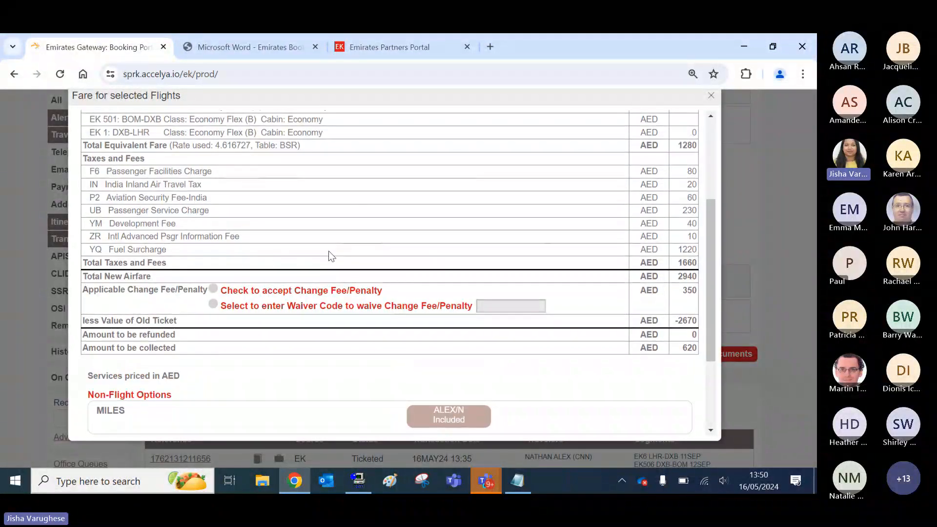
click(213, 290)
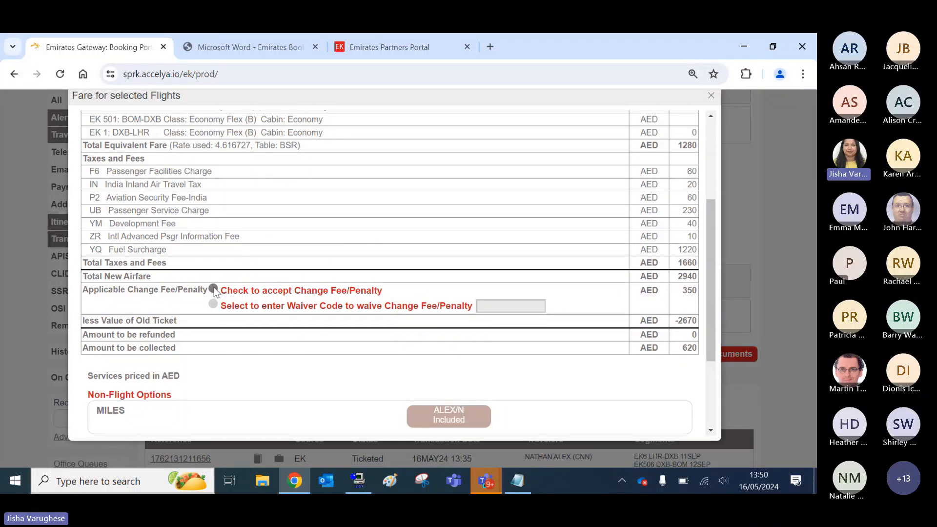
scroll(457, 279, down, 3)
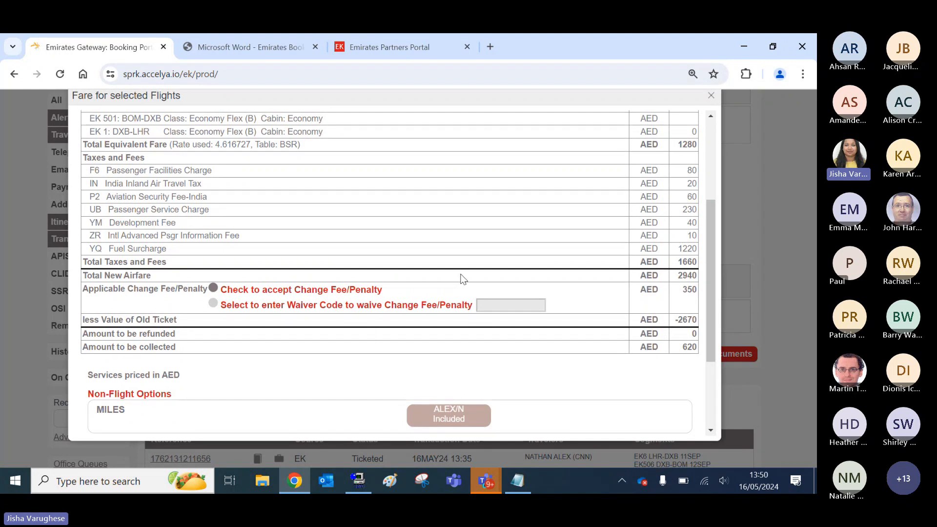
click(341, 422)
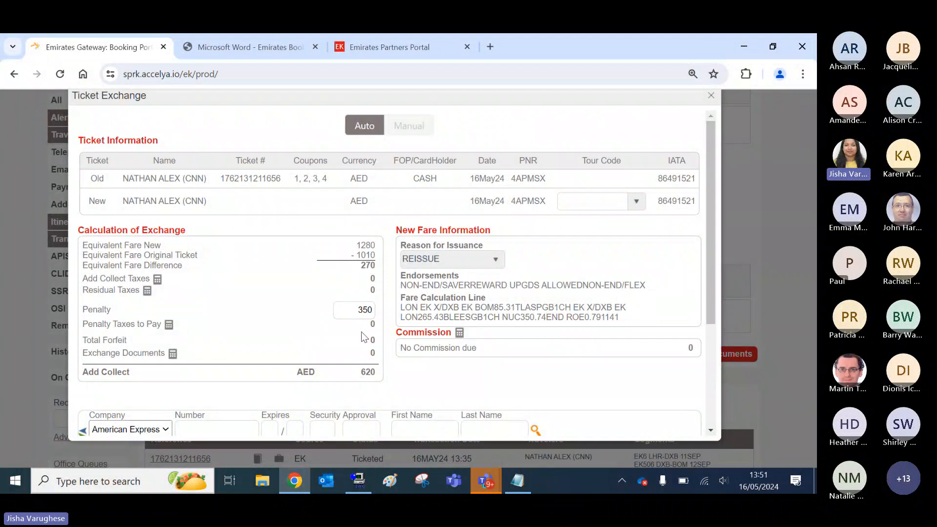
Set the form of payment for the ticket exchange to CASH, submit the exchange and close the resulting electronic ticket
scroll(273, 335, down, 1)
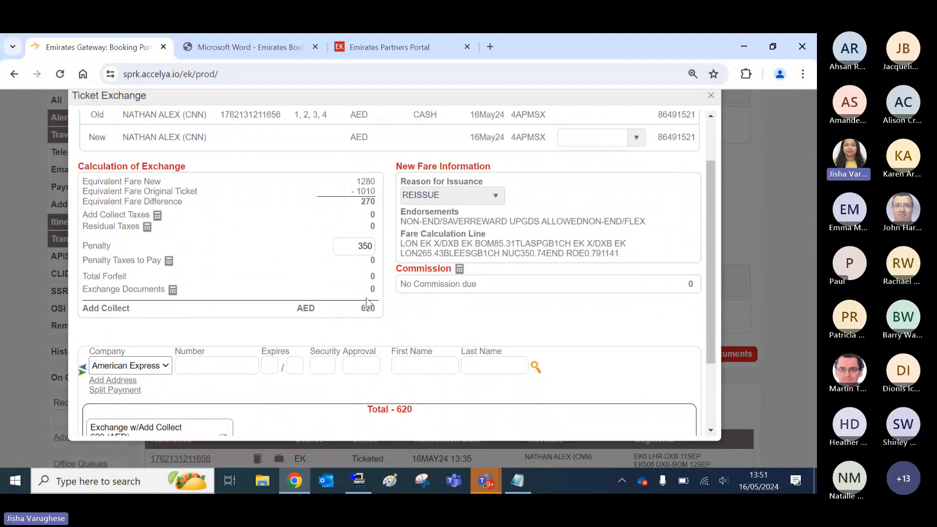
click(82, 369)
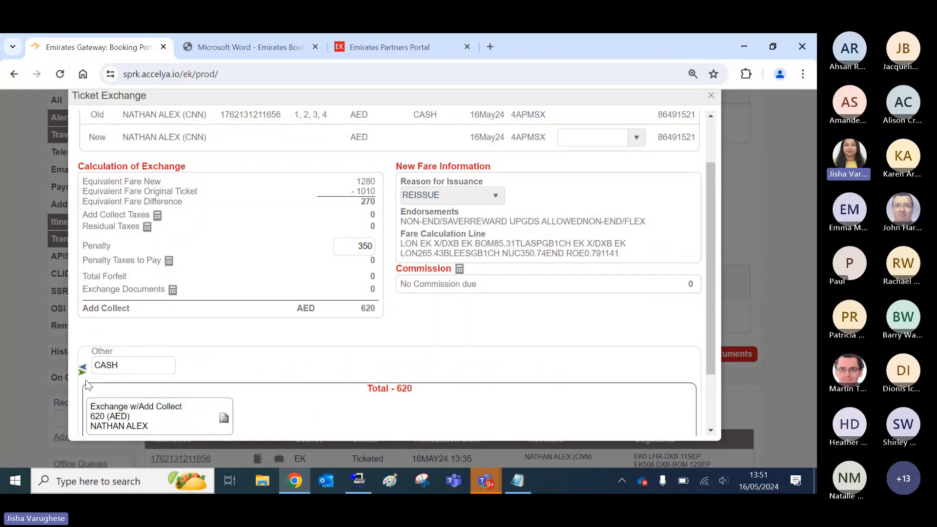
scroll(144, 353, down, 1)
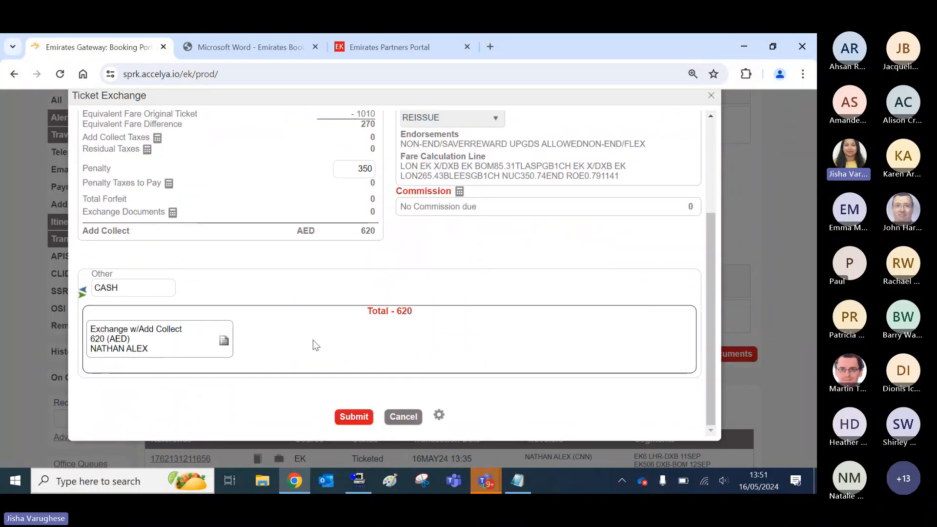
click(355, 416)
click(461, 302)
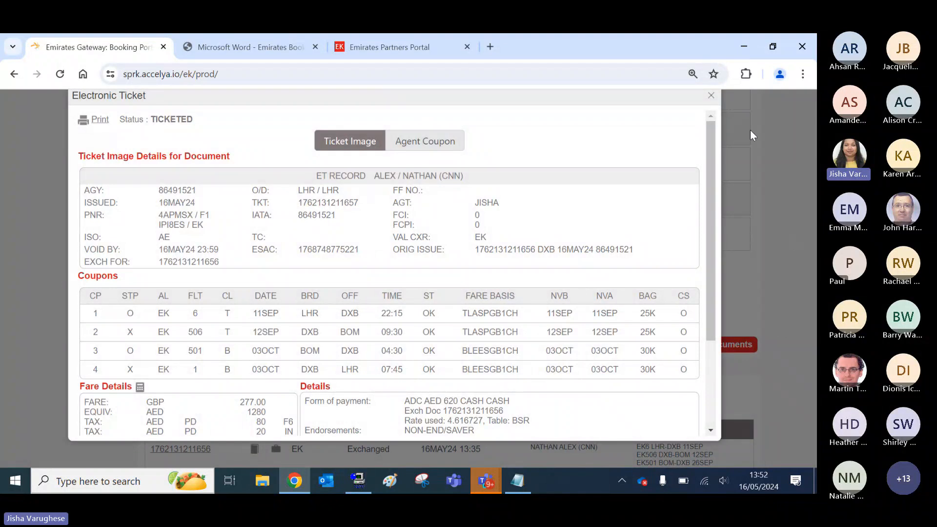
click(710, 97)
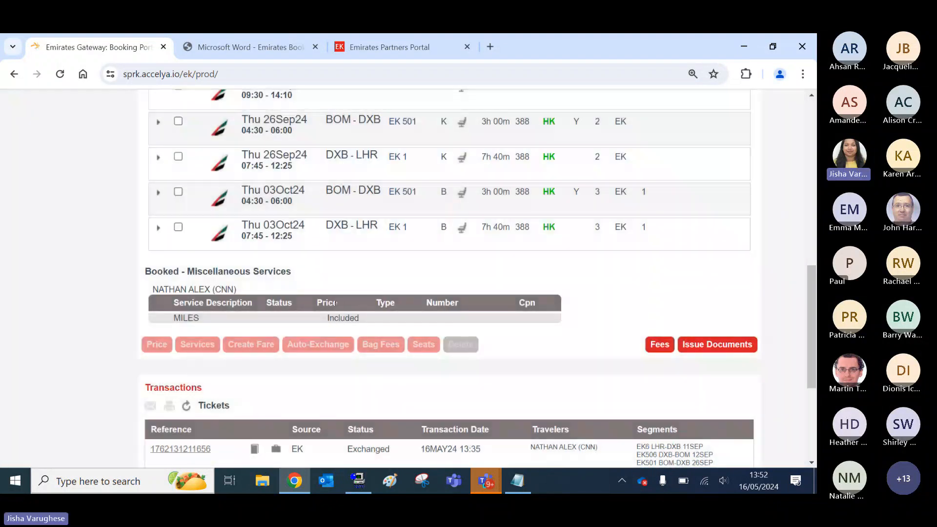
Delete the old 26 September flights EK 501 BOM-DXB and EK 1 DXB-LHR from the booked itinerary
scroll(329, 287, down, 4)
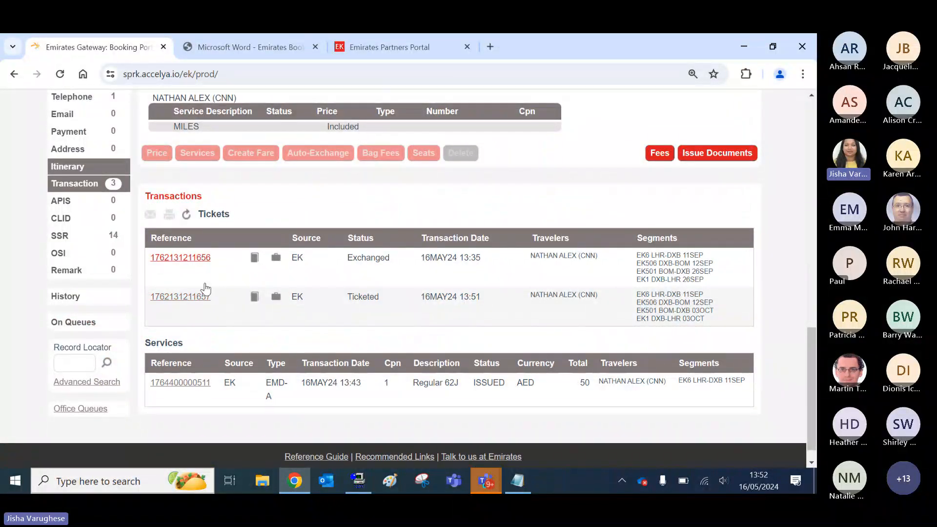
scroll(308, 320, up, 5)
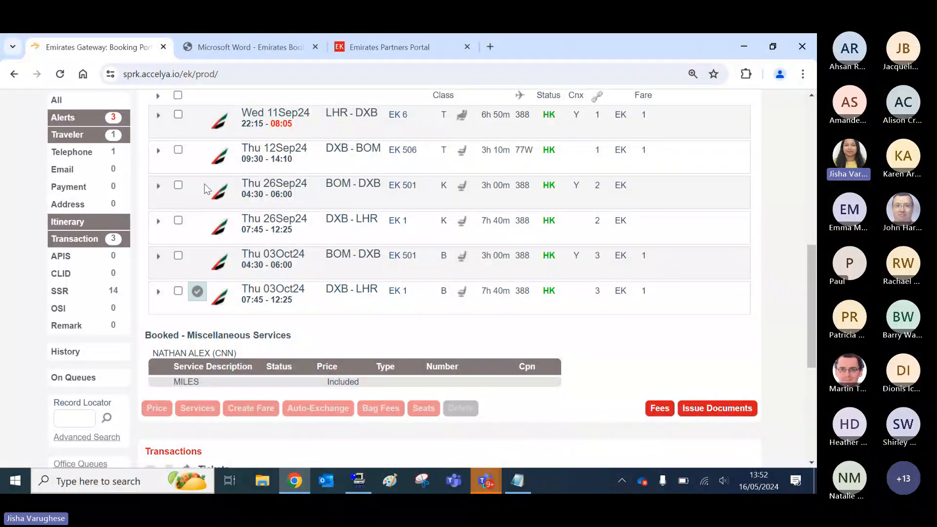
mouse_move(179, 256)
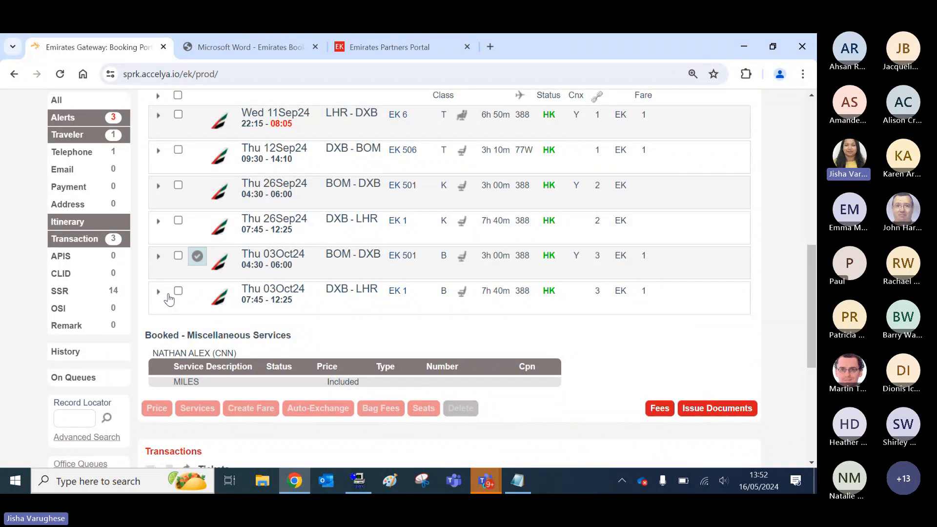
click(178, 186)
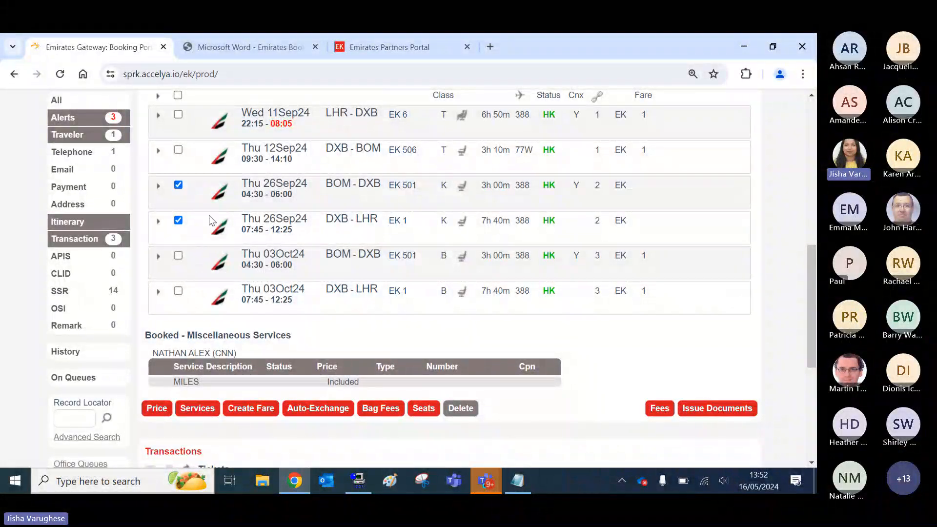
click(461, 411)
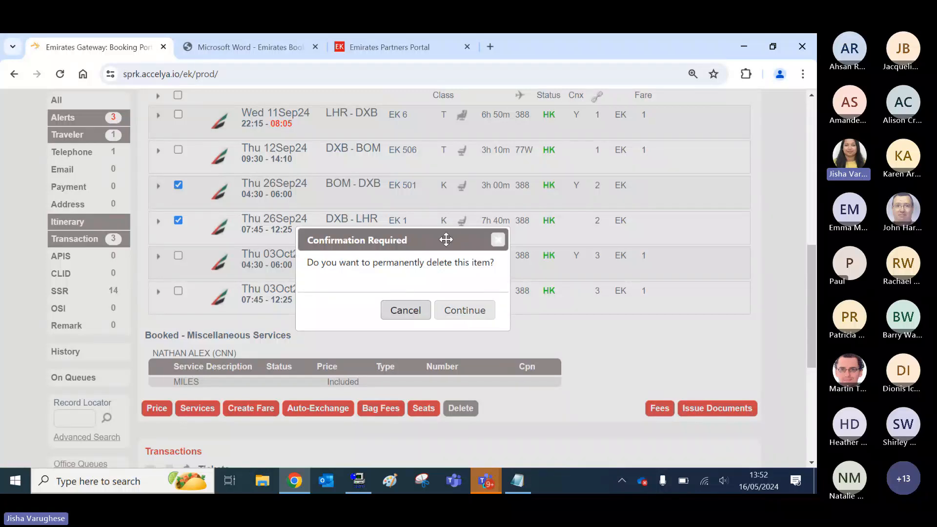
drag(445, 239, 511, 205)
click(554, 281)
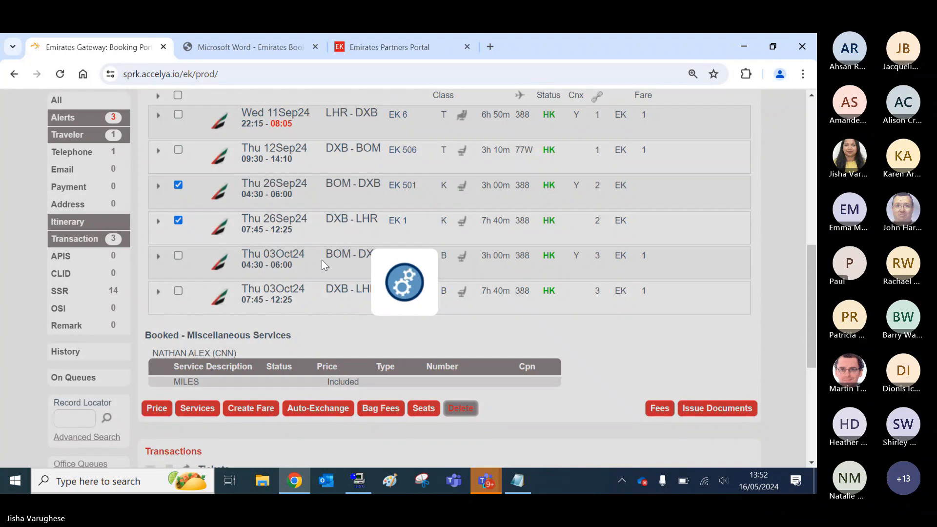
Open the reissued ticket containing the 3 October flights, review its coupons and fare details, and void it
scroll(321, 259, down, 5)
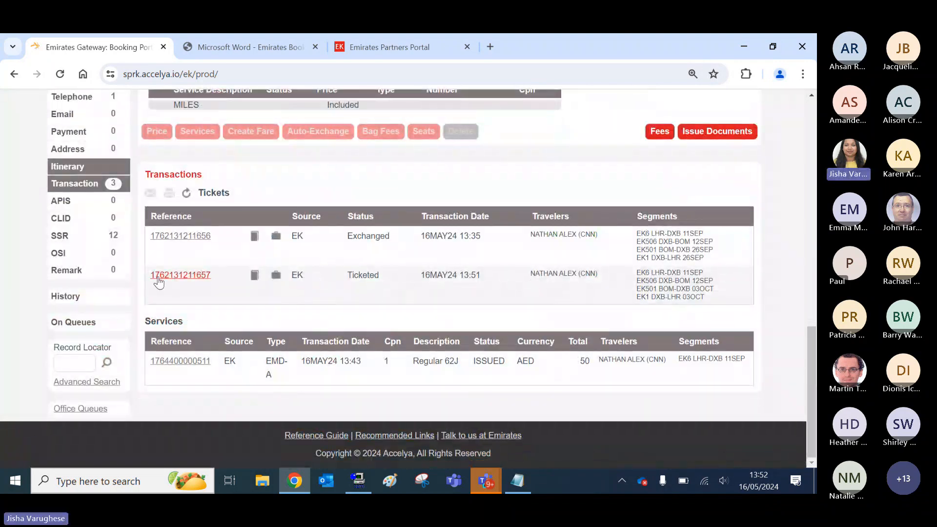
click(188, 276)
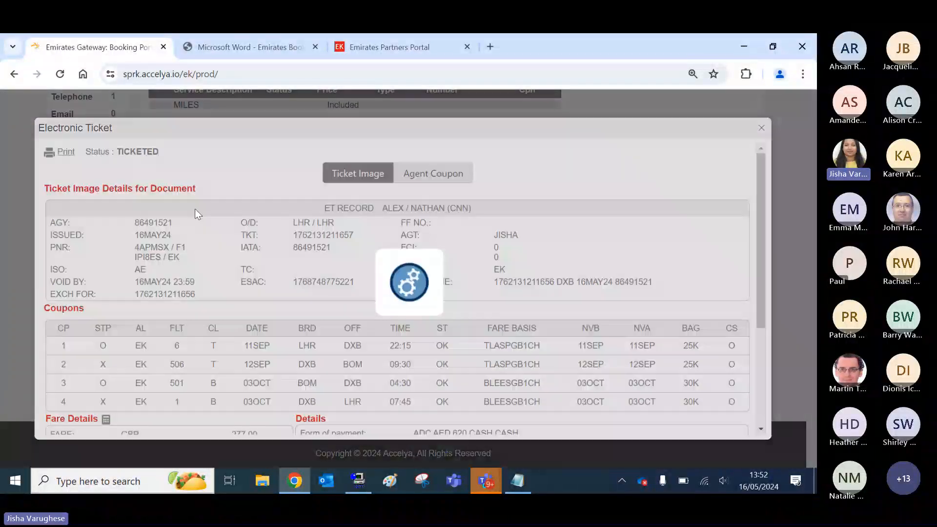
scroll(276, 261, down, 3)
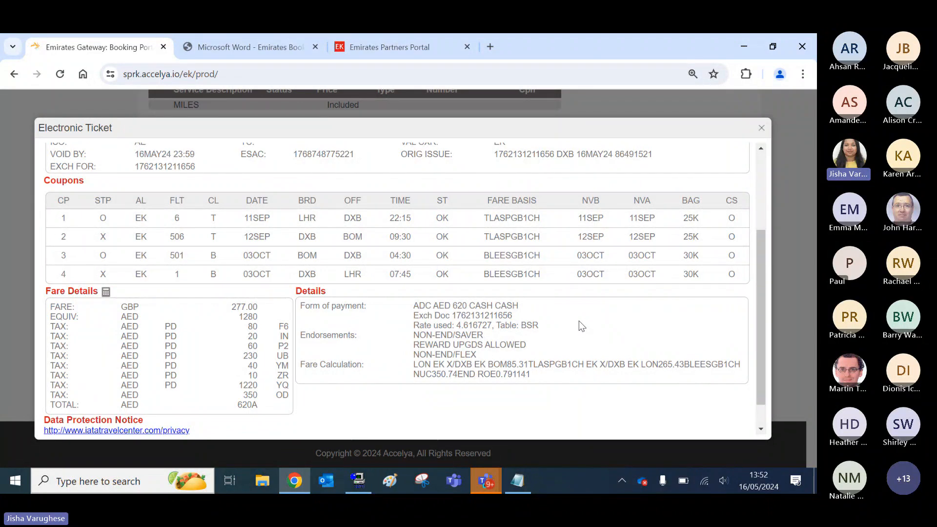
scroll(579, 321, down, 2)
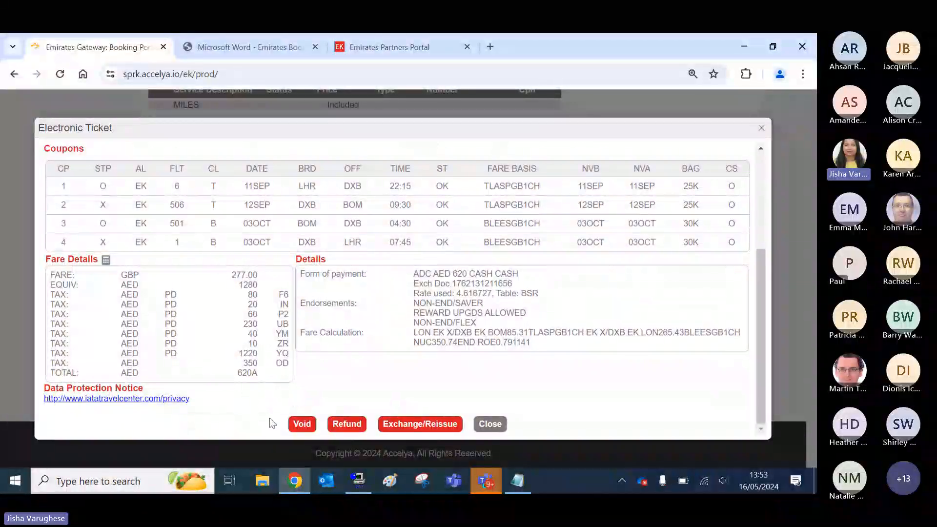
scroll(349, 328, up, 1)
scroll(349, 328, up, 2)
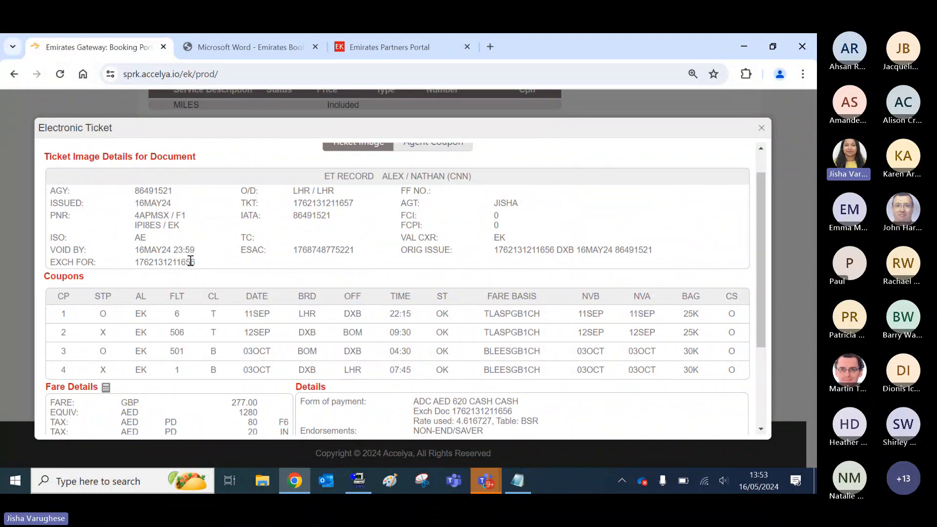
scroll(191, 261, down, 3)
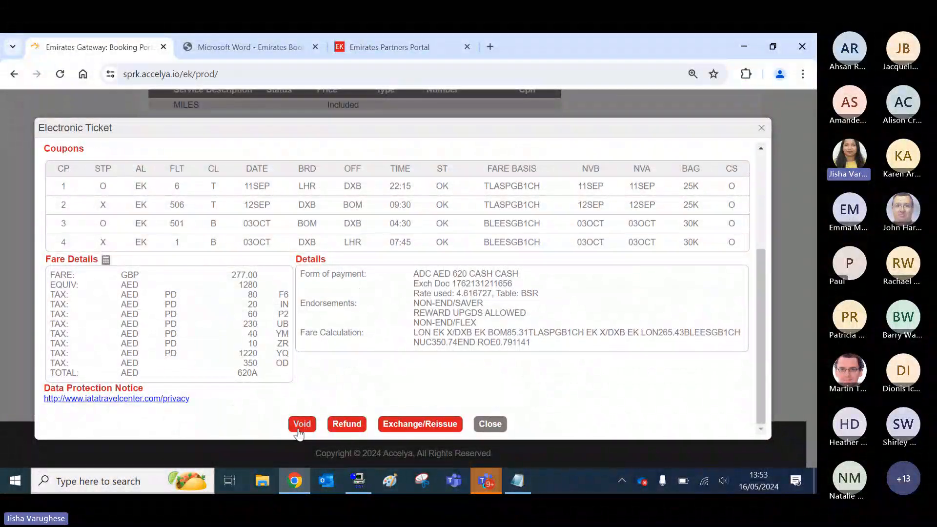
click(304, 425)
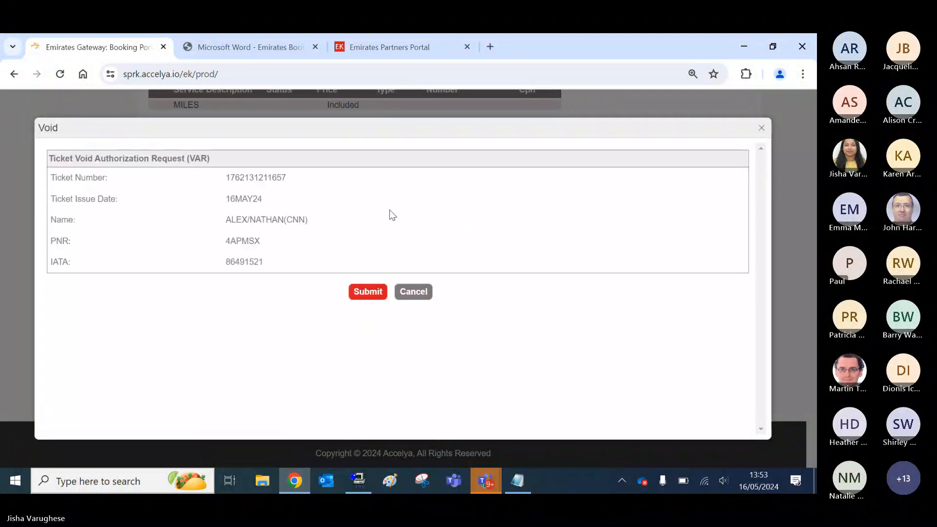
click(359, 294)
click(478, 321)
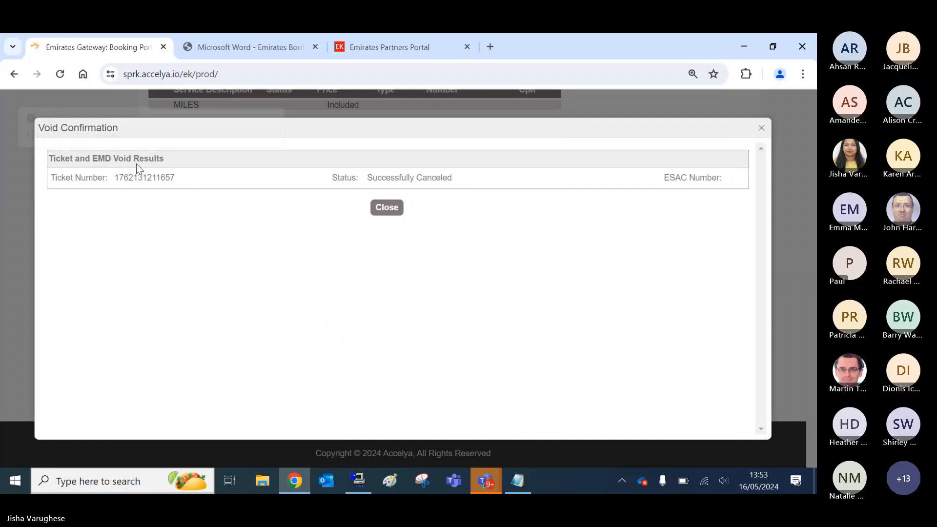
click(387, 207)
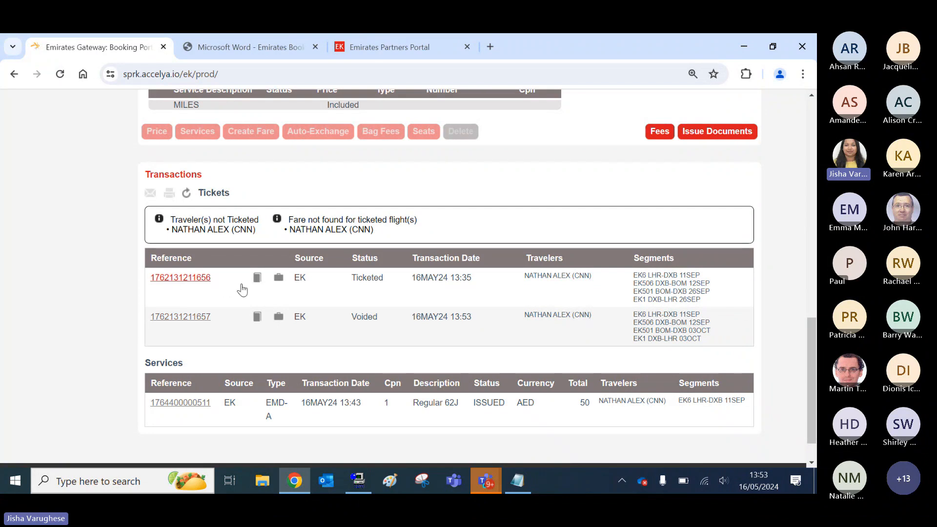
Examine the booked itinerary, the traveler section and the ticket statuses following the void
scroll(357, 131, up, 4)
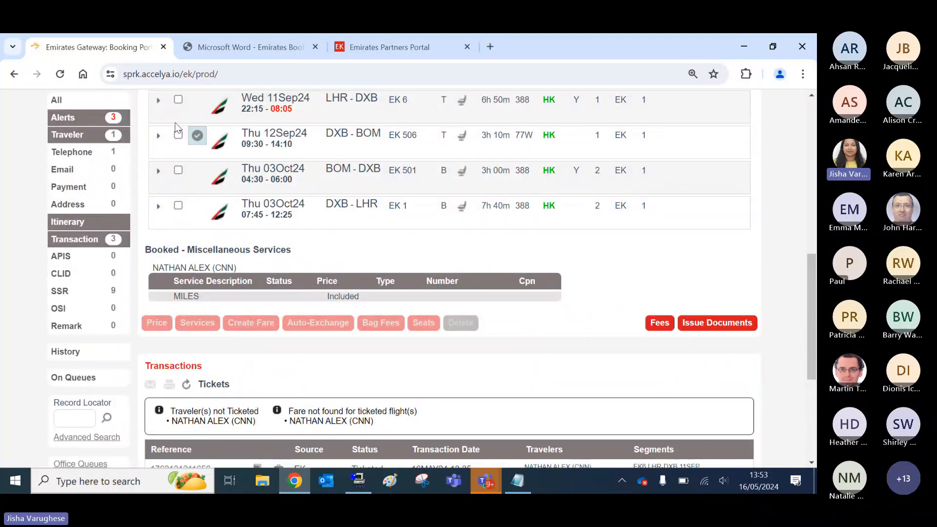
scroll(326, 213, up, 5)
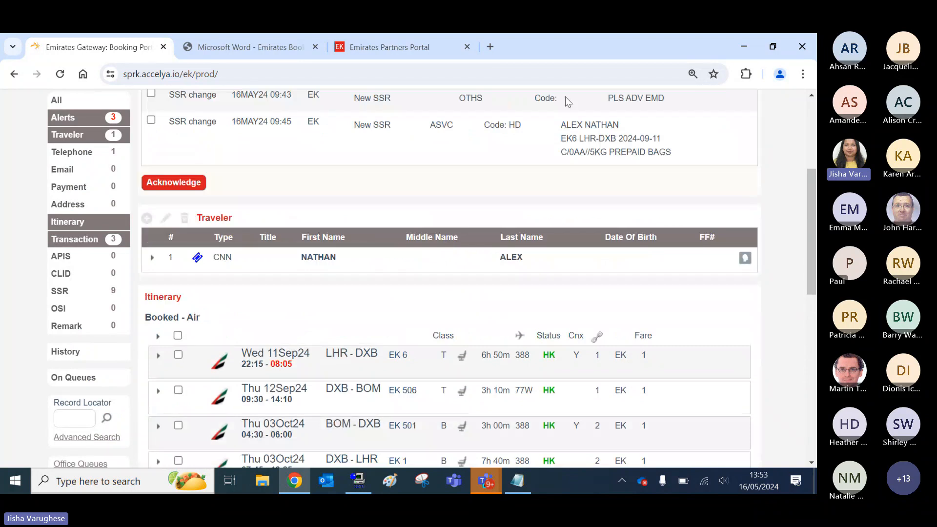
scroll(564, 97, up, 5)
scroll(327, 243, down, 5)
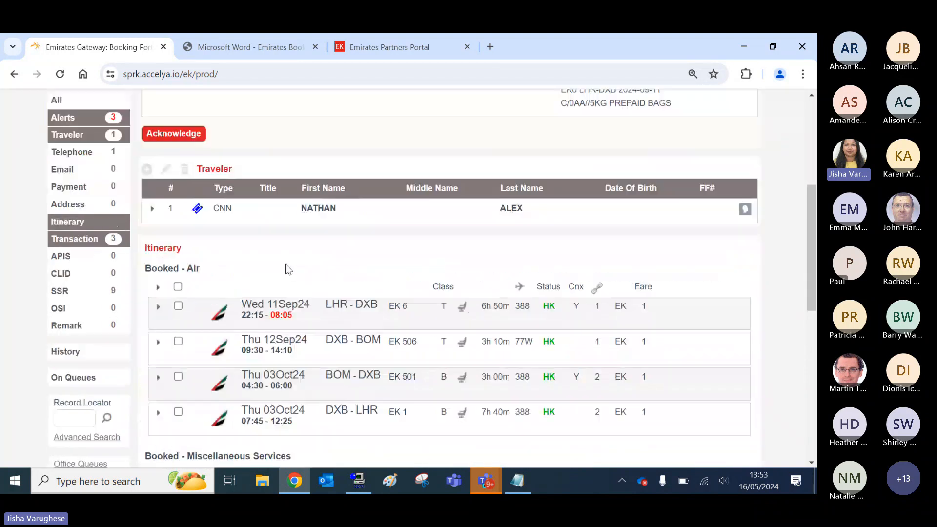
scroll(293, 341, down, 4)
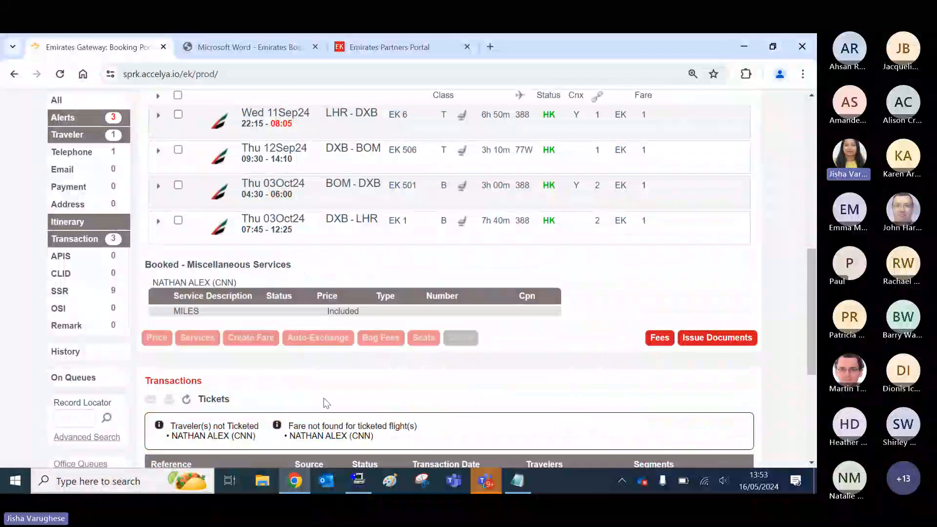
scroll(326, 401, down, 3)
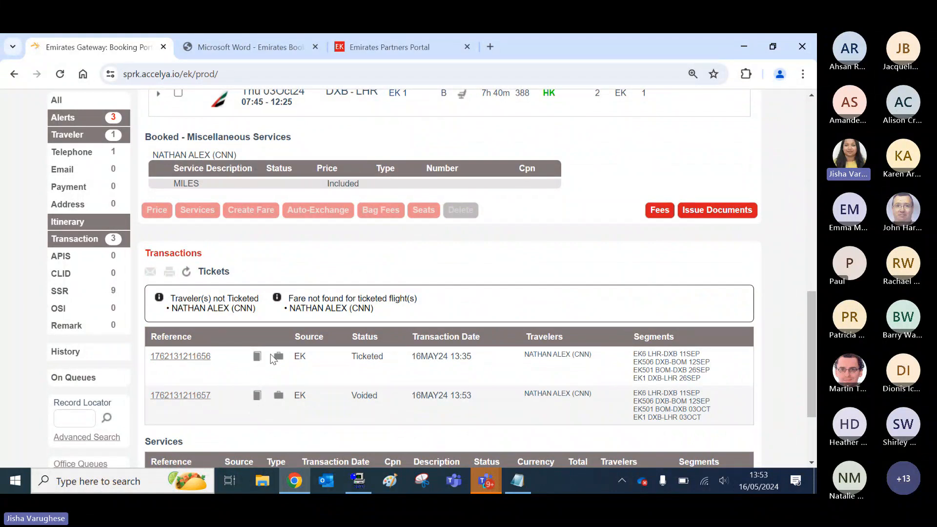
scroll(270, 354, up, 5)
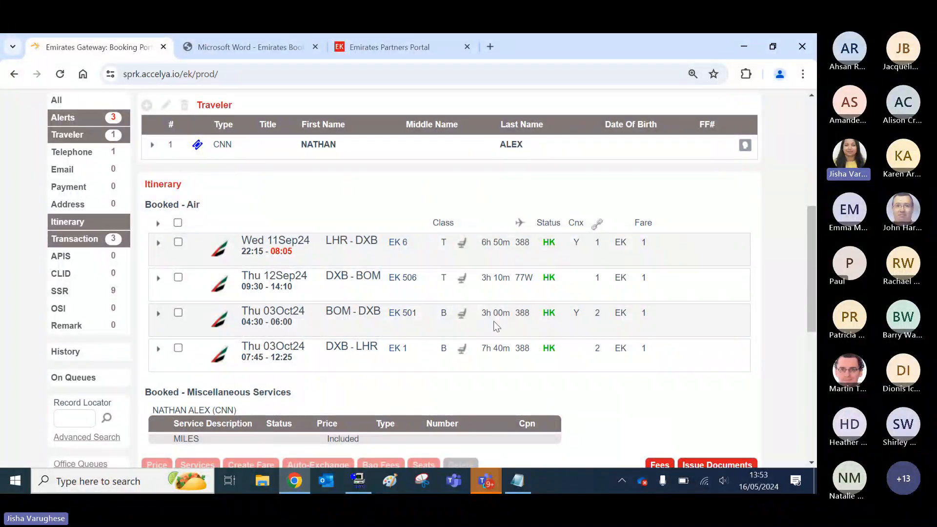
Copy the manual reissuance record locator from the Training pnrs notes in Notepad and return to the booking portal
click(522, 488)
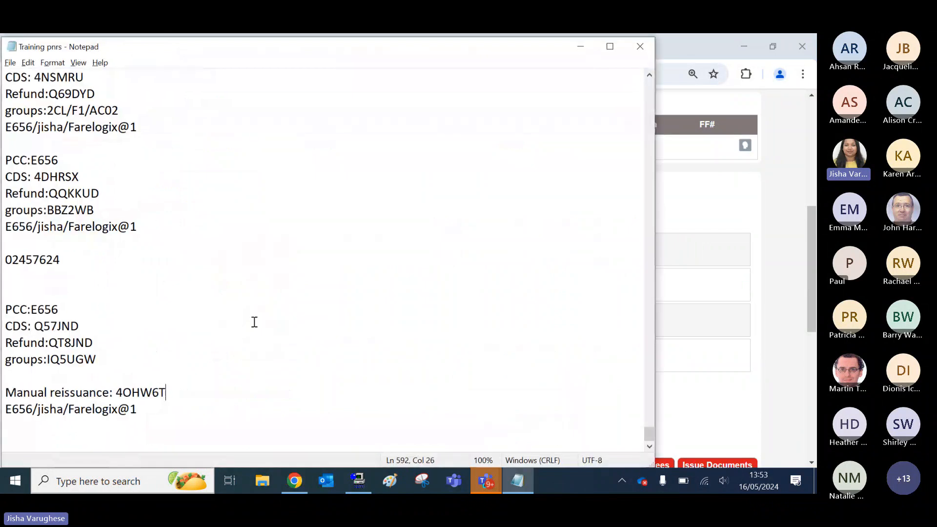
drag(117, 392, 186, 390)
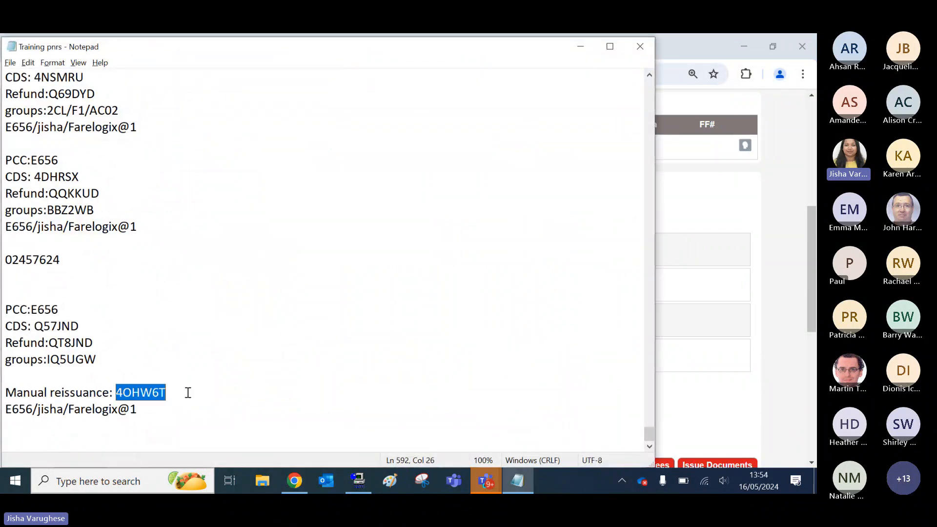
key(alt+Tab)
Start a new reservation and retrieve the manual reissuance booking by its record locator
scroll(638, 257, up, 6)
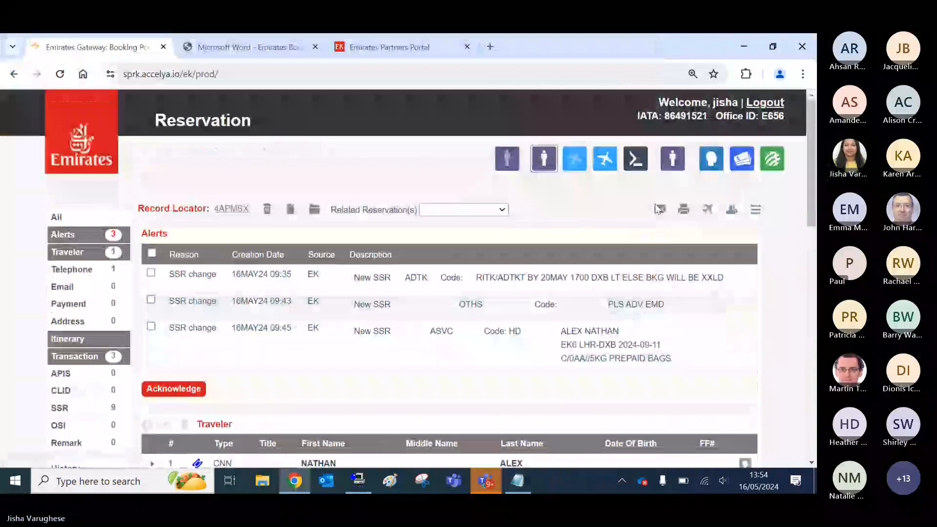
click(672, 160)
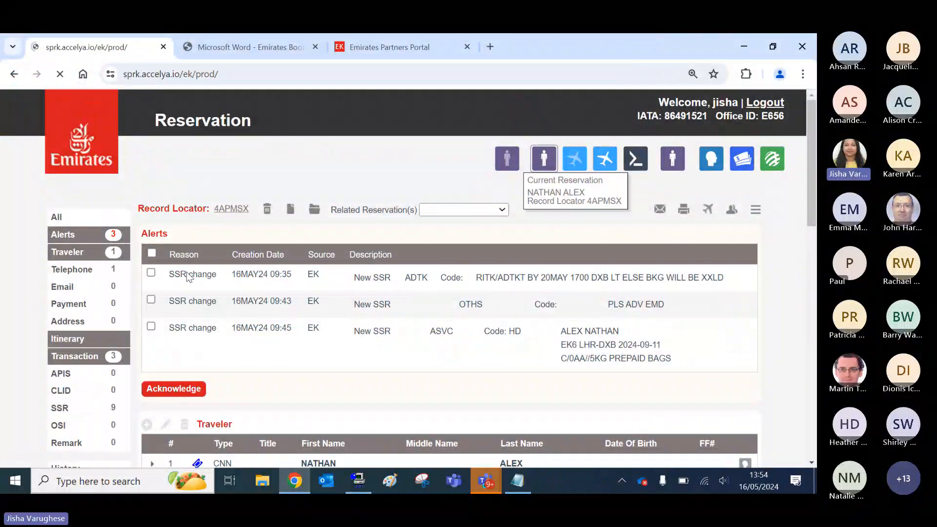
scroll(210, 207, down, 3)
scroll(564, 181, up, 3)
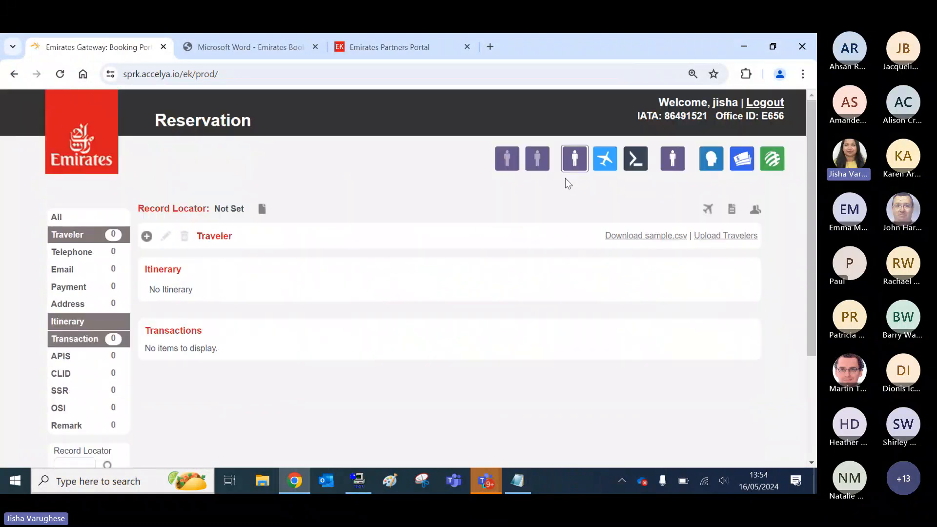
scroll(68, 322, down, 3)
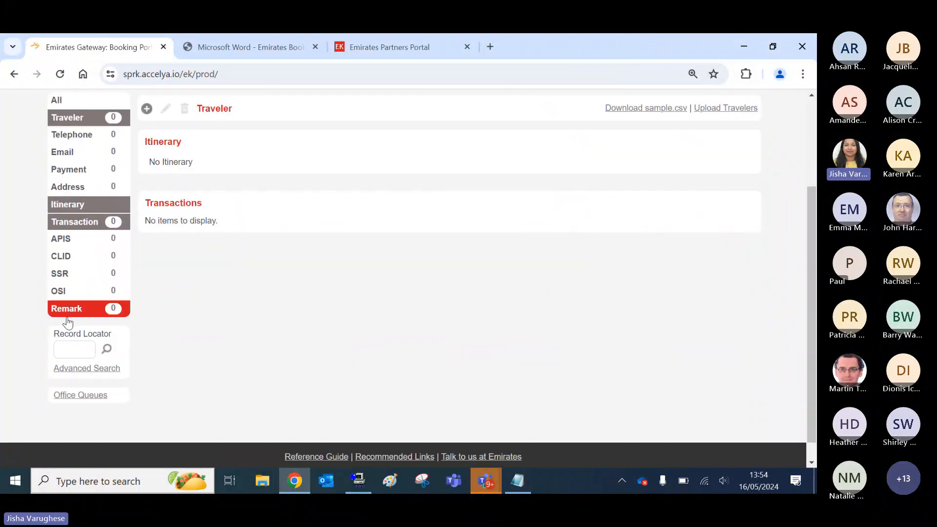
click(74, 350)
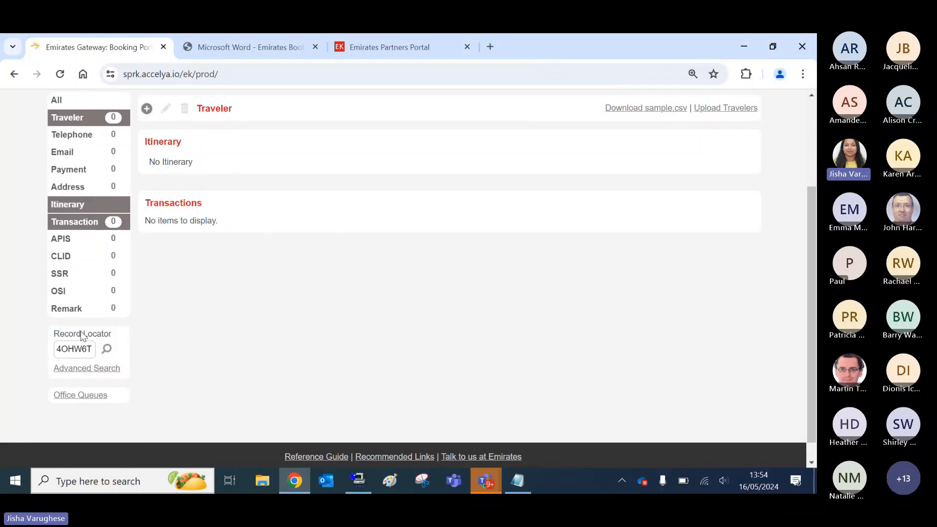
click(107, 349)
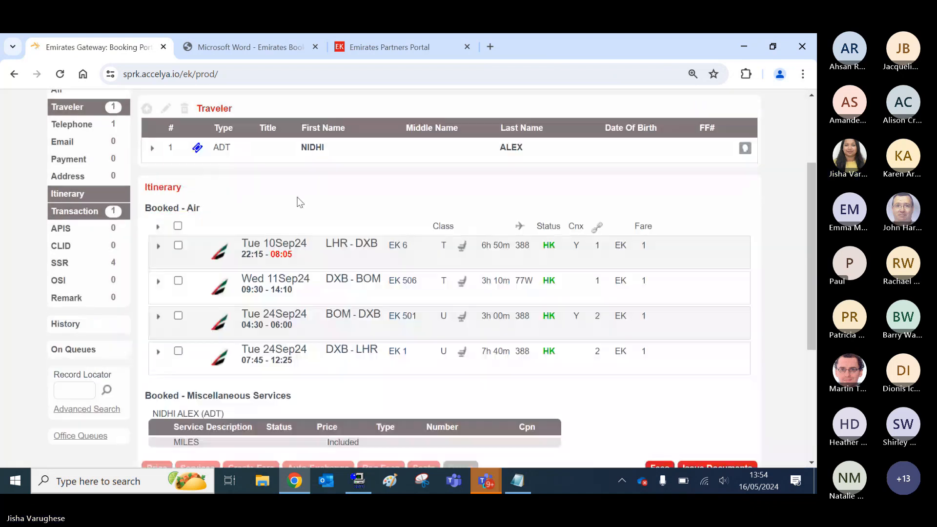
Review the booked itinerary and set up a round-trip air search from LHR to BOM and back
scroll(300, 202, up, 2)
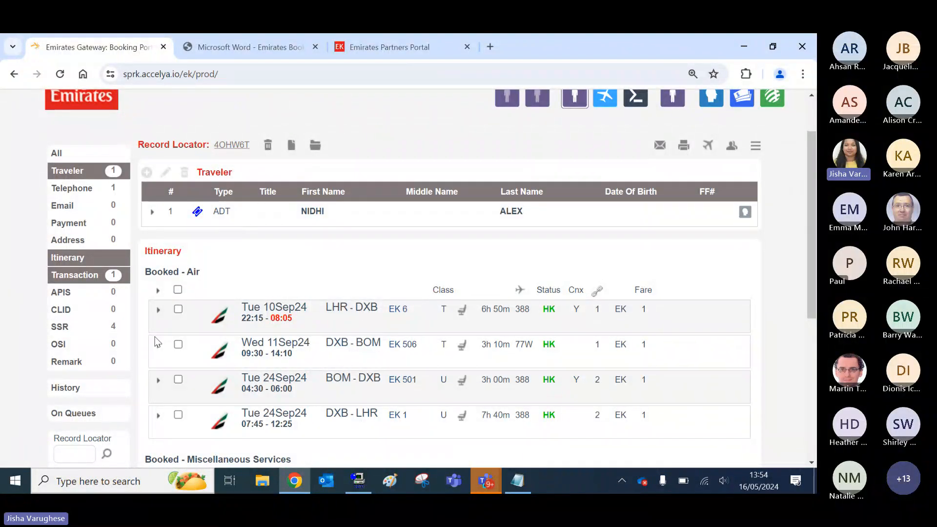
scroll(156, 342, down, 2)
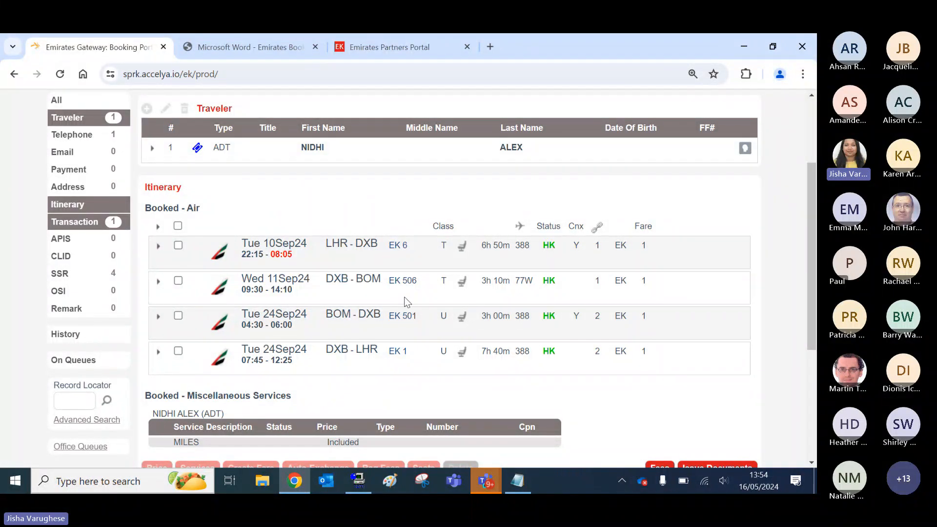
scroll(404, 297, up, 2)
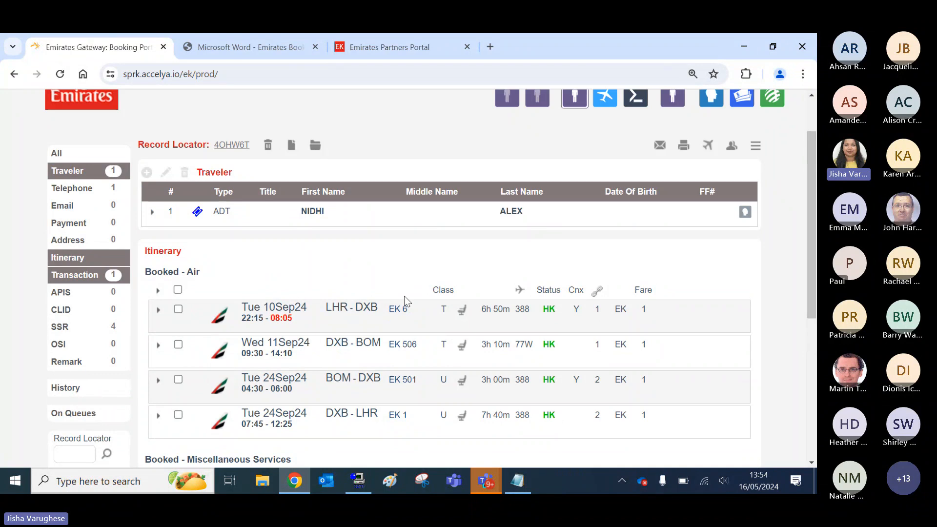
scroll(404, 296, up, 2)
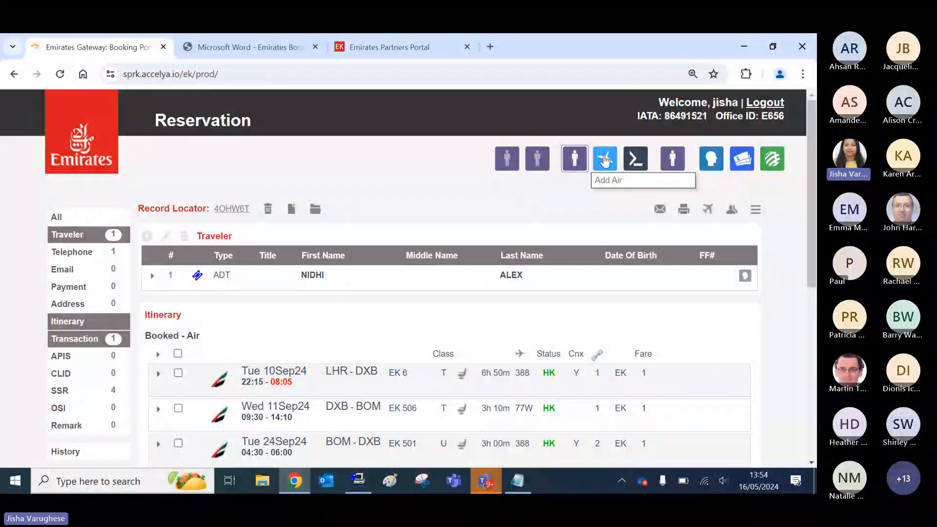
click(605, 161)
scroll(218, 202, down, 2)
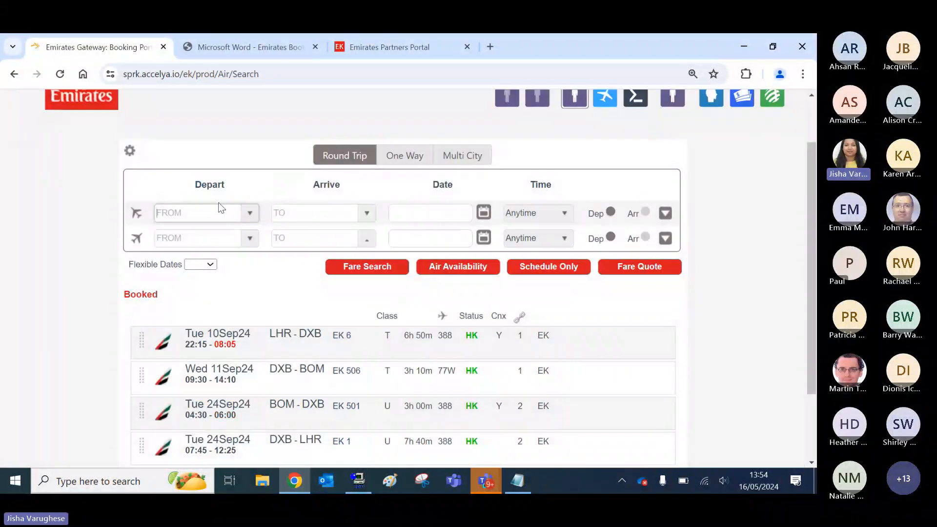
scroll(200, 234, down, 2)
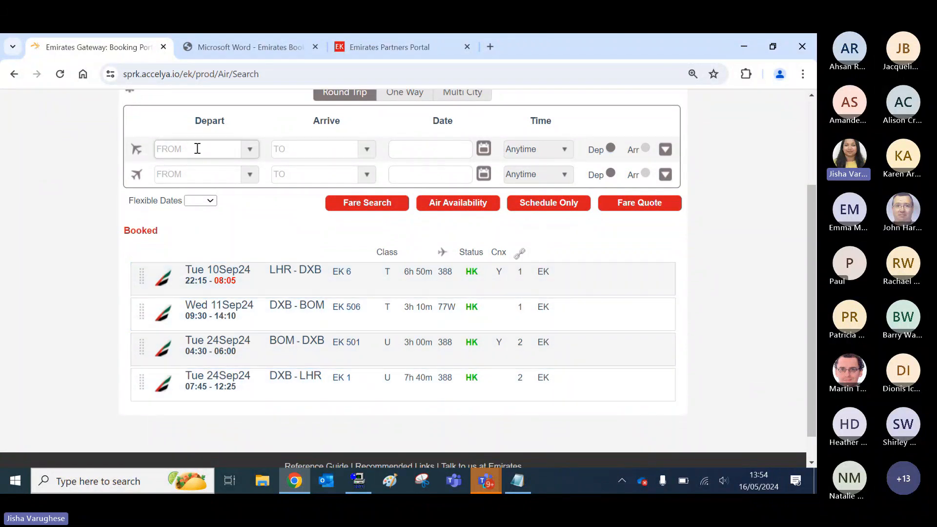
scroll(288, 160, up, 2)
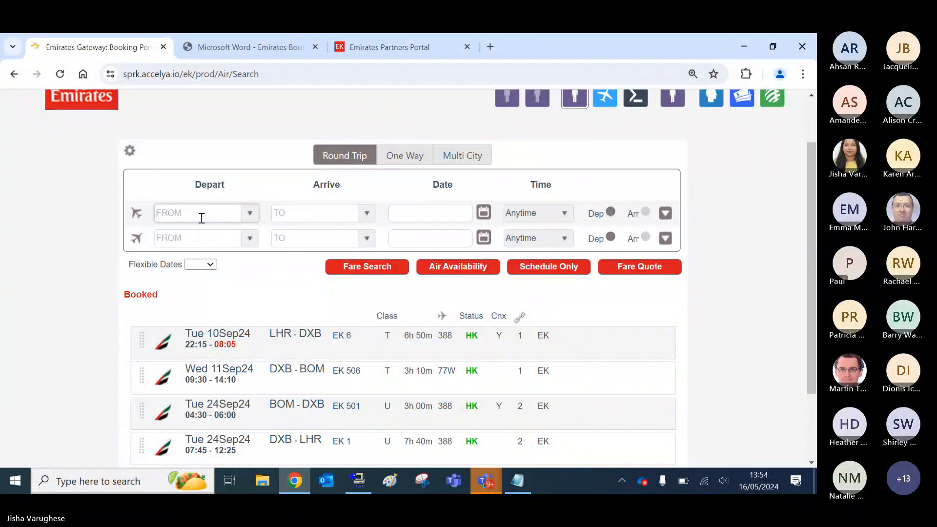
text(R)
click(320, 215)
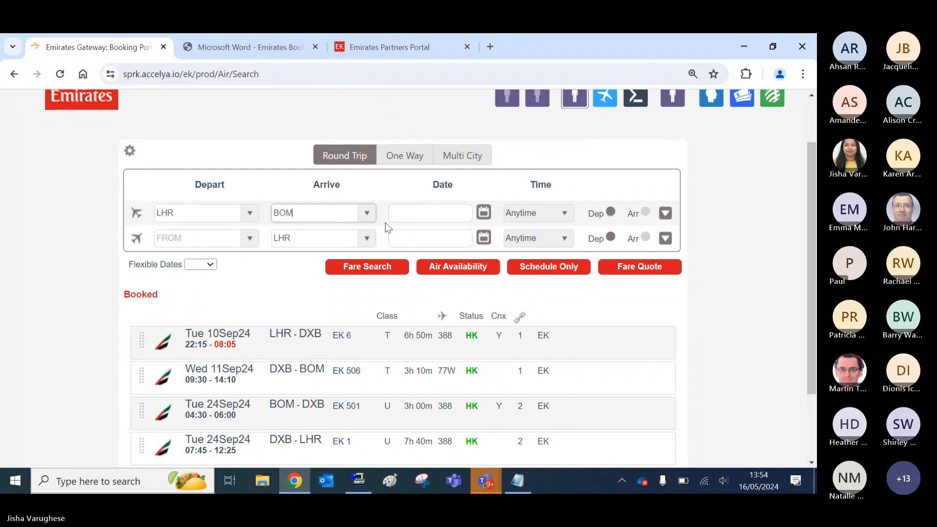
click(91, 213)
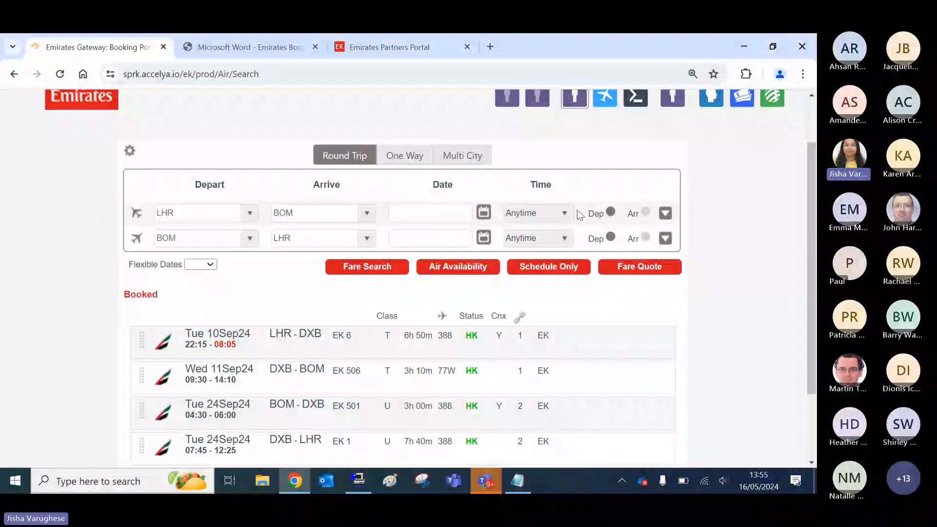
Set the travel dates to 9/12/2024 outbound and 26 September 2024 return, and search air availability
click(484, 212)
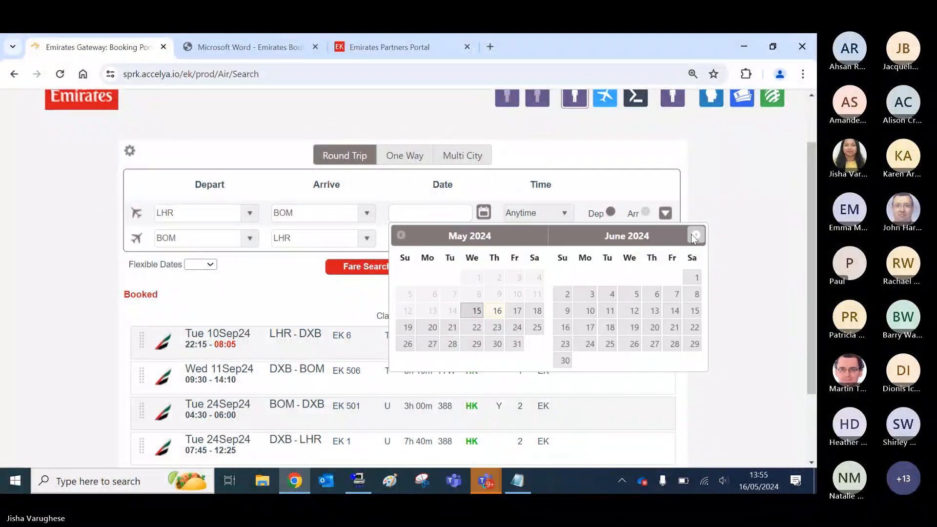
click(694, 235)
click(695, 236)
click(695, 236)
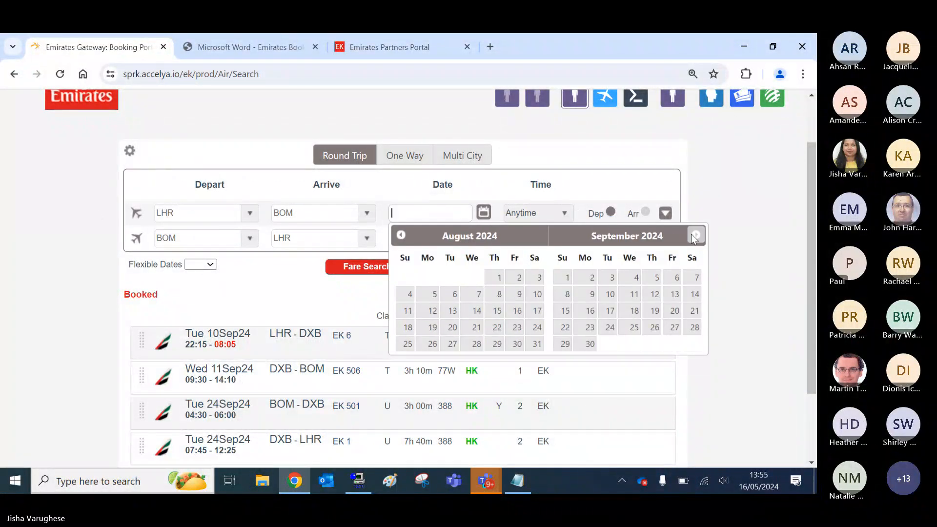
click(655, 295)
click(482, 238)
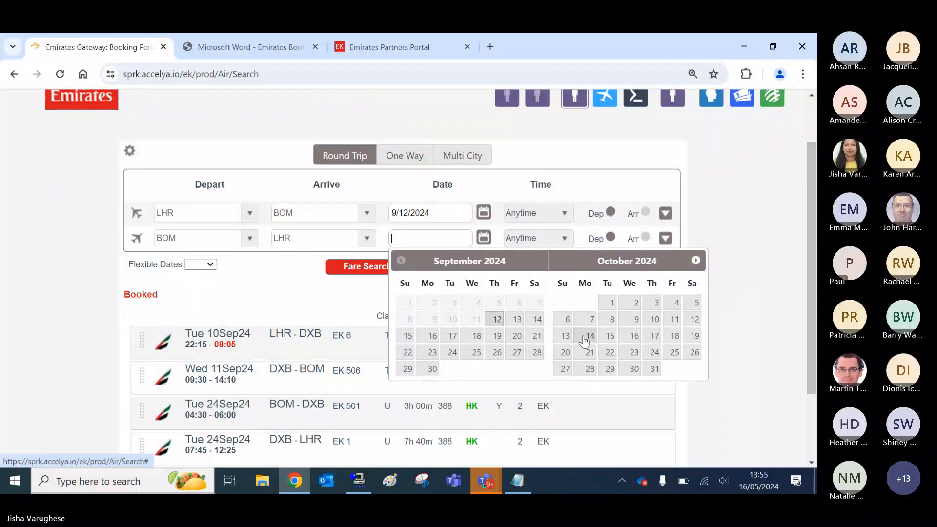
click(498, 353)
click(463, 266)
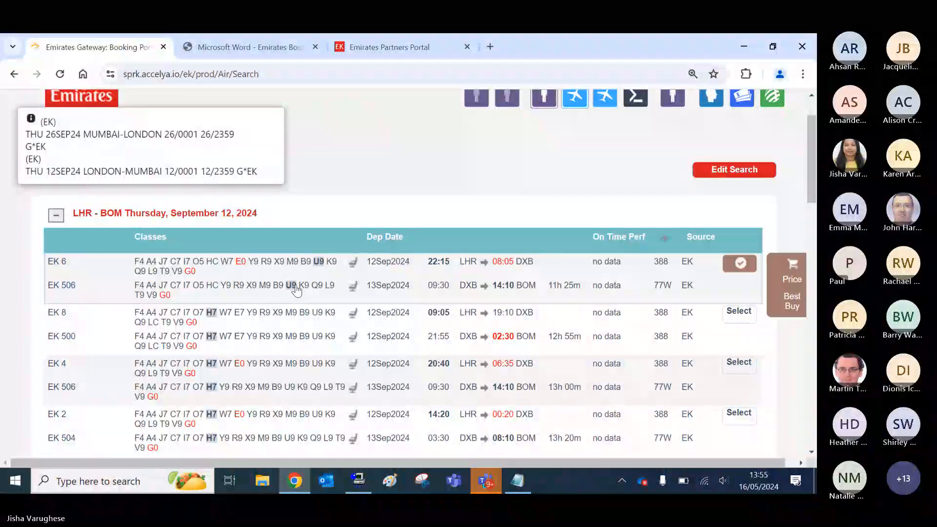
Choose class U on outbound EK 6/EK 506 and return EK 501/EK 1, and add the flights to the shopping cart
scroll(326, 283, down, 4)
scroll(329, 287, down, 6)
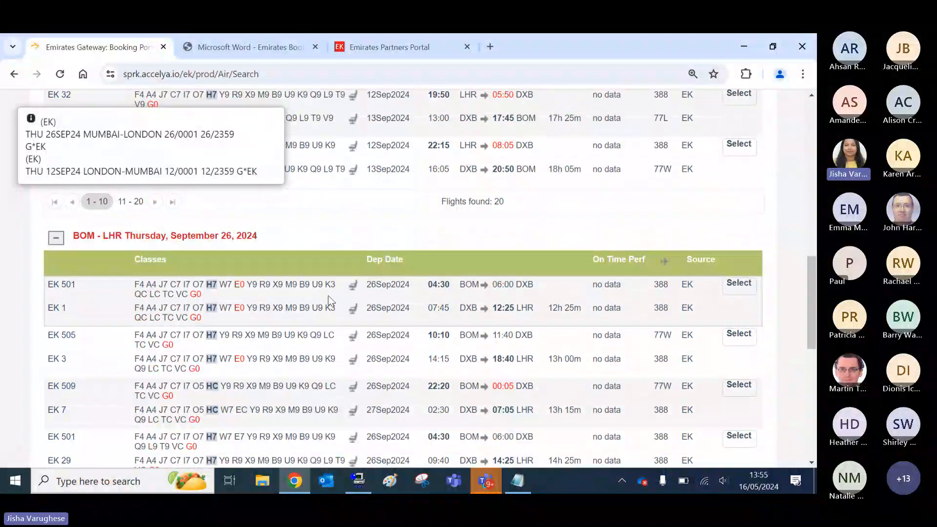
click(318, 288)
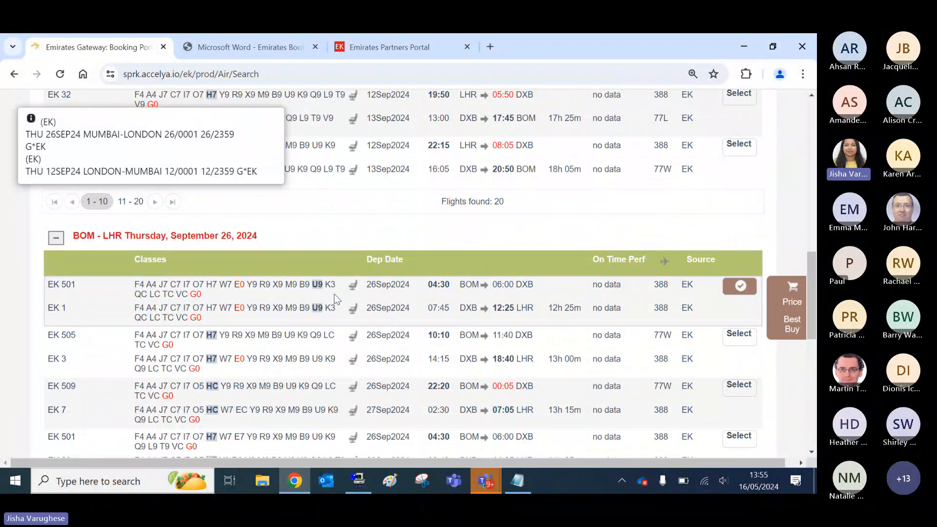
scroll(634, 315, up, 1)
scroll(709, 316, up, 11)
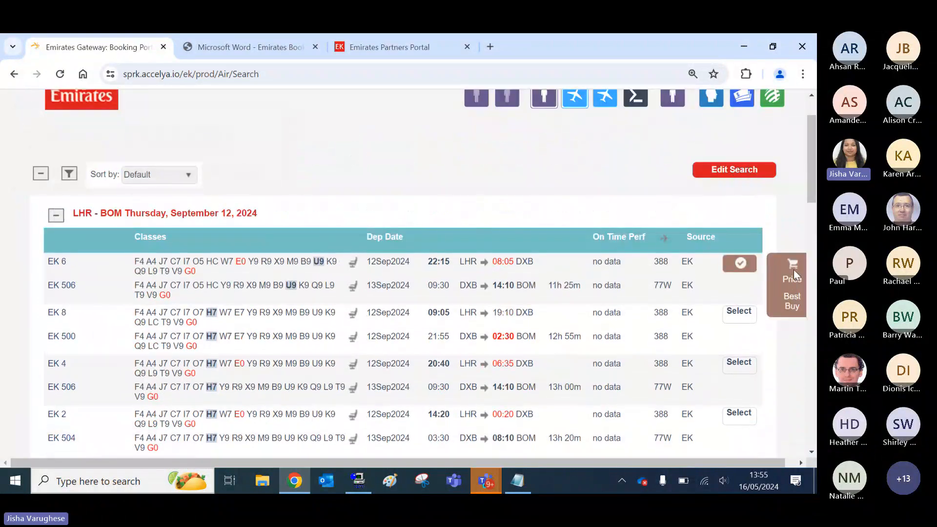
click(791, 267)
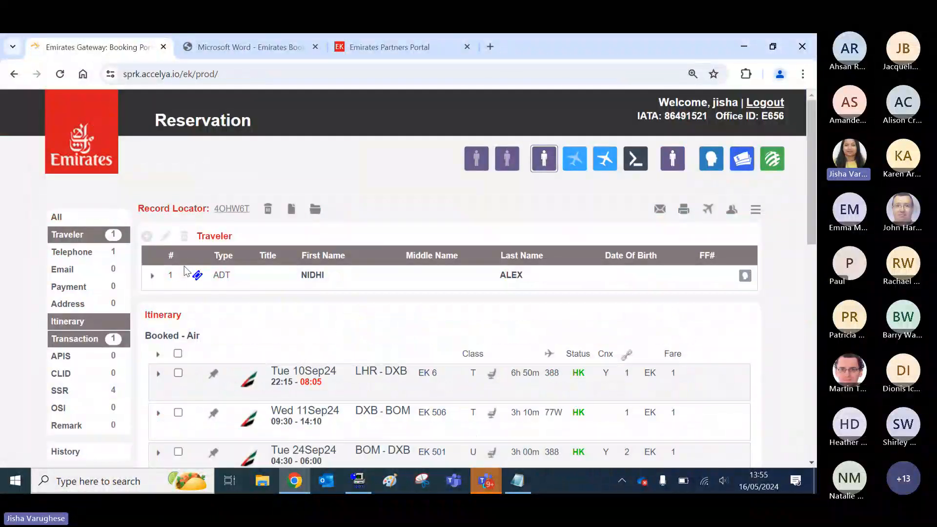
Pin the four booked flights of 10, 11 and 24 September for replacement by the shopping cart flights
scroll(186, 268, down, 4)
scroll(185, 270, down, 4)
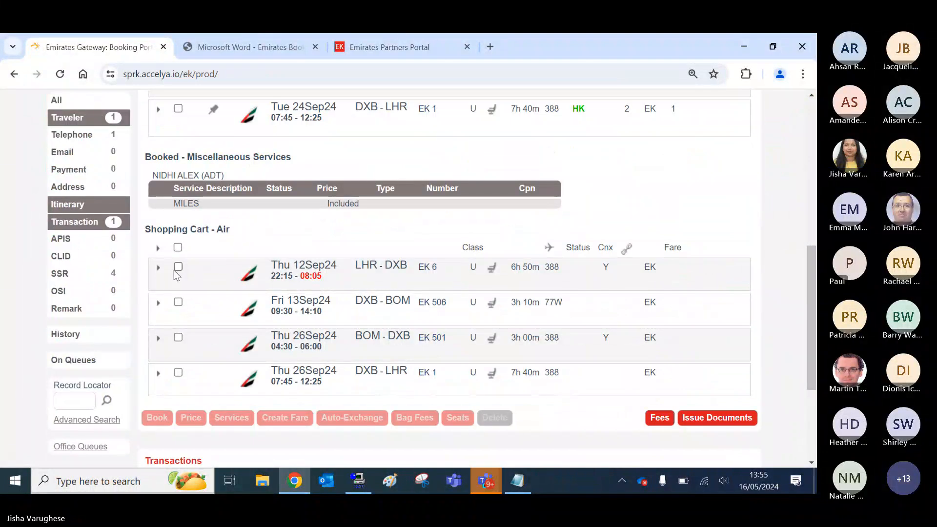
scroll(192, 276, up, 3)
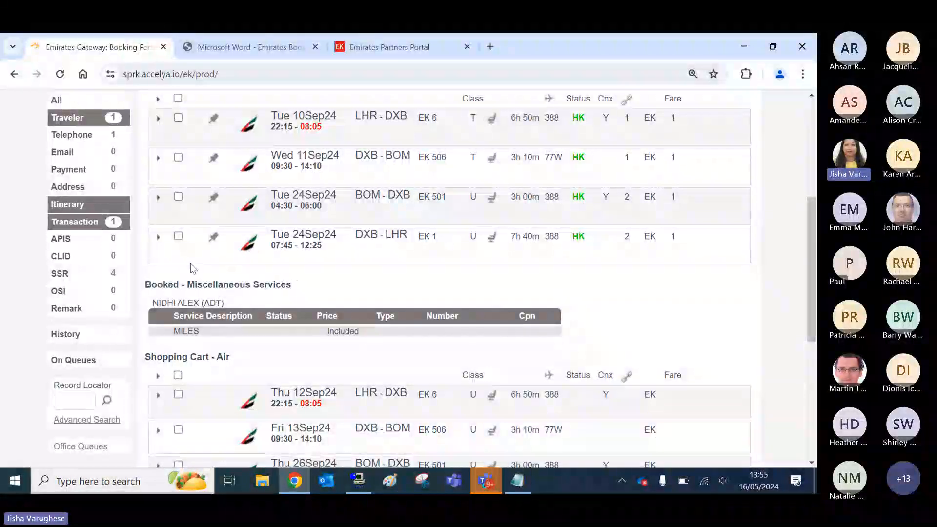
scroll(190, 264, down, 3)
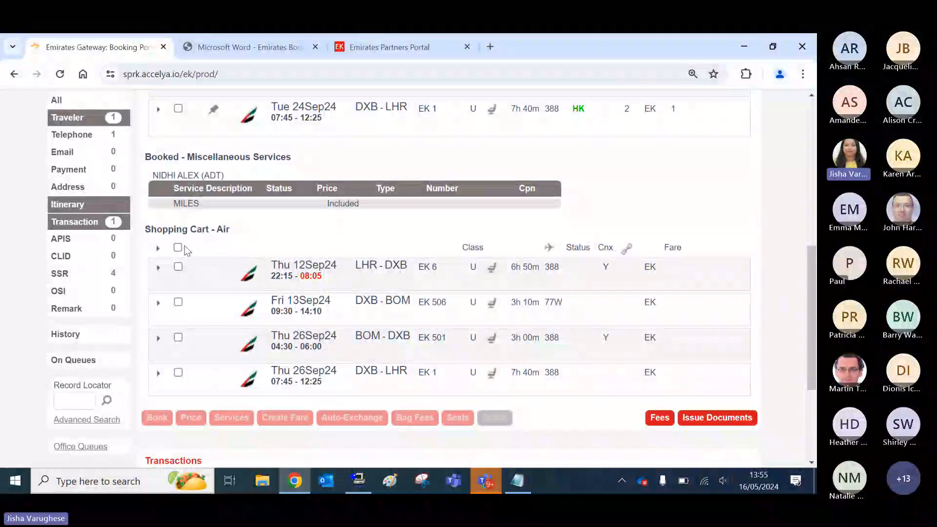
scroll(185, 250, up, 4)
click(214, 185)
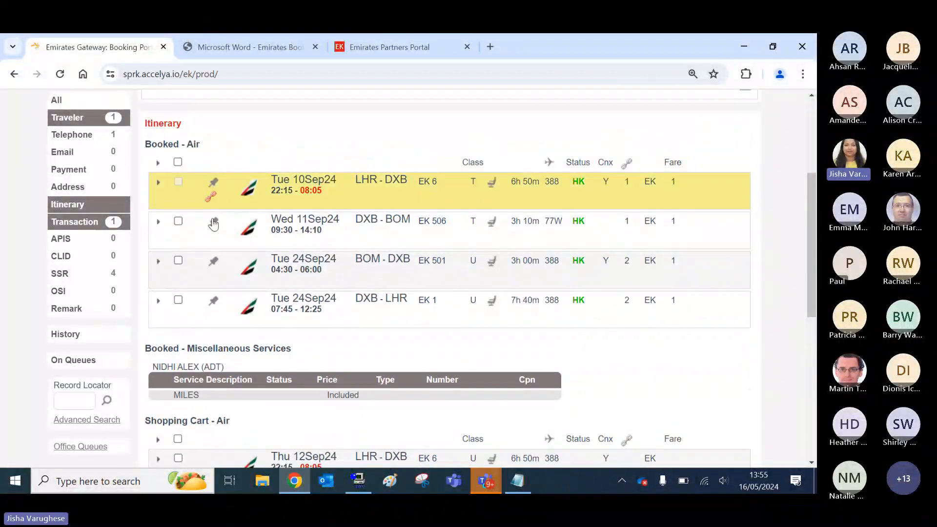
click(214, 222)
click(213, 262)
click(215, 302)
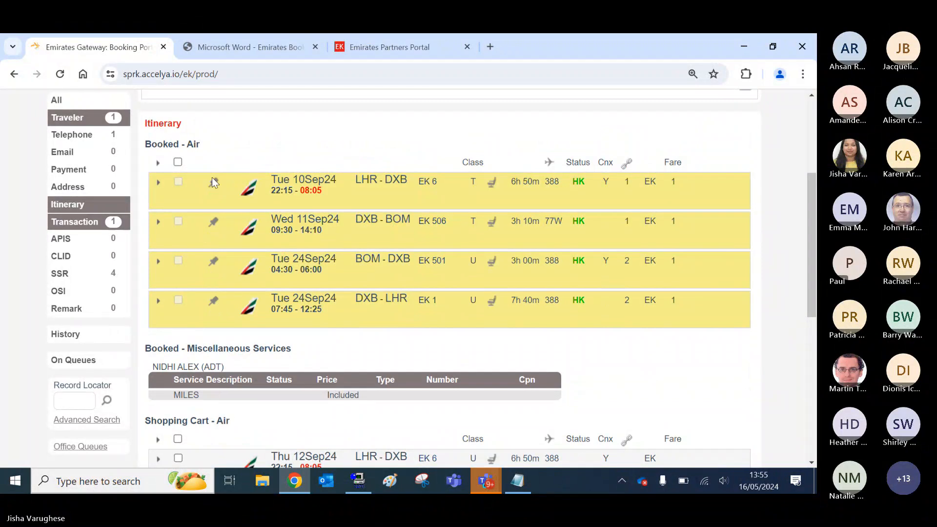
Select all four shopping cart flights of 12, 13 and 26 September and book them
scroll(293, 270, down, 3)
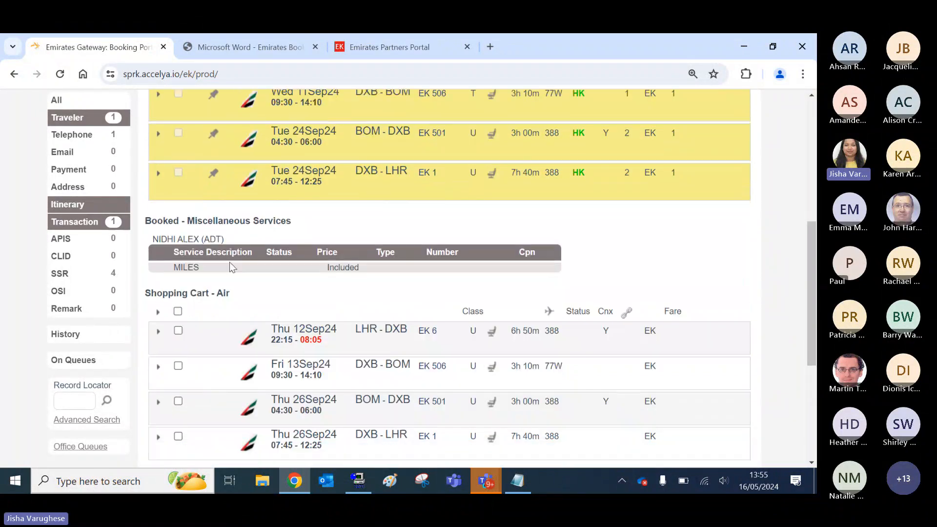
click(178, 312)
scroll(175, 190, down, 3)
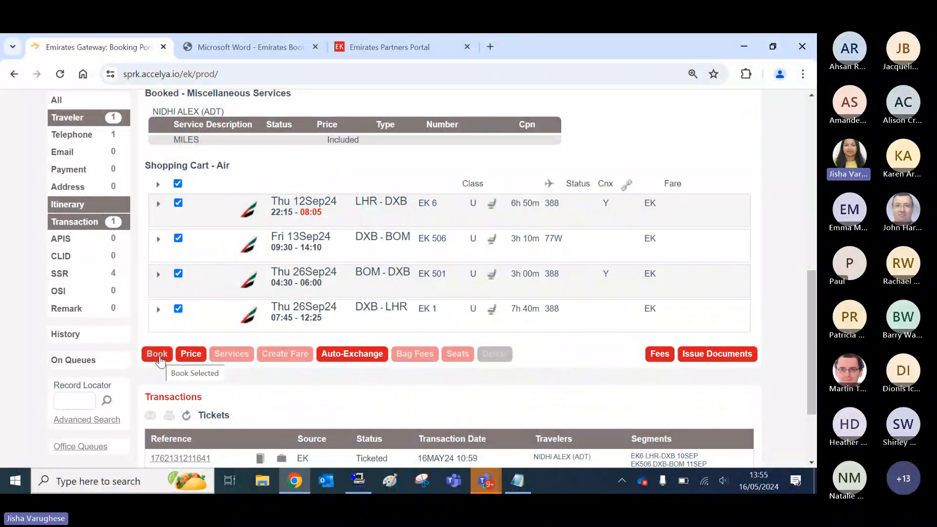
click(157, 354)
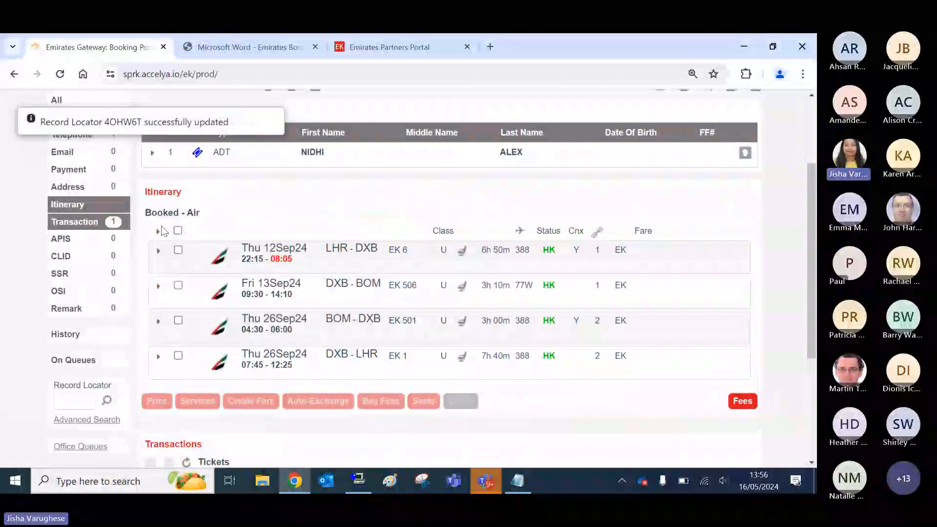
Price all four booked flights of 12, 13 and 26 September using the Current Classes option
click(178, 230)
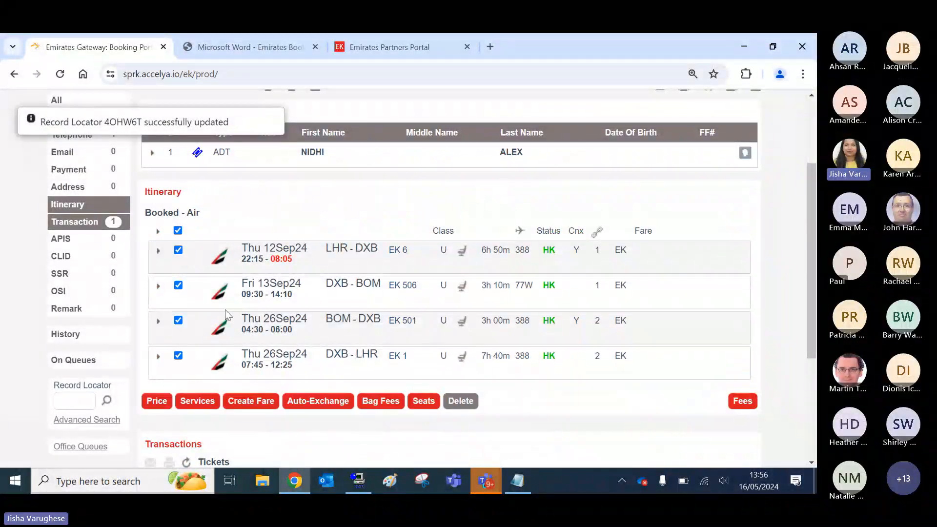
click(155, 402)
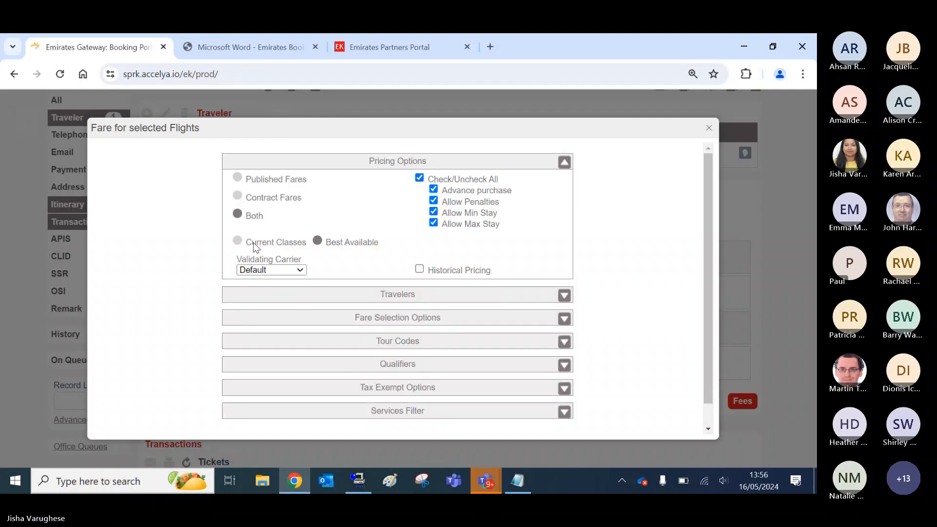
click(253, 242)
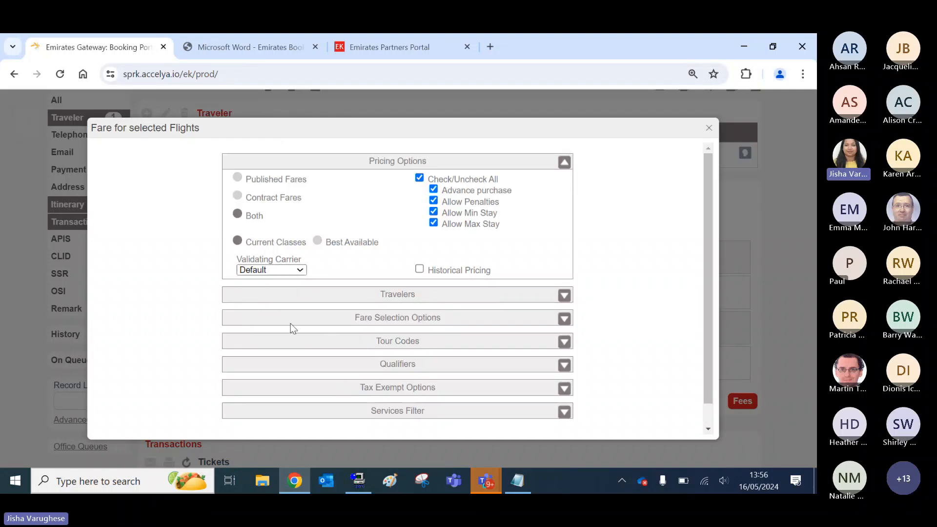
scroll(289, 328, down, 1)
click(383, 421)
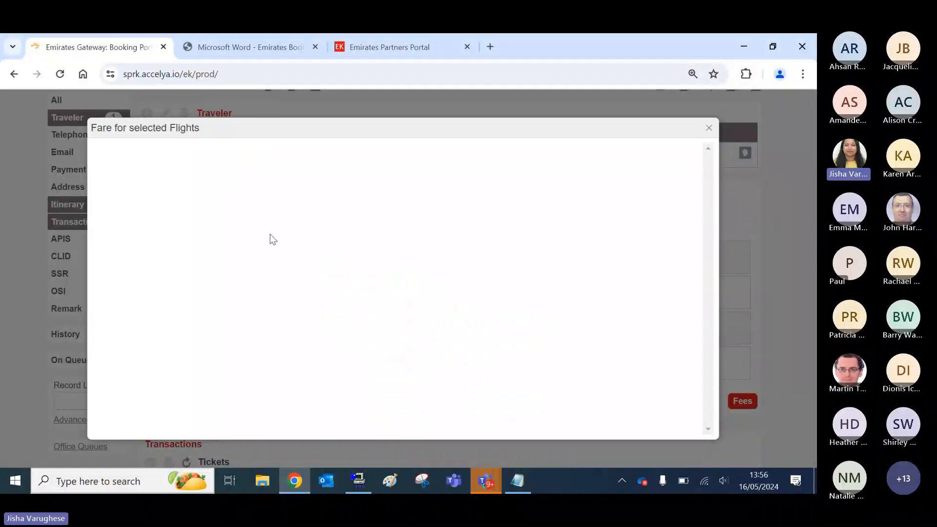
Review the fare and tax breakdown for the repriced flights and store the fare in the booking
scroll(312, 281, down, 10)
scroll(323, 306, down, 3)
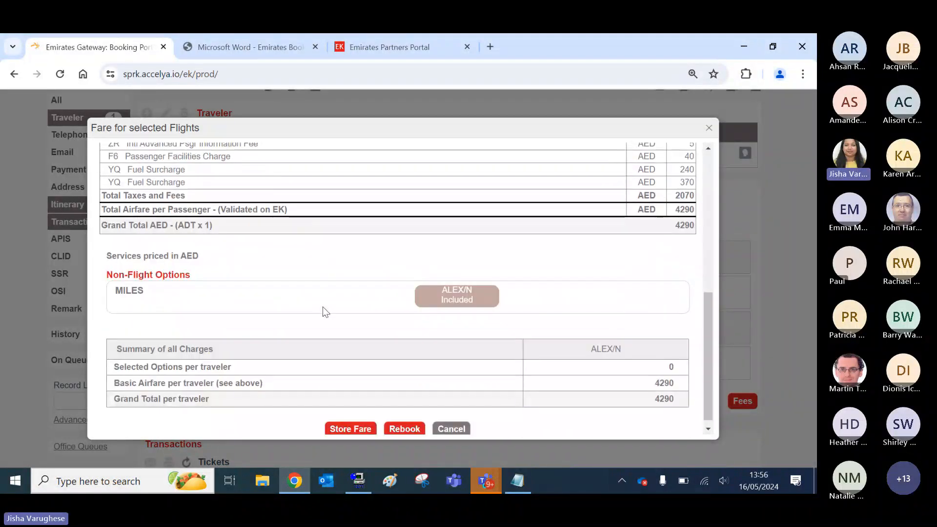
scroll(385, 405, up, 2)
scroll(371, 412, down, 2)
click(350, 420)
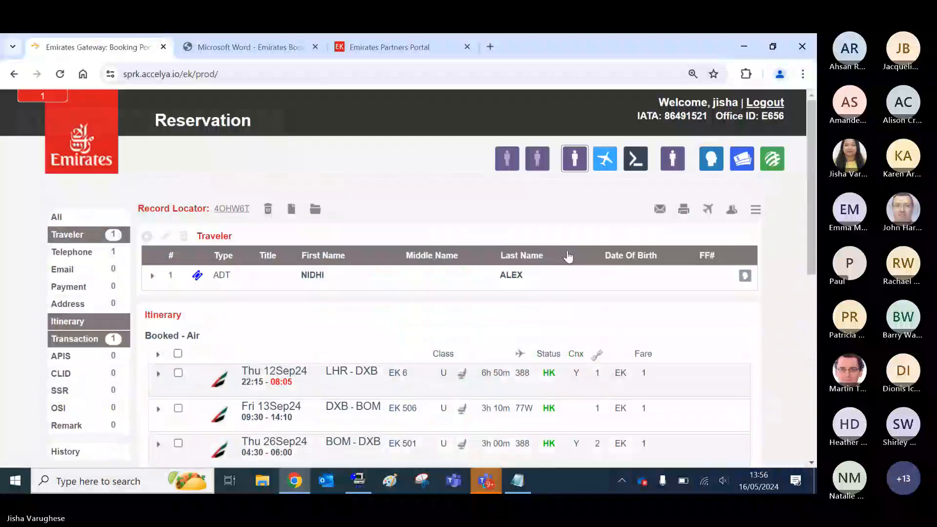
Check the stored fare's details in the itinerary, and view the original ticket's fare information for comparison
scroll(485, 239, down, 4)
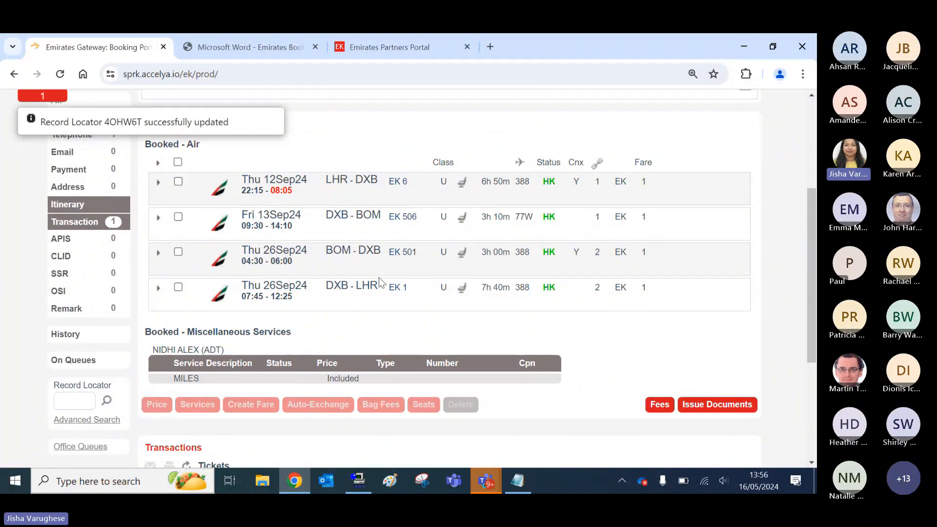
mouse_move(648, 187)
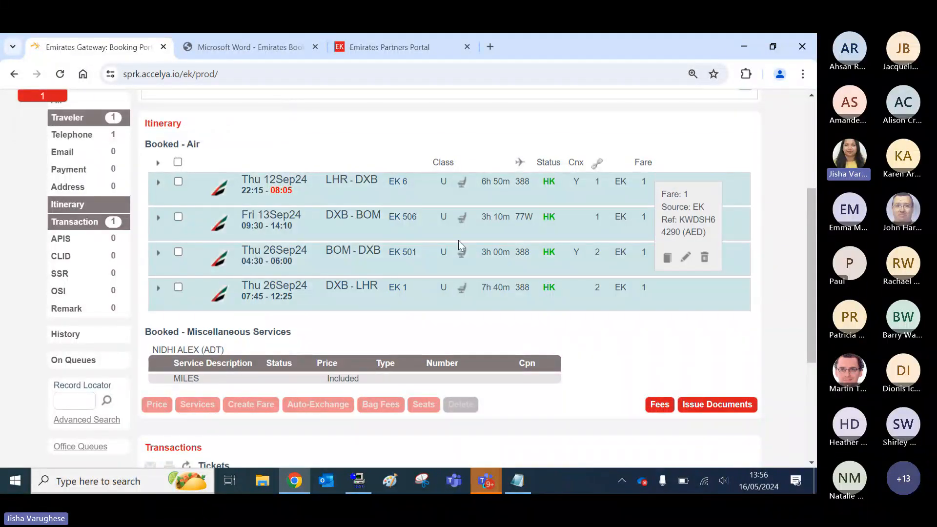
scroll(458, 240, down, 1)
scroll(454, 241, down, 3)
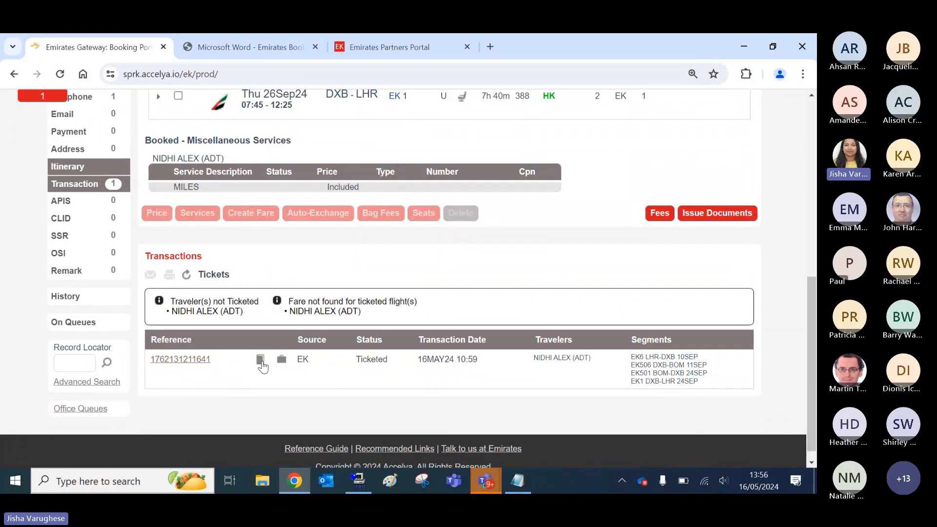
click(261, 362)
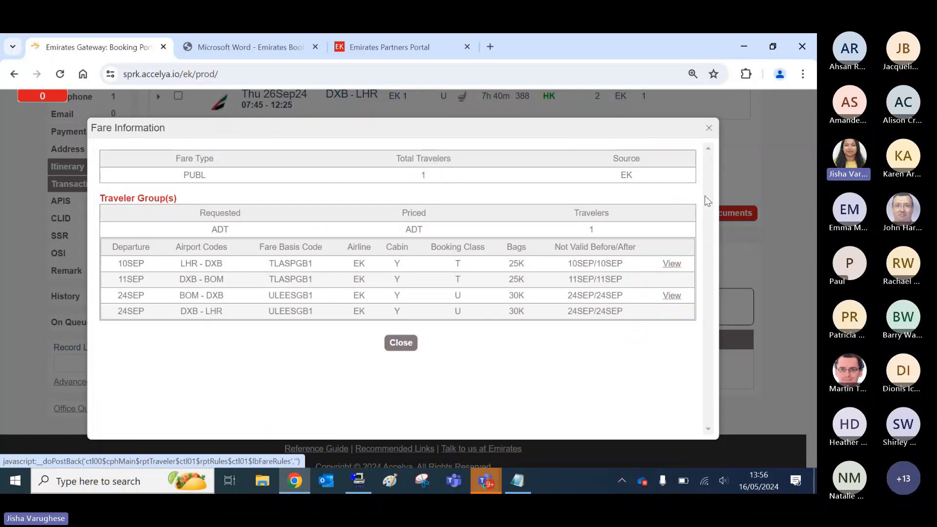
click(710, 127)
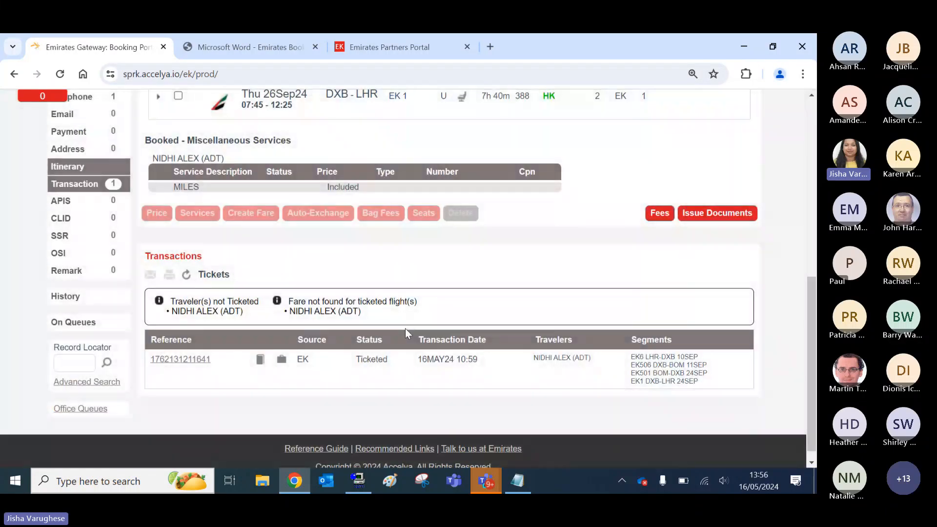
Start an exchange/reissue from the original electronic ticket and submit it for the traveler with the AED 4290 fare group
scroll(405, 328, up, 4)
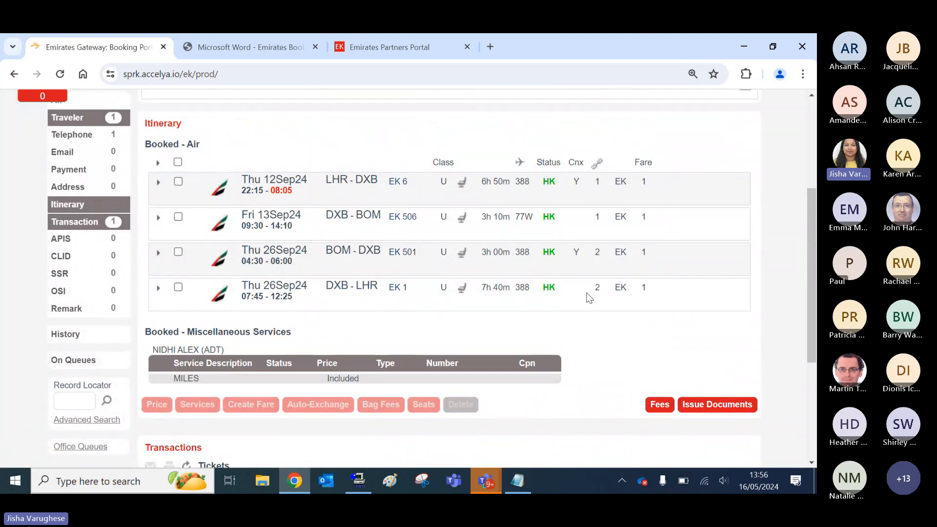
scroll(592, 279, down, 4)
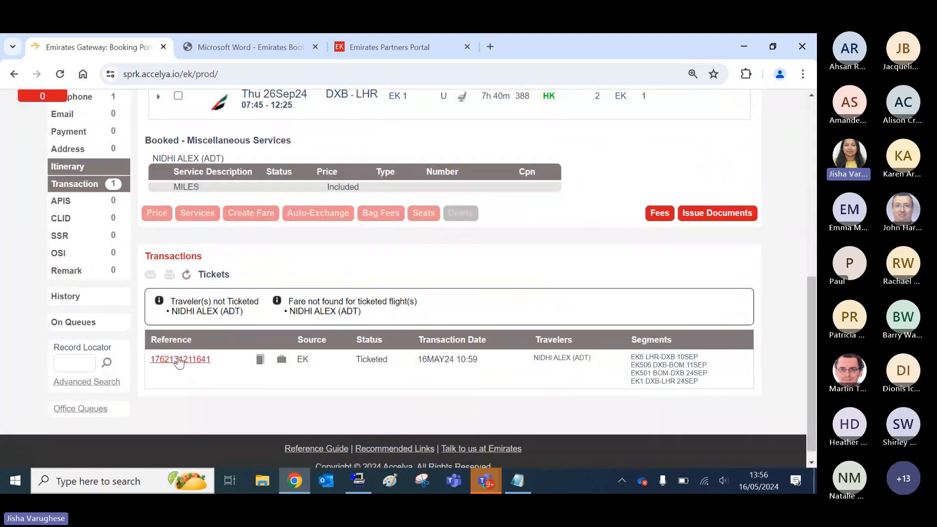
click(179, 360)
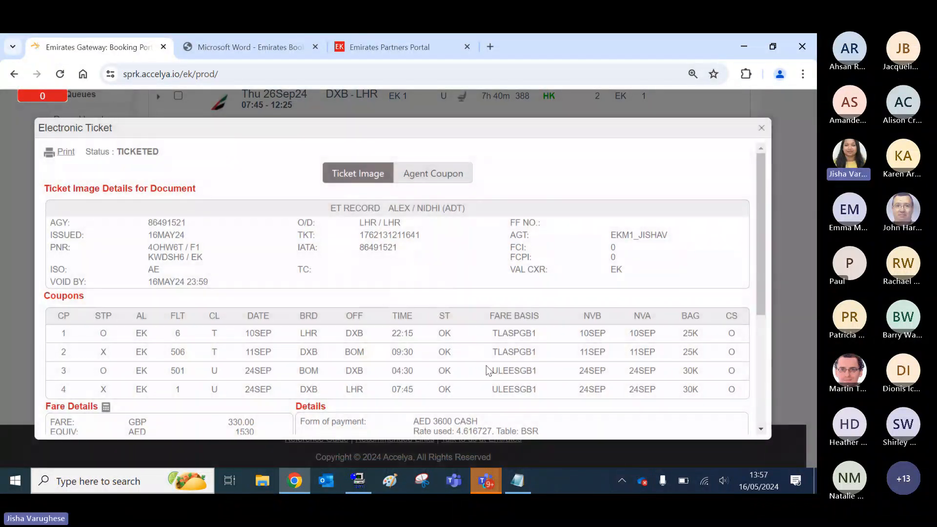
scroll(485, 365, down, 5)
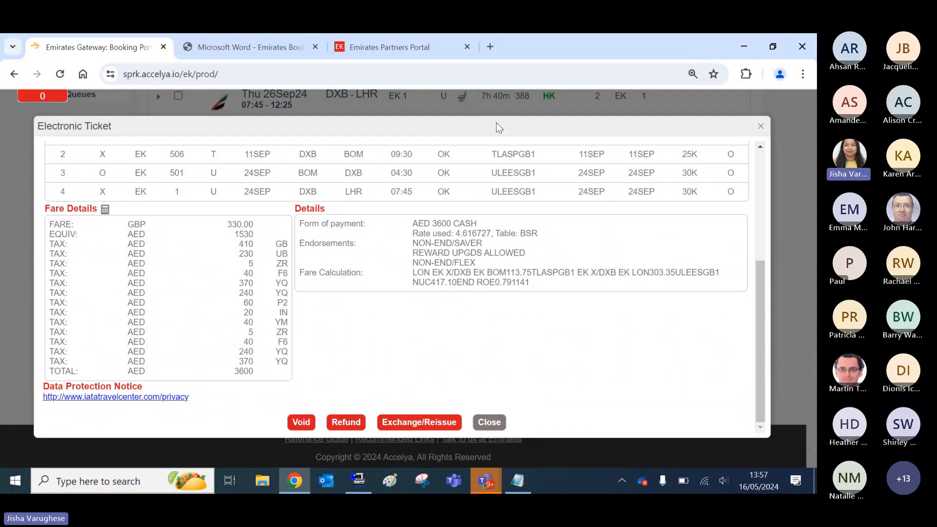
drag(496, 122, 492, 99)
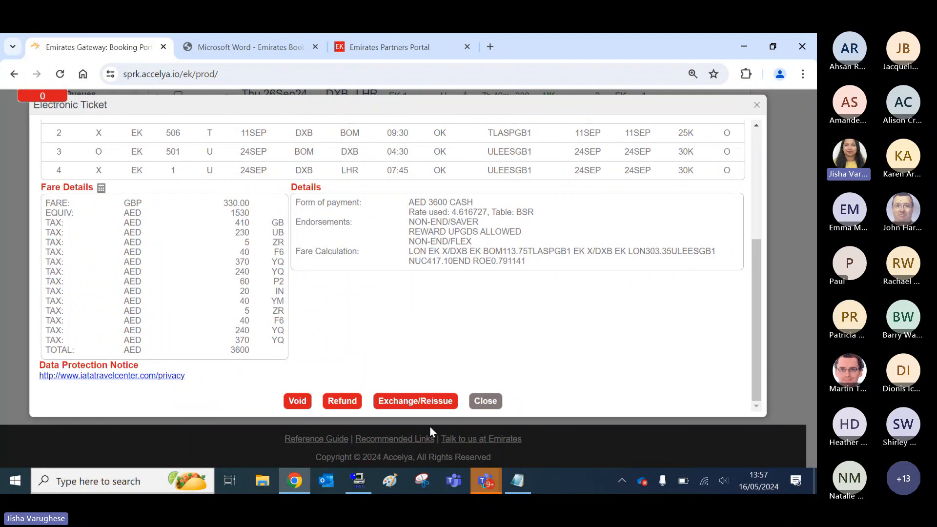
click(427, 402)
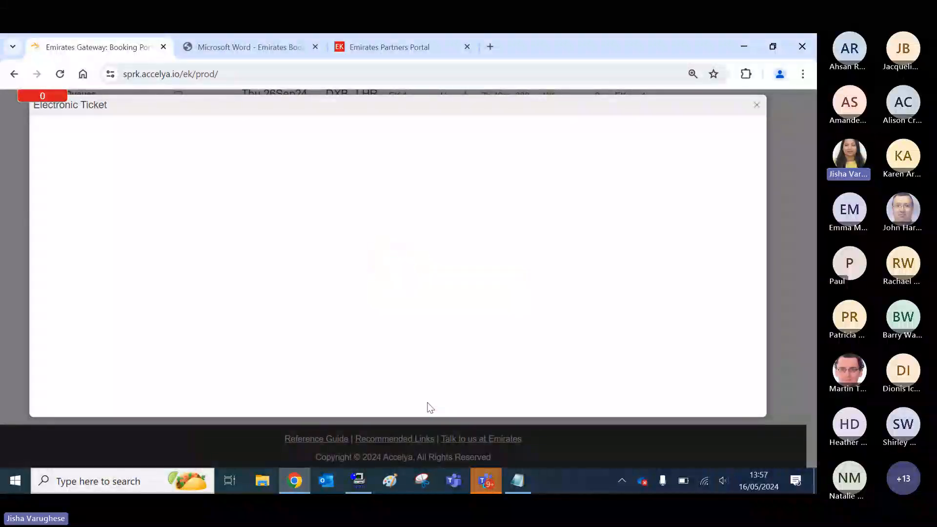
click(364, 400)
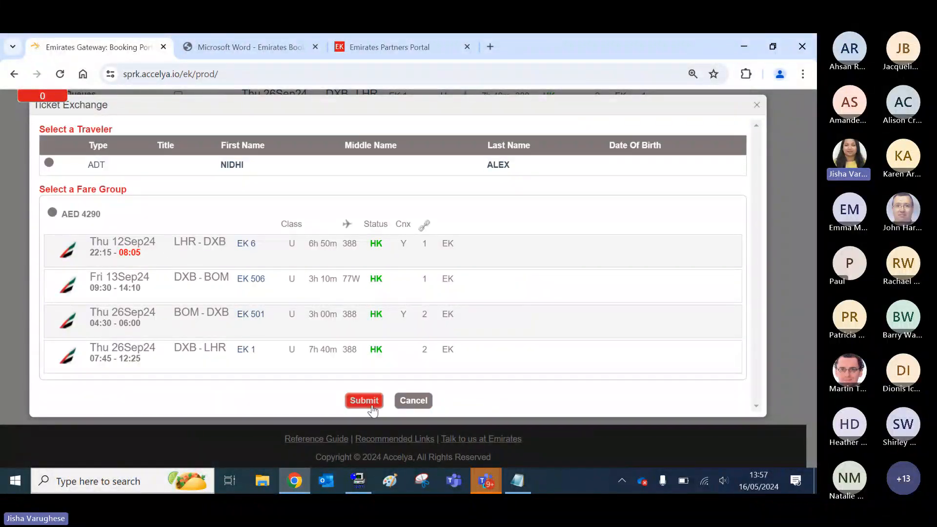
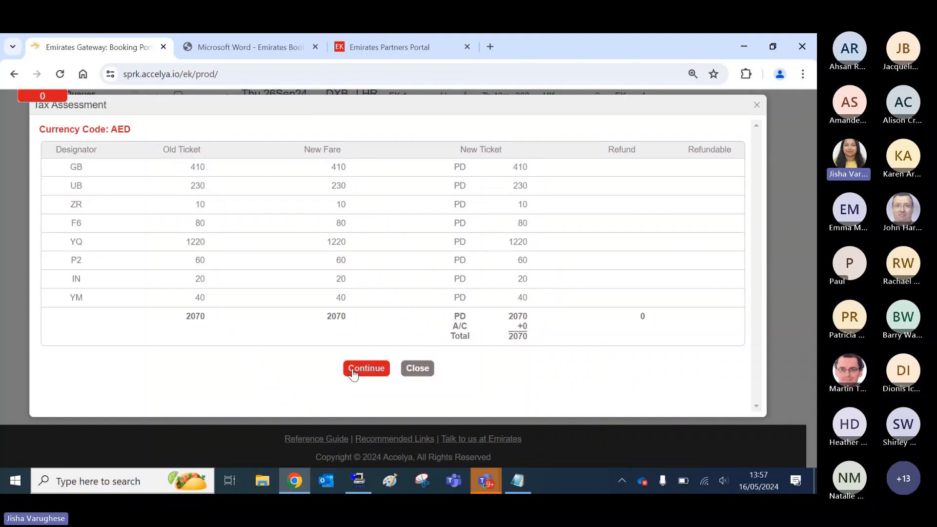
Accept the tax assessment and set the penalty to 100 in the manual ticket exchange calculation
click(357, 370)
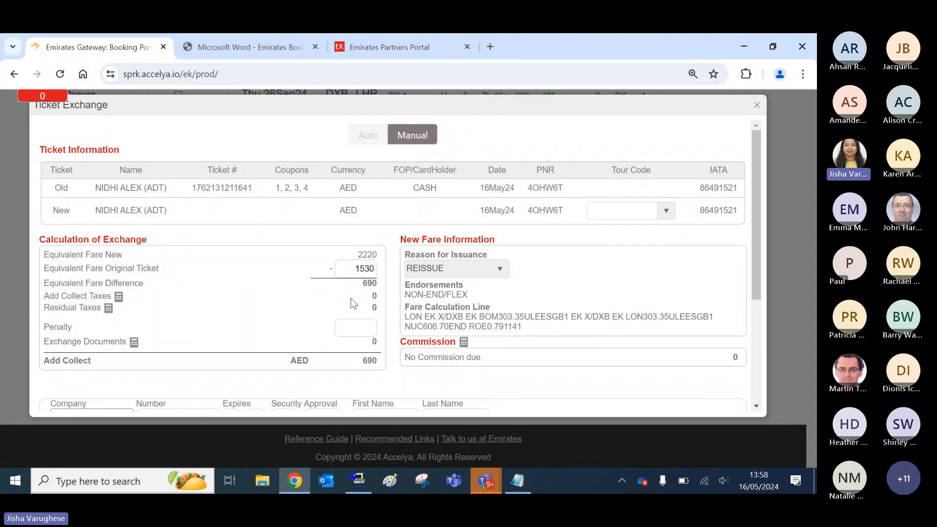
scroll(385, 288, down, 1)
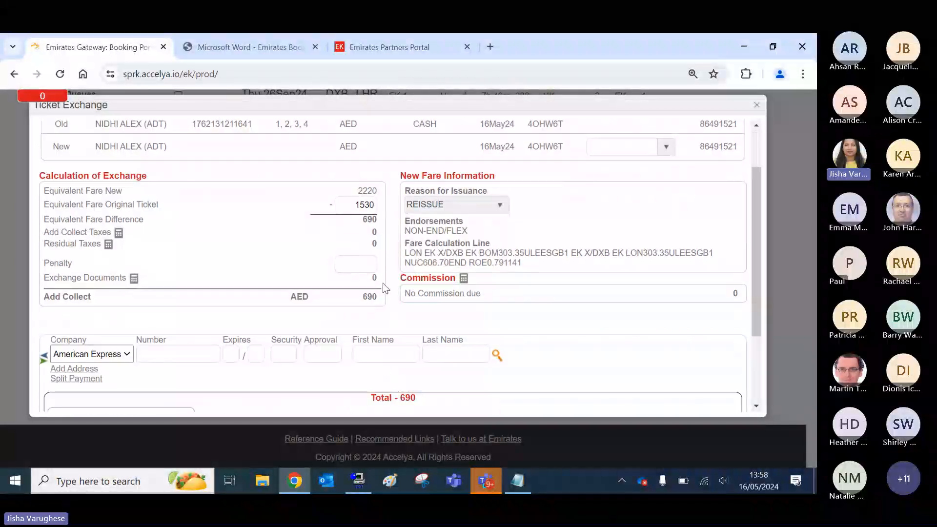
click(359, 263)
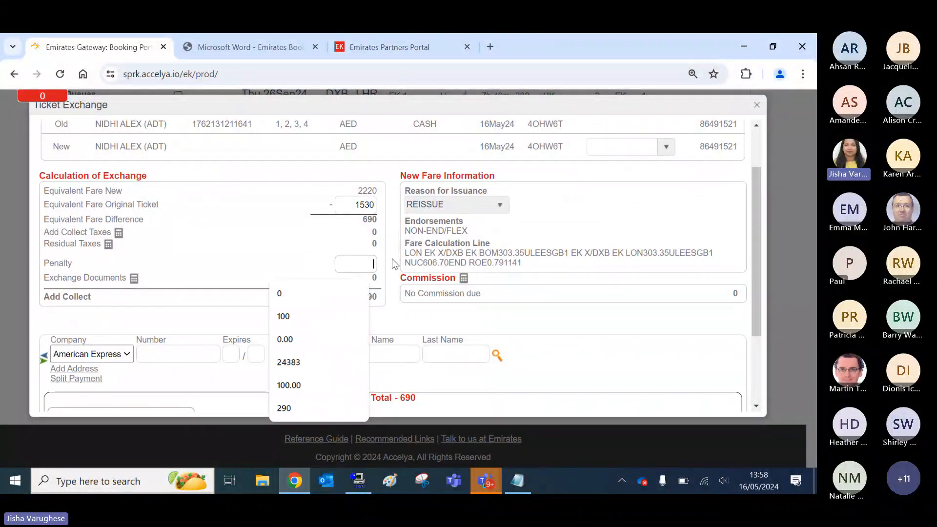
text(100)
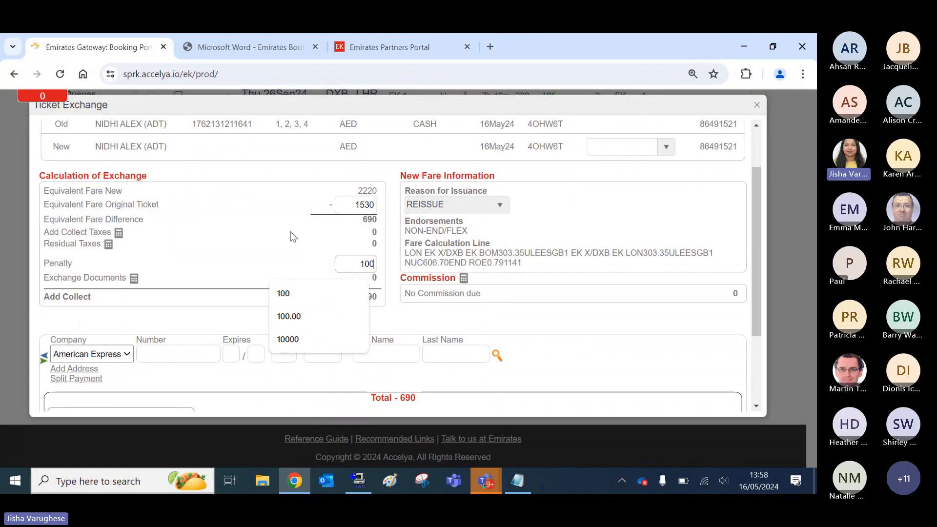
click(291, 232)
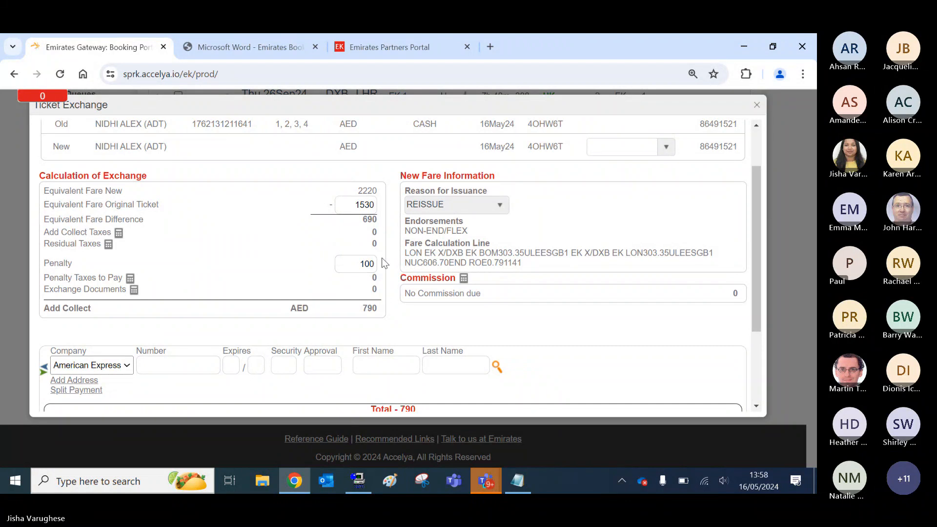
Set the exchange's form of payment to CASH, submit and confirm the exchange, and close the reissued electronic ticket
click(44, 371)
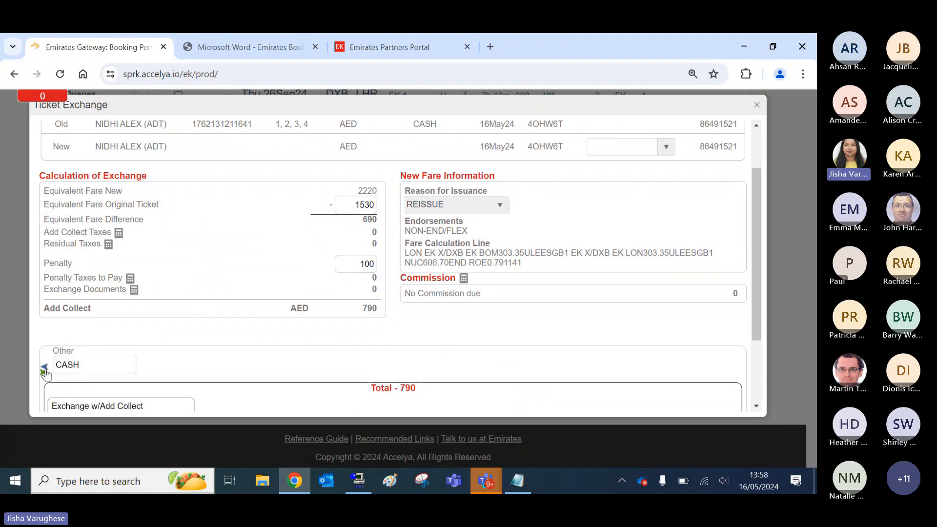
scroll(224, 314, down, 2)
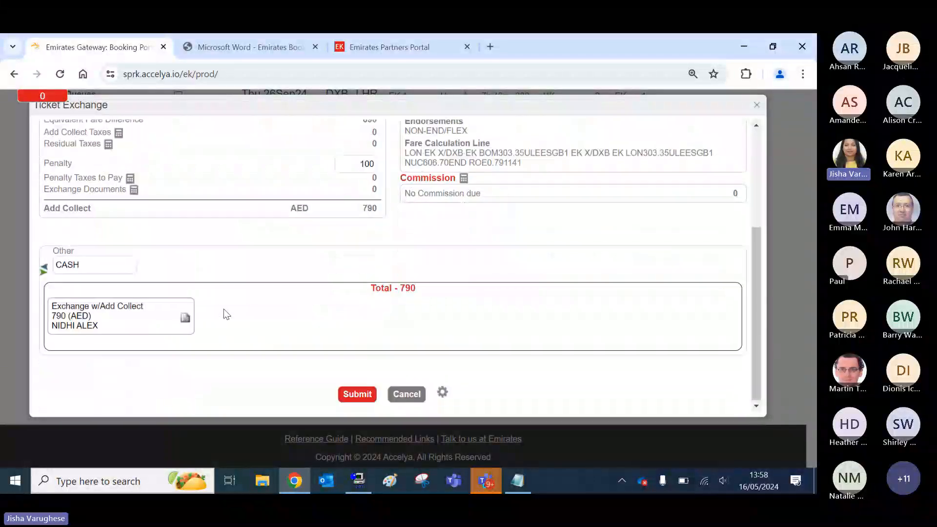
click(347, 390)
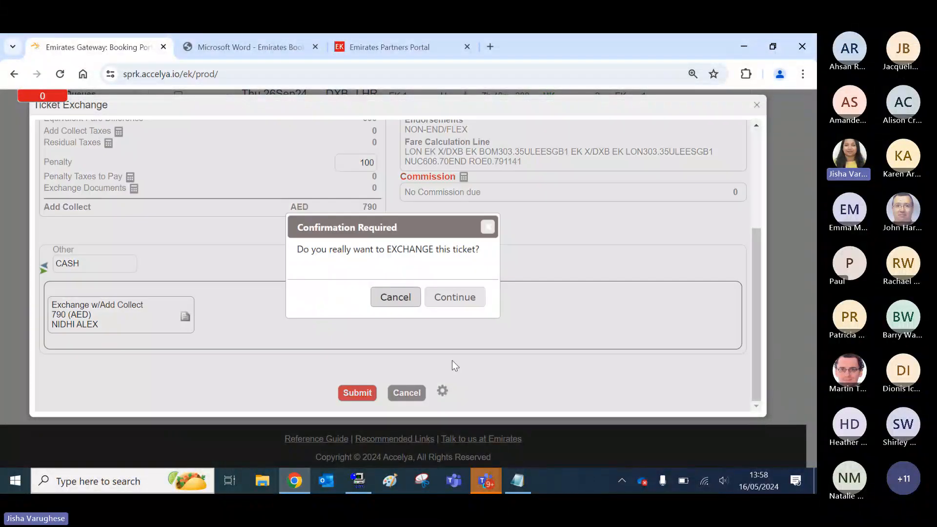
click(444, 298)
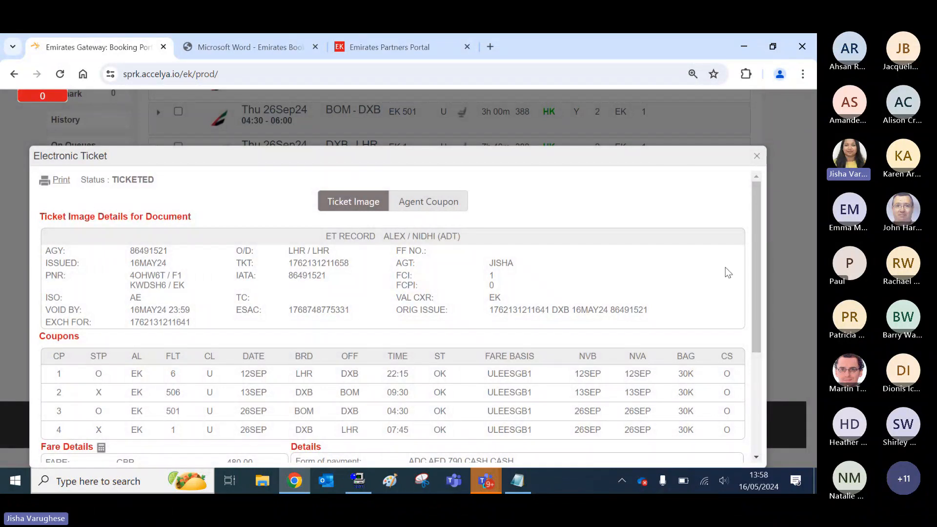
click(756, 157)
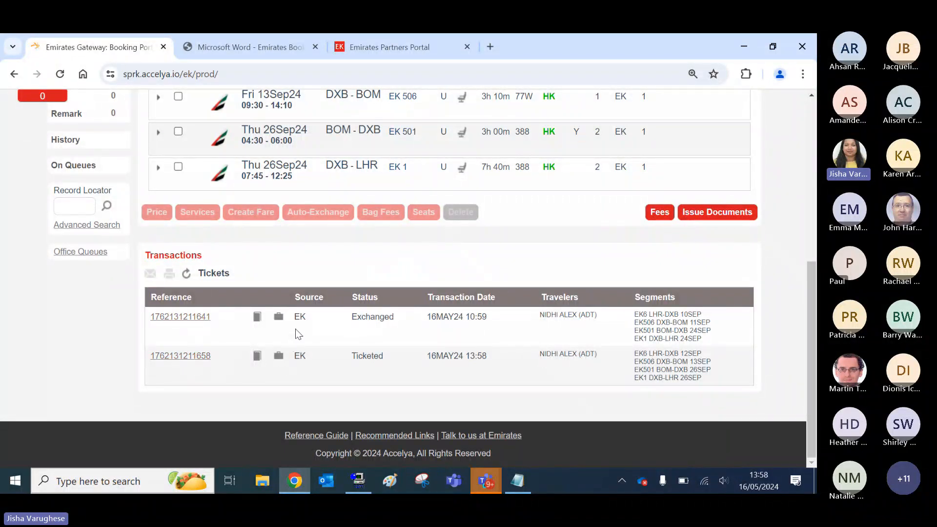
scroll(298, 334, up, 5)
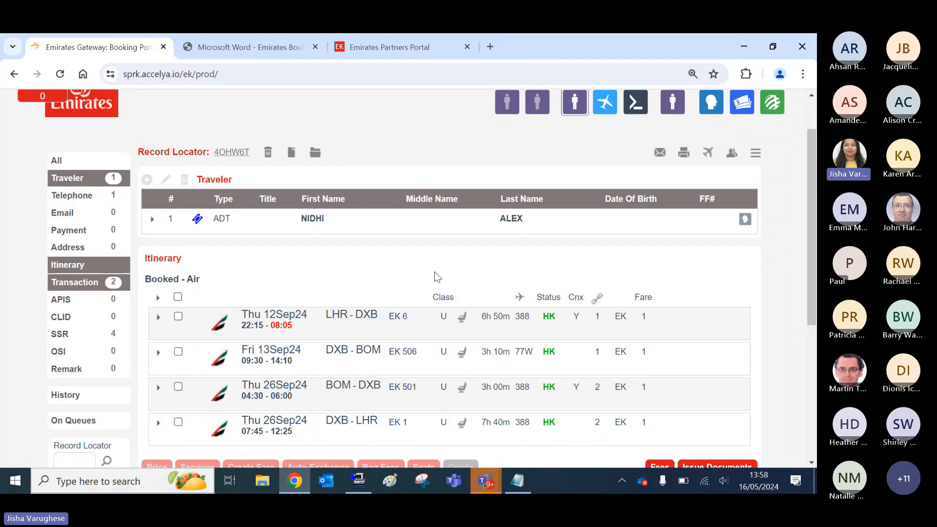
Copy the latest refund record locator from the Training pnrs file in Notepad and retrieve that booking in the Emirates Gateway portal
click(517, 481)
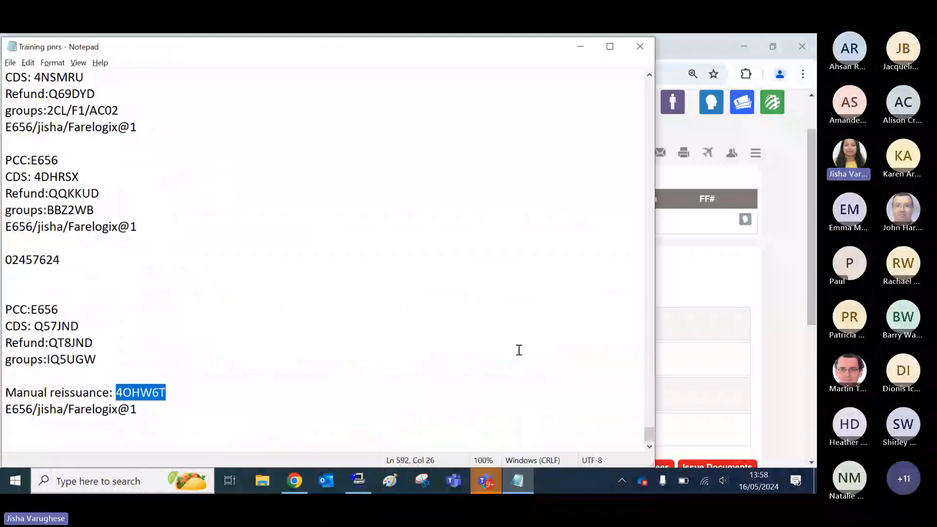
drag(48, 341, 94, 342)
key(ctrl+c)
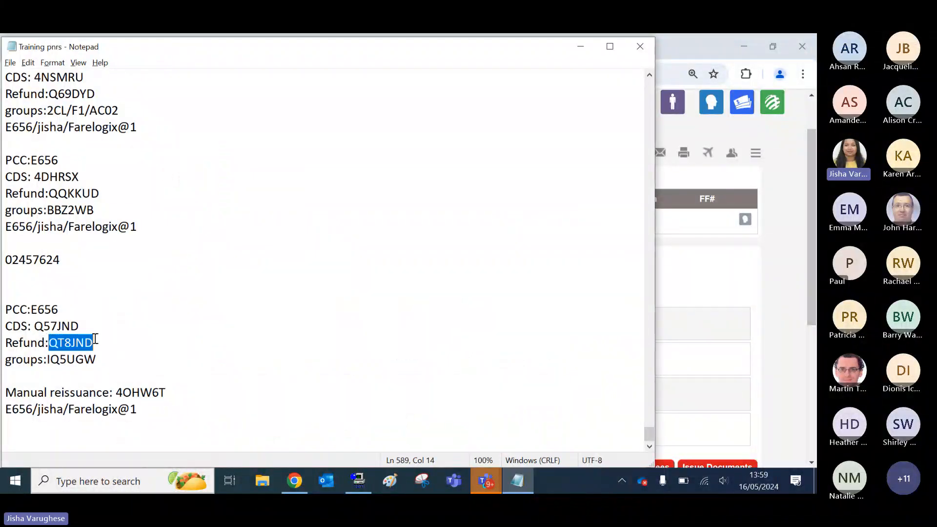
click(777, 222)
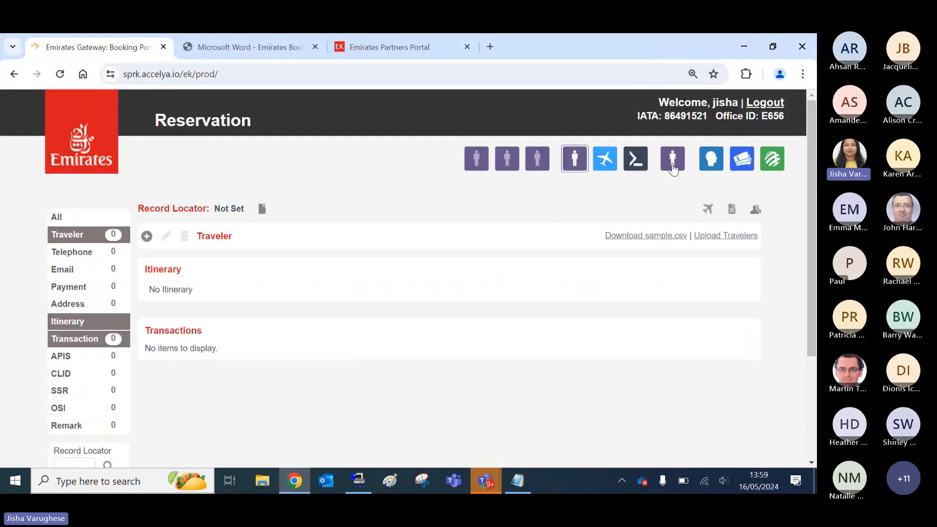
scroll(156, 336, down, 1)
click(61, 403)
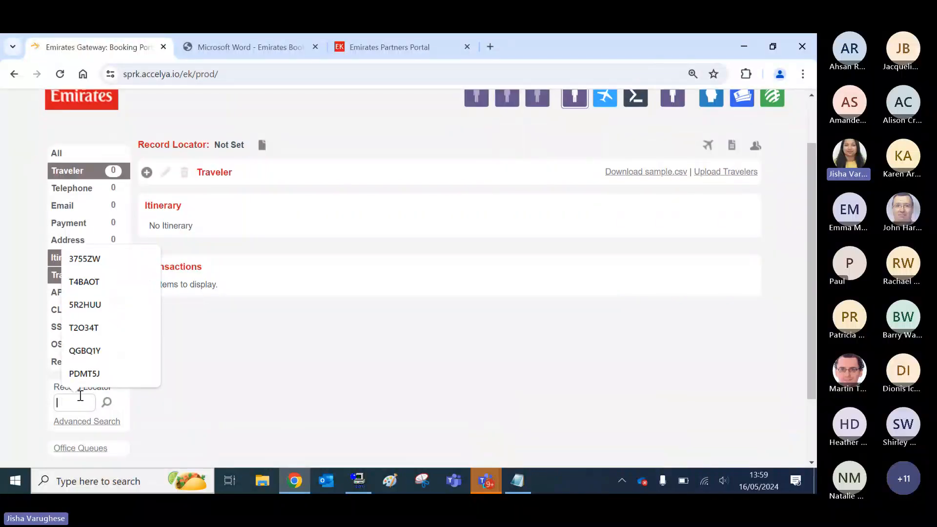
key(ctrl+v)
click(107, 401)
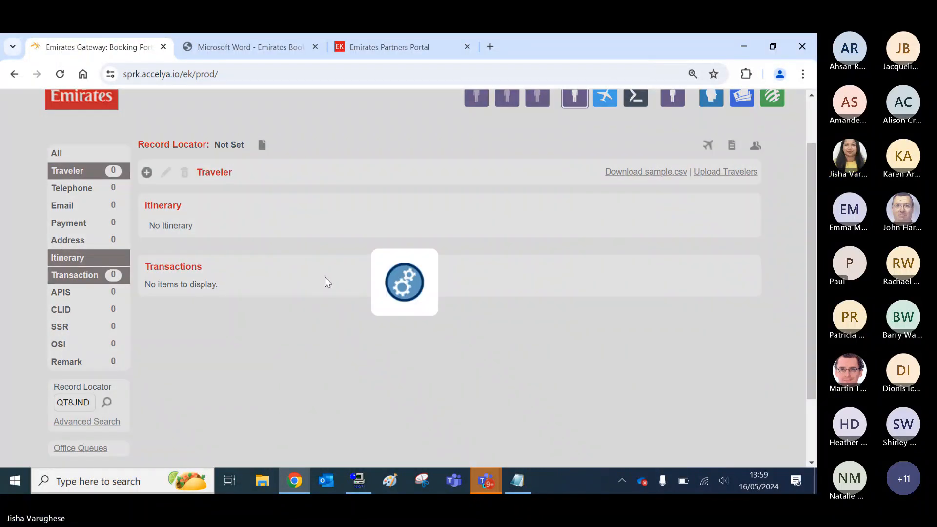
Delete all four booked flights of 13, 14, 26 and 27 June from the itinerary and confirm the removal
scroll(330, 216, down, 2)
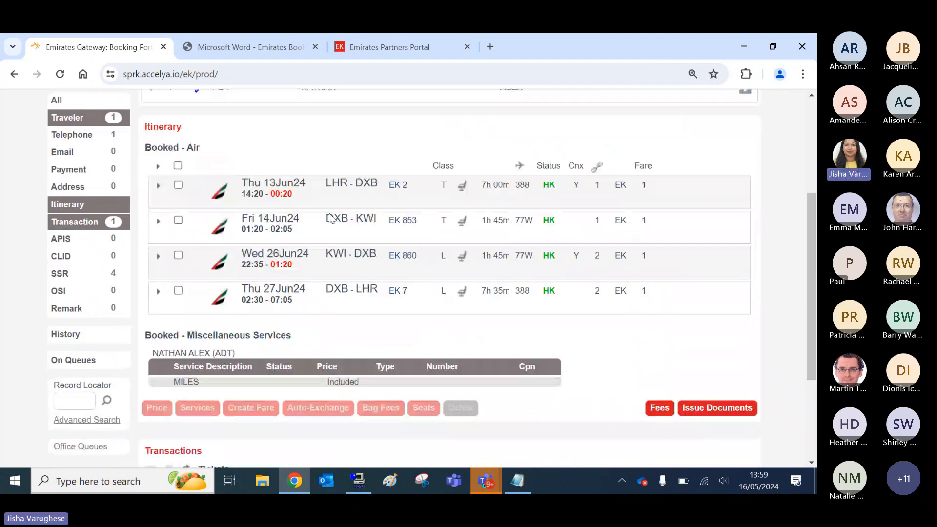
scroll(329, 216, up, 1)
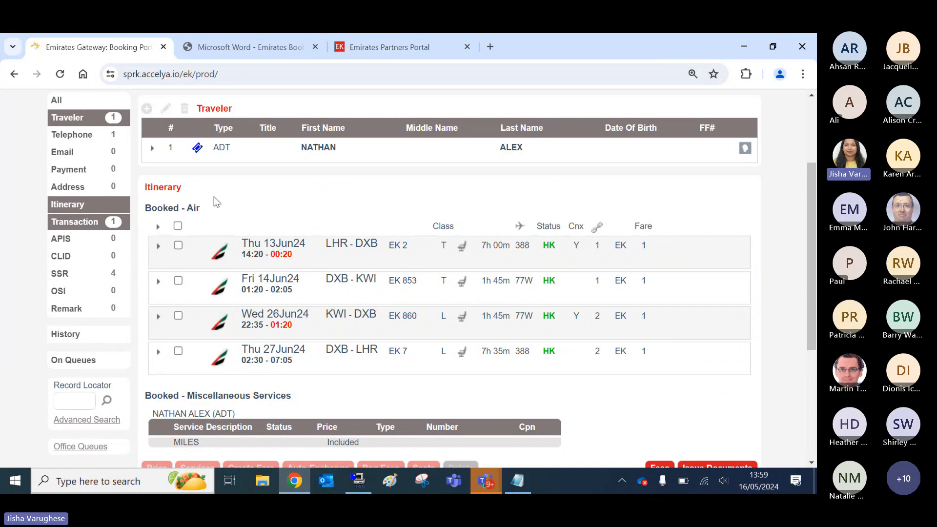
click(177, 226)
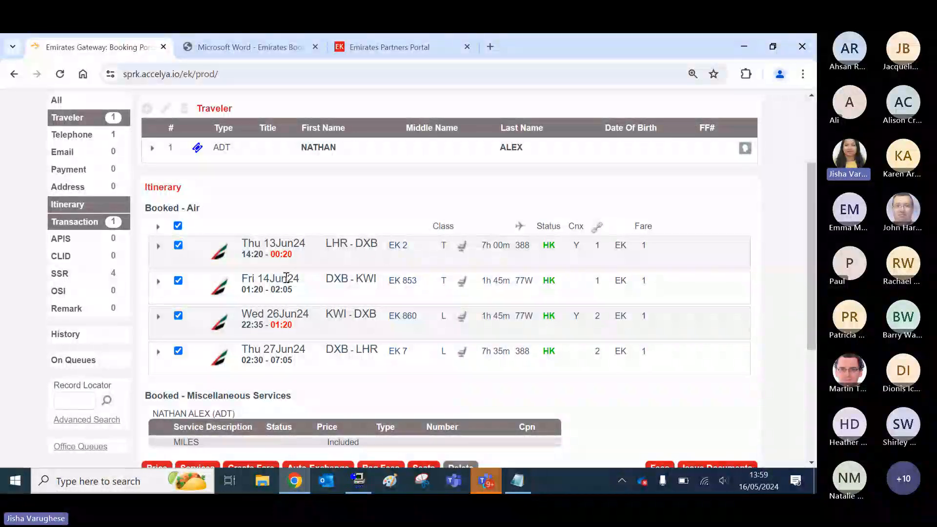
scroll(469, 323, down, 3)
scroll(419, 279, up, 1)
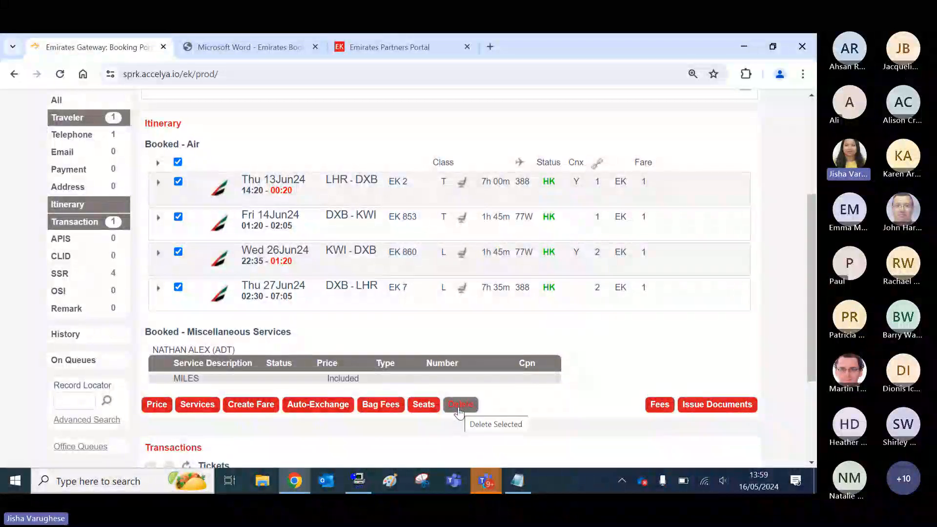
click(458, 407)
click(464, 311)
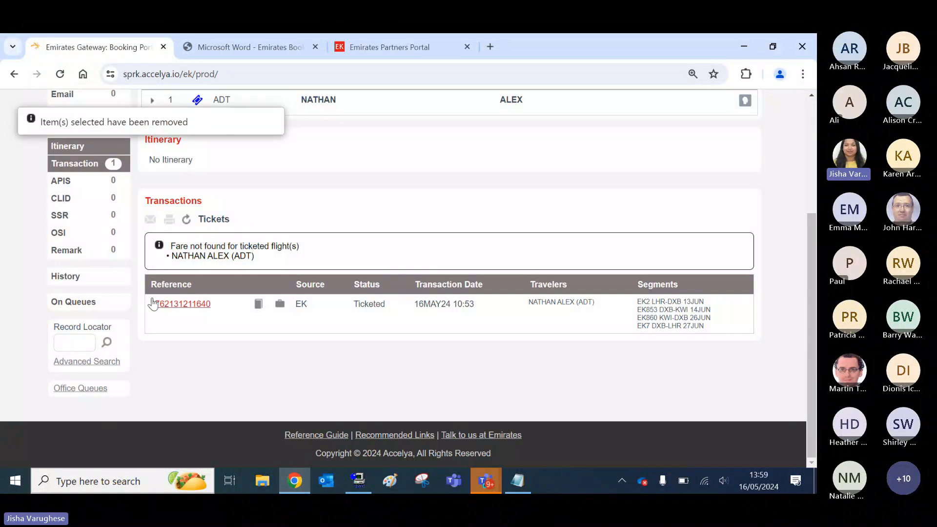
Open the booking's electronic ticket, check its coupons and fare details, and start a refund from it
click(175, 304)
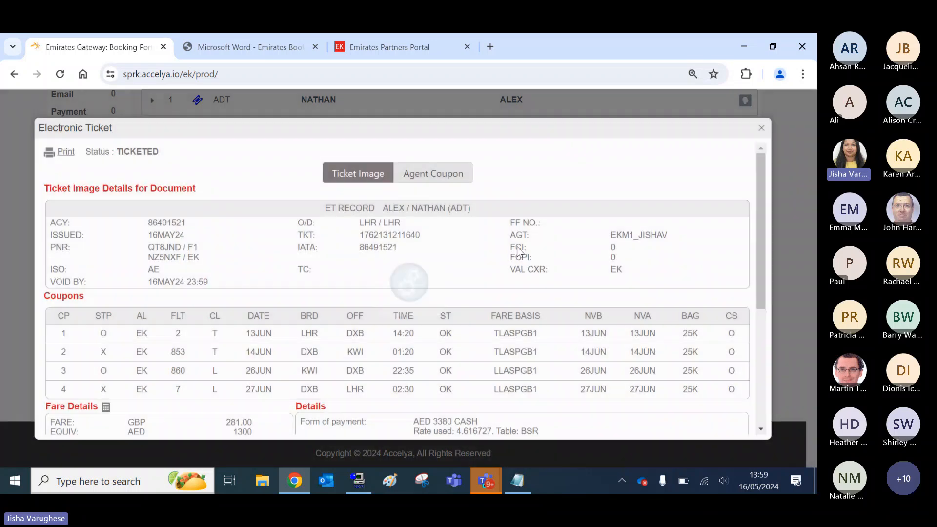
scroll(417, 330, down, 6)
scroll(416, 335, down, 1)
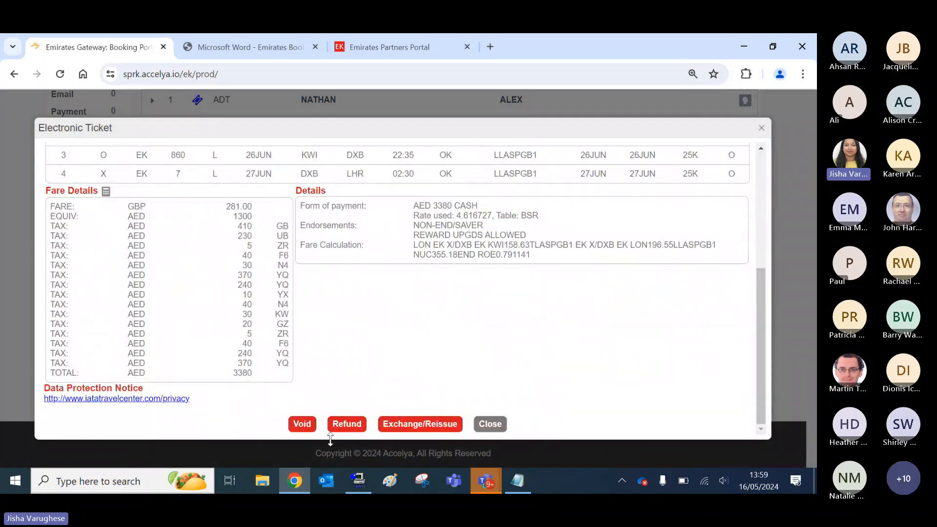
click(347, 423)
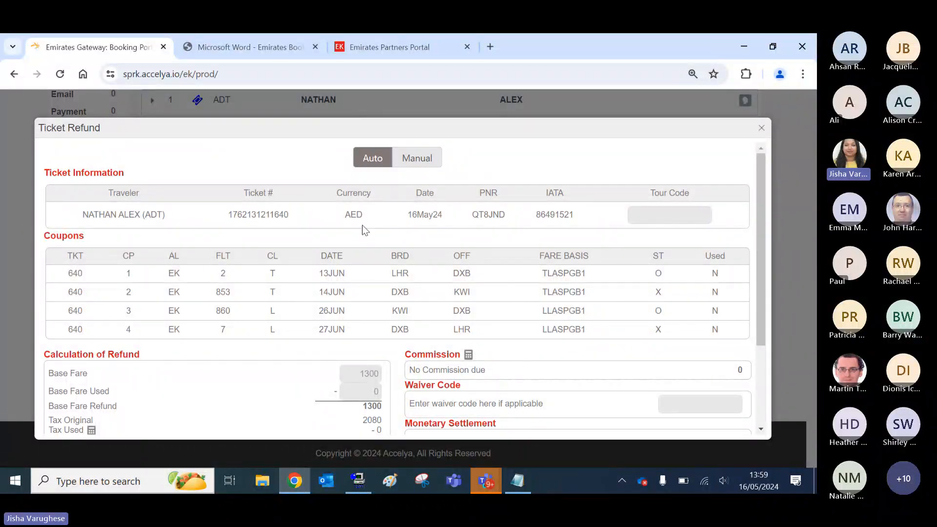
Examine the automatic refund's coupons, fare and tax calculation, penalty, waiver code and monetary settlement
scroll(379, 230, down, 2)
scroll(383, 201, up, 2)
scroll(363, 291, down, 2)
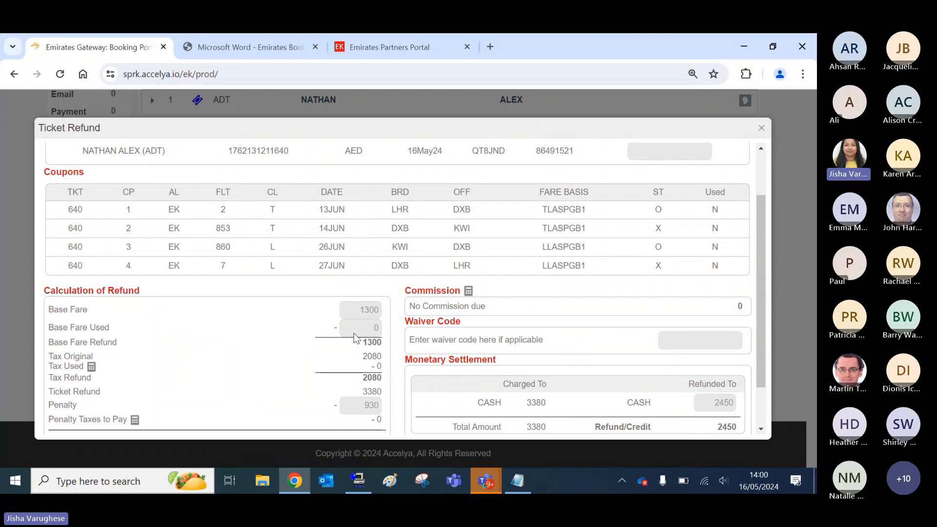
scroll(367, 326, down, 2)
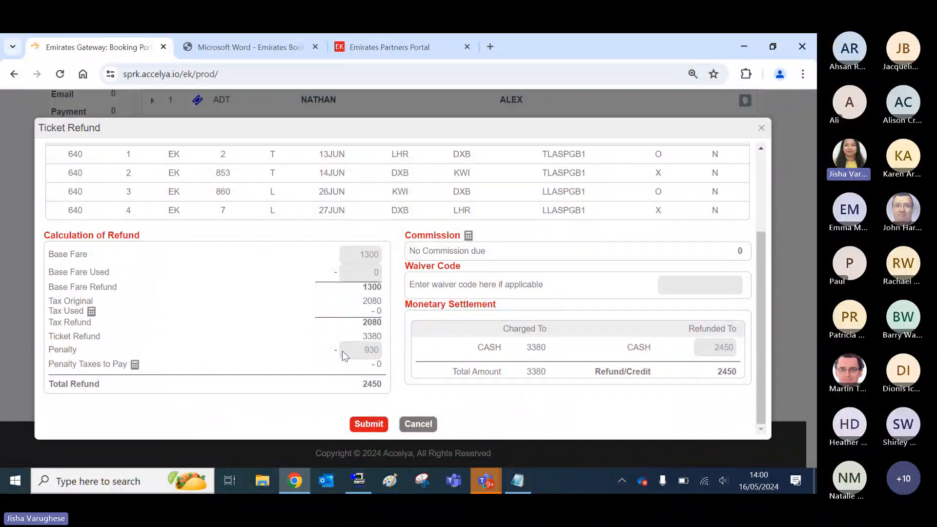
scroll(377, 364, up, 2)
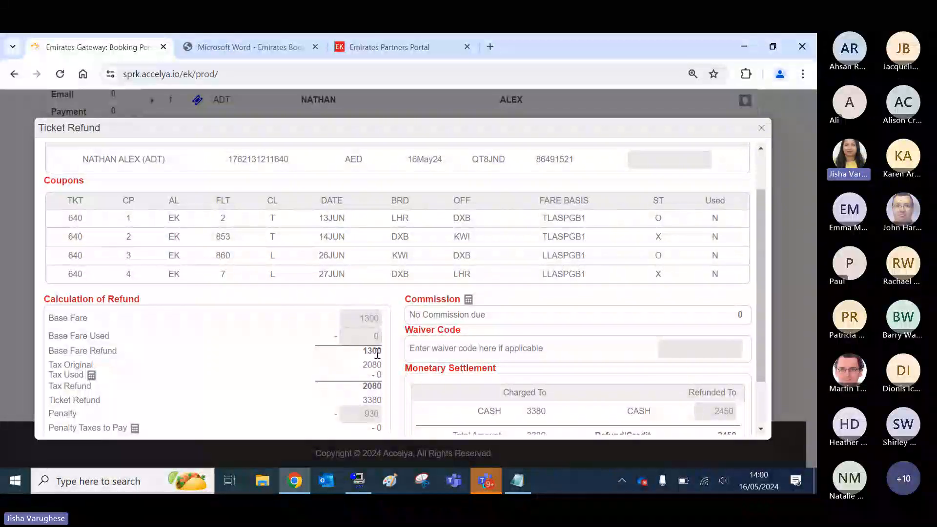
scroll(379, 329, down, 2)
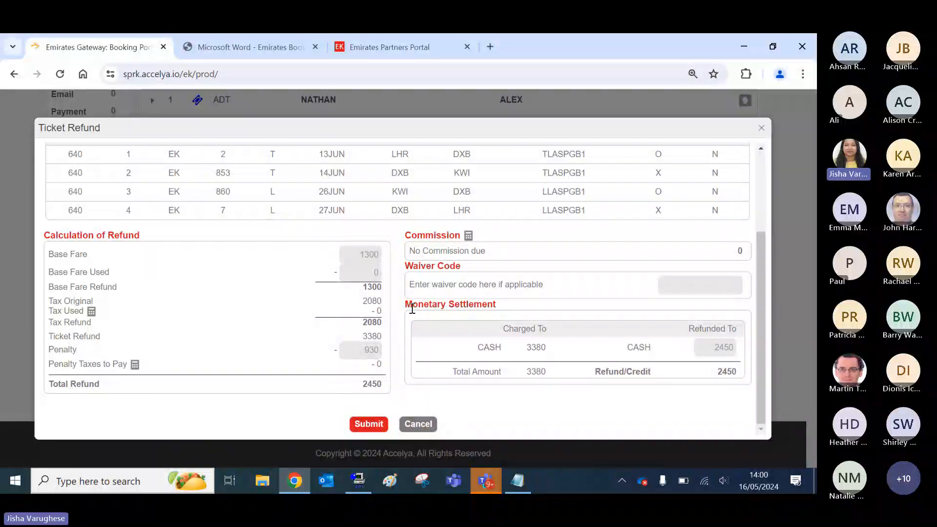
scroll(410, 309, up, 2)
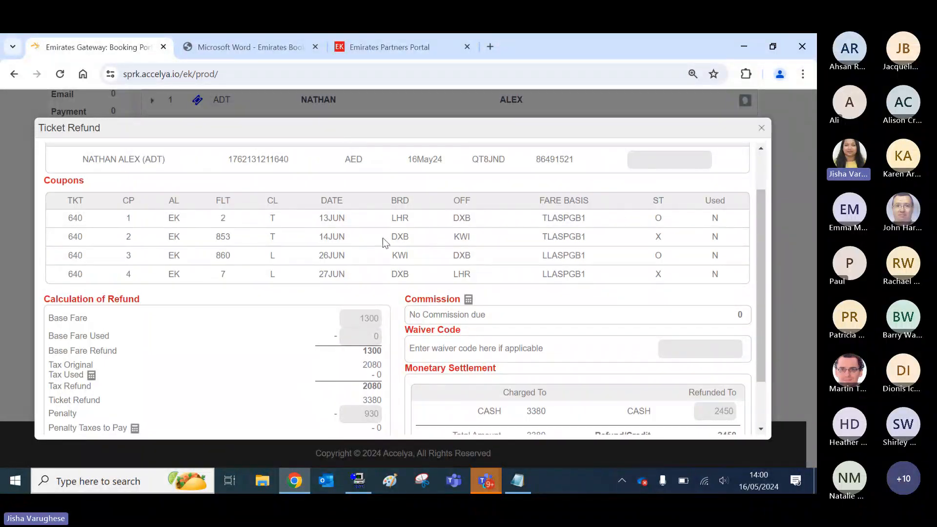
scroll(384, 241, up, 2)
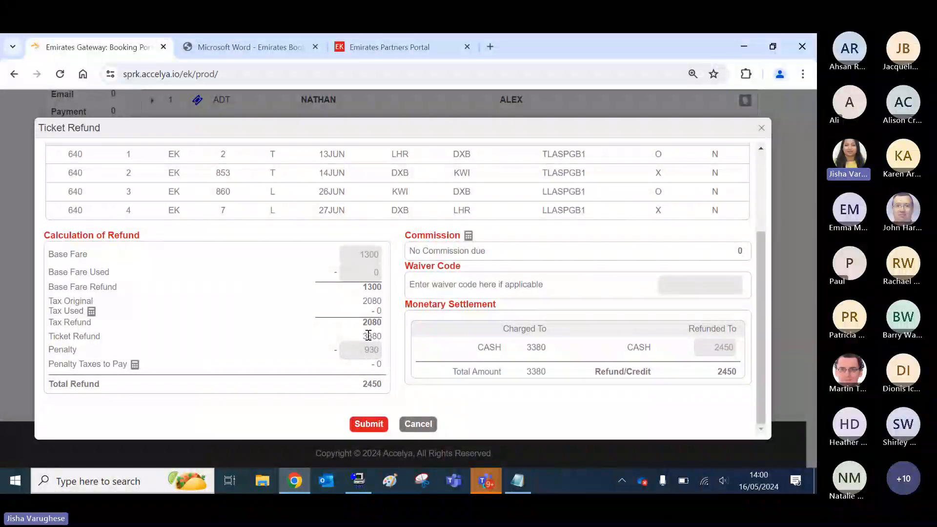
scroll(371, 293, up, 3)
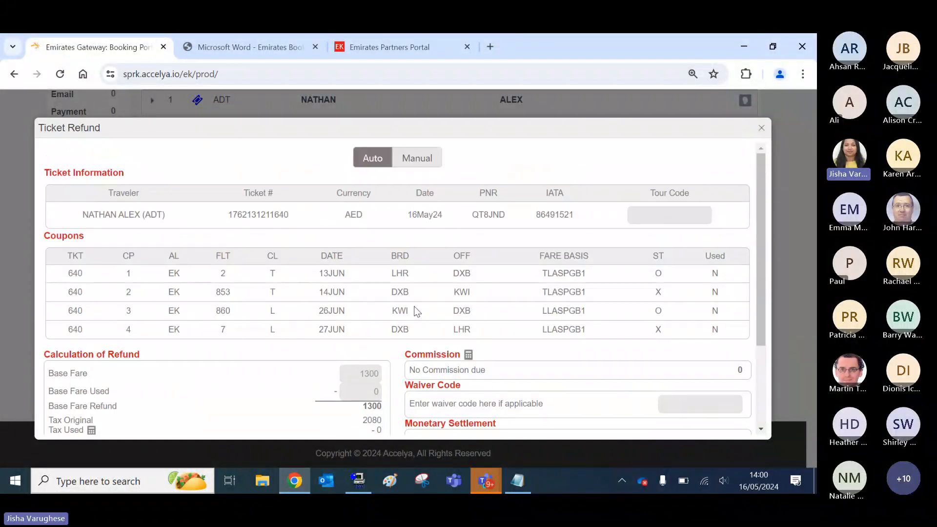
View the refund calculation in Manual mode for comparison, and return to Auto mode to check the penalty and settlement
click(421, 160)
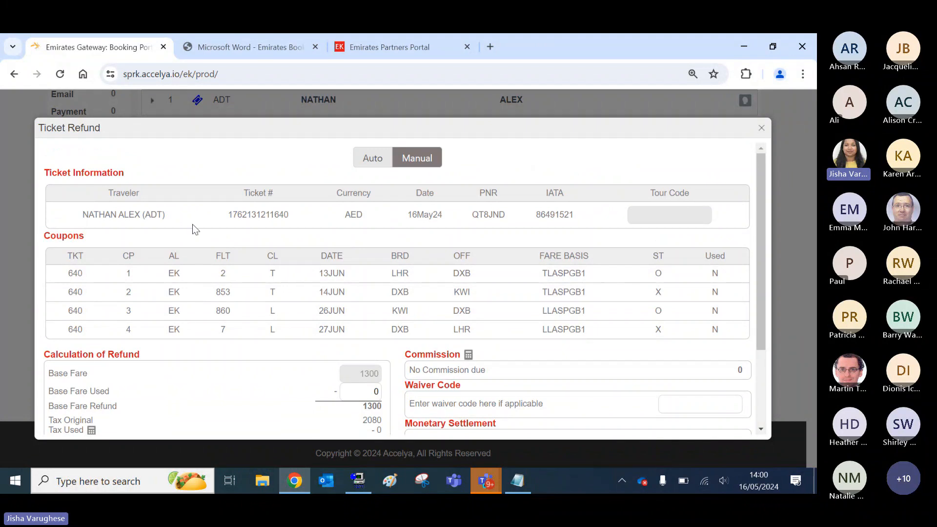
scroll(371, 345, down, 1)
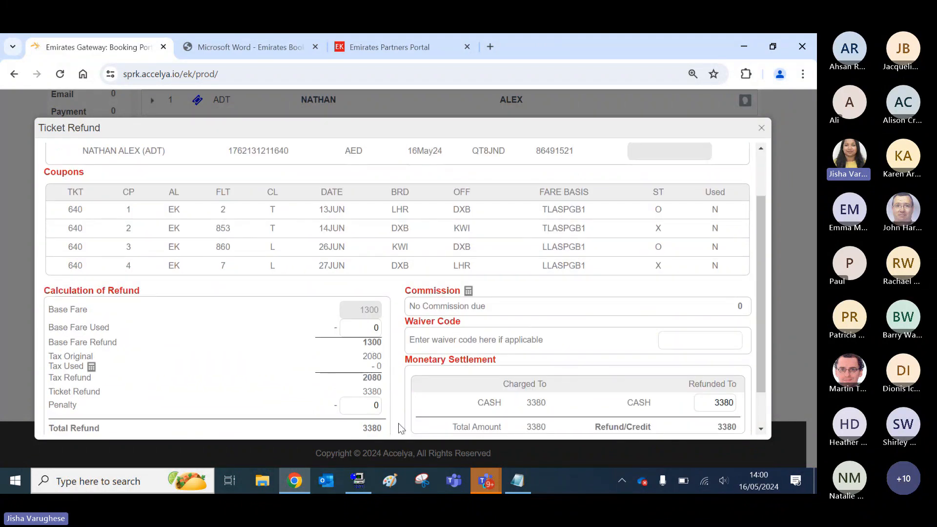
scroll(430, 385, up, 1)
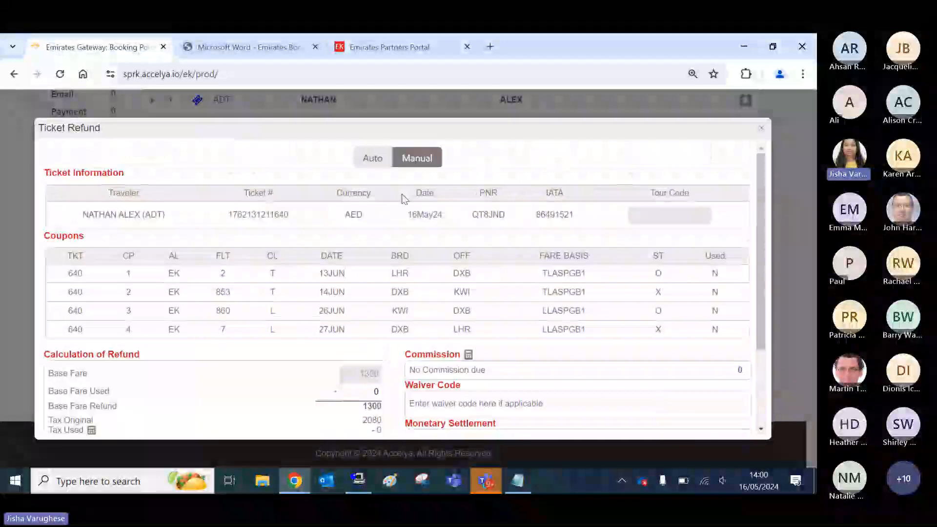
click(373, 159)
scroll(406, 311, down, 2)
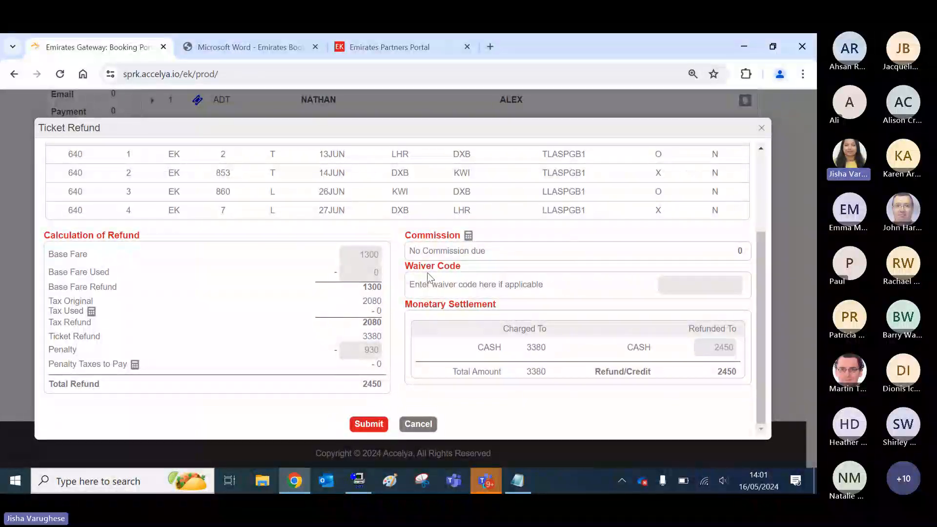
Switch the refund calculation to Manual mode and examine its coupons, calculation fields, waiver code and monetary settlement
scroll(428, 282, up, 3)
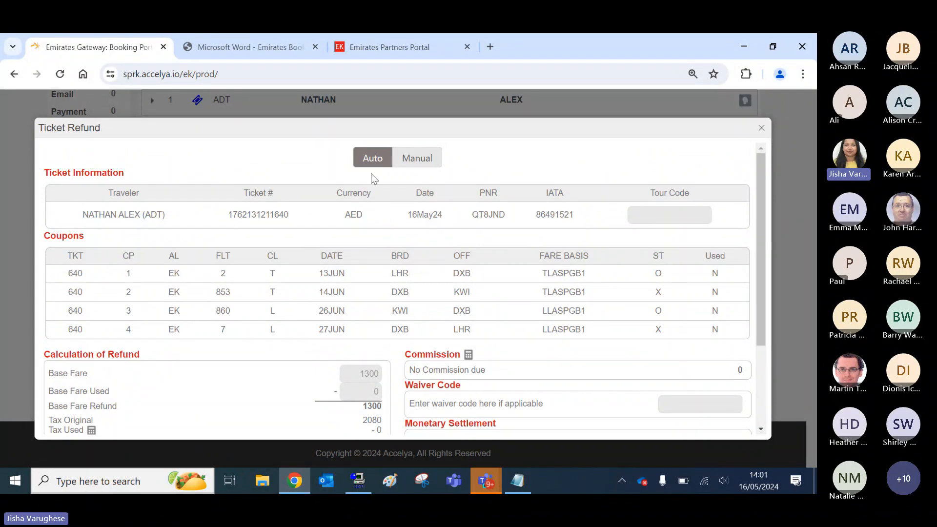
click(419, 161)
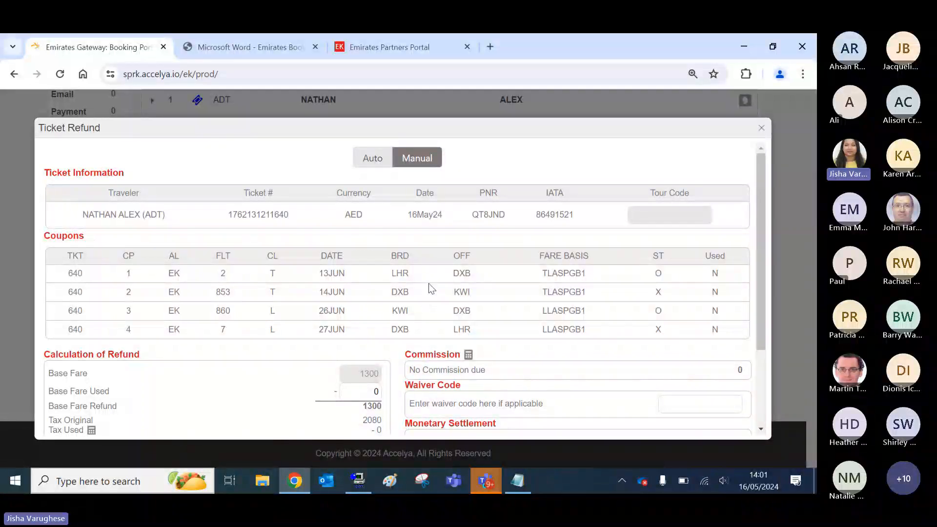
scroll(428, 283, down, 2)
scroll(461, 254, up, 2)
scroll(447, 213, down, 1)
scroll(447, 213, down, 1)
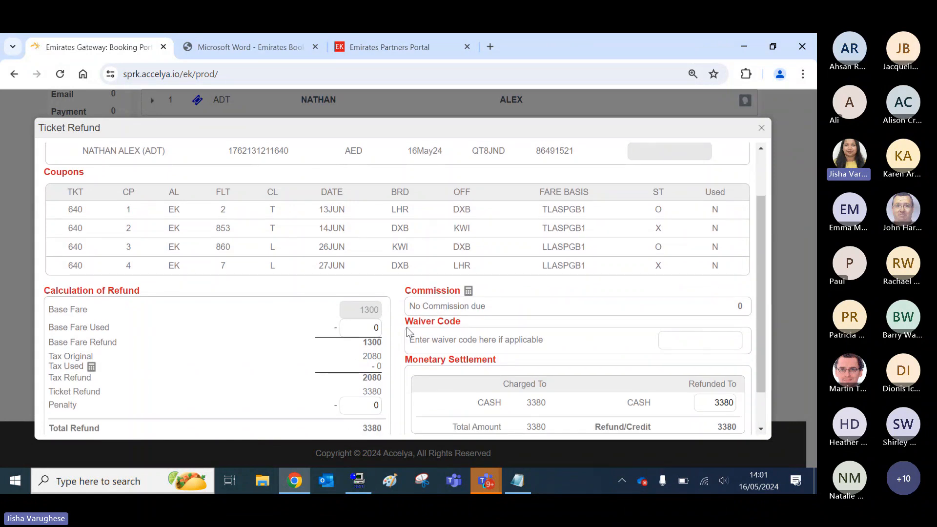
scroll(406, 327, up, 3)
scroll(421, 195, down, 3)
scroll(380, 329, down, 1)
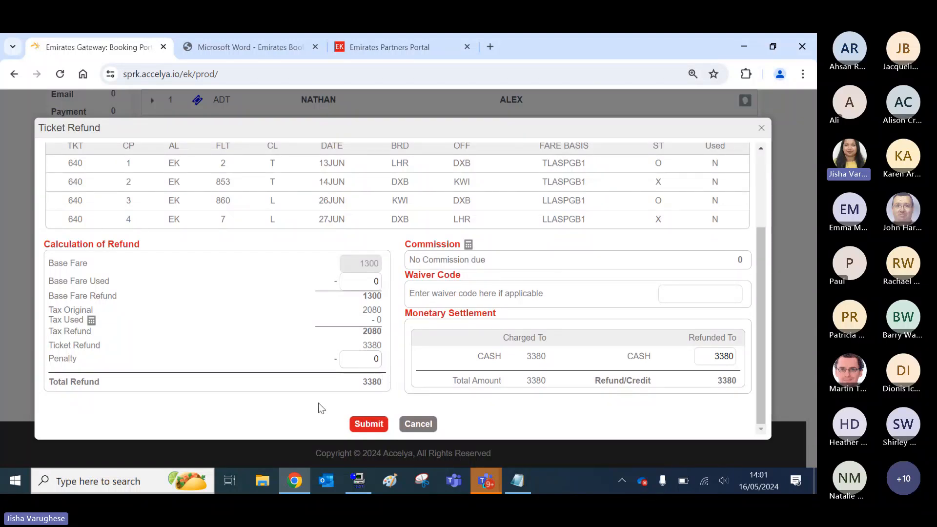
scroll(407, 314, up, 3)
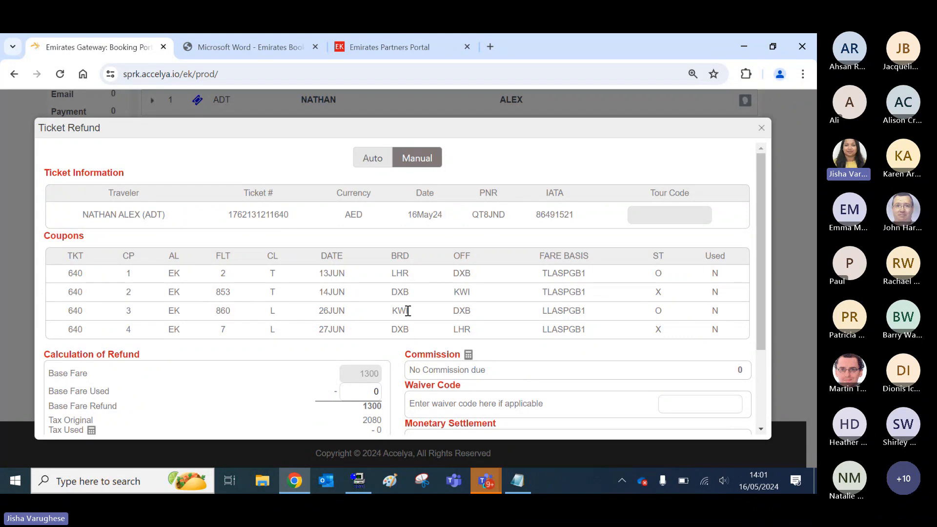
scroll(349, 302, down, 3)
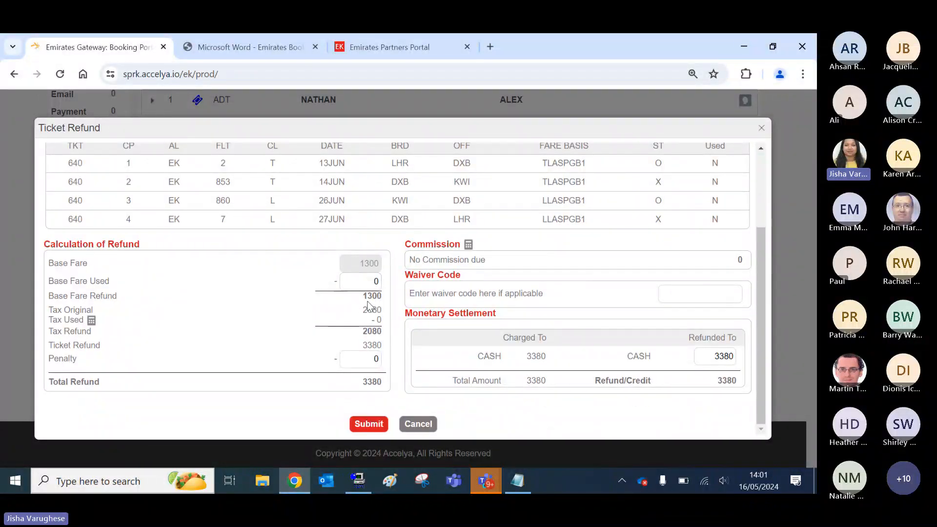
scroll(370, 306, up, 2)
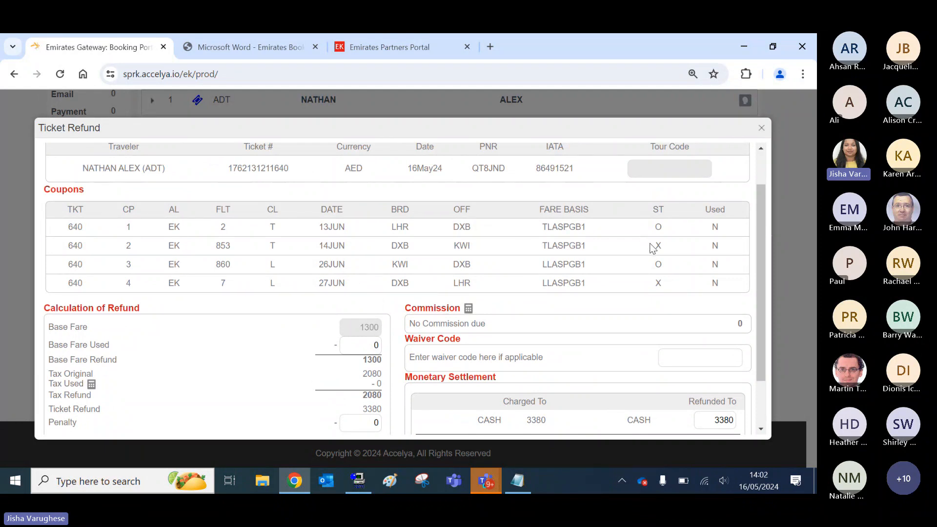
scroll(420, 180, up, 1)
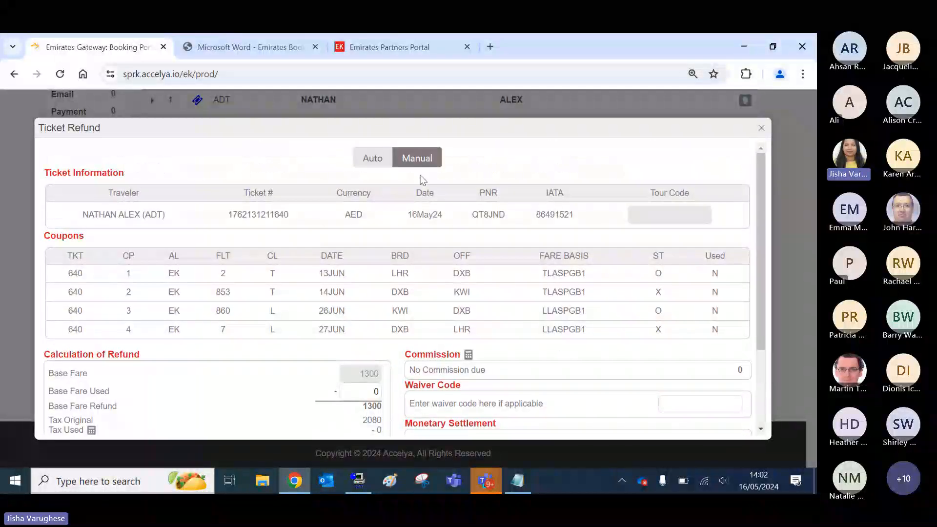
Inspect the editable Base Fare Used field and expand the Tax Used breakdown to check its used and refunded amounts
scroll(448, 240, down, 1)
click(365, 328)
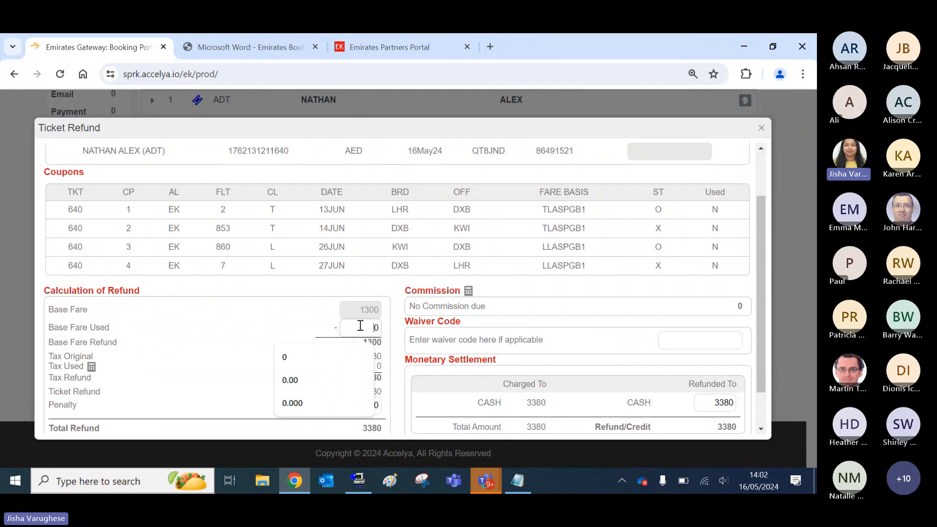
click(188, 383)
scroll(144, 365, down, 1)
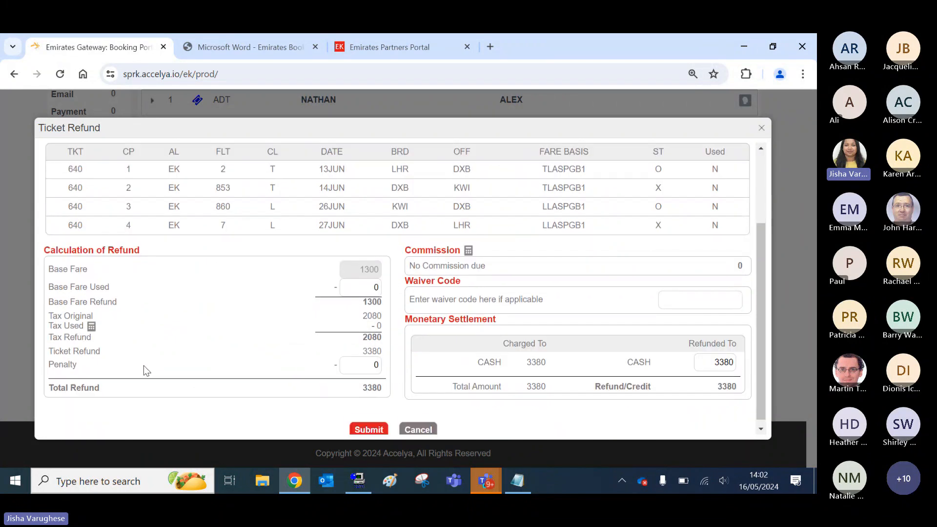
click(92, 304)
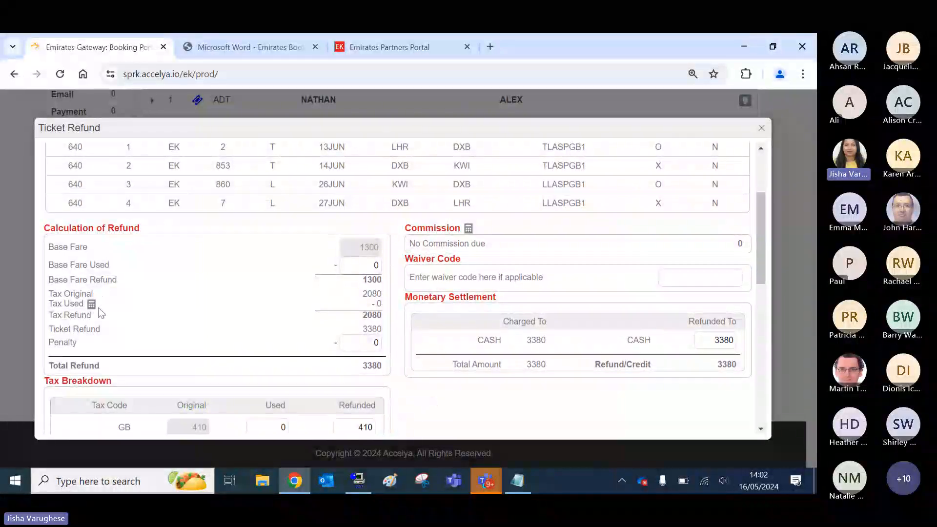
scroll(100, 313, down, 2)
click(257, 316)
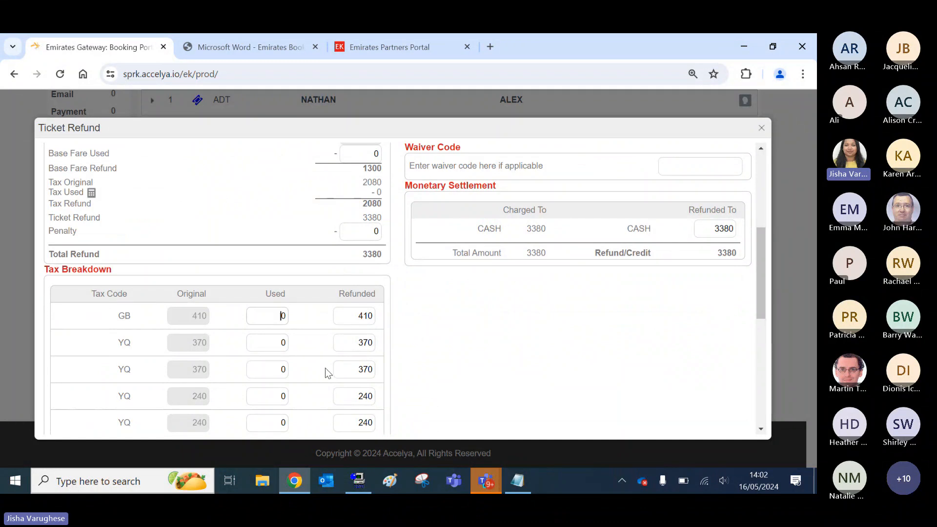
scroll(399, 317, up, 1)
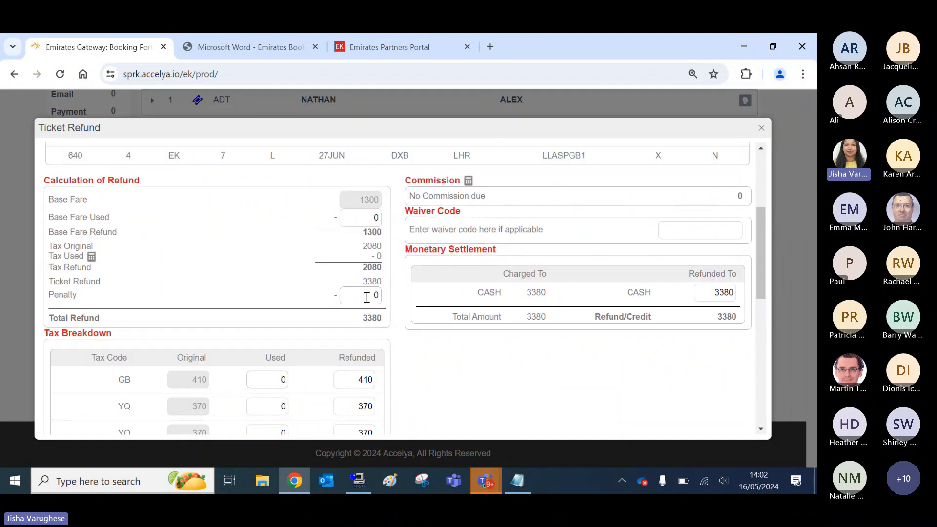
Check the editable Penalty field and the rest of the tax breakdown, and close the ticket refund without submitting
click(373, 293)
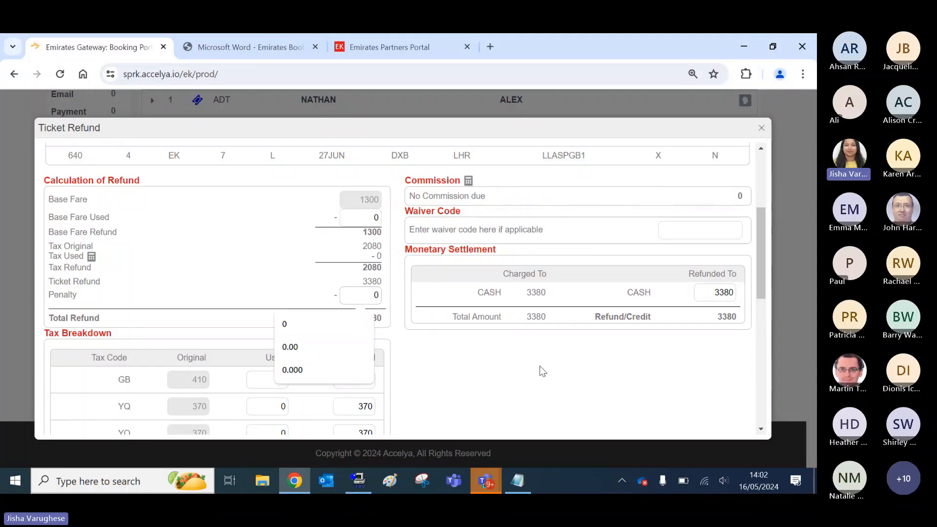
scroll(538, 363, down, 5)
scroll(613, 356, down, 2)
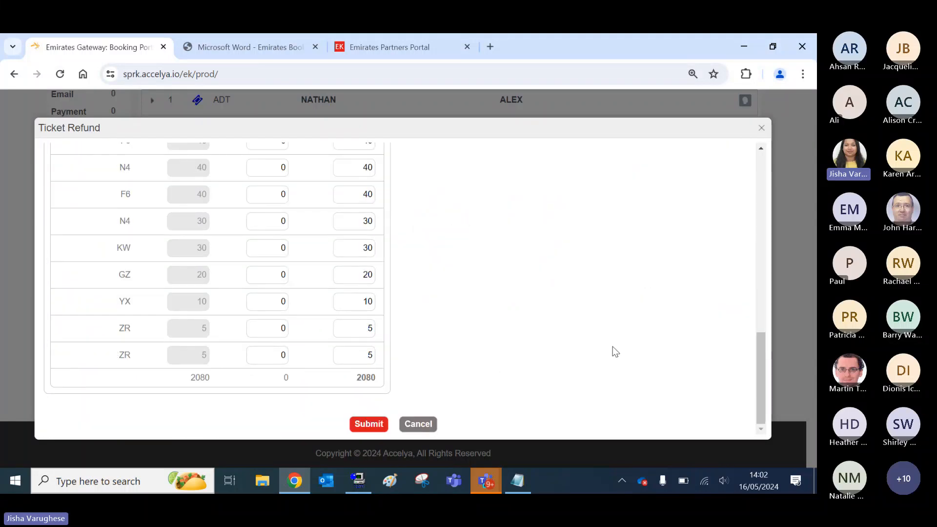
scroll(613, 350, up, 10)
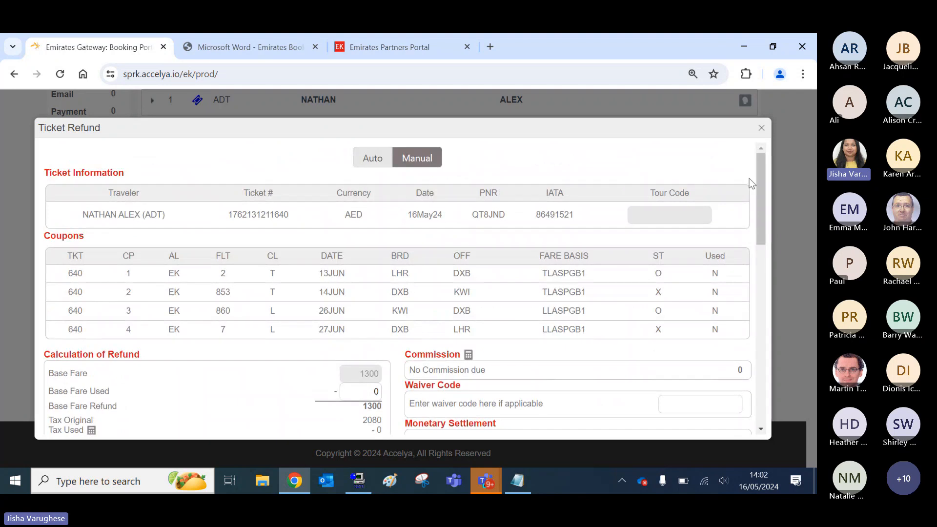
click(761, 128)
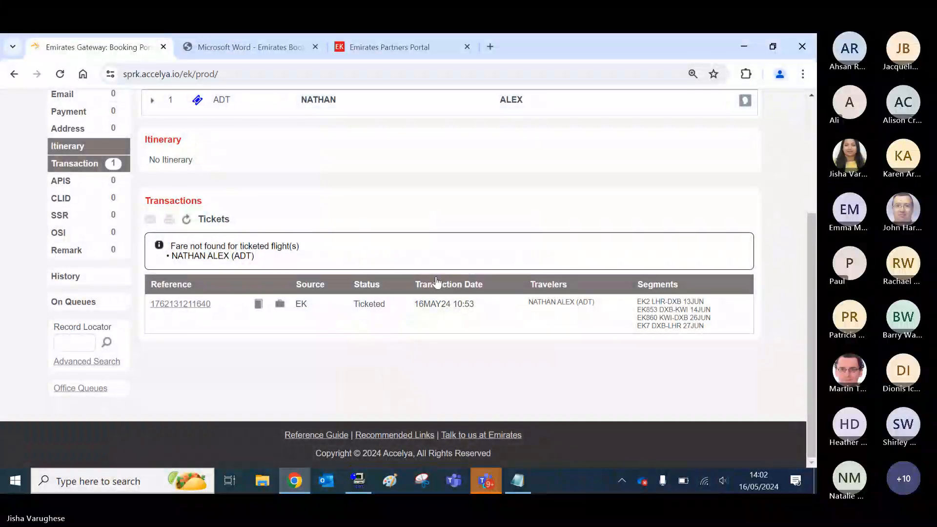
Switch to the Training pnrs notes in Notepad, copy the latest CDS record locator, and return to the booking portal
scroll(436, 282, up, 1)
click(517, 481)
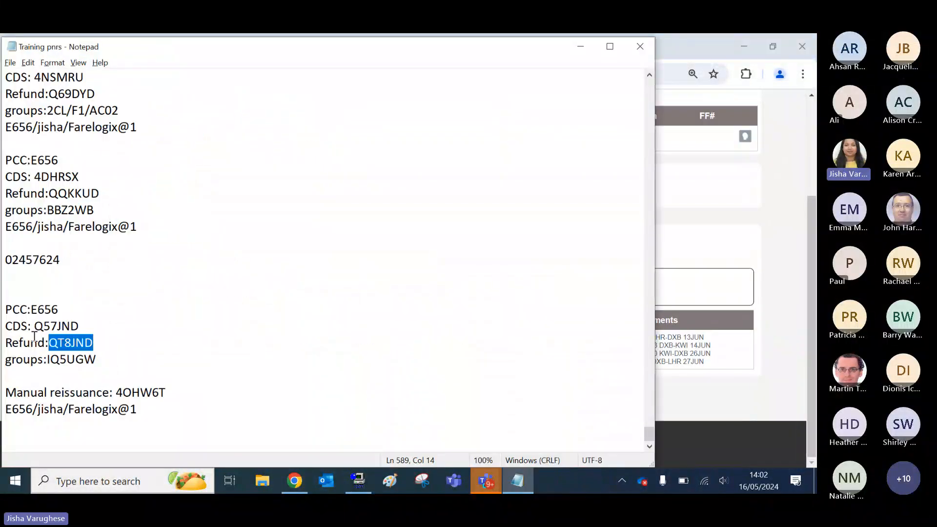
drag(36, 325, 90, 327)
key(ctrl+c)
click(704, 277)
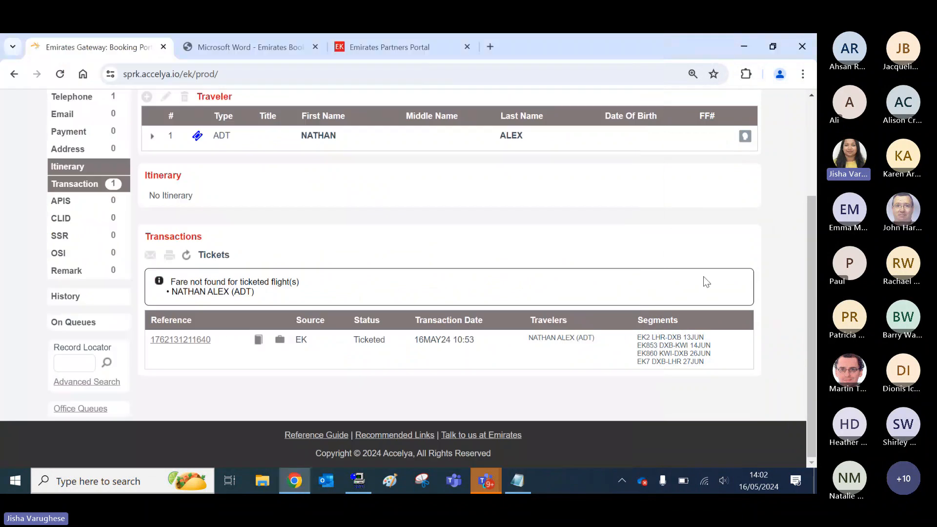
Switch to the empty fifth reservation and retrieve the CDS booking with the copied record locator
scroll(697, 277, up, 3)
click(673, 161)
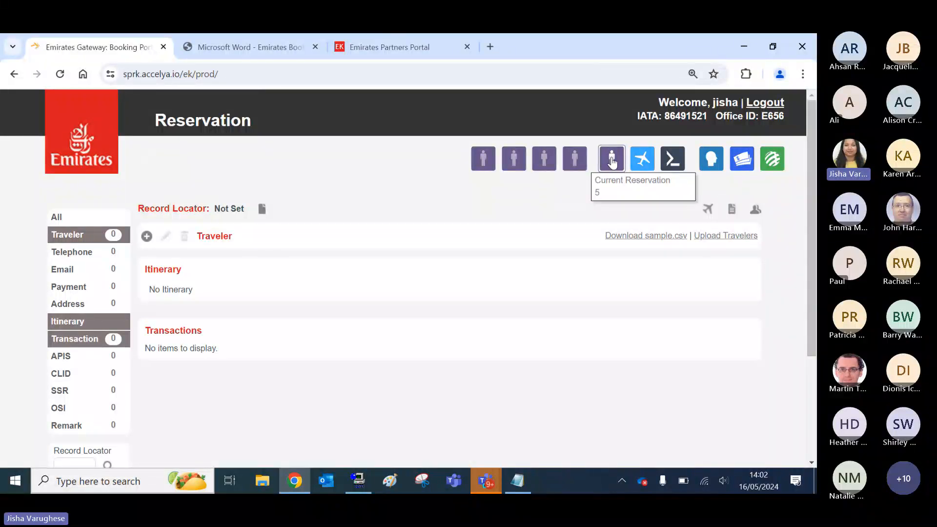
scroll(243, 297, down, 1)
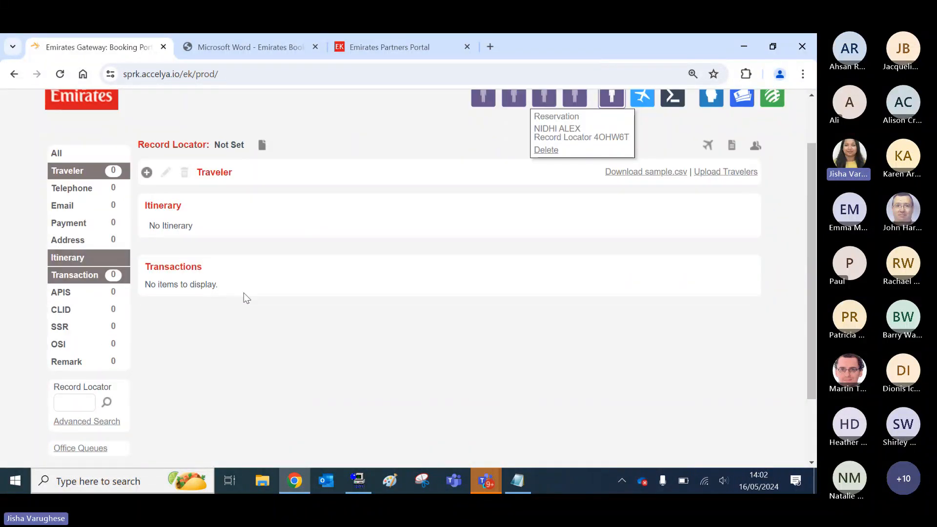
click(56, 405)
key(ctrl+v)
click(105, 402)
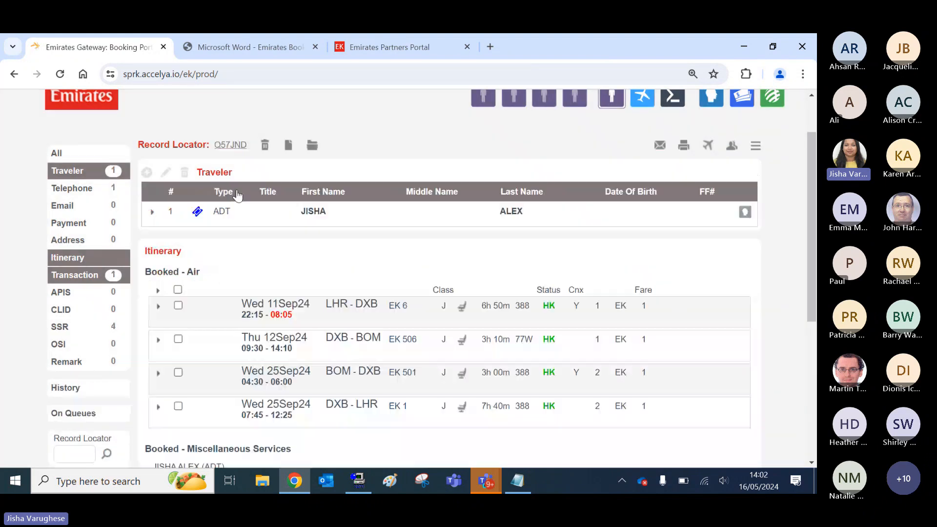
Select all four booked flights of the LHR-BOM round trip and open their optional services
scroll(271, 268, down, 2)
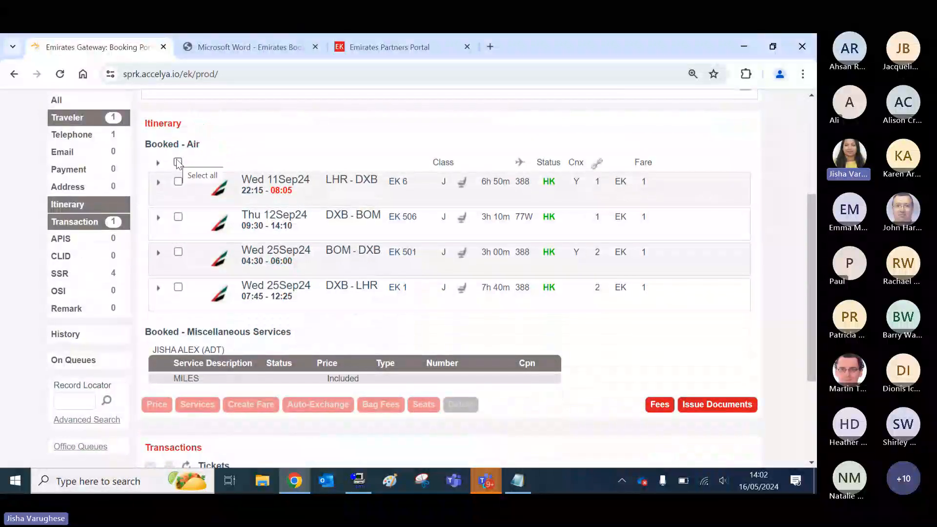
scroll(259, 194, up, 2)
scroll(285, 205, down, 1)
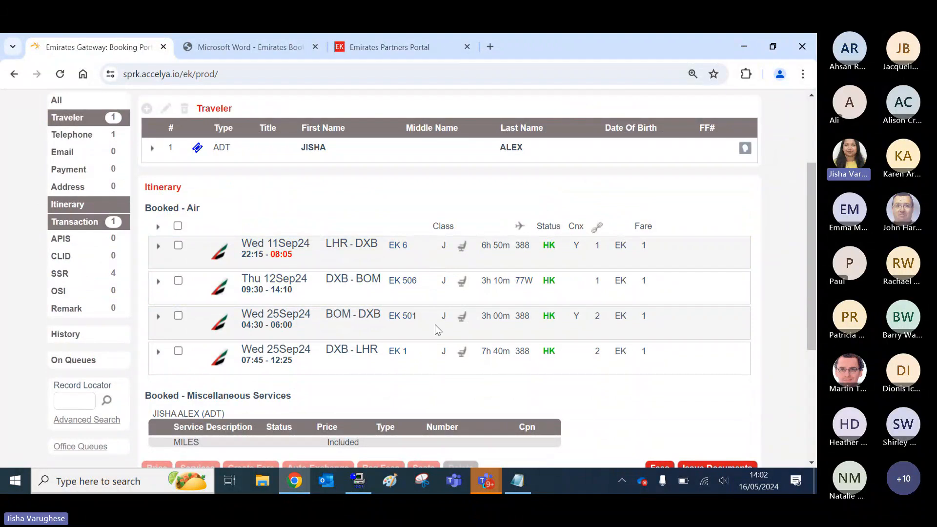
scroll(473, 238, down, 3)
scroll(370, 326, up, 1)
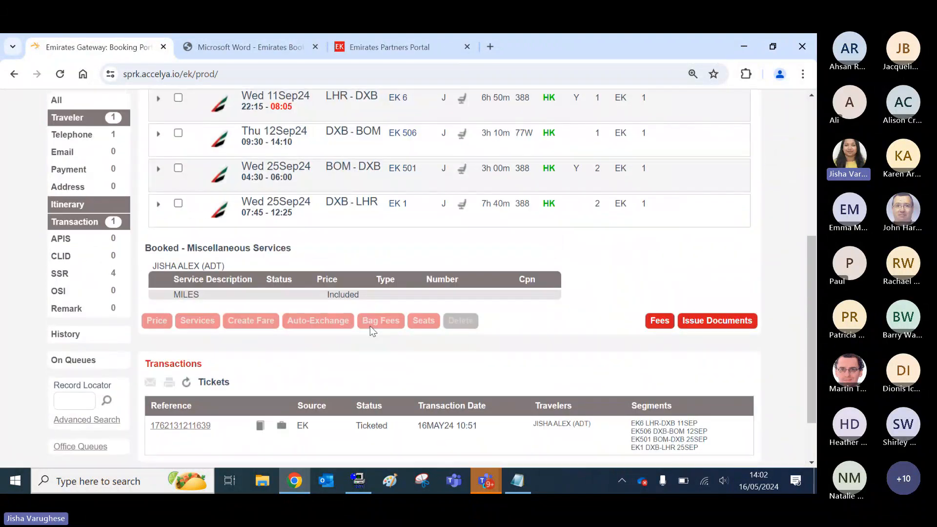
scroll(370, 325, up, 3)
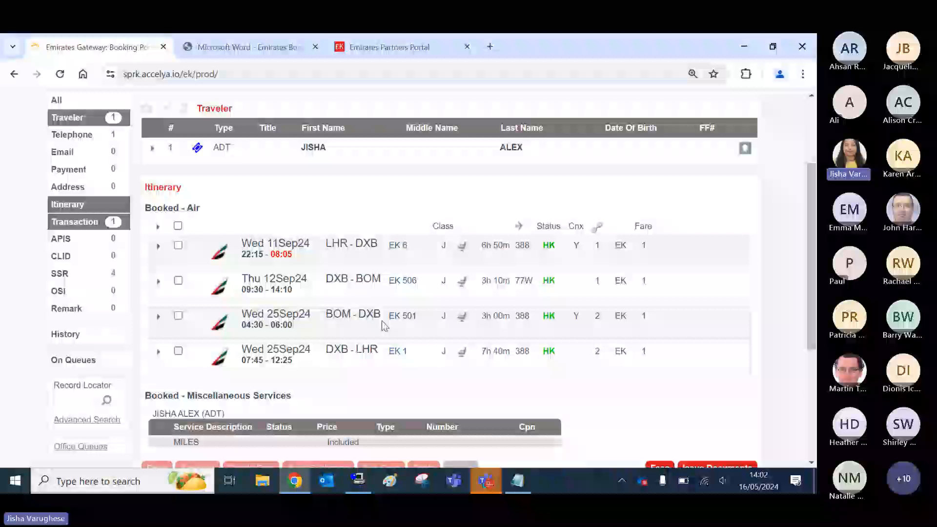
click(178, 226)
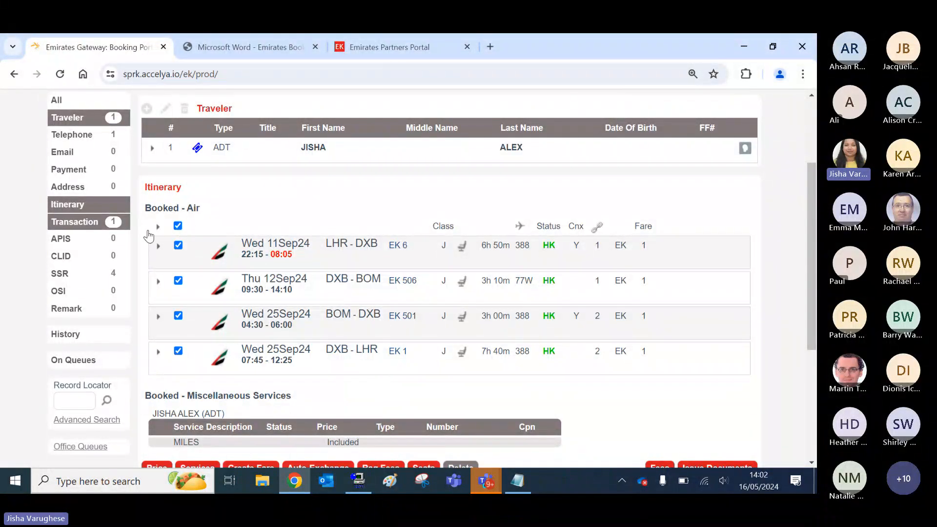
scroll(177, 356, down, 1)
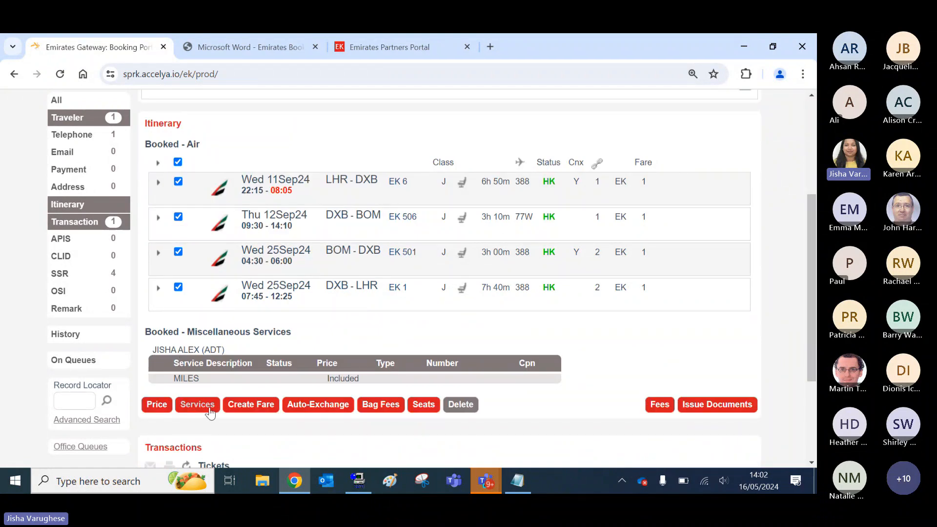
click(195, 405)
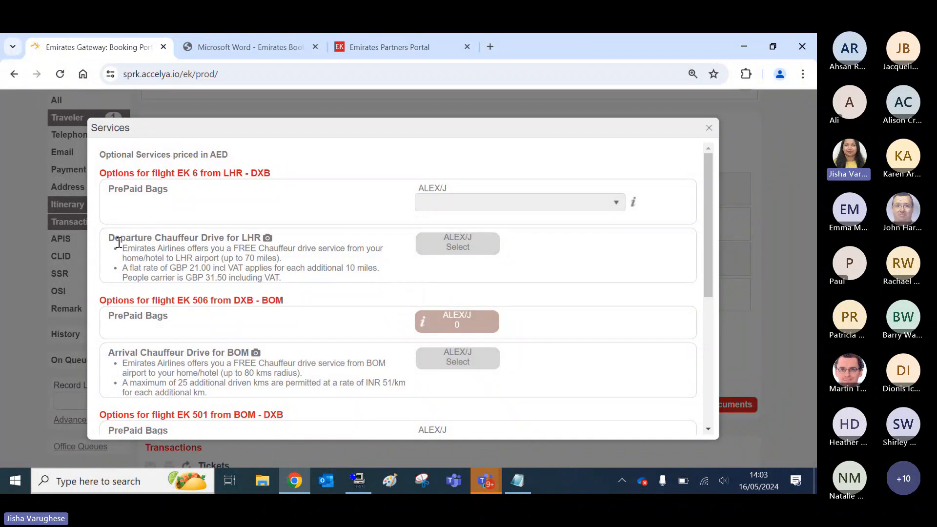
Select Departure Chauffeur Drive for LHR on flight EK 6 and move the services dialog to uncover the itinerary
scroll(233, 240, down, 3)
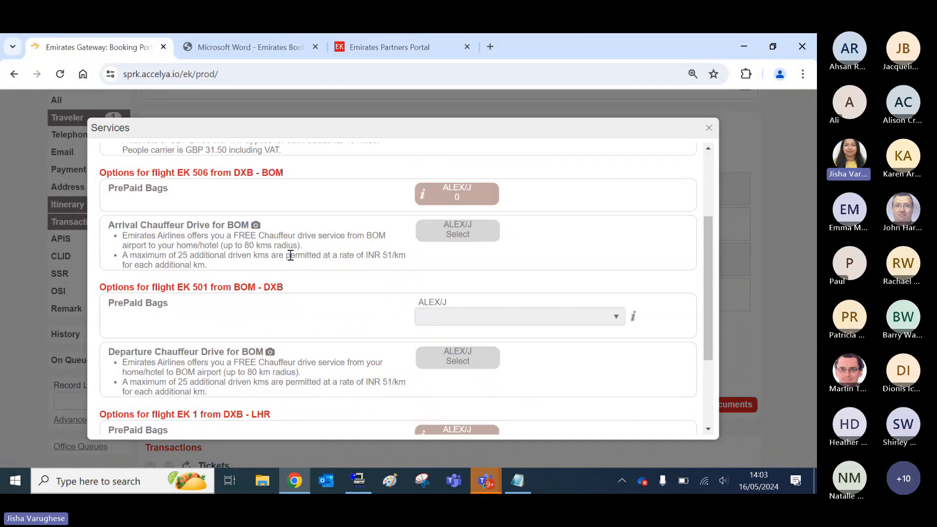
scroll(290, 255, up, 5)
click(475, 249)
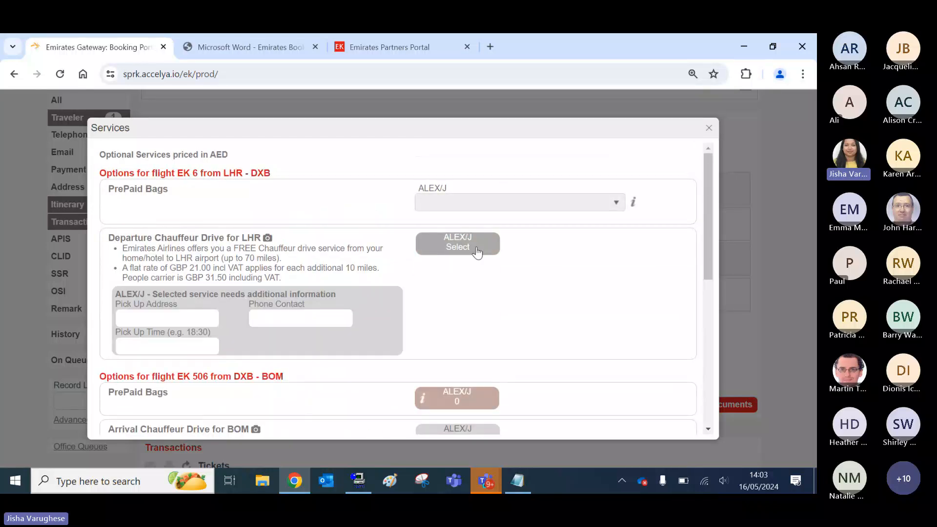
drag(405, 125, 528, 204)
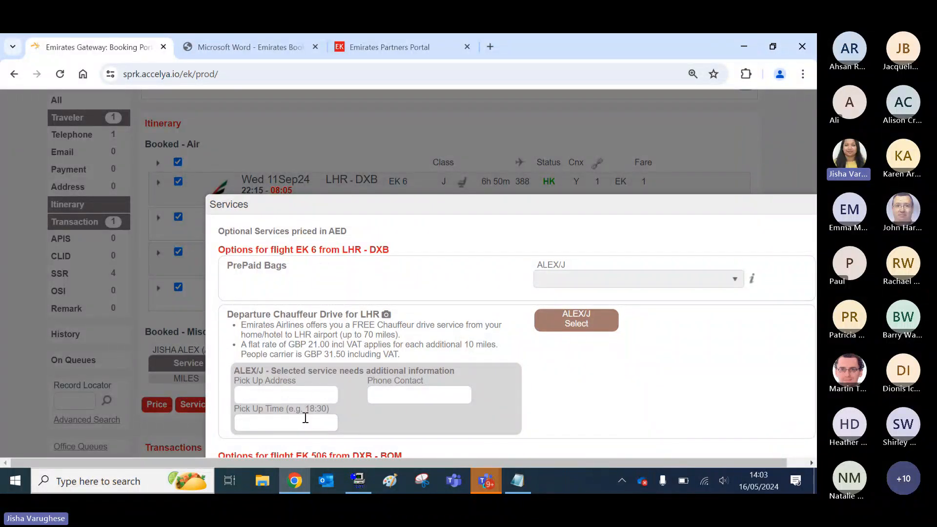
Enter Le meridien as the pick-up address, a contact phone number and pick-up time 18:00 for the LHR chauffeur drive, and confirm the services
click(280, 394)
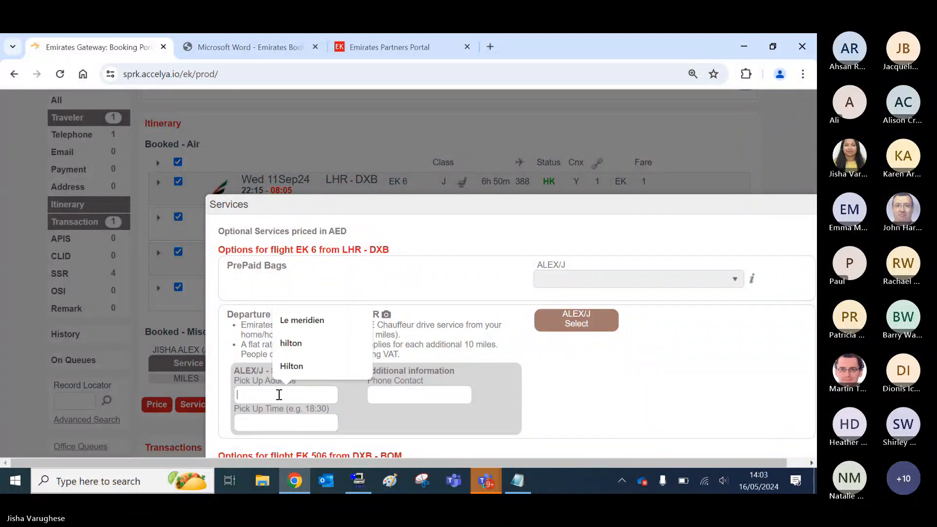
click(316, 326)
click(397, 395)
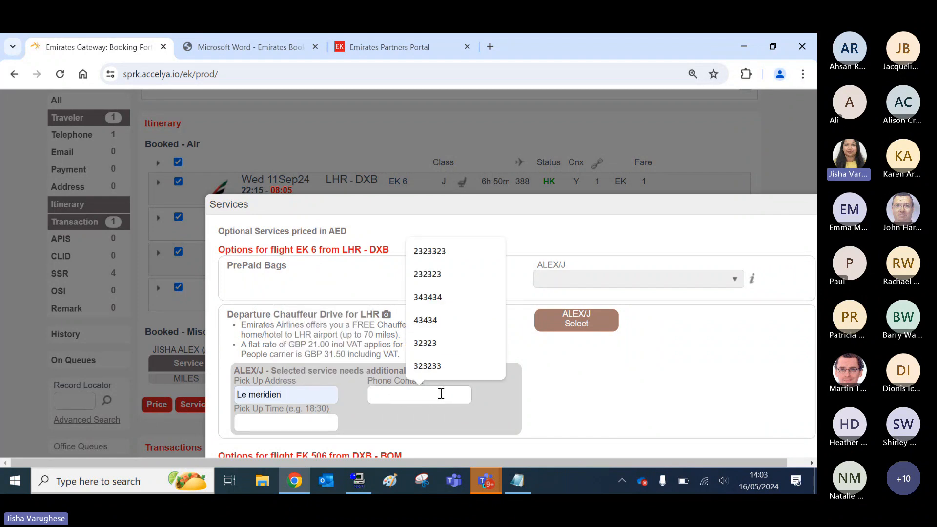
text(34344354)
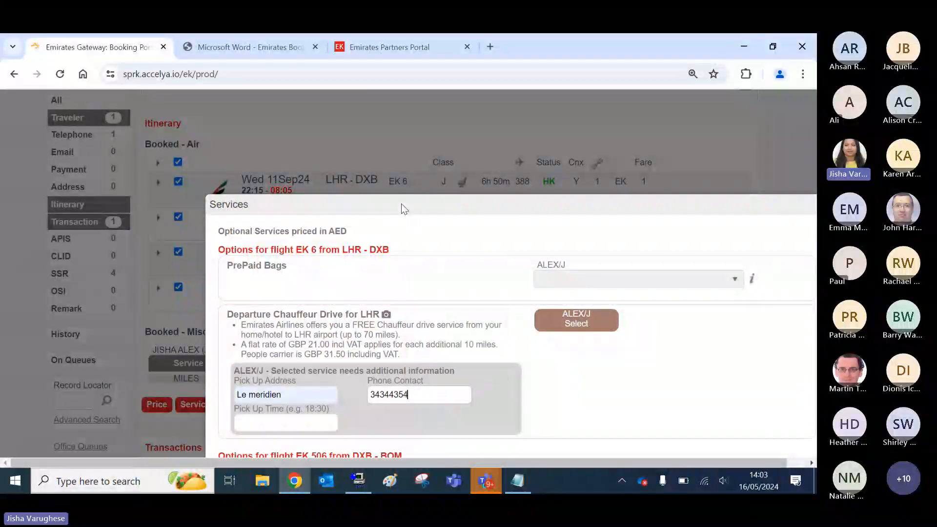
click(287, 423)
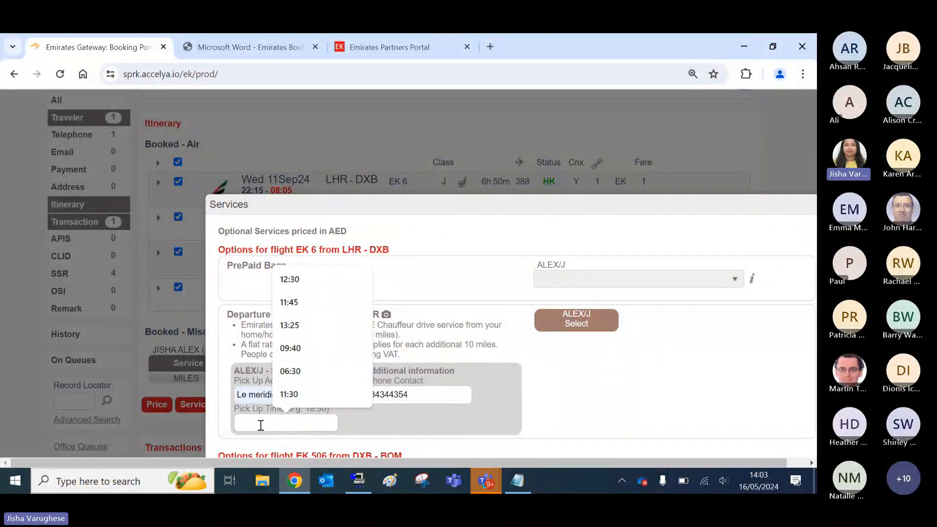
text(1)
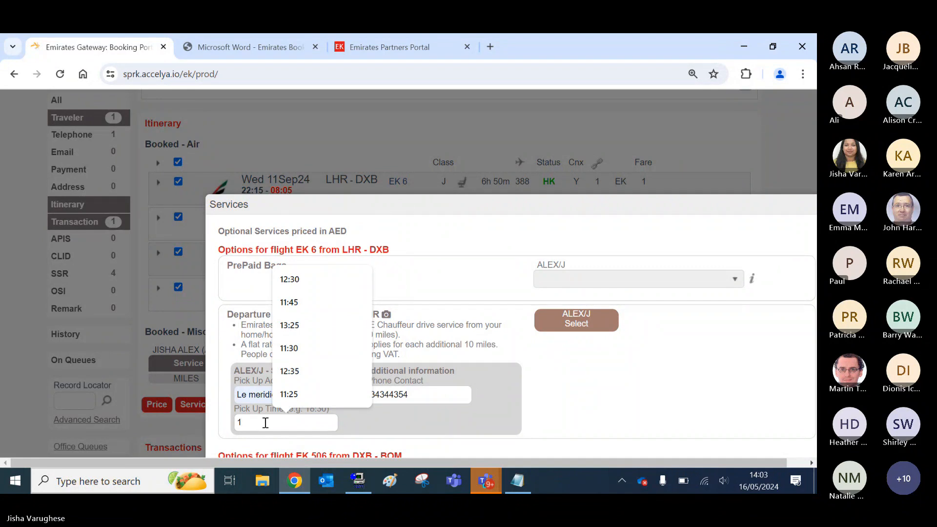
text(8)
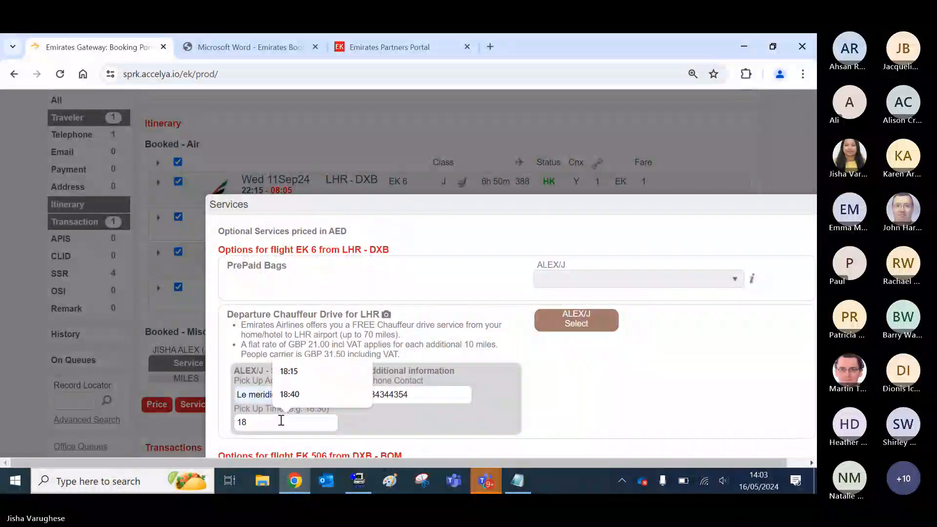
text(:00)
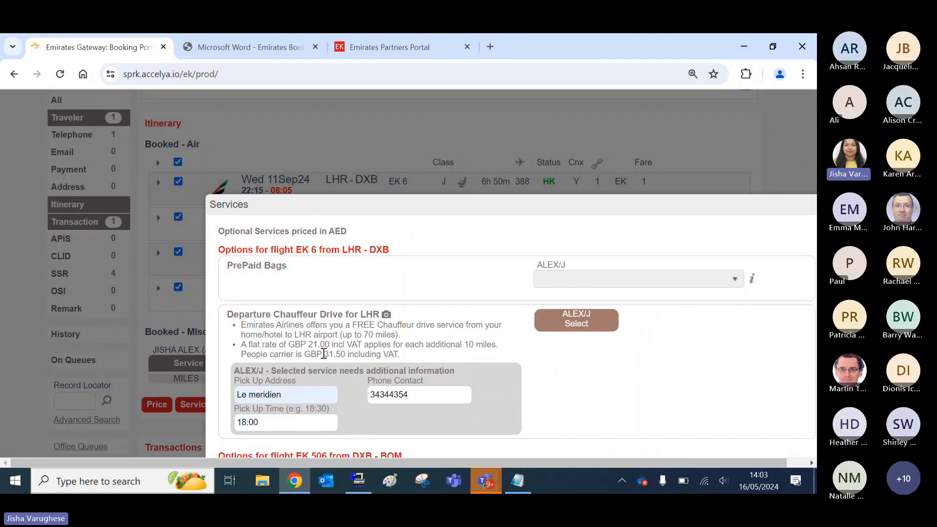
scroll(363, 267, down, 8)
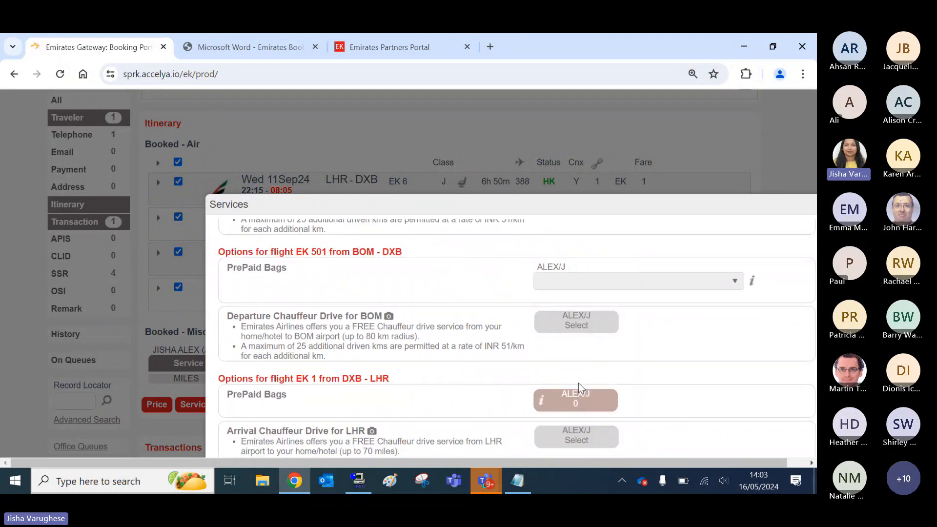
scroll(460, 325, down, 1)
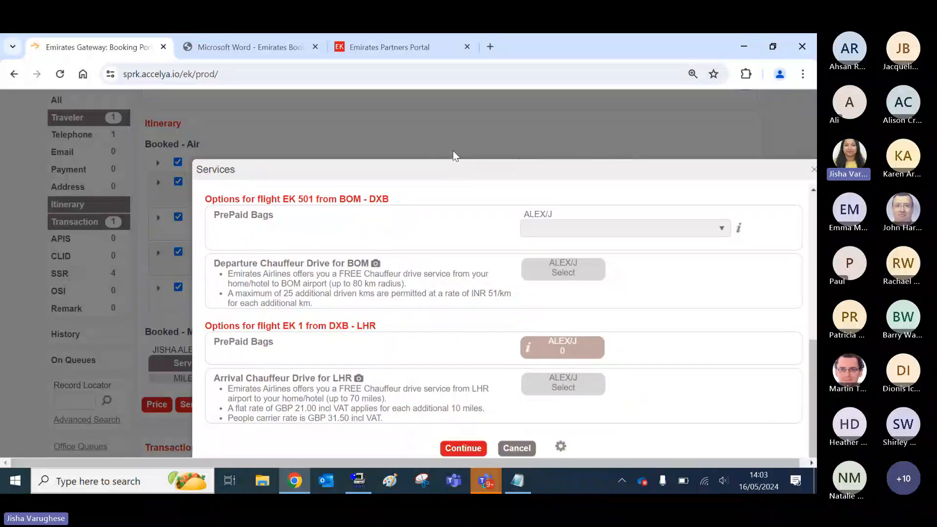
click(456, 409)
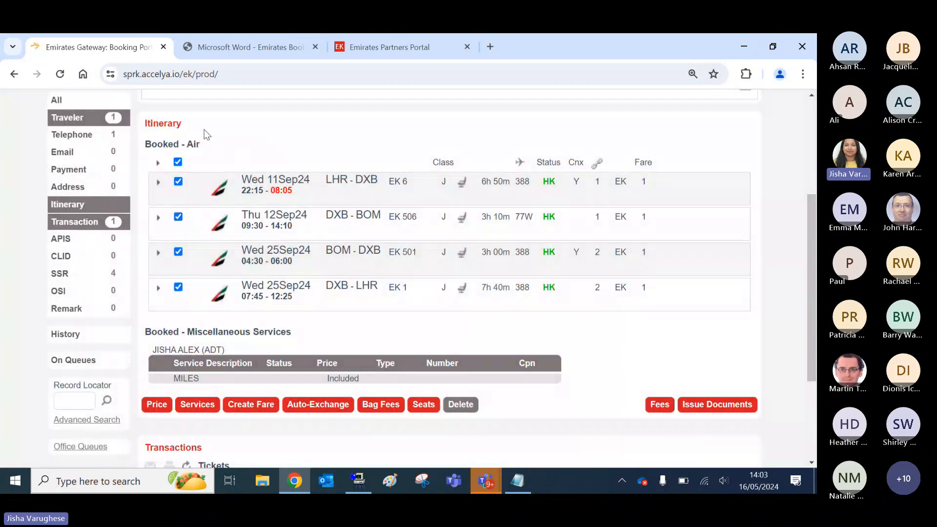
Expand all booked flights, review the Departure Chauffeur Drive details on flight EK 6, and collapse the flights again
click(158, 163)
click(159, 165)
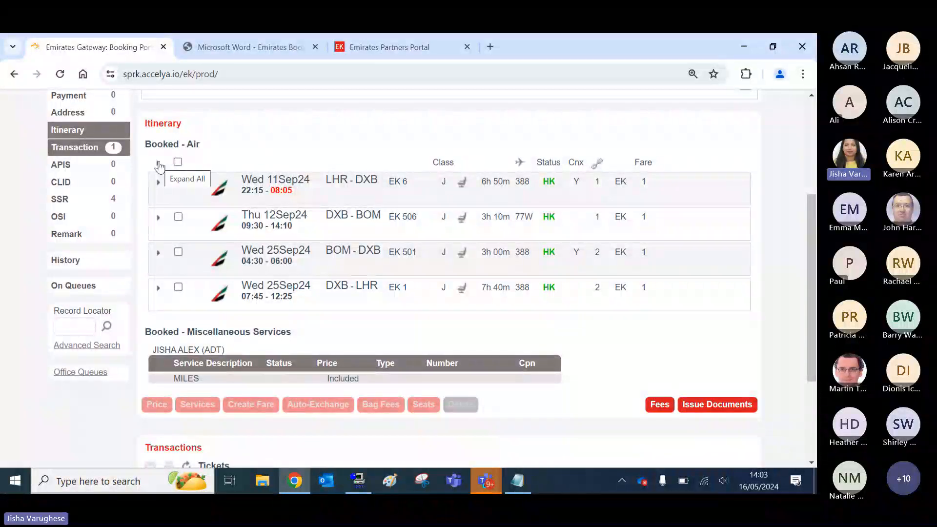
click(158, 165)
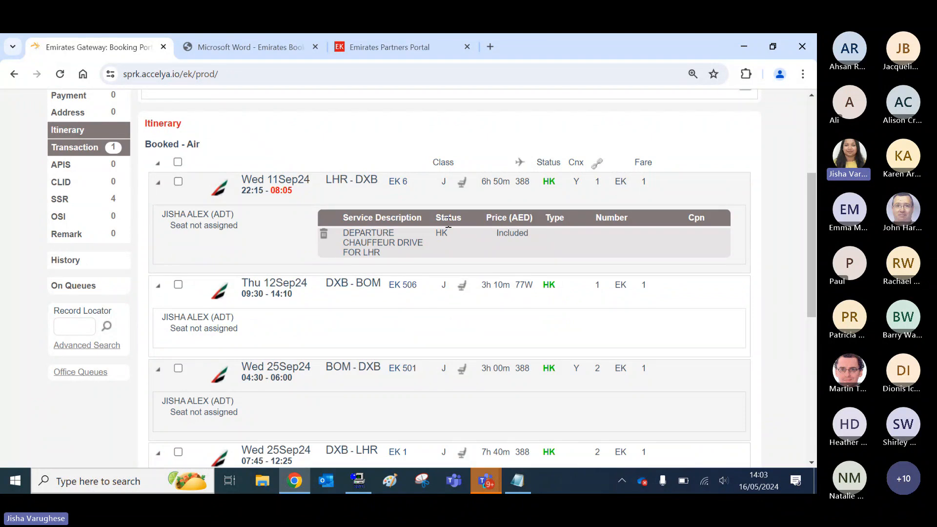
mouse_move(362, 239)
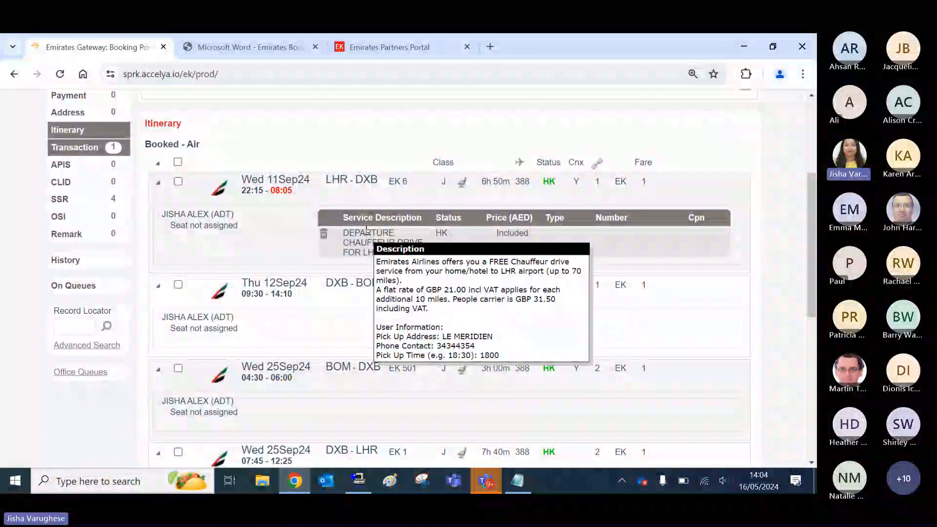
click(161, 164)
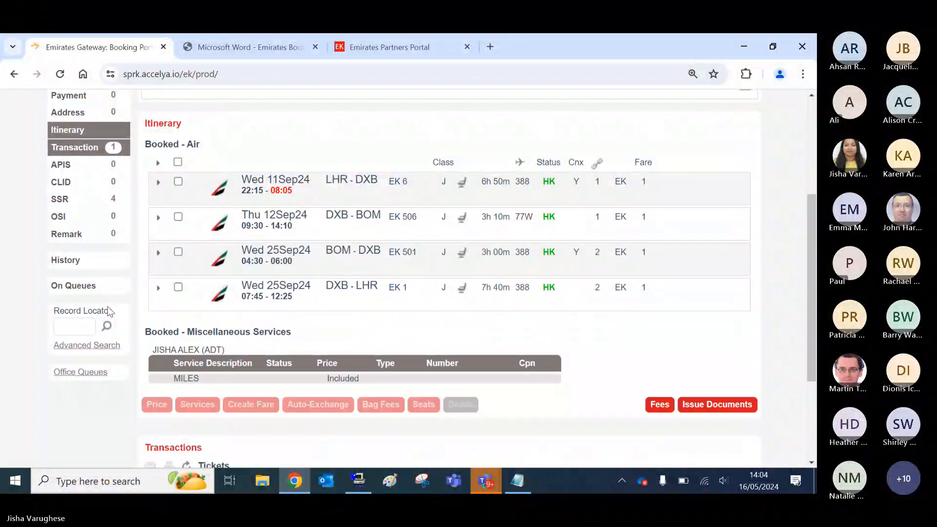
Open the advanced search and review the FLX Advanced Search and ticket/document search, filling in a previously used ticket number
click(88, 346)
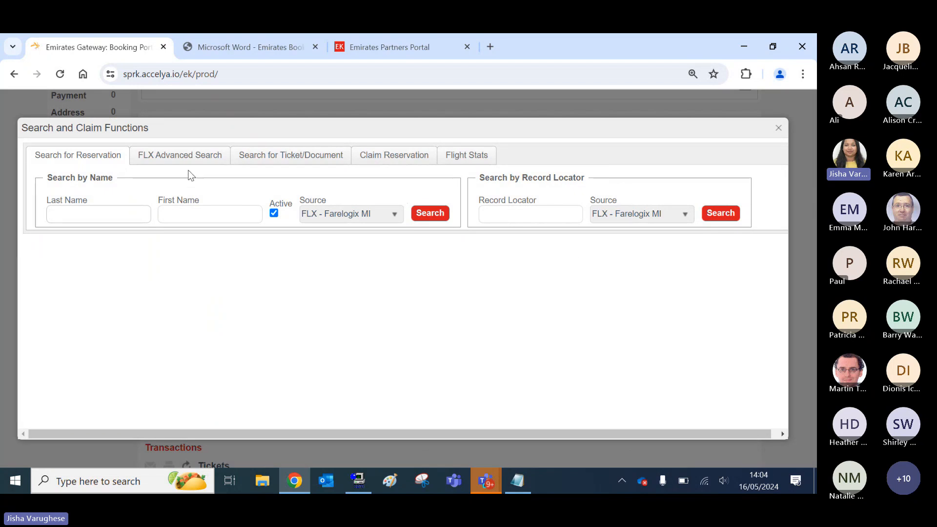
click(186, 155)
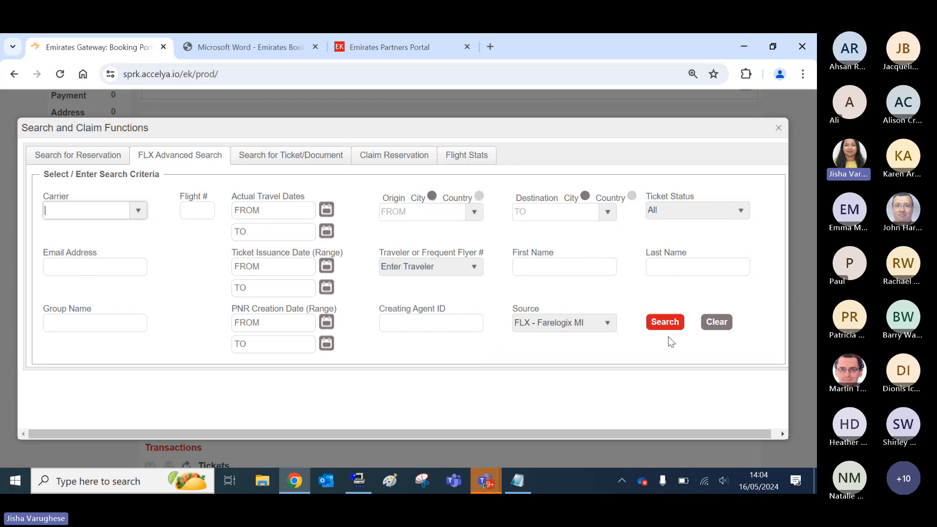
click(287, 156)
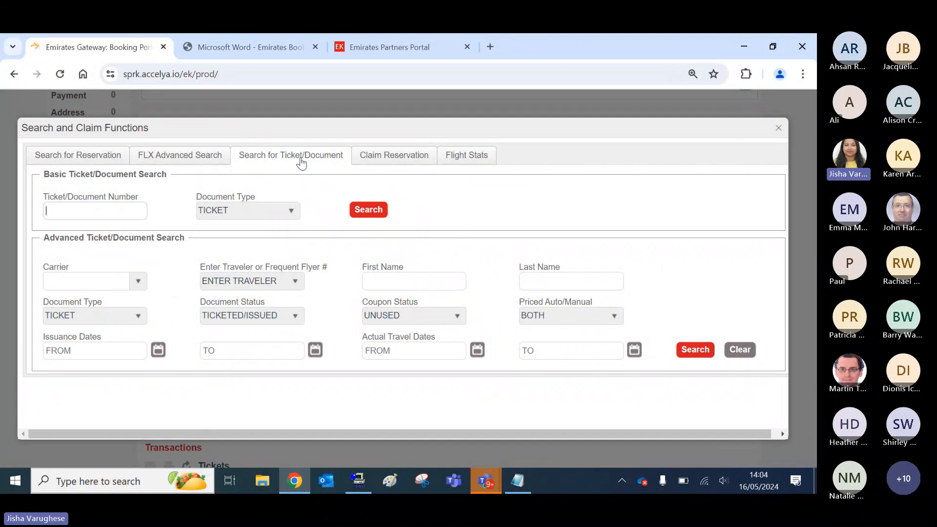
click(98, 209)
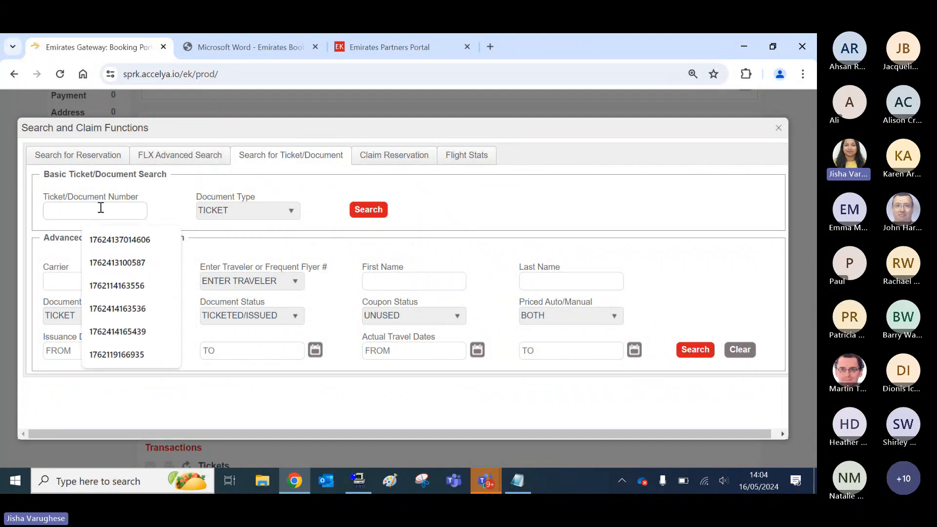
click(115, 240)
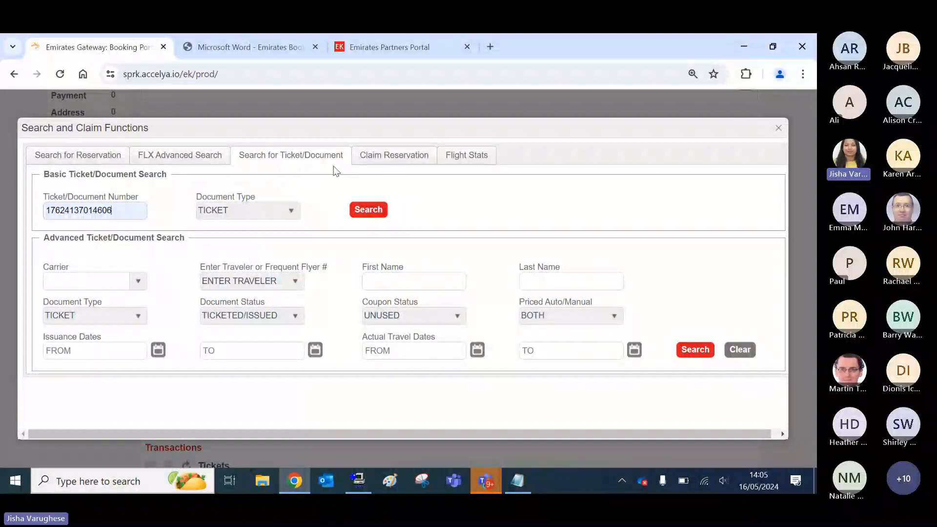
Open the Claim Reservation function and copy the latest groups record locator from the Training pnrs notes in Notepad, returning to the booking portal
click(409, 160)
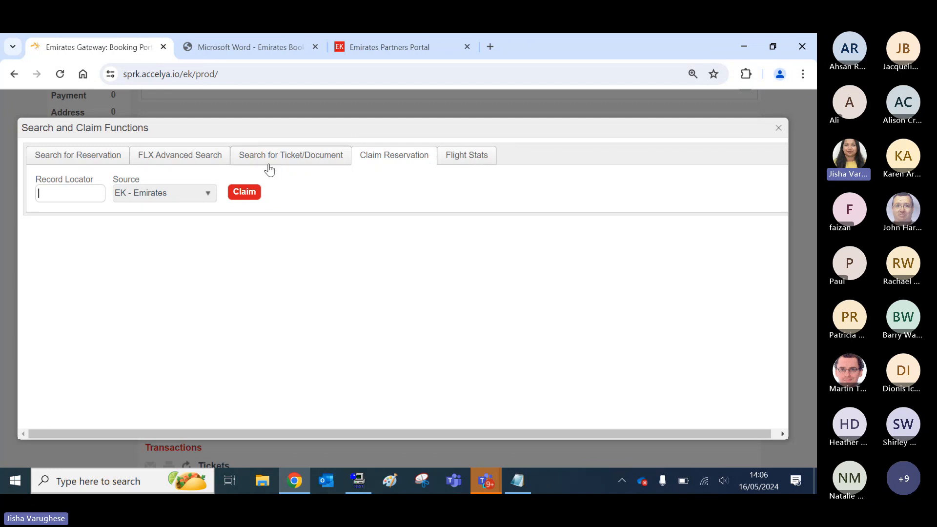
click(517, 481)
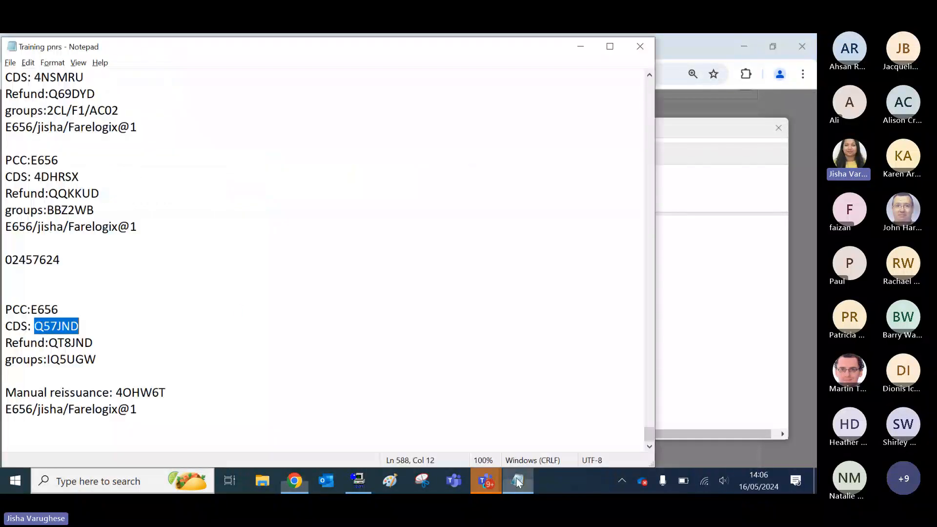
click(49, 359)
drag(49, 359, 100, 359)
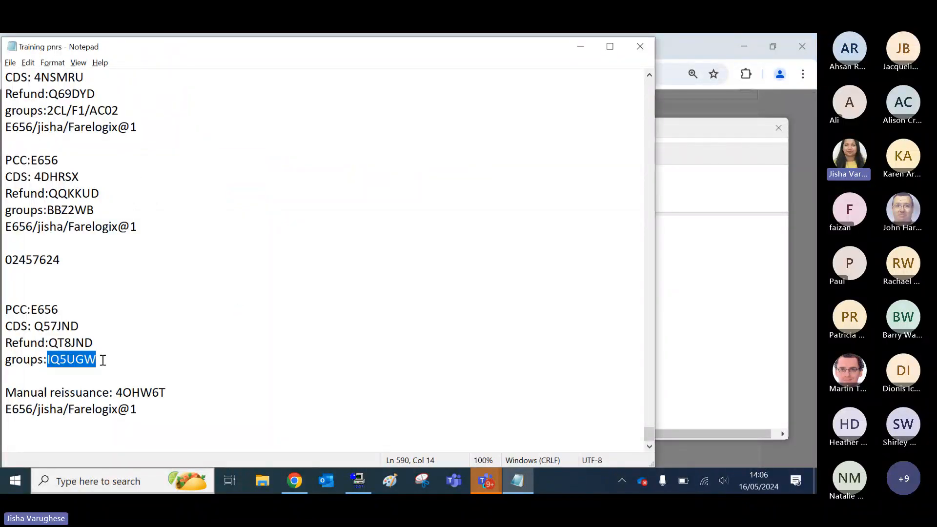
key(alt+Tab)
Claim the group booking from EK - Emirates with the copied record locator and confirm the claim
click(73, 191)
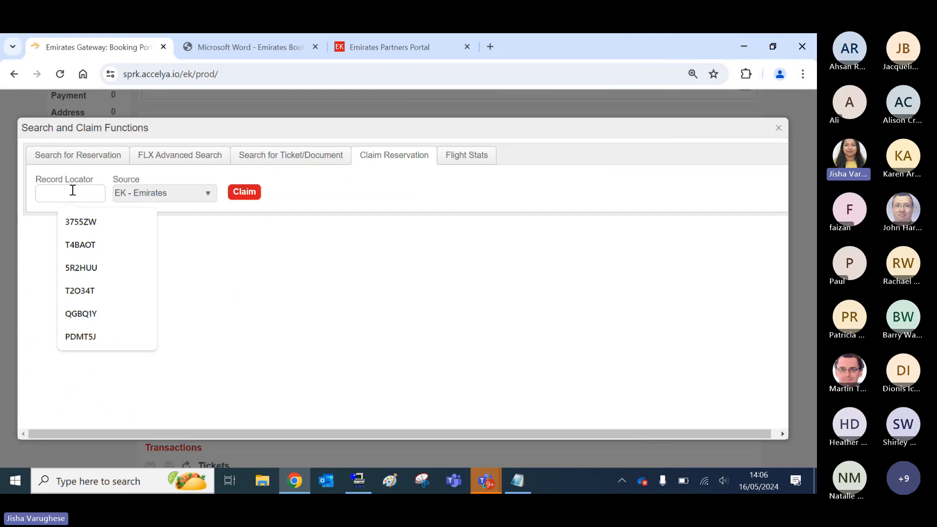
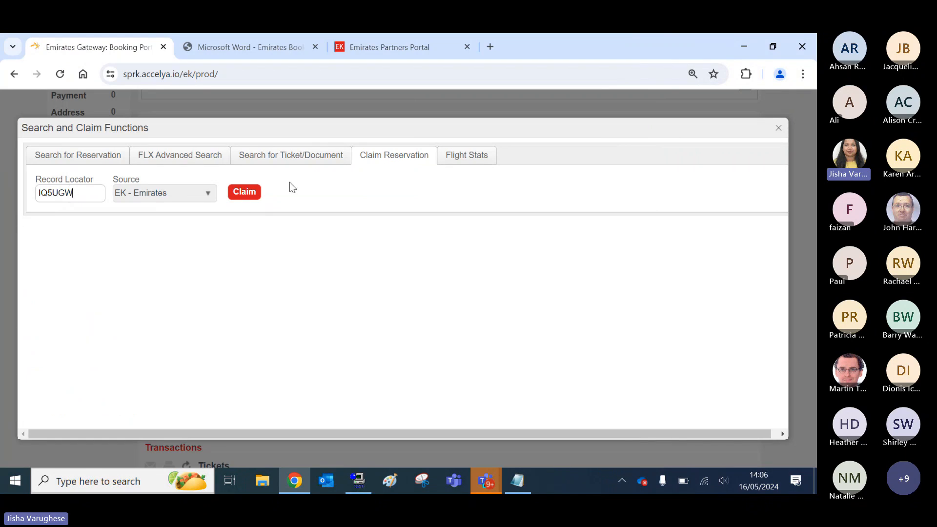
click(245, 192)
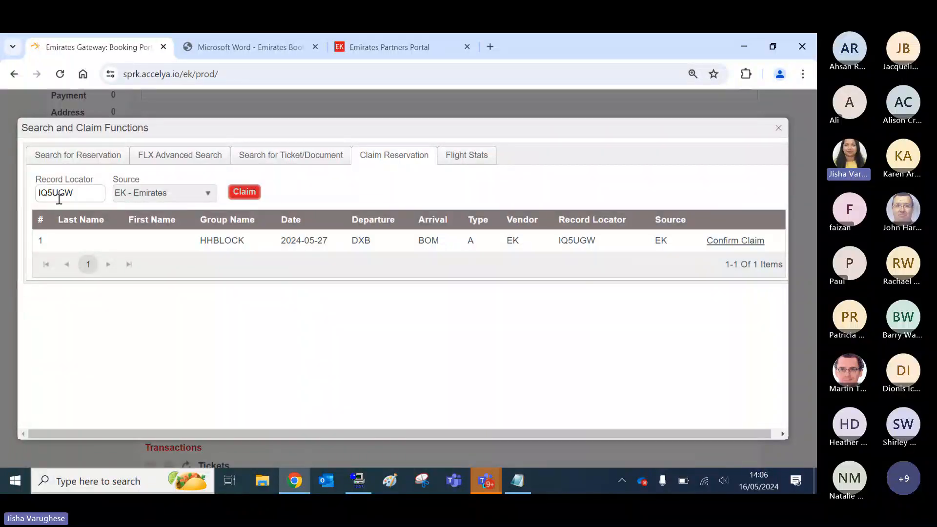
click(723, 241)
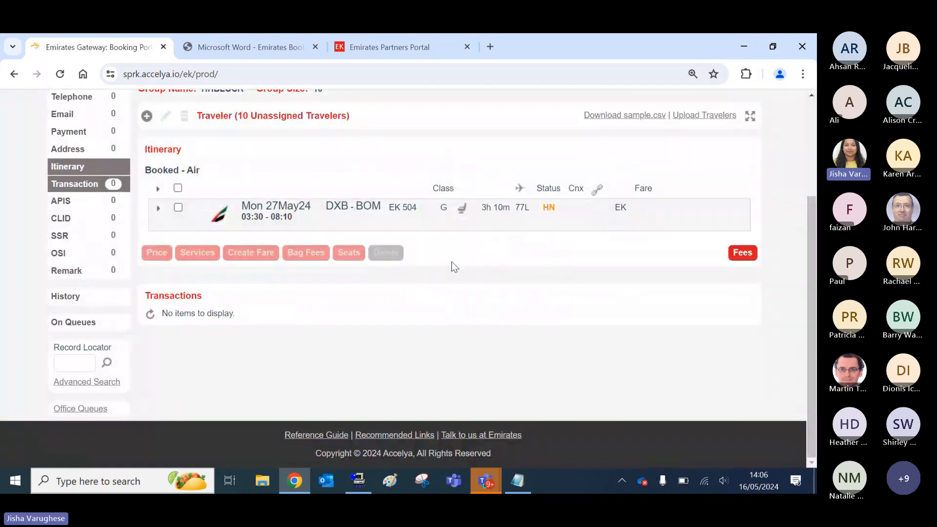
scroll(469, 218, up, 3)
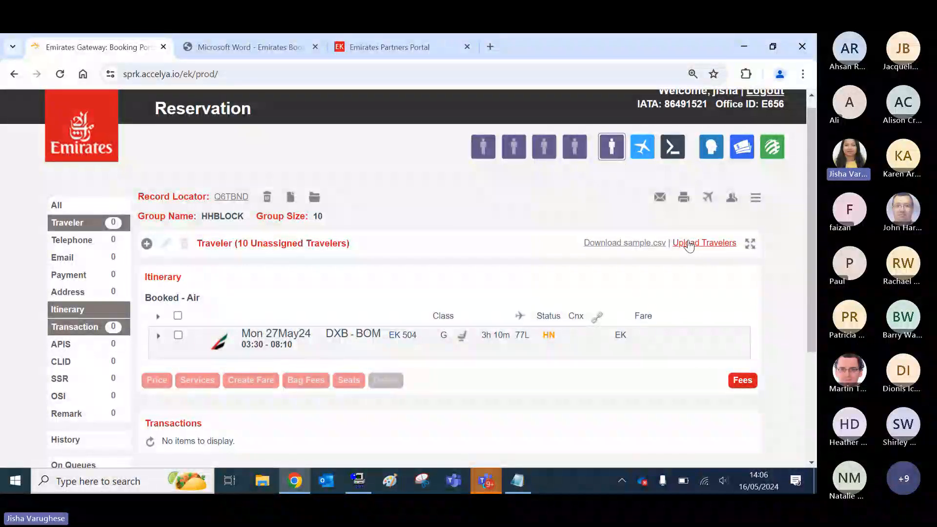
Add one ADT traveler to the HHBLOCK group booking with the traveler's first and last name
click(147, 244)
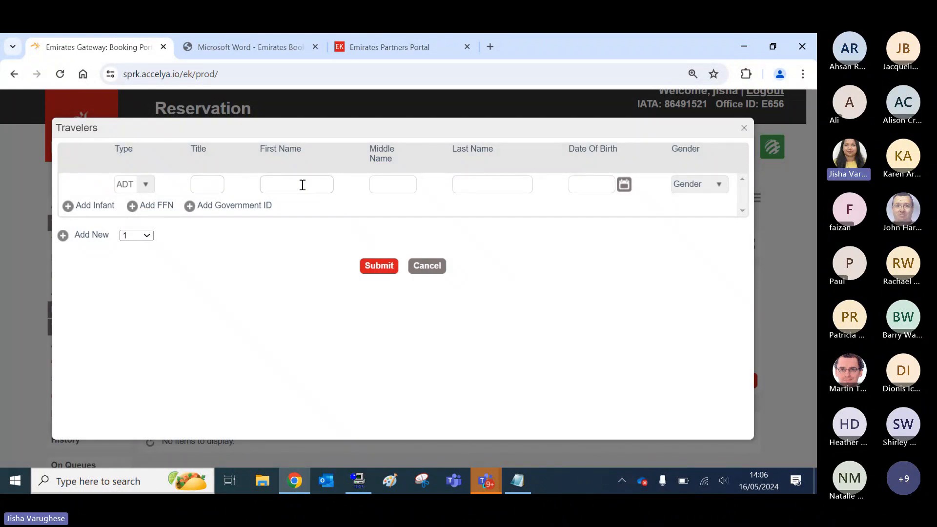
click(303, 185)
click(472, 188)
click(369, 265)
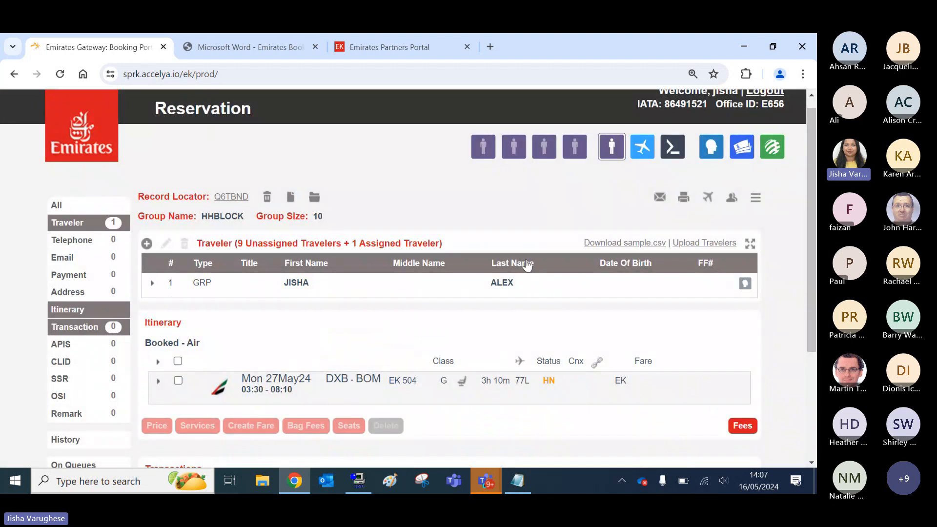
Start an Emirates standalone EMD for 997 GROUP DEPOSIT and associate it with the group traveler
click(756, 199)
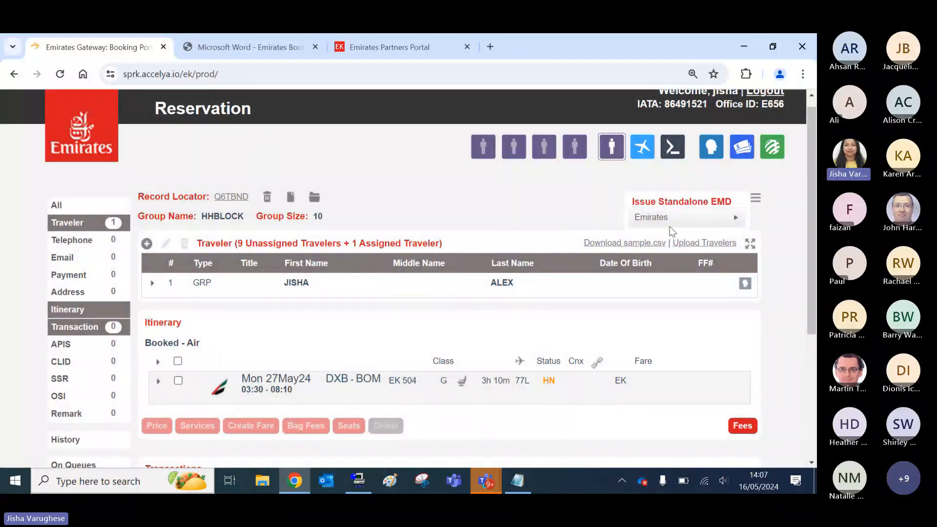
mouse_move(669, 223)
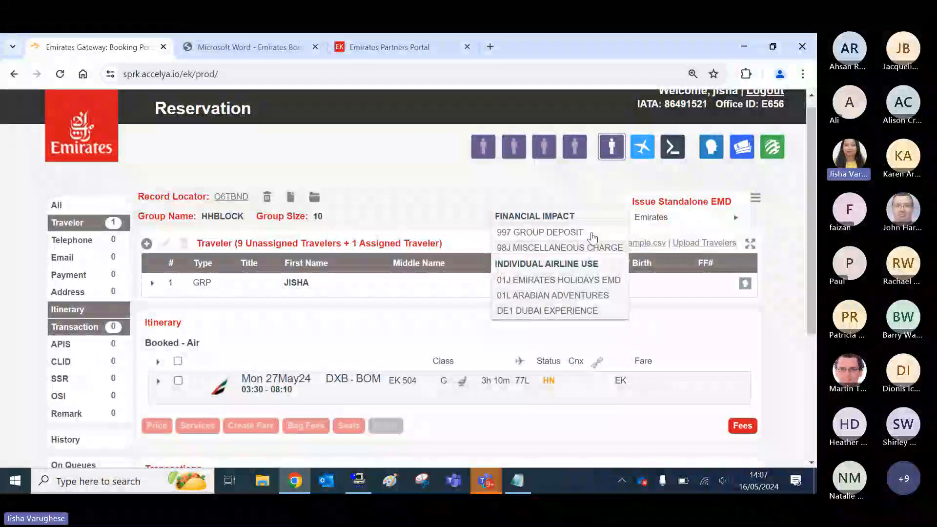
click(542, 233)
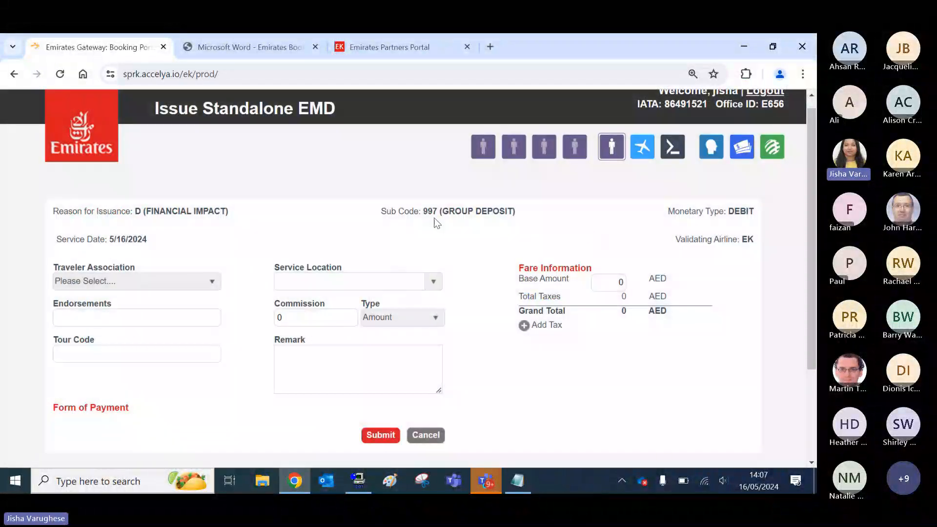
click(146, 281)
click(126, 317)
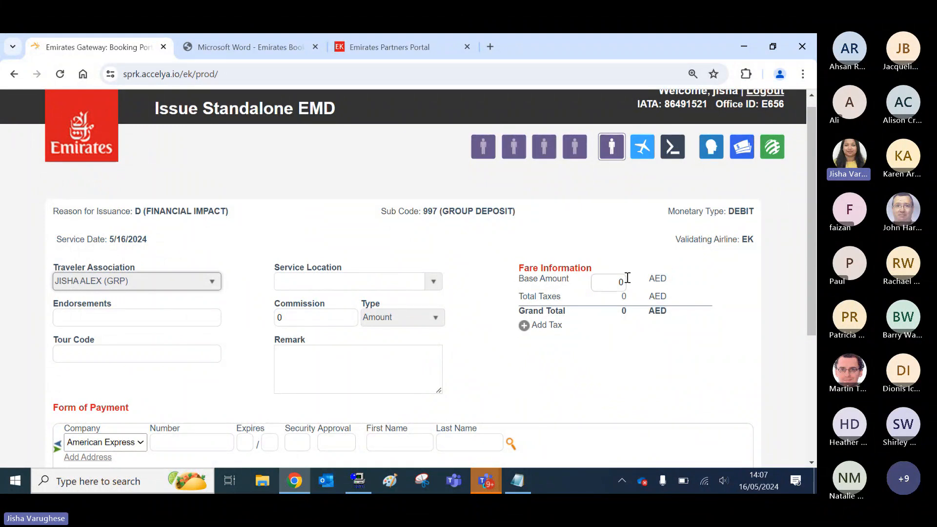
Switch the group deposit's form of payment to CASH, and cancel the standalone EMD without issuing it
click(598, 280)
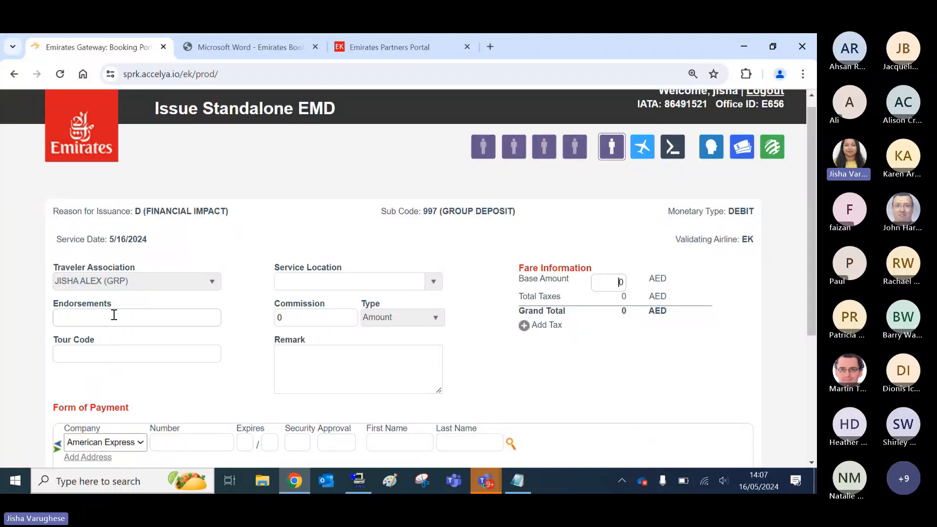
scroll(103, 407, down, 1)
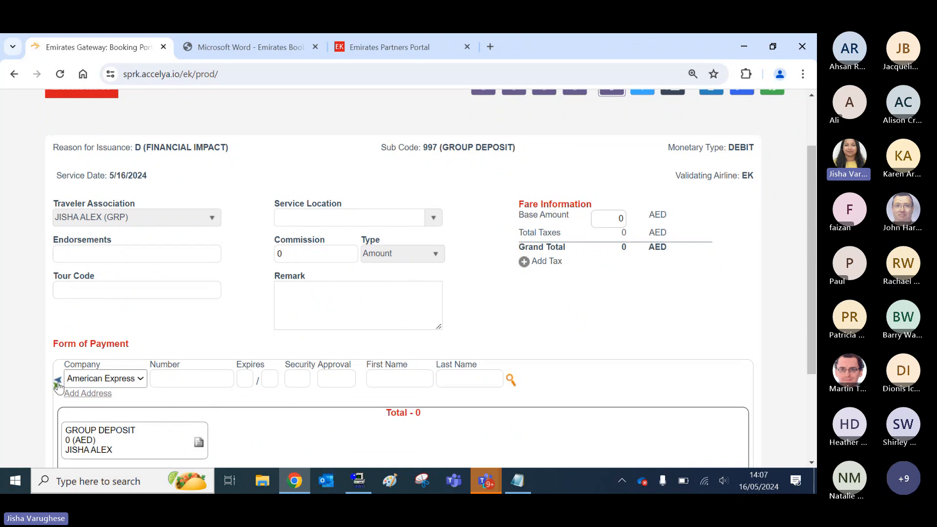
click(57, 385)
scroll(312, 328, down, 2)
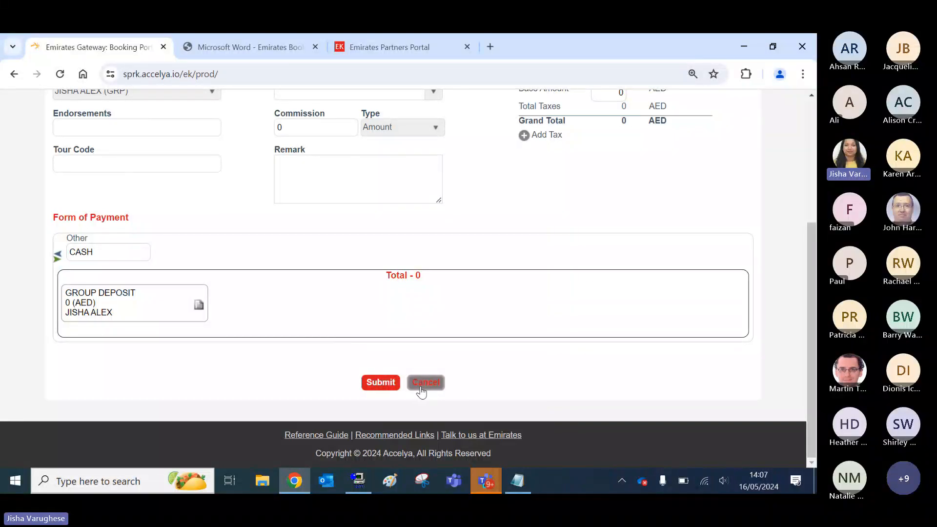
click(421, 385)
Select all booked flights in the HHBLOCK group itinerary
scroll(327, 286, up, 2)
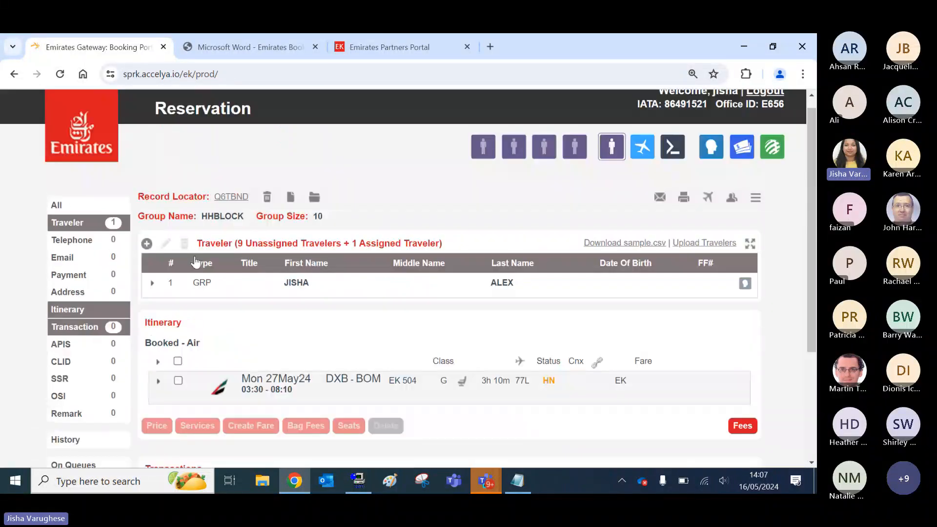
click(178, 361)
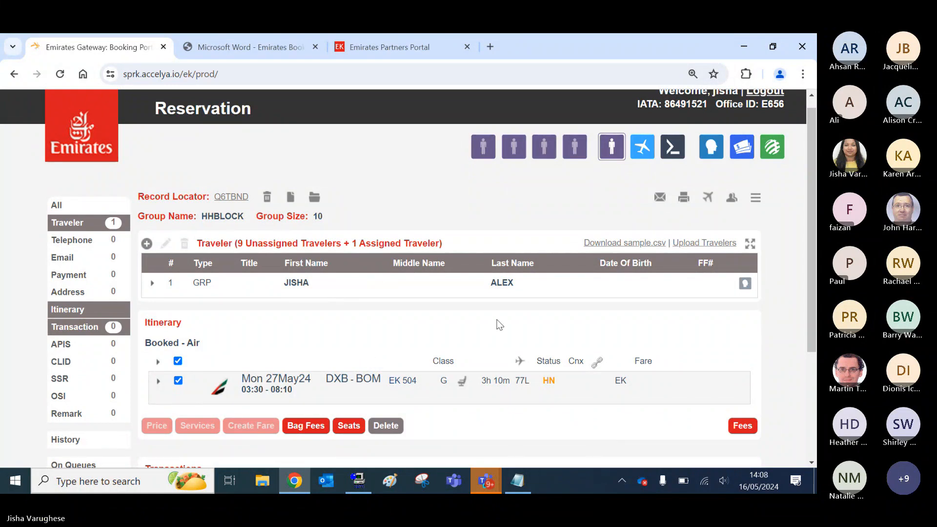
scroll(497, 324, down, 1)
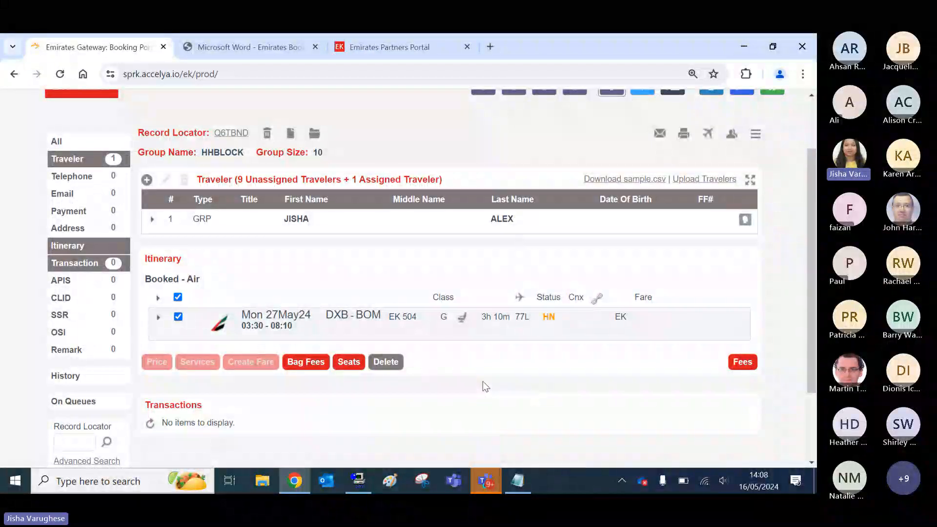